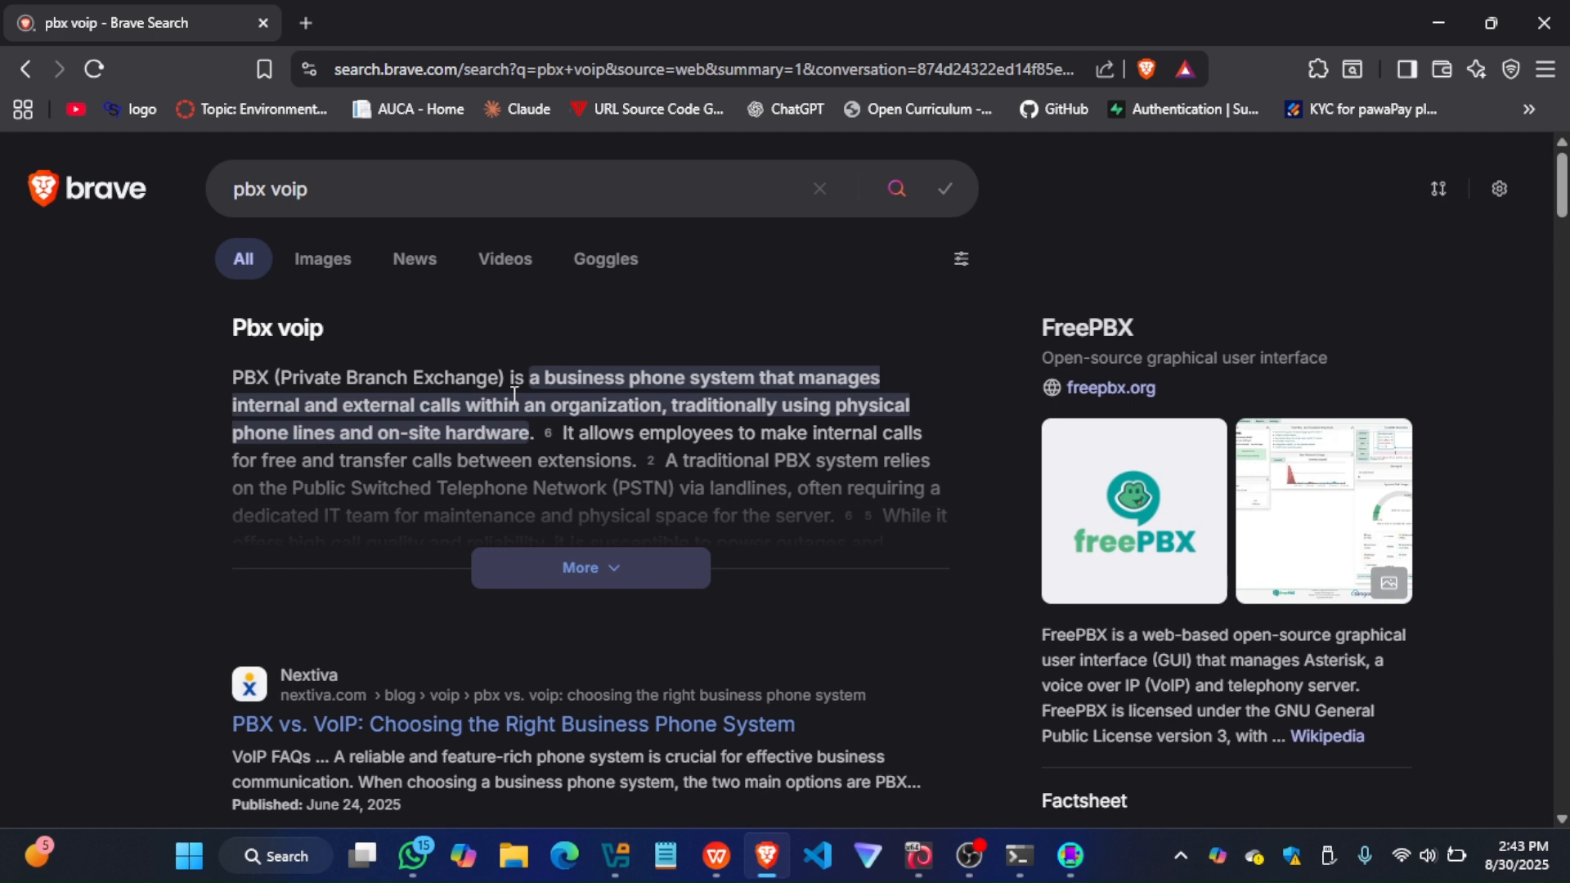
# Search the web for "3cx" in a new tab and open the official 3CX website
pyautogui.scroll(-1, 507, 396)
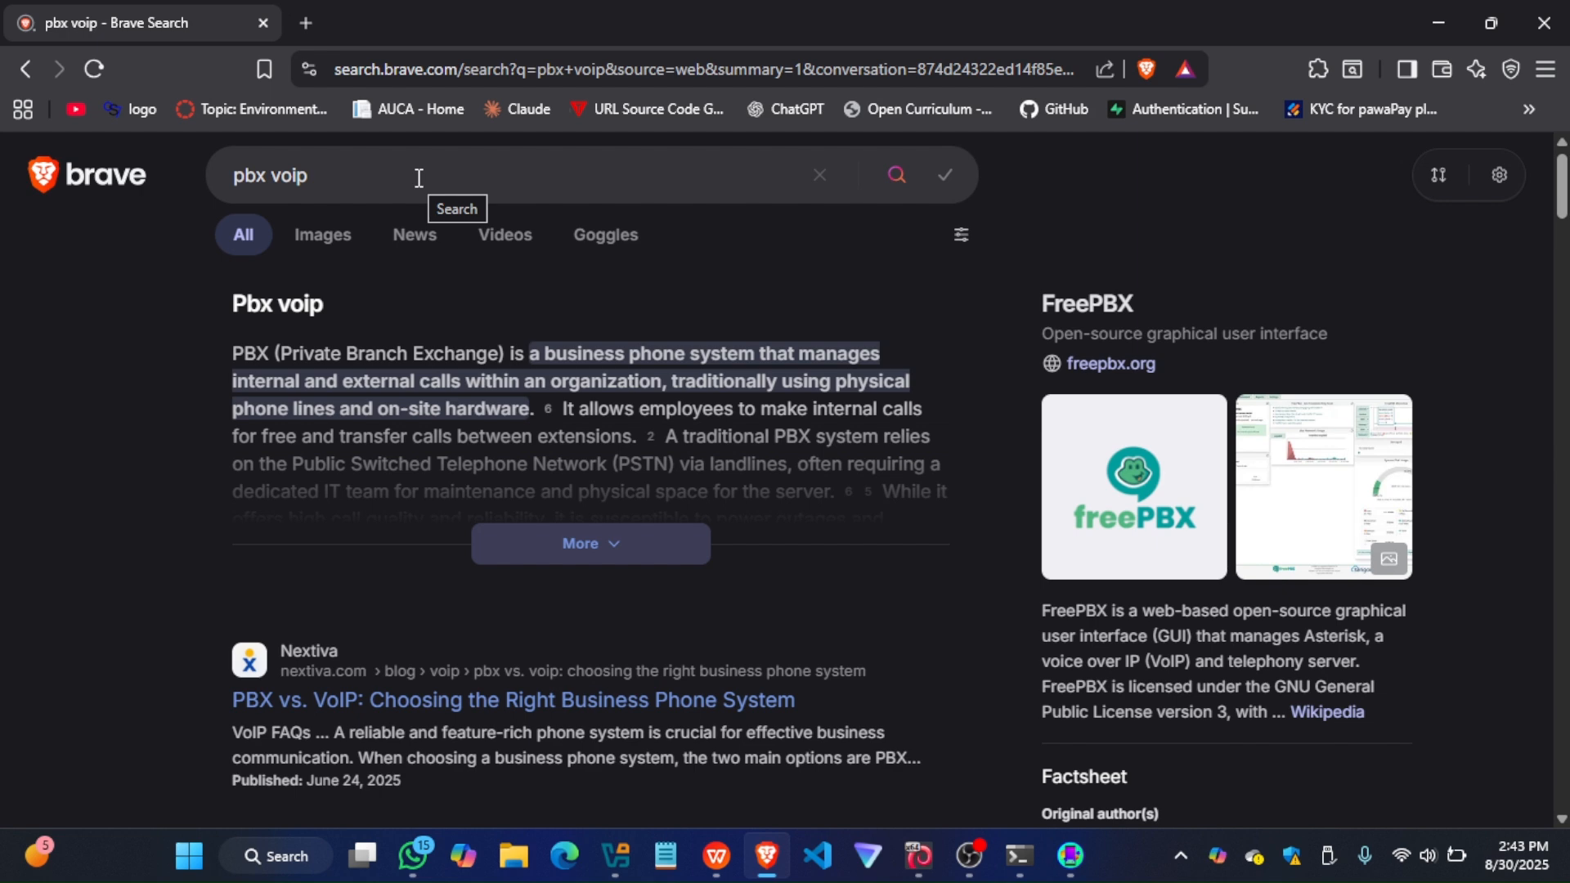
pyautogui.click(318, 24)
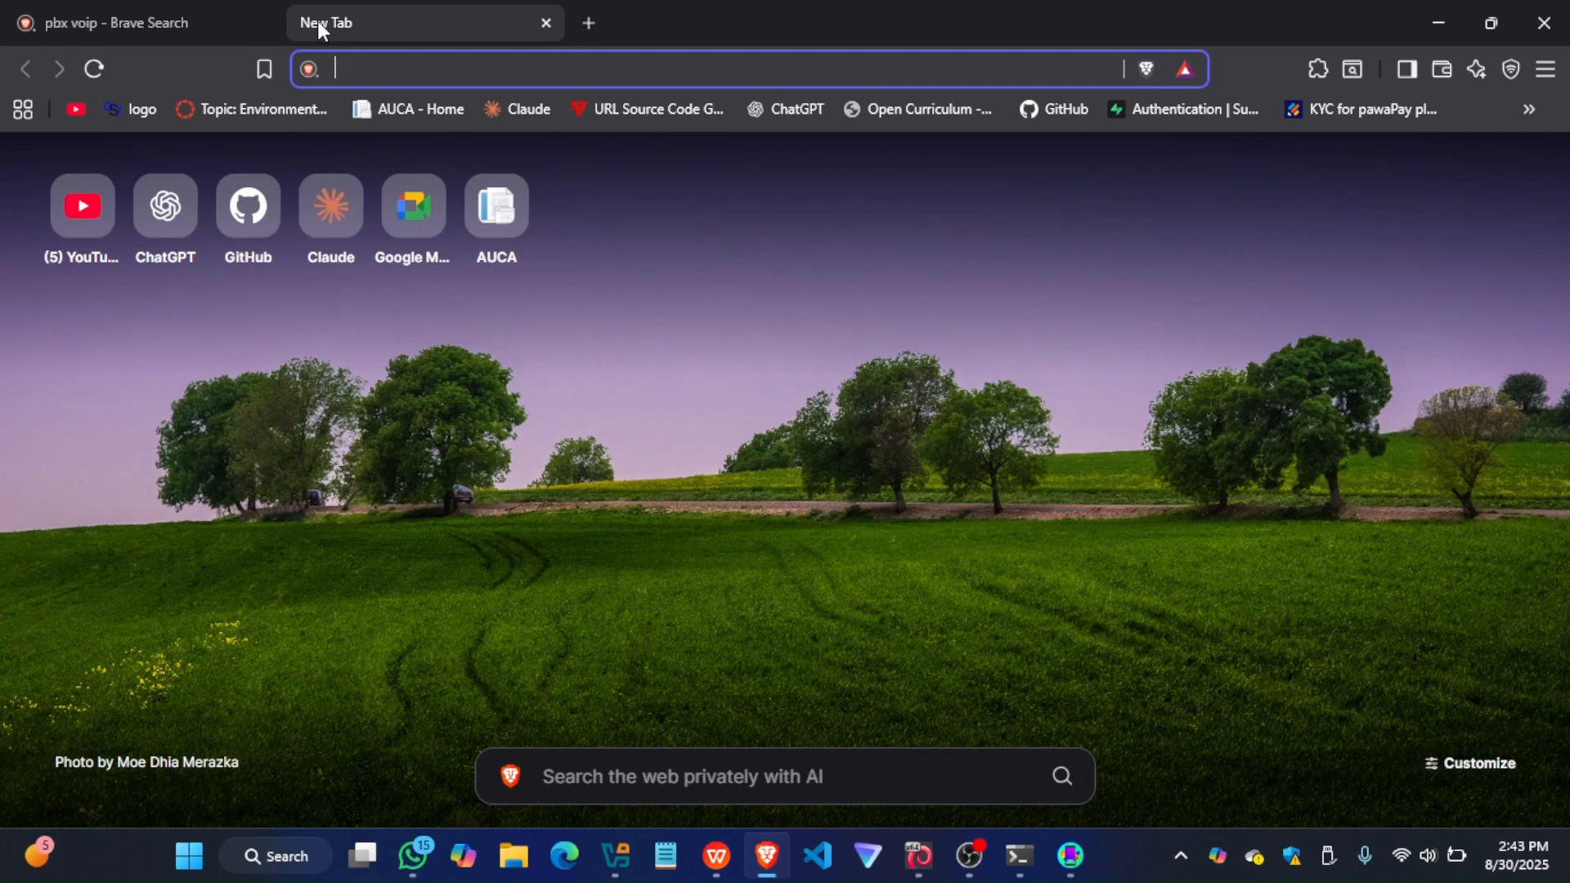
pyautogui.write('3cx')
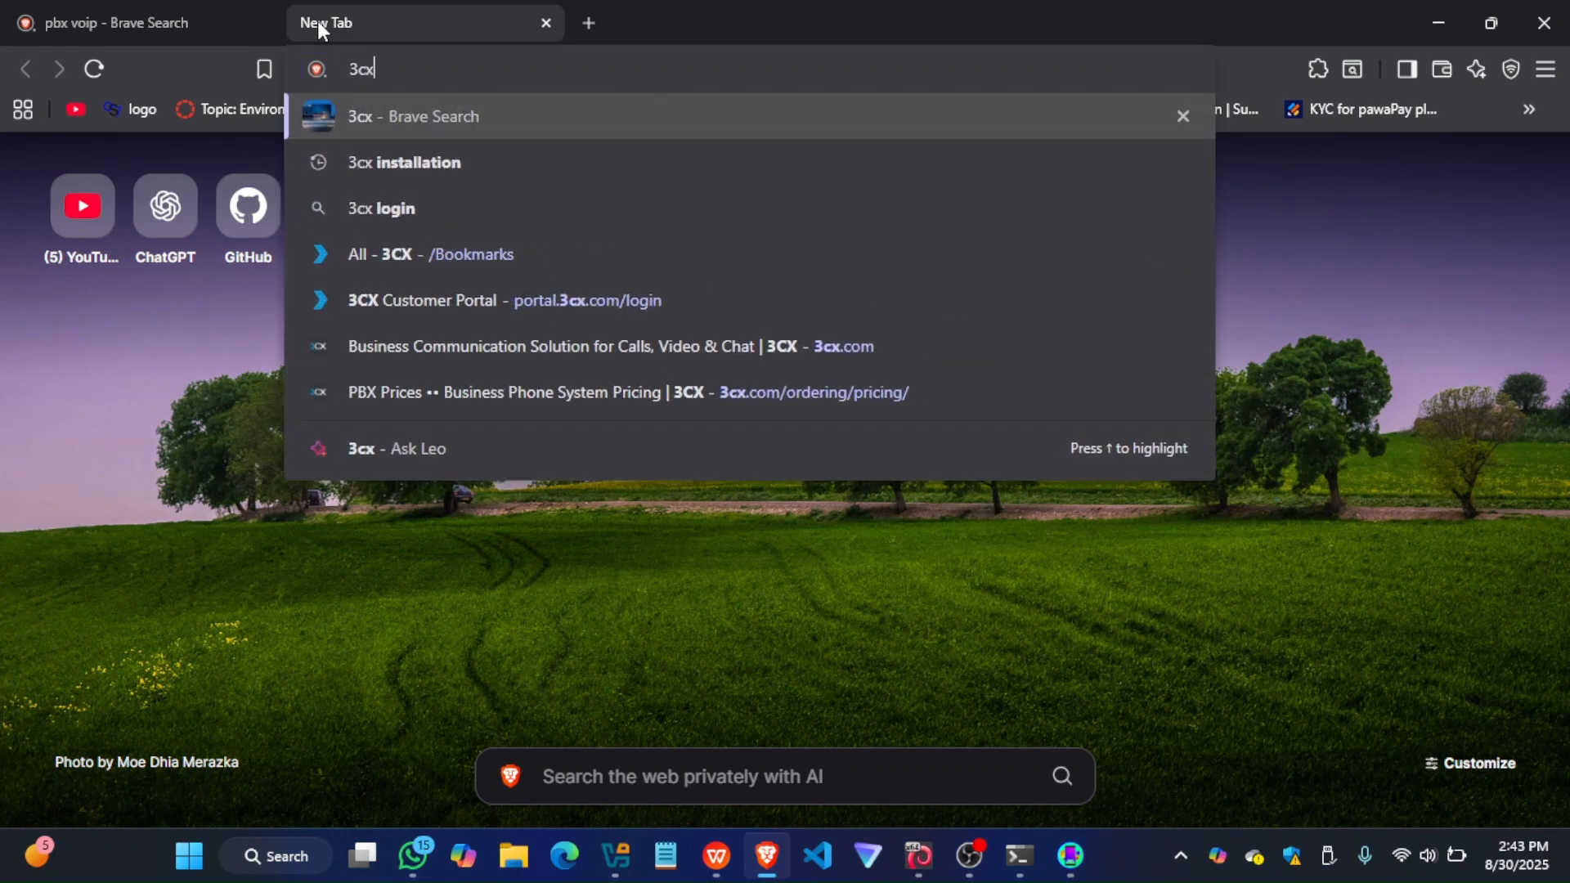
pyautogui.press('Return')
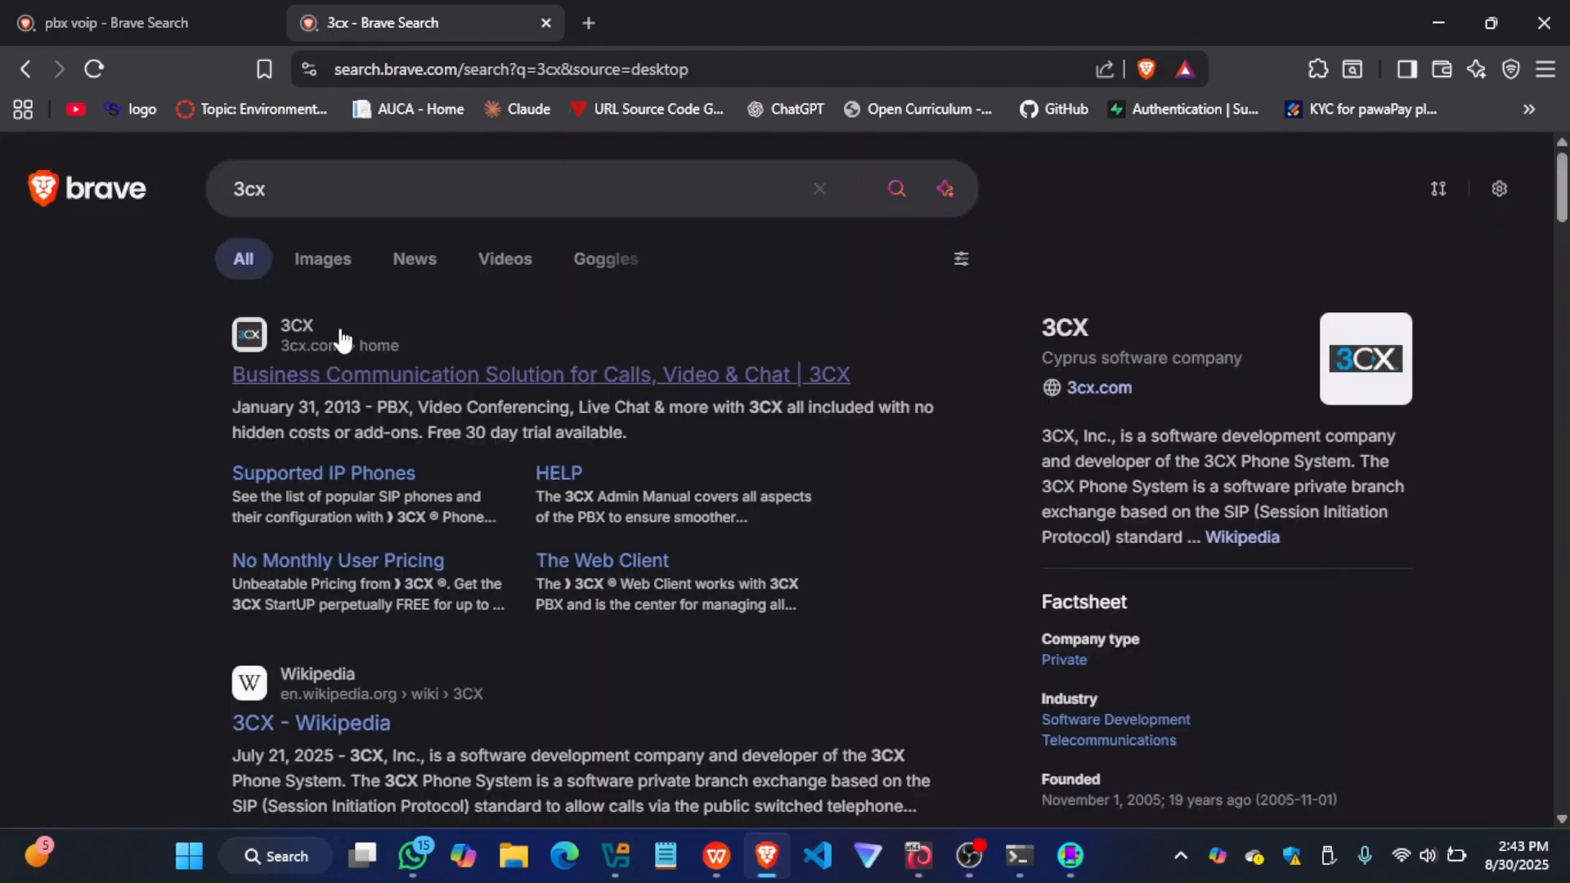
pyautogui.click(282, 374)
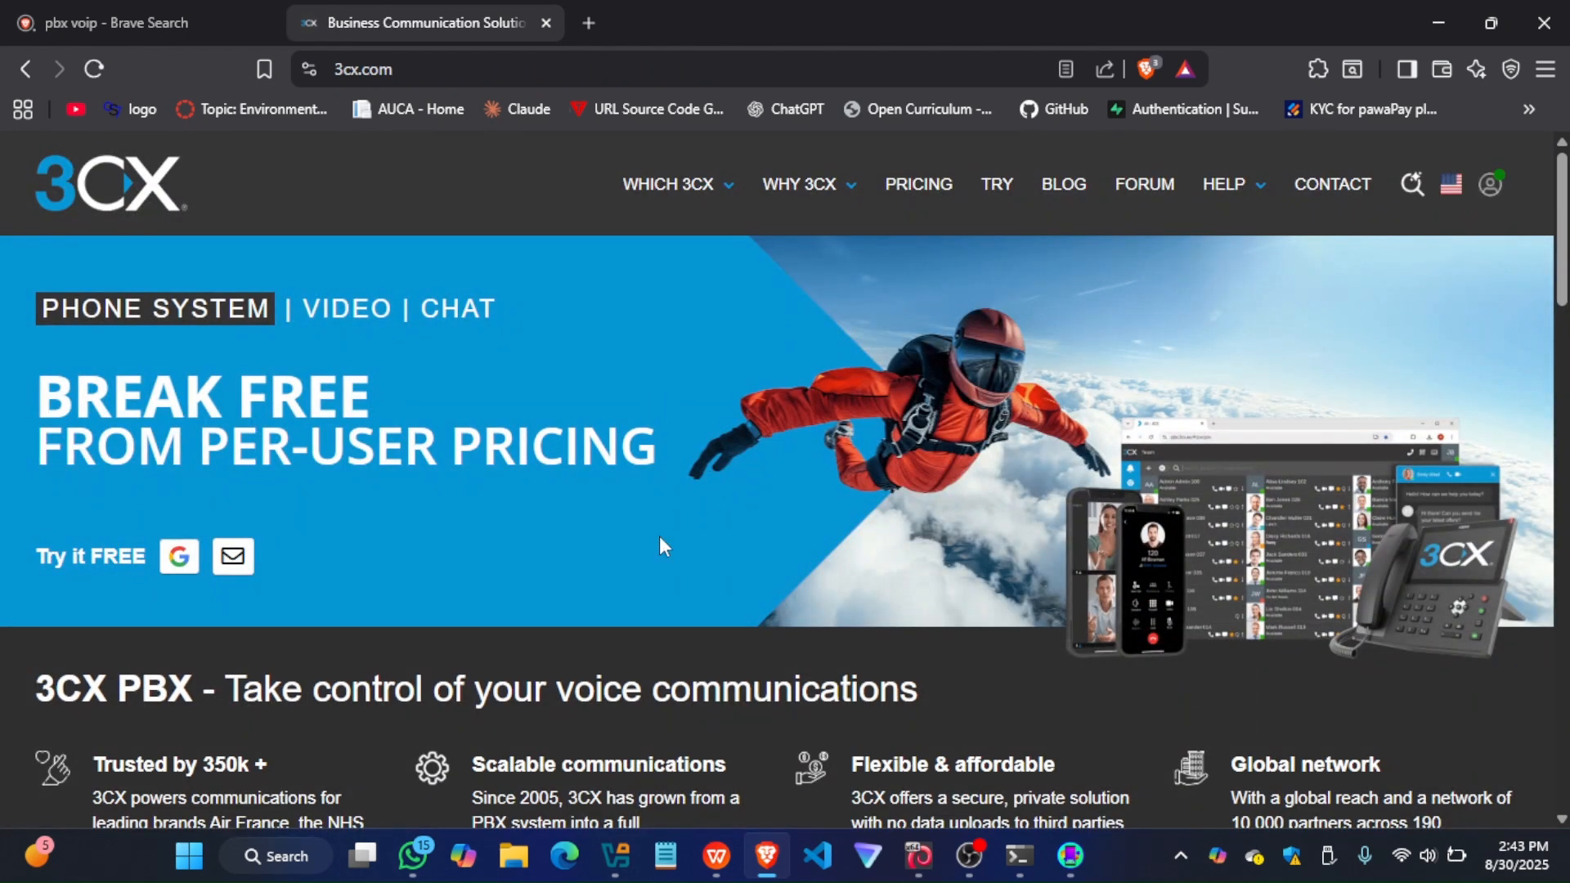
# Sign up for the free 3CX trial with a Google account, entering the passkey PIN and allowing 3CX Cloud access
pyautogui.scroll(-1, 355, 569)
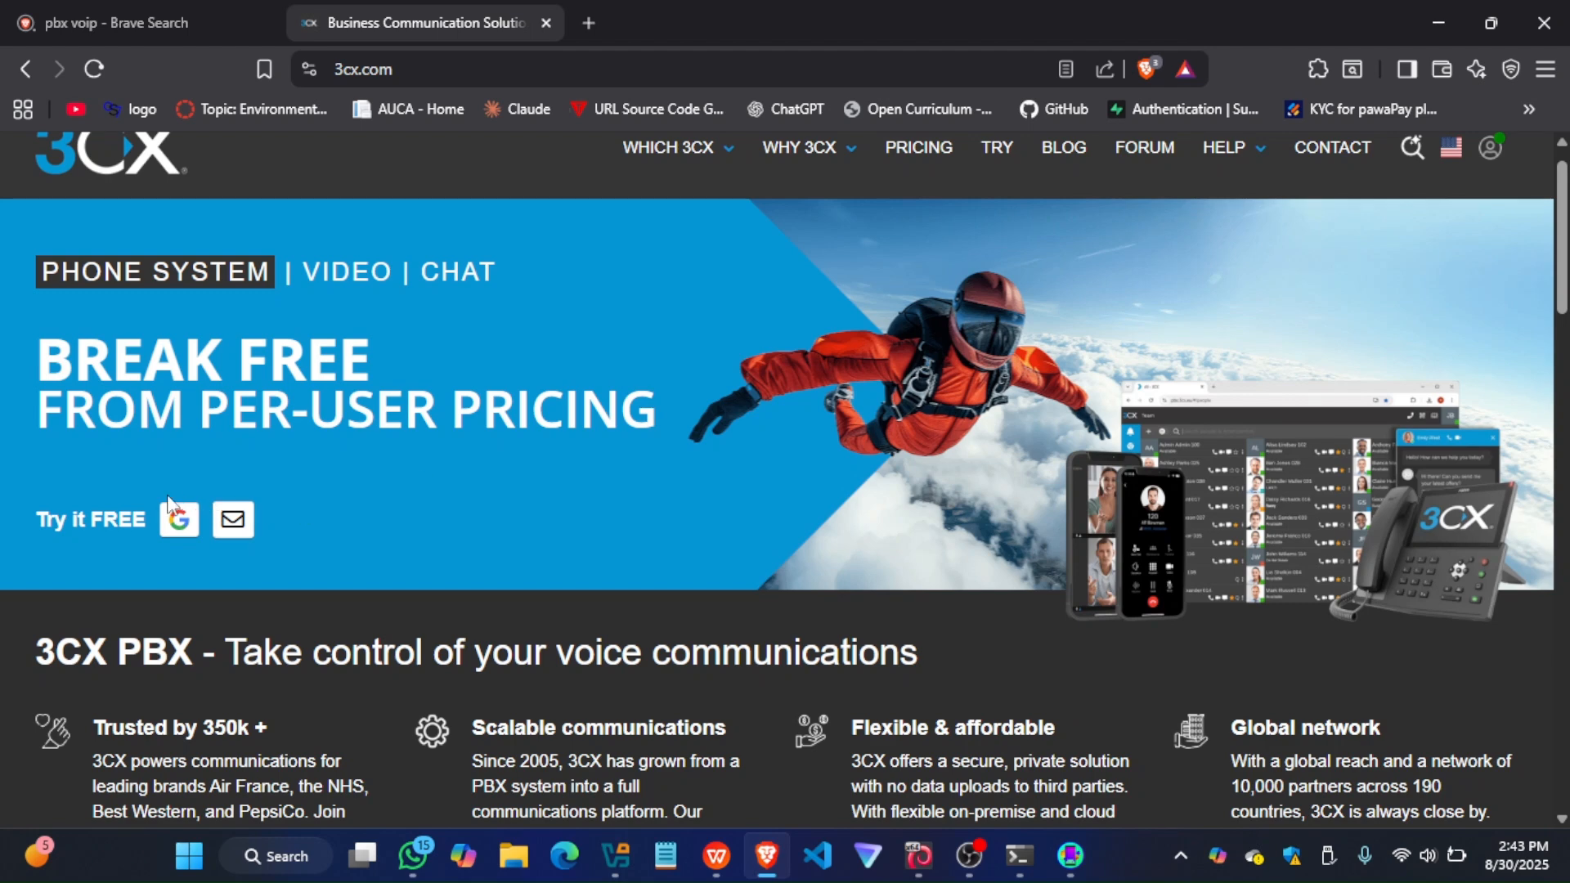
pyautogui.click(185, 530)
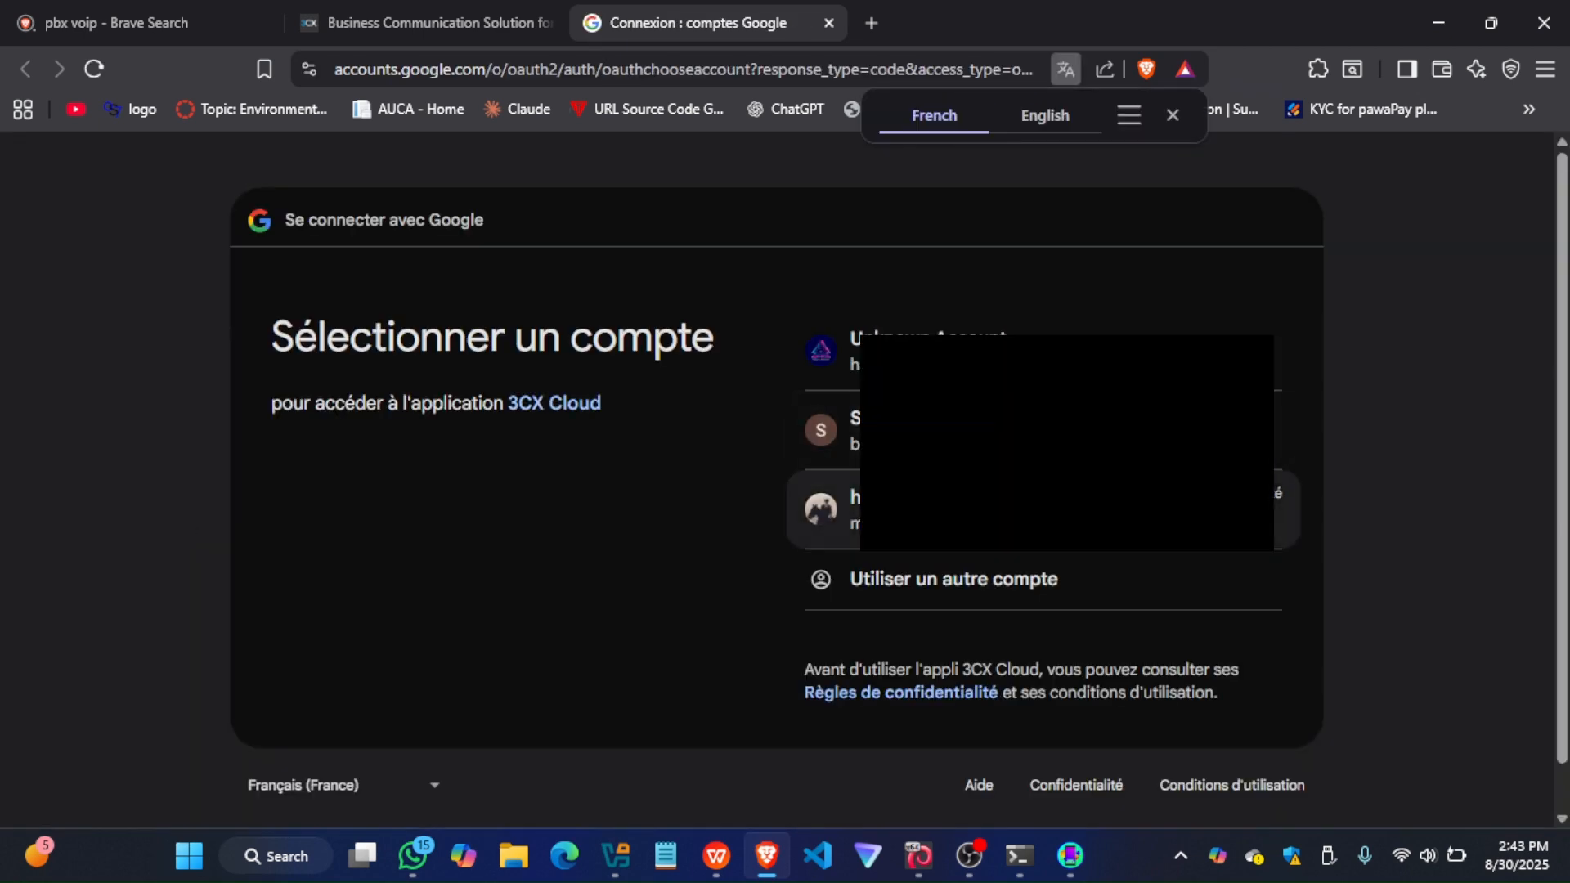
pyautogui.click(842, 508)
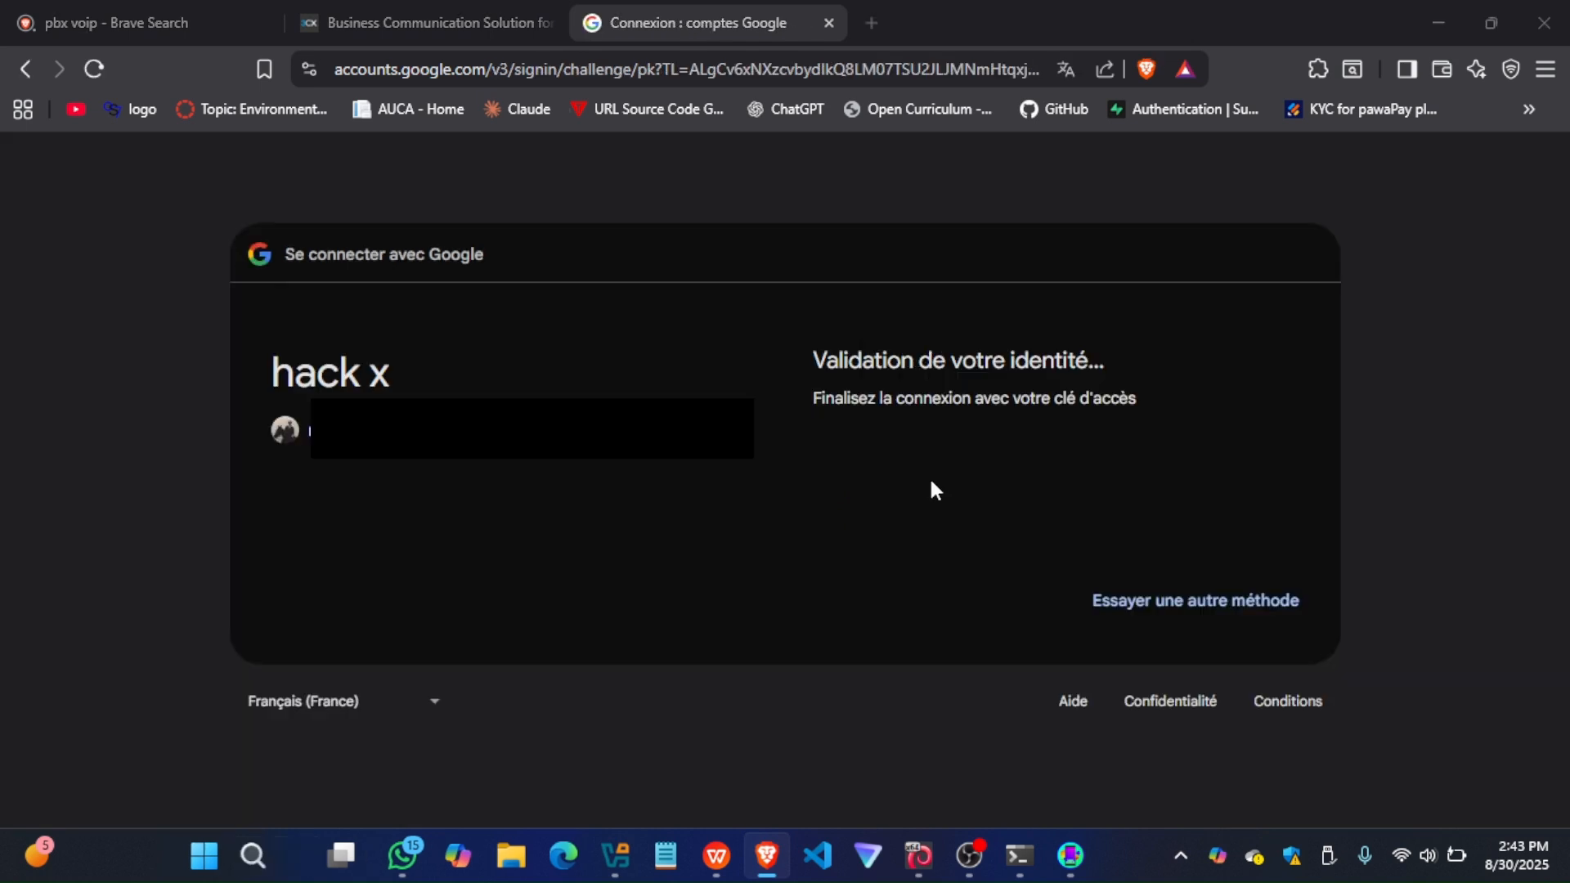
pyautogui.write('****')
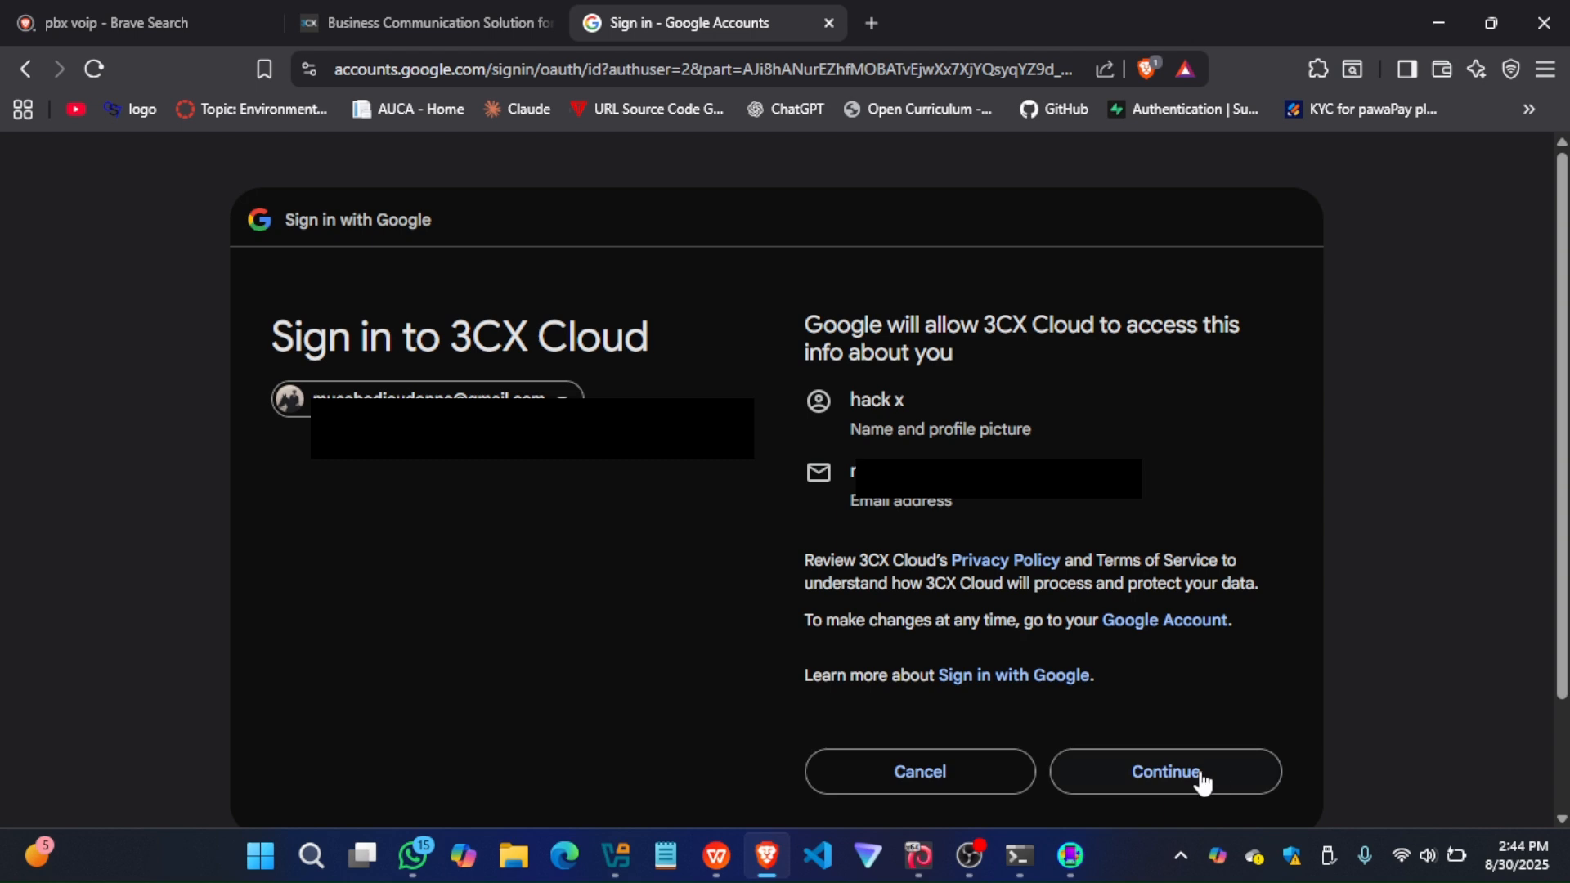
pyautogui.click(1200, 775)
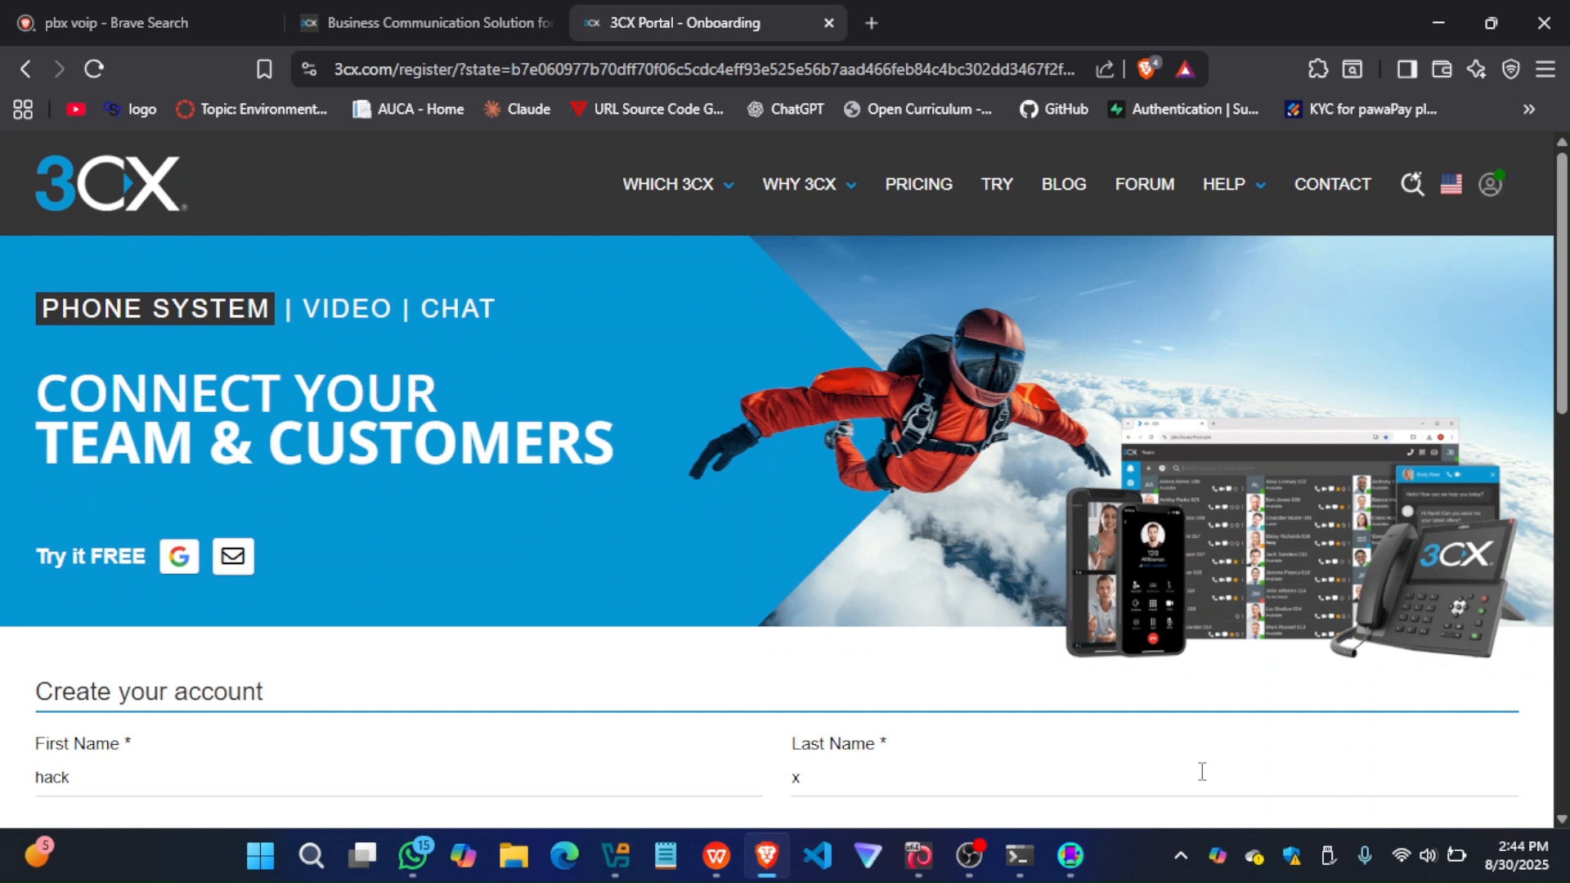
# Enter the account holder's phone number in the 3CX account creation form
pyautogui.scroll(-2, 769, 554)
pyautogui.scroll(-2, 769, 558)
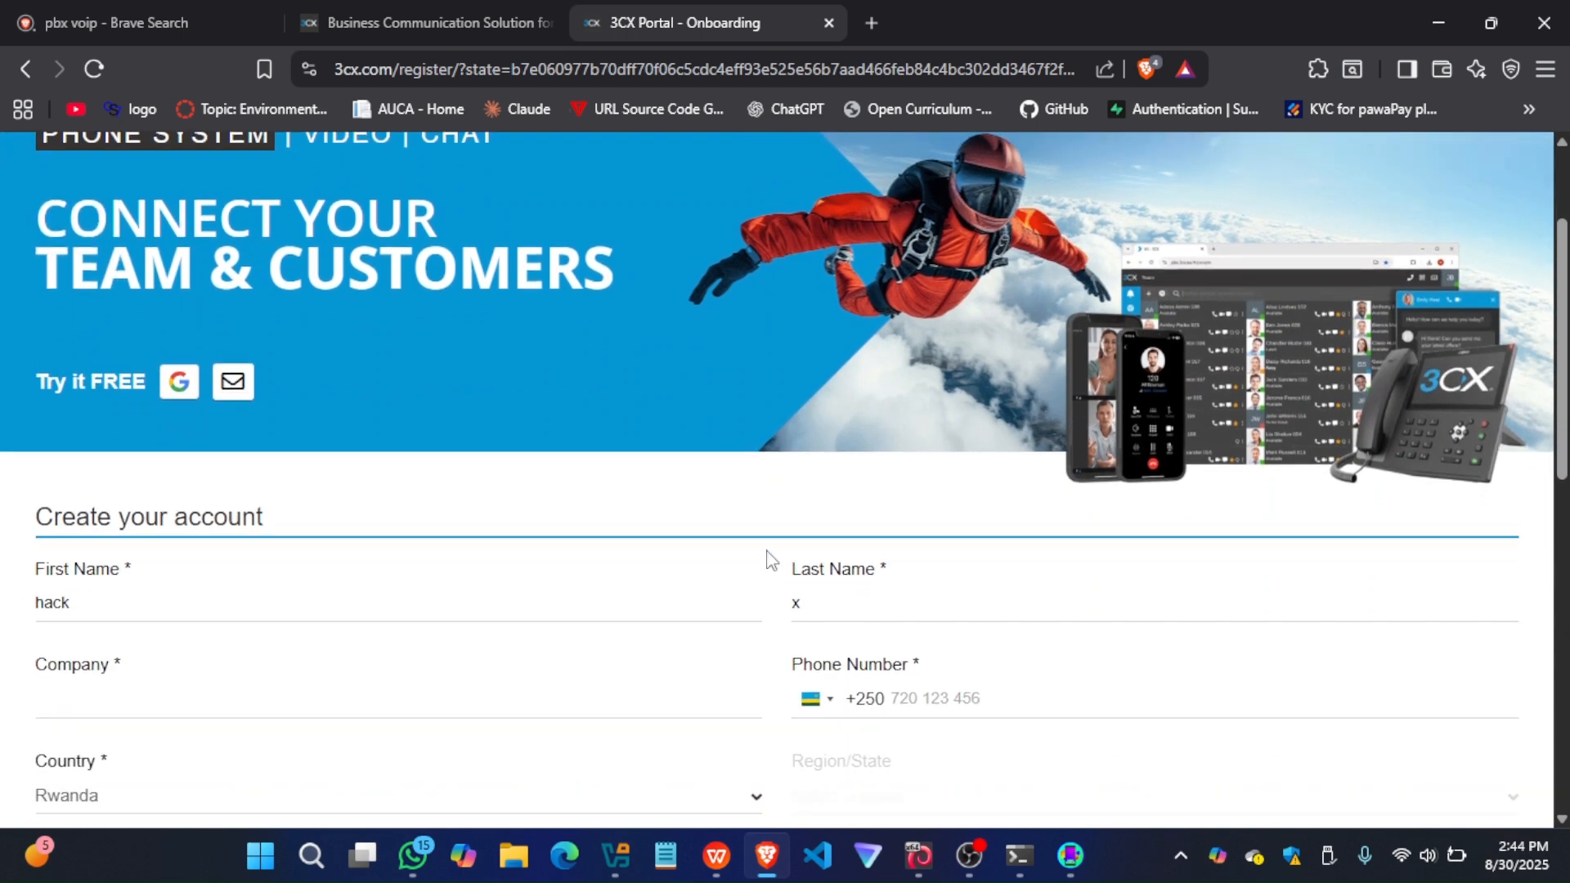
pyautogui.click(927, 574)
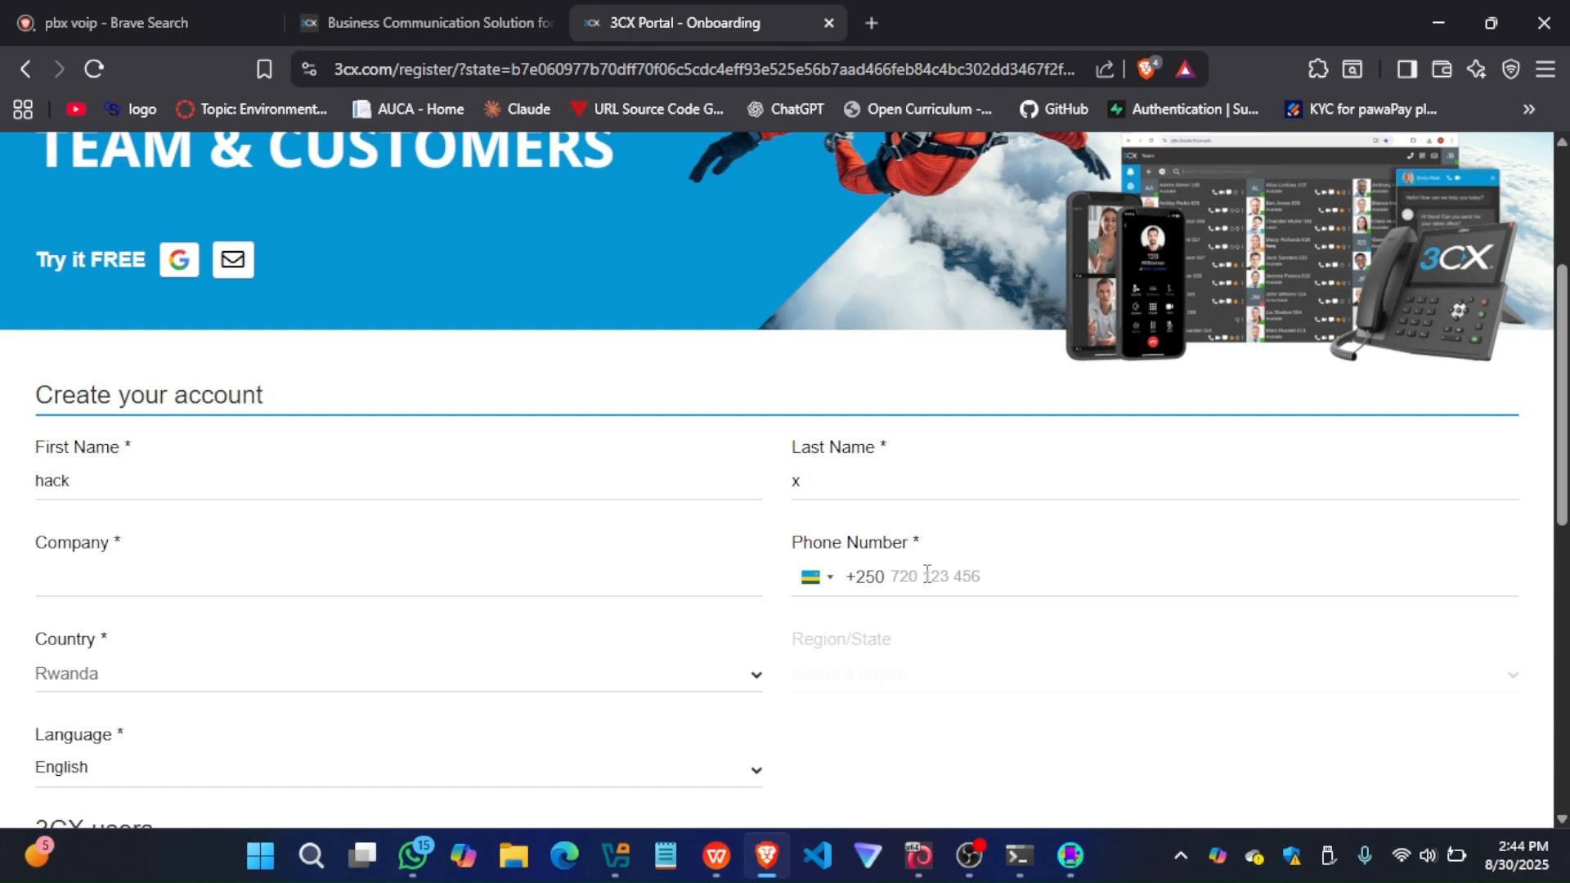
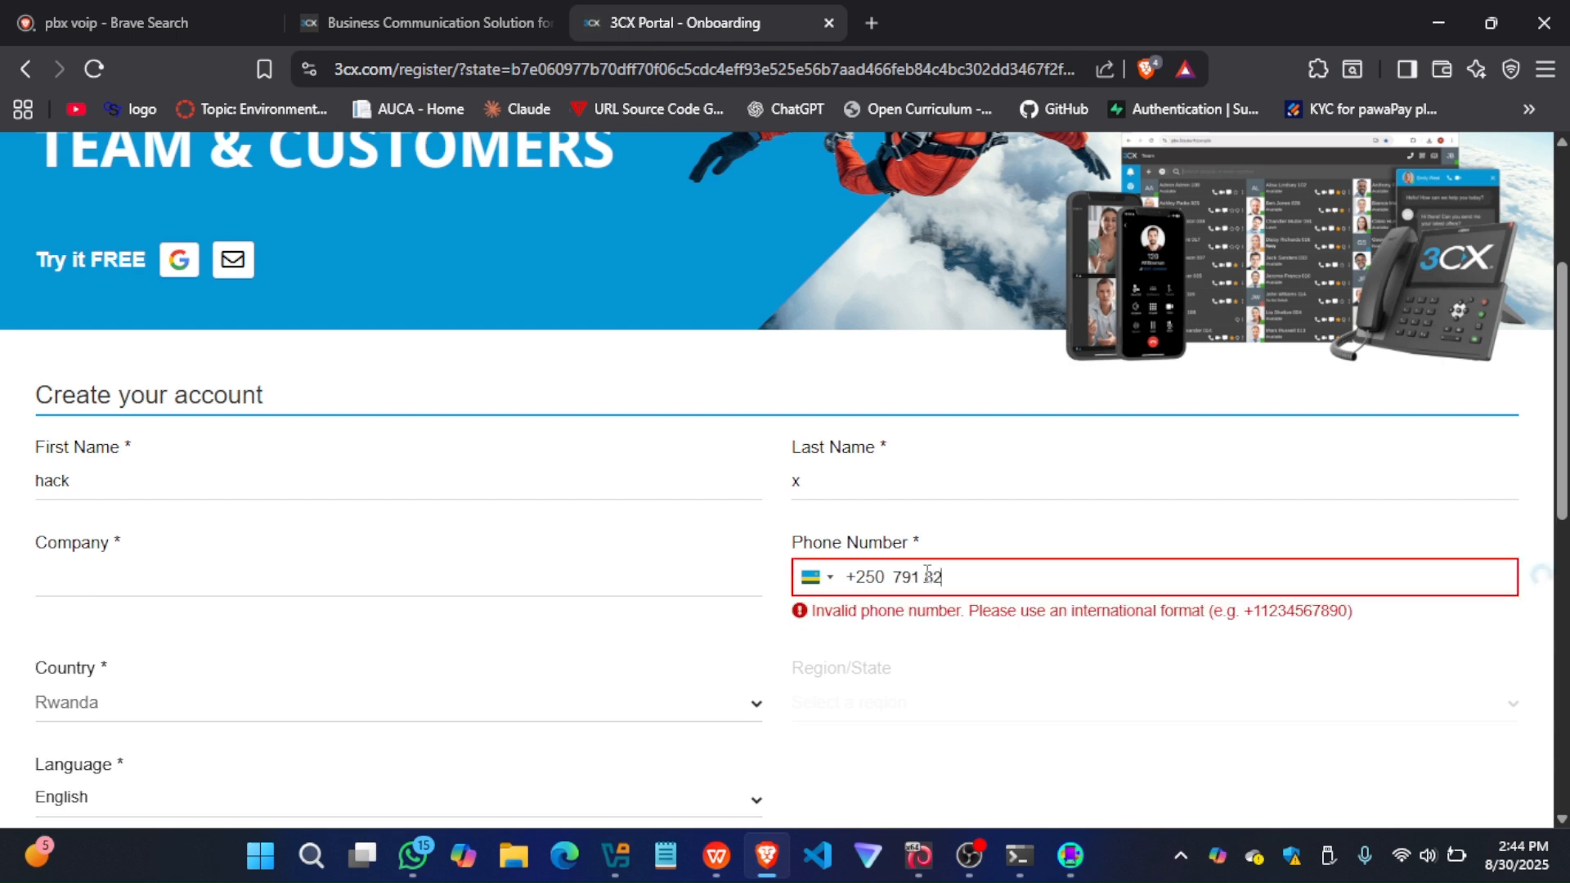
# Enter sergeLabs as the company in the account creation form
pyautogui.scroll(-2, 597, 587)
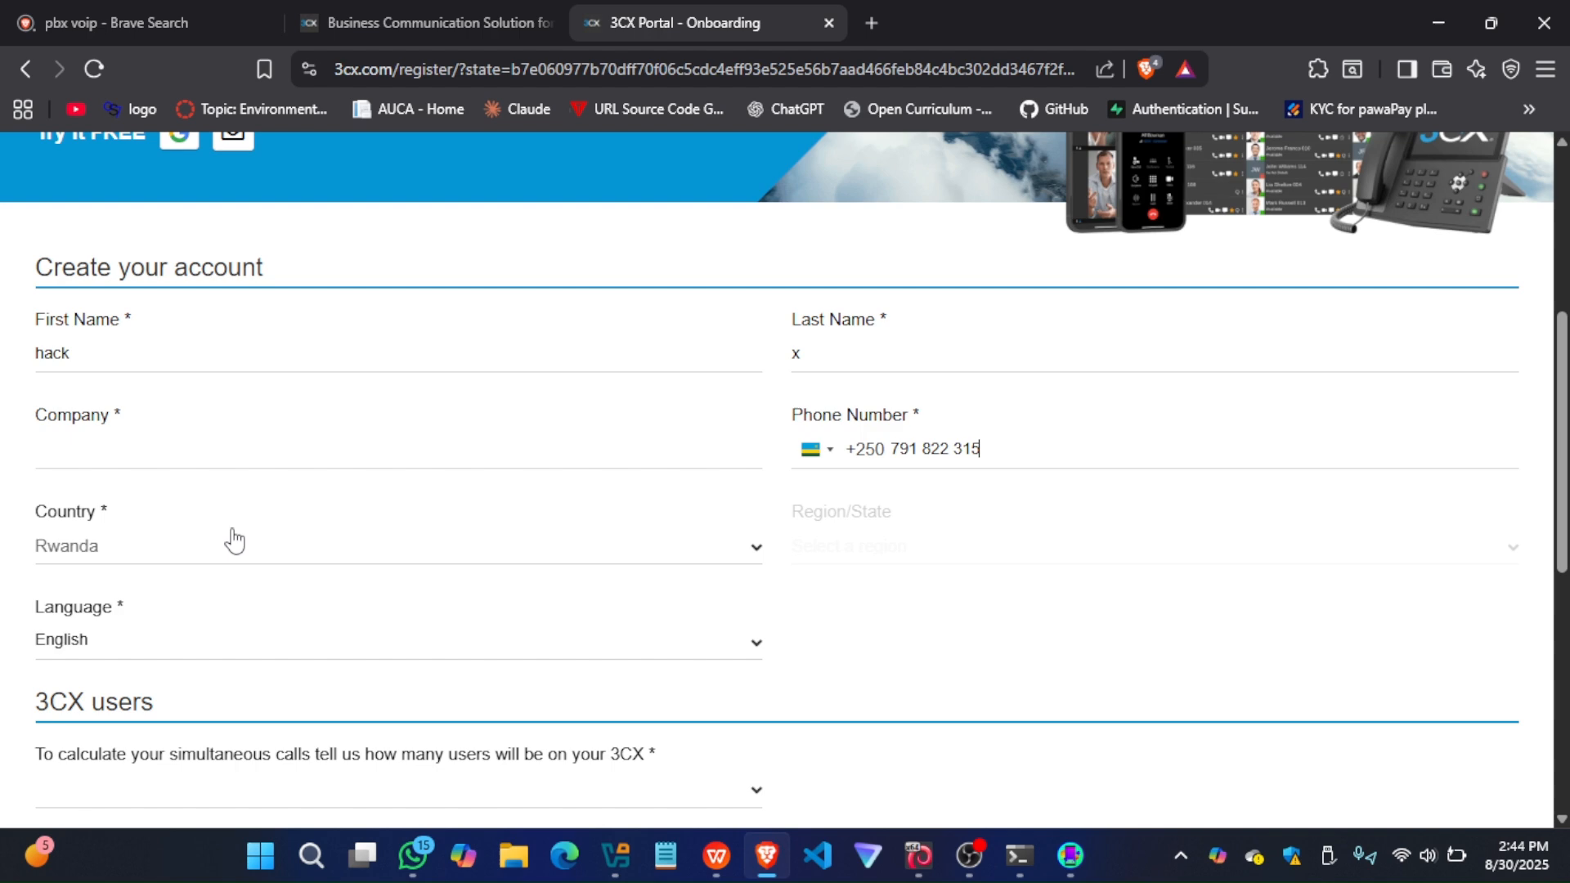
pyautogui.click(121, 448)
pyautogui.write('sergeLabs')
# Set the number of 3CX users to 1-10 and submit the account form
pyautogui.scroll(-1, 121, 448)
pyautogui.scroll(-1, 121, 448)
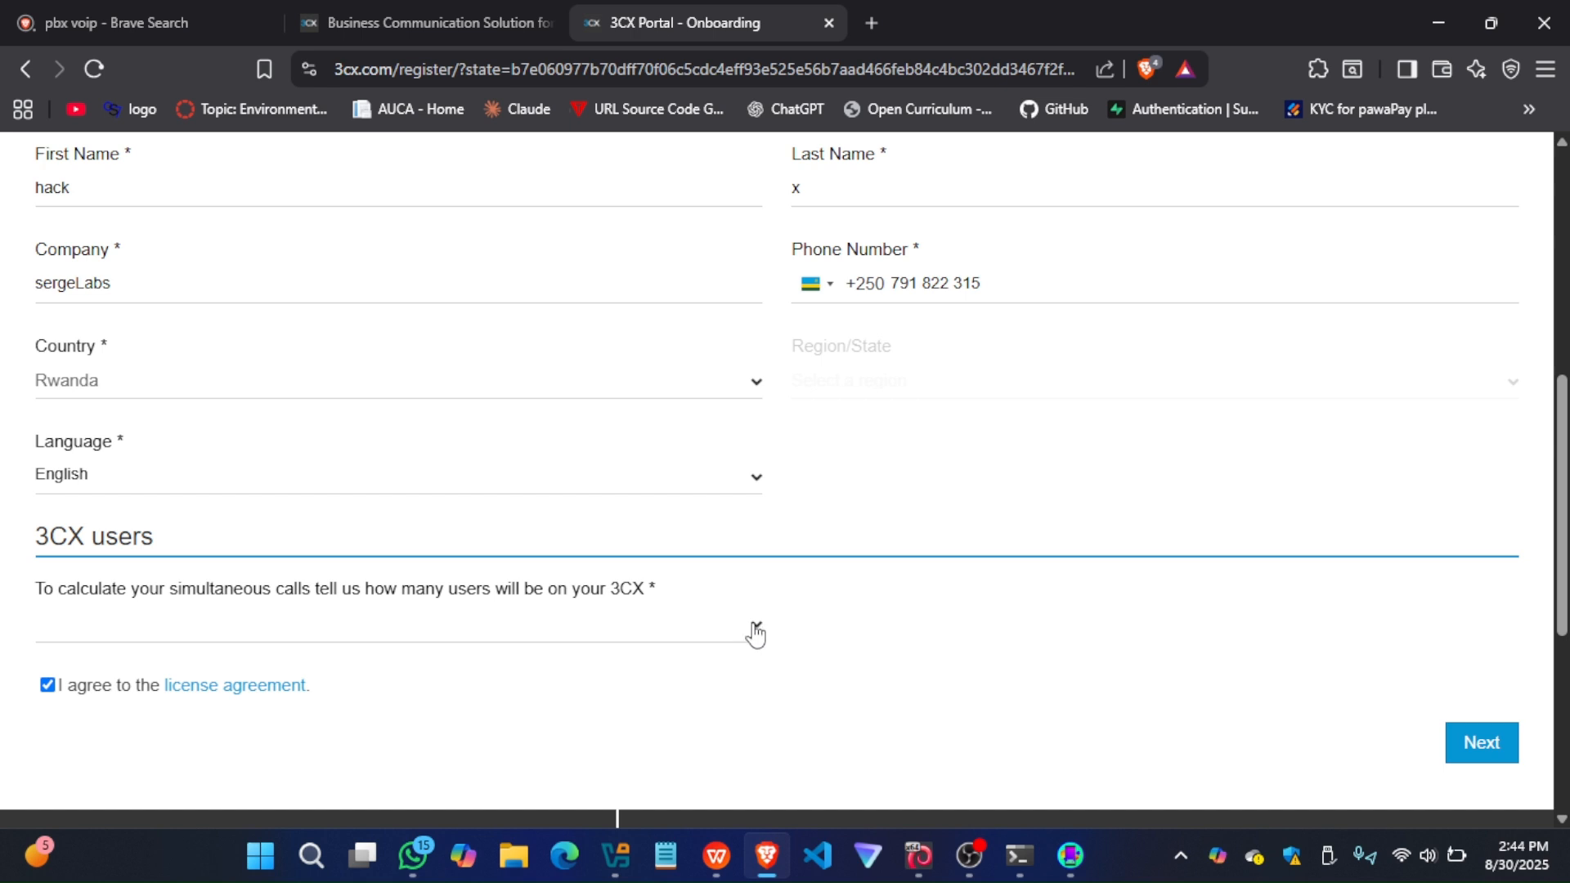
pyautogui.click(142, 648)
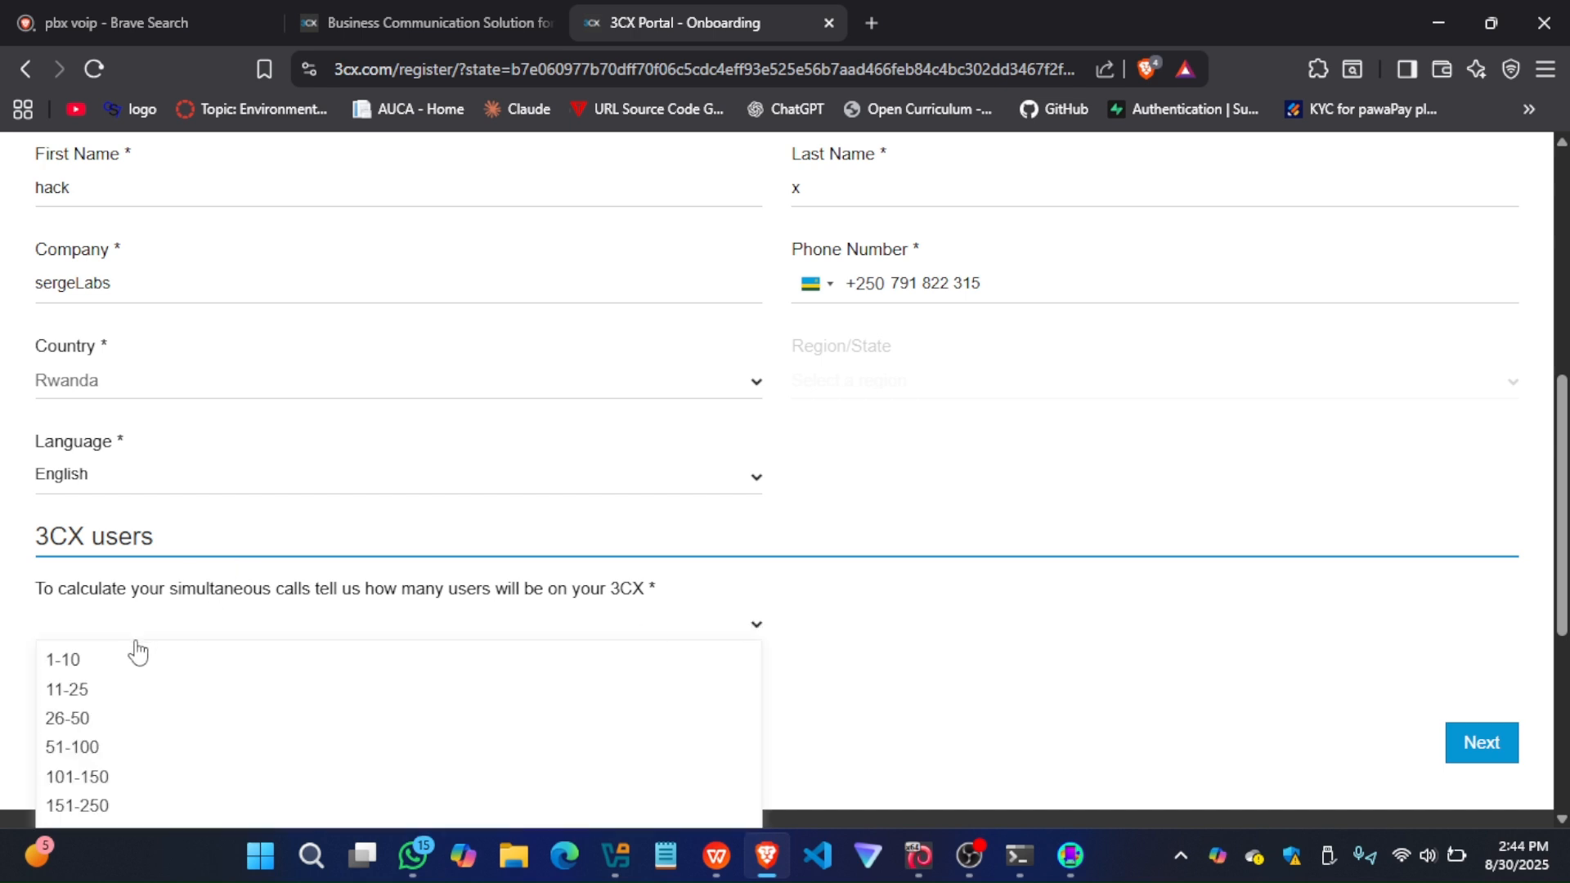
pyautogui.click(54, 660)
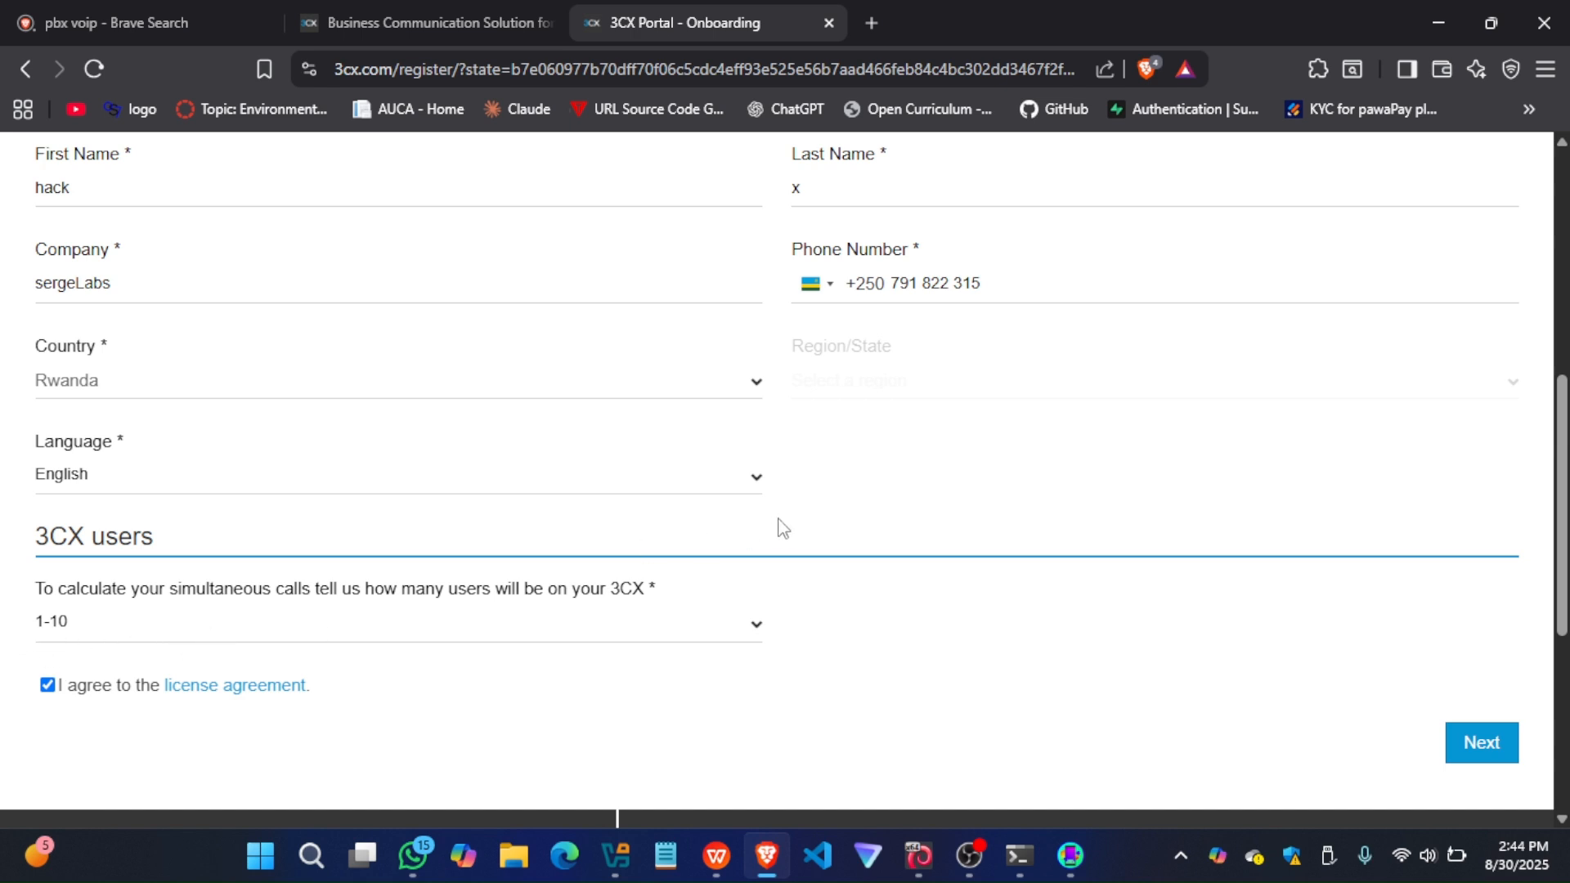
pyautogui.click(1486, 742)
# Replace the last name in the account form with one that meets the length requirement
pyautogui.scroll(2, 862, 337)
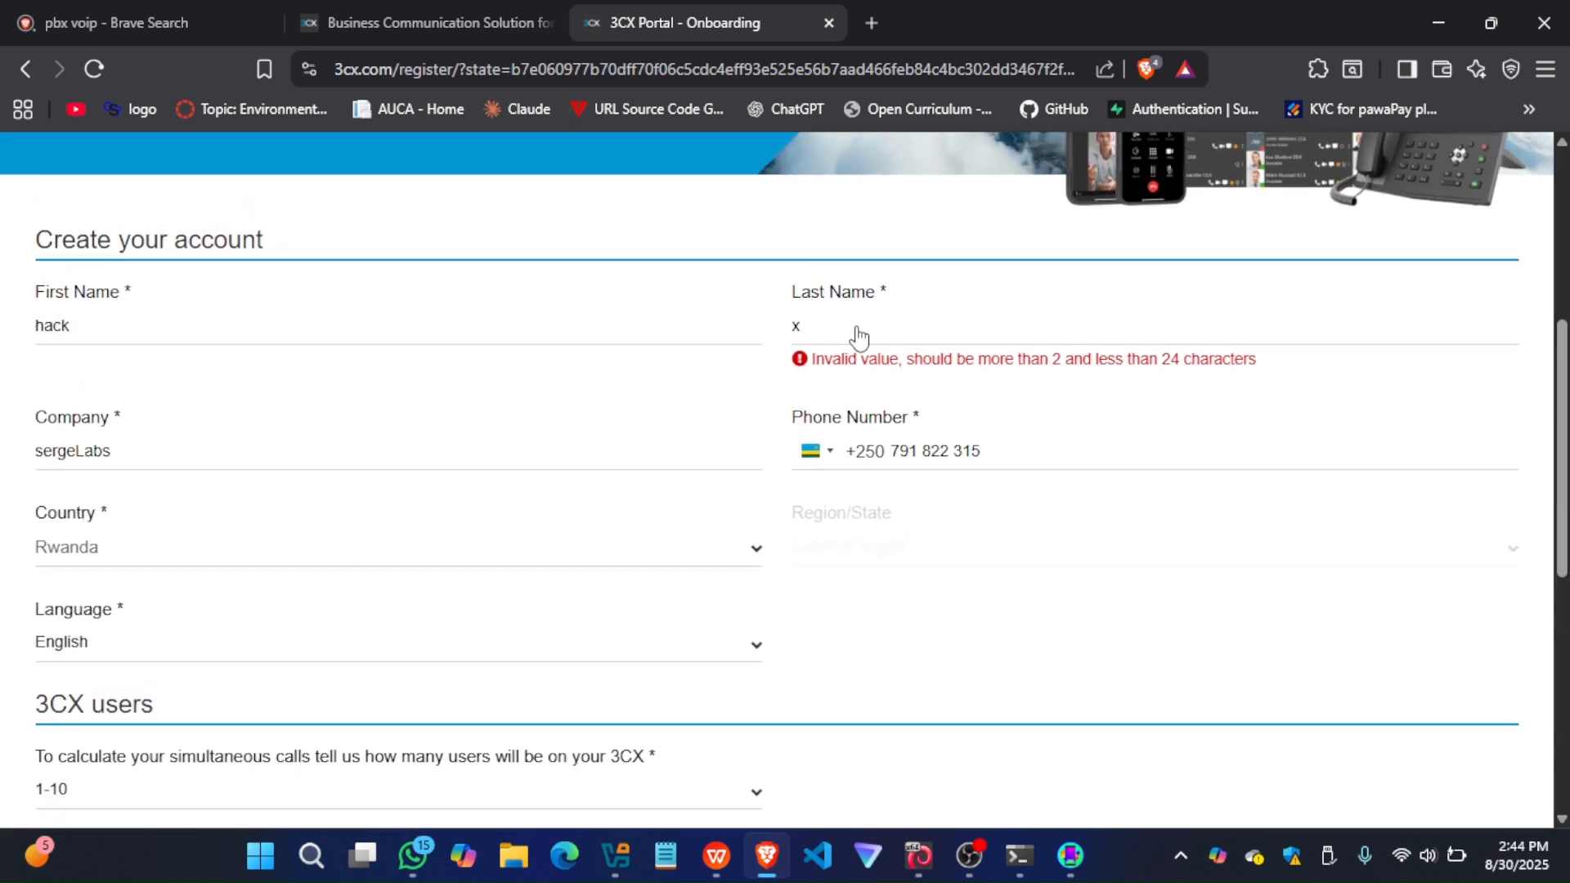
pyautogui.click(838, 324)
pyautogui.press('BackSpace')
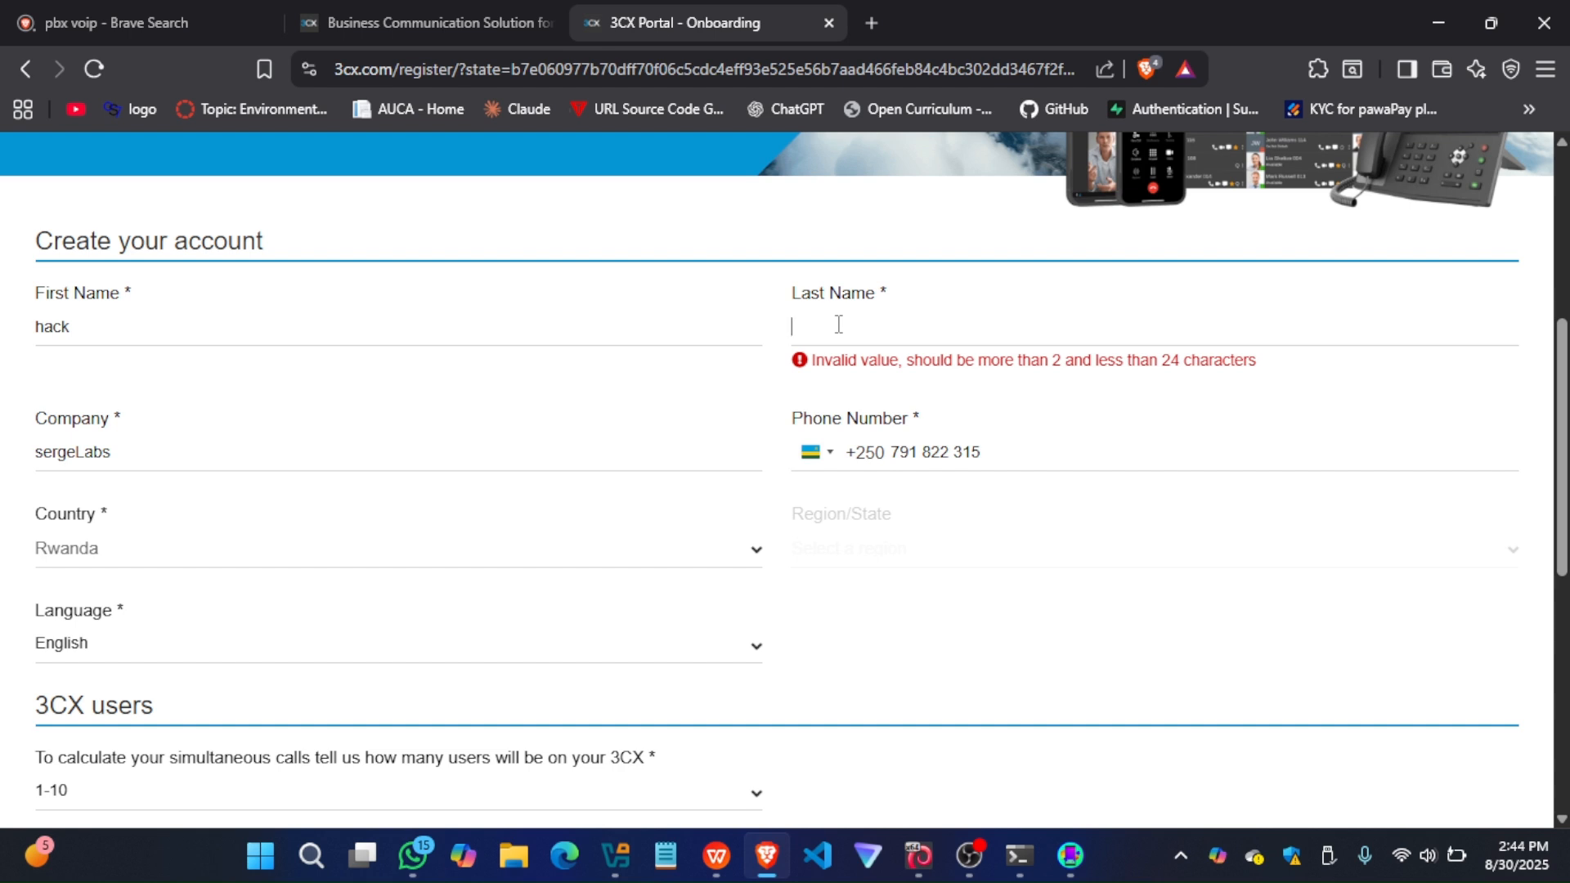
# Replace the first name with the account holder's first name and resubmit the account form
pyautogui.click(664, 338)
pyautogui.press('BackSpace')
pyautogui.press('BackSpace')
pyautogui.press('BackSpace')
pyautogui.press('BackSpace')
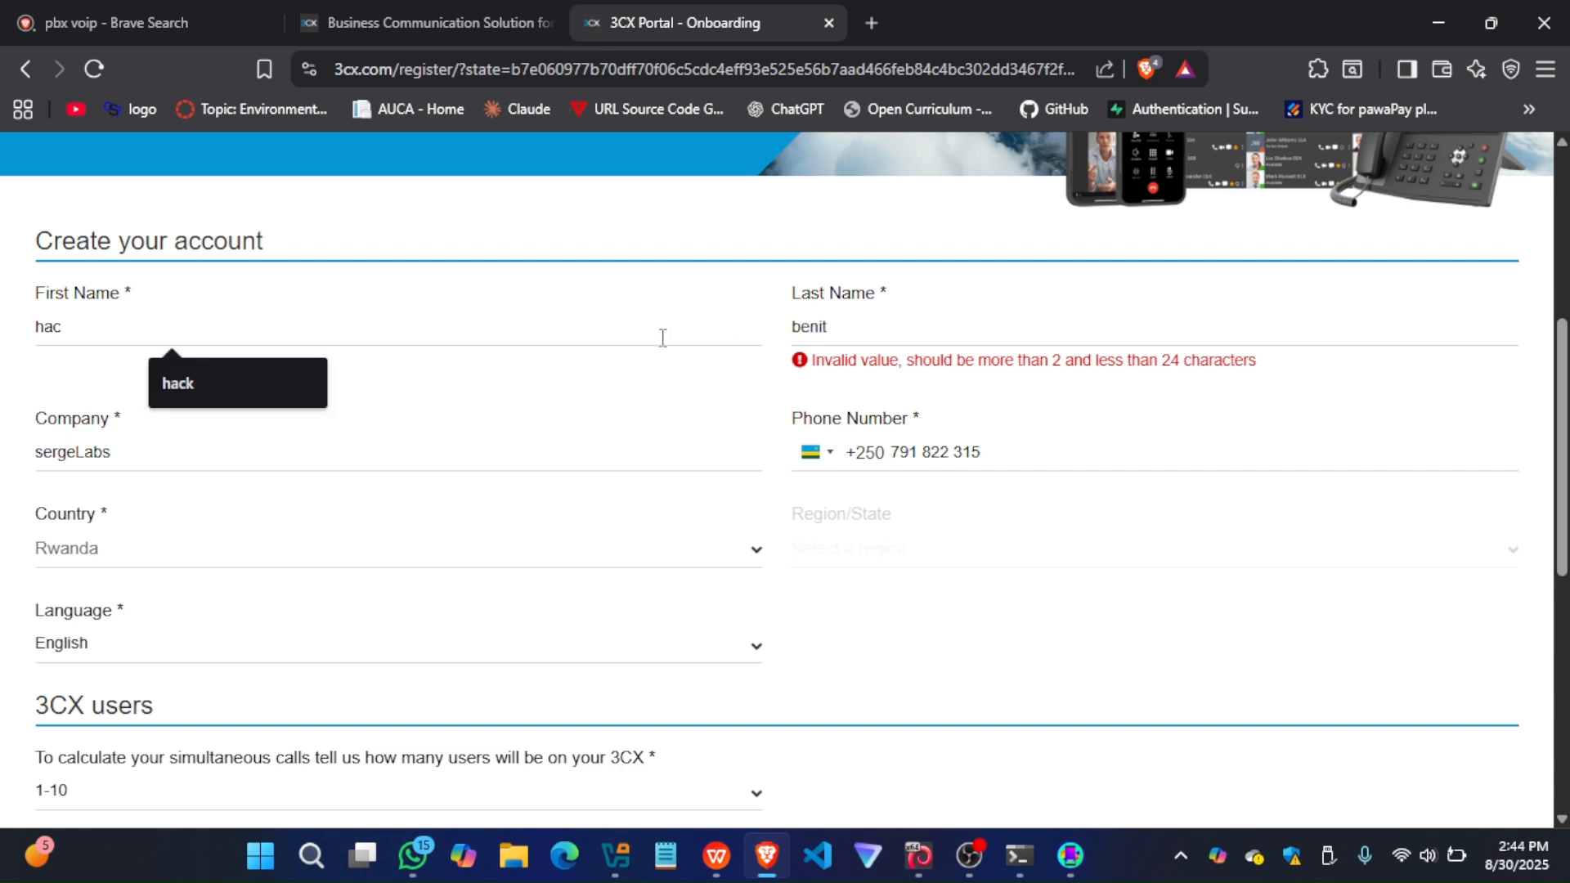
pyautogui.write('serge')
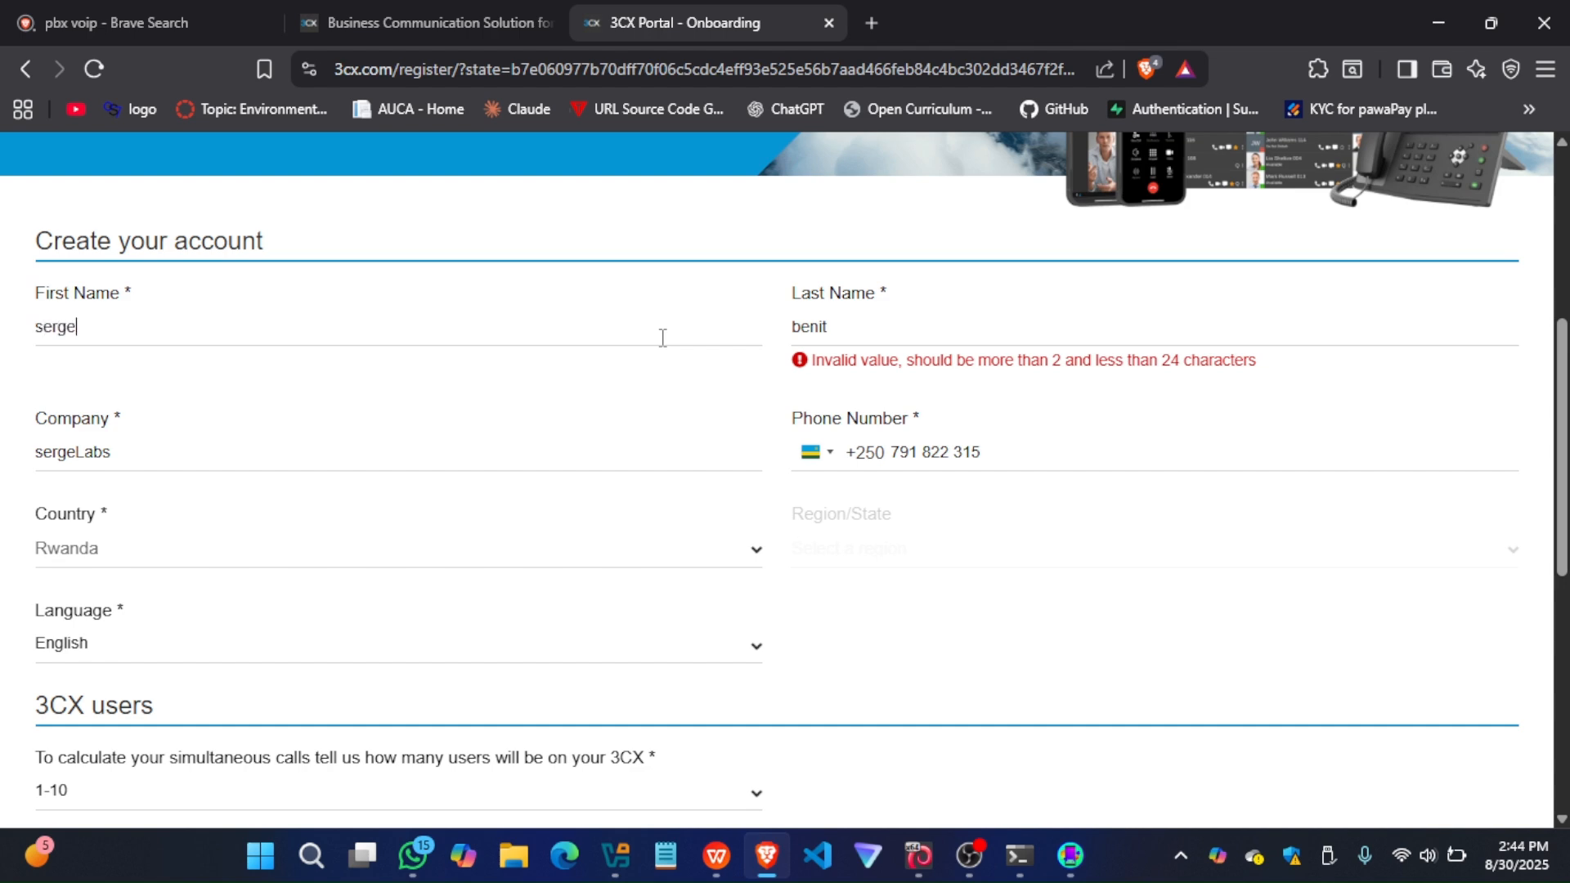
pyautogui.scroll(-5, 662, 337)
pyautogui.click(1472, 421)
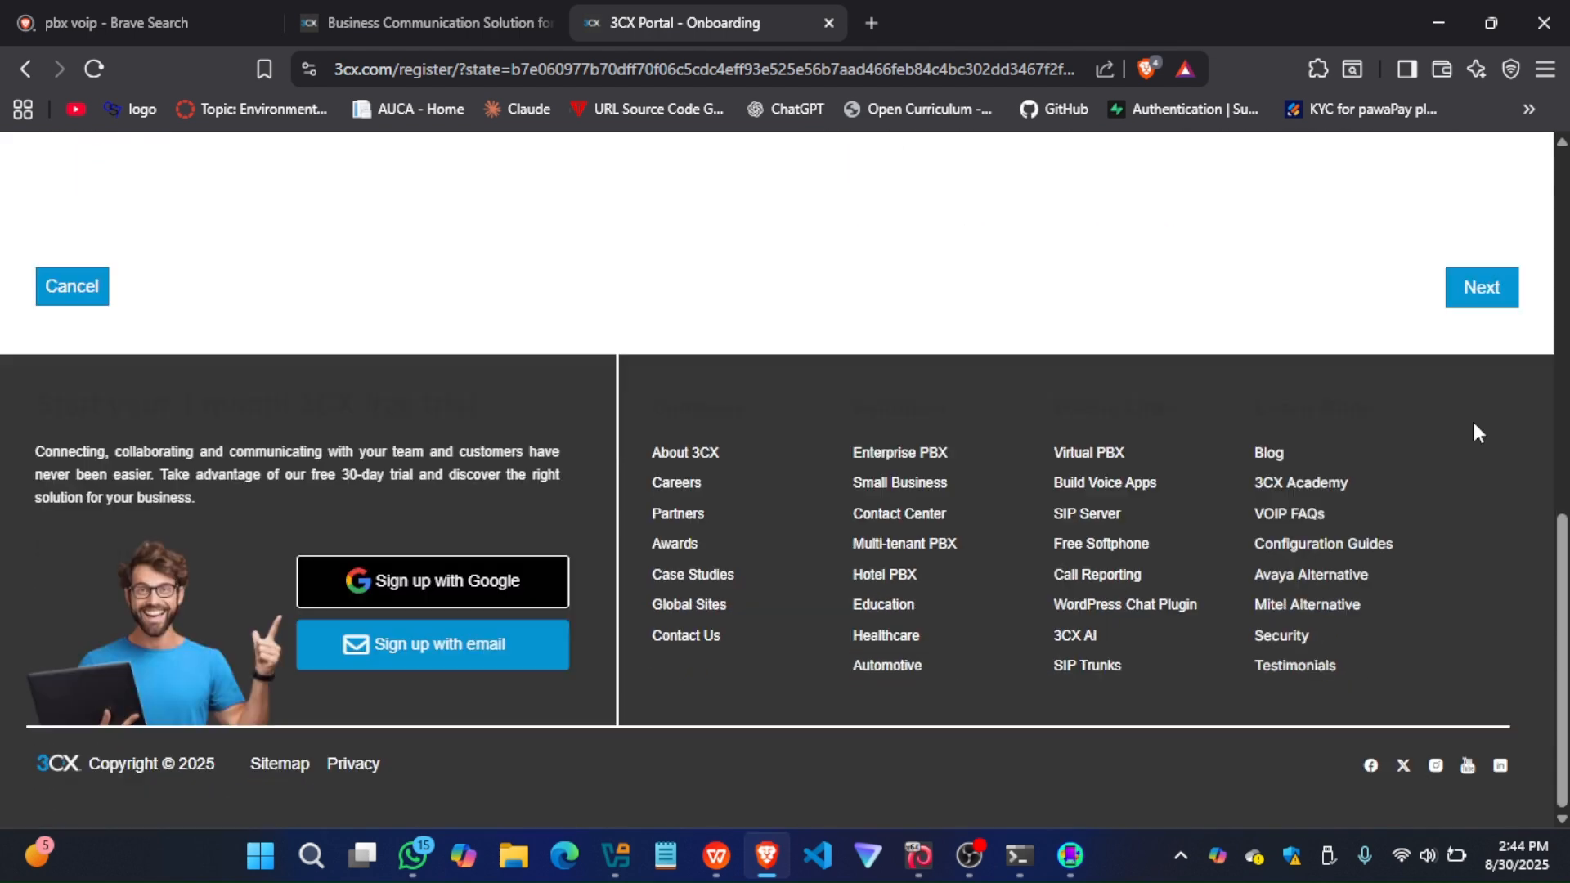
# Accept the setup of a free 3CX SMB instance and go to its login details
pyautogui.scroll(5, 966, 352)
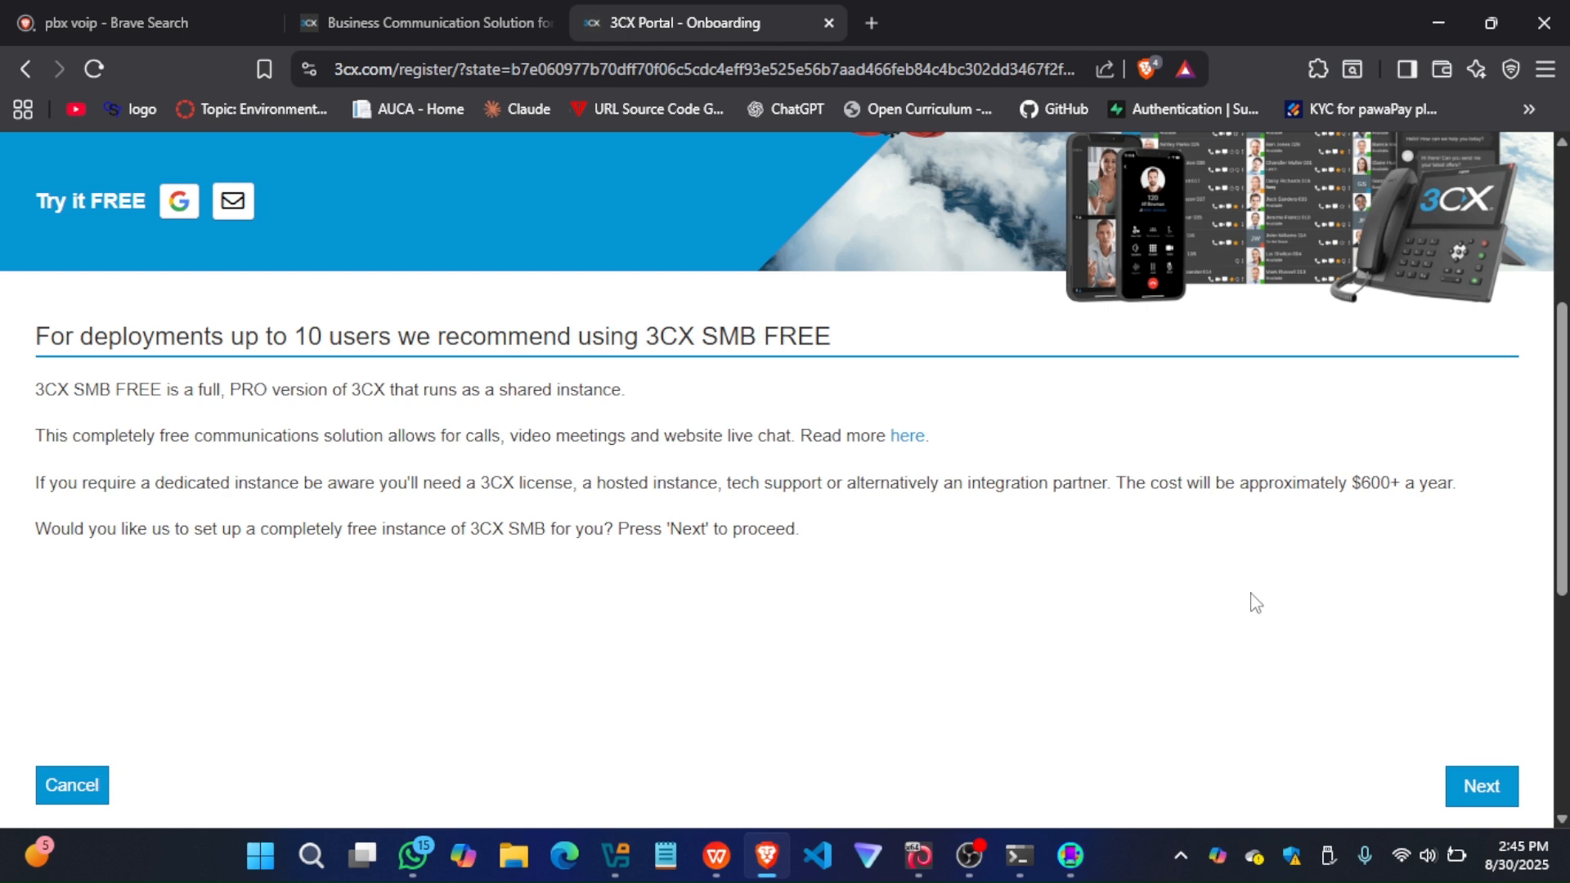
pyautogui.click(1474, 784)
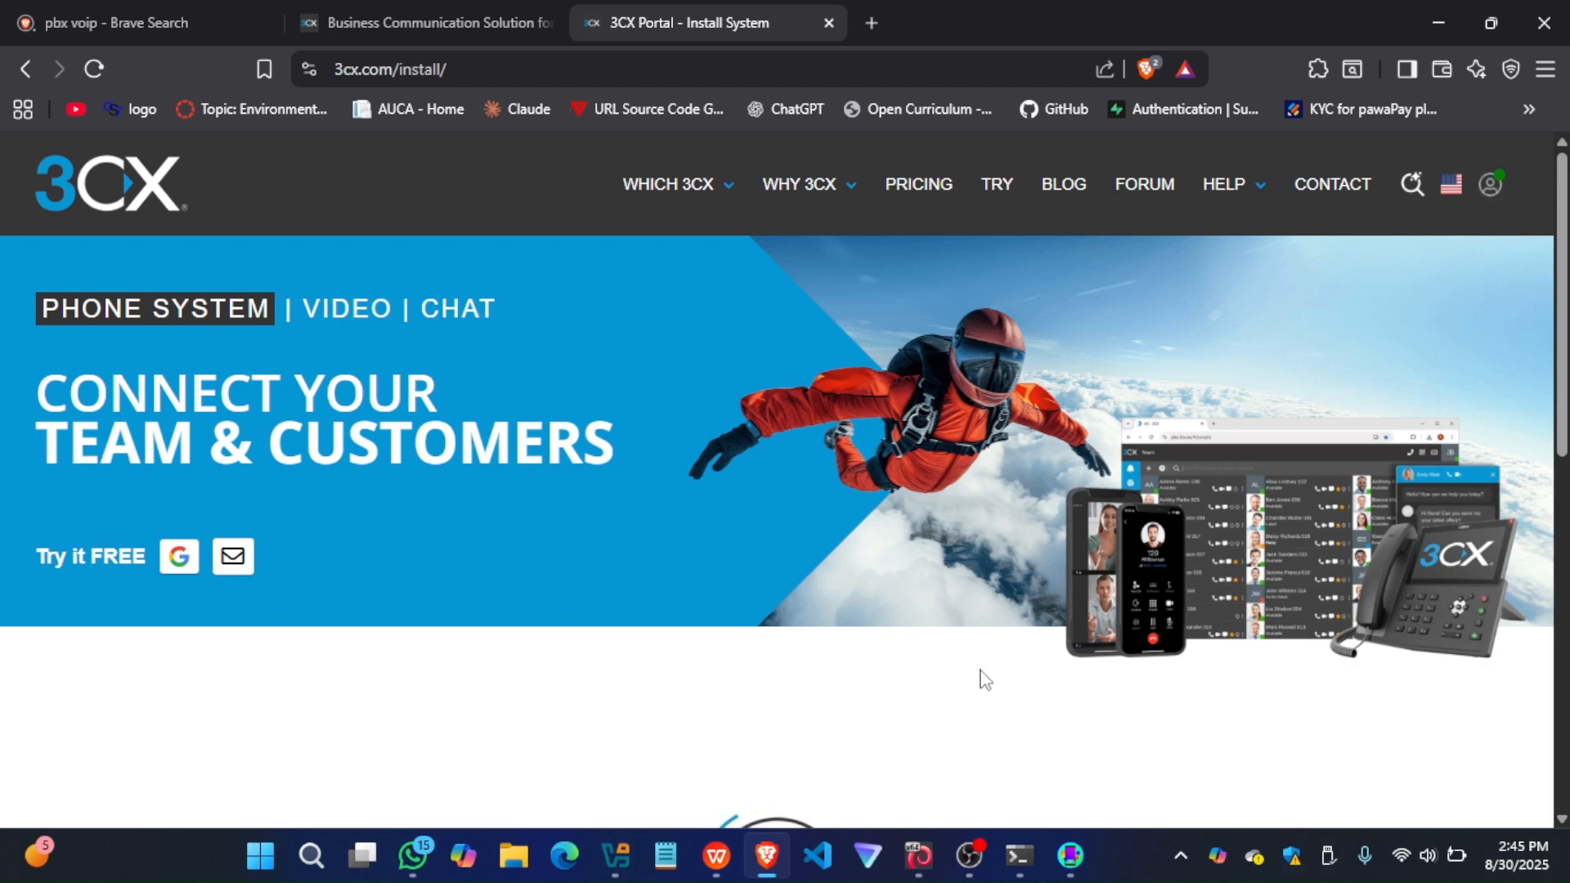
pyautogui.scroll(-3, 985, 679)
pyautogui.scroll(-1, 985, 680)
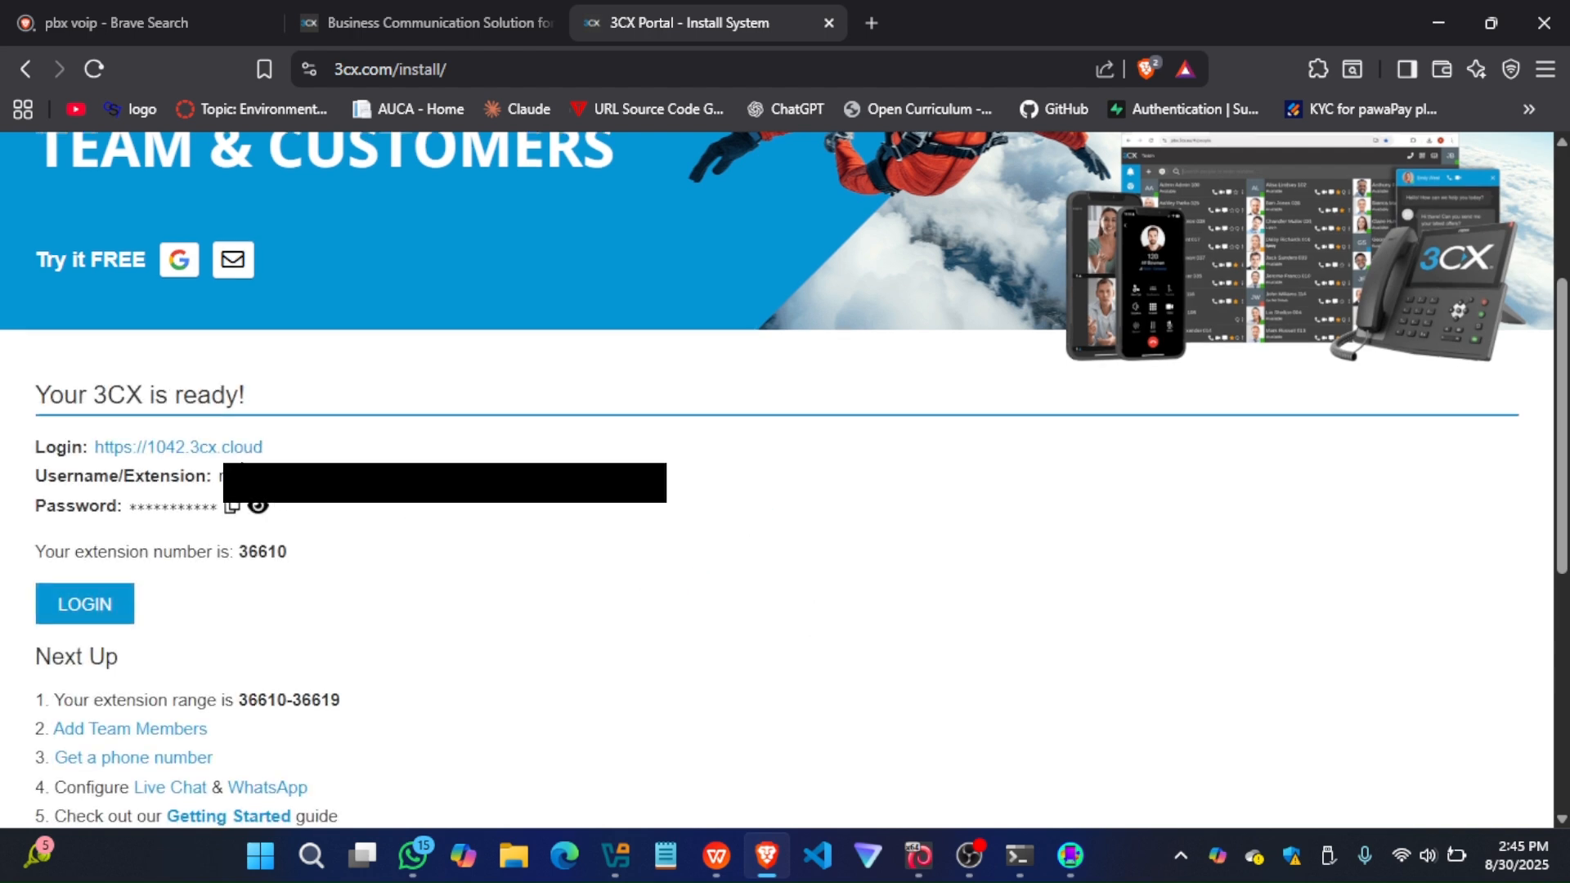
# Open the new instance's login page and copy the account username from the installation page into the login form
pyautogui.click(247, 448)
pyautogui.click(931, 12)
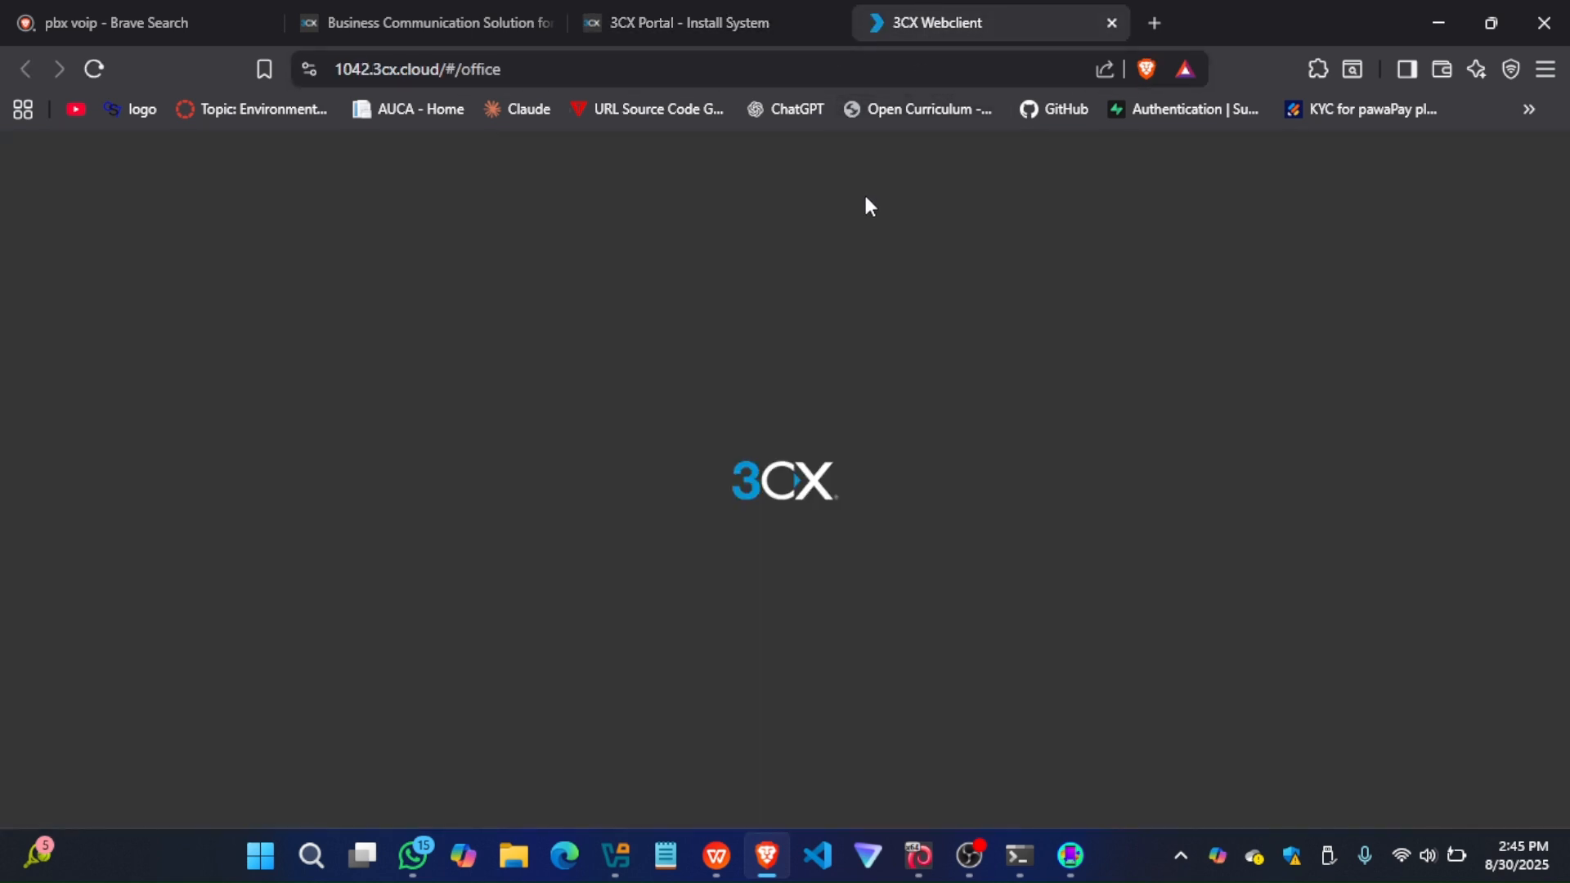
pyautogui.click(677, 20)
pyautogui.moveTo(459, 462); pyautogui.dragTo(219, 461)
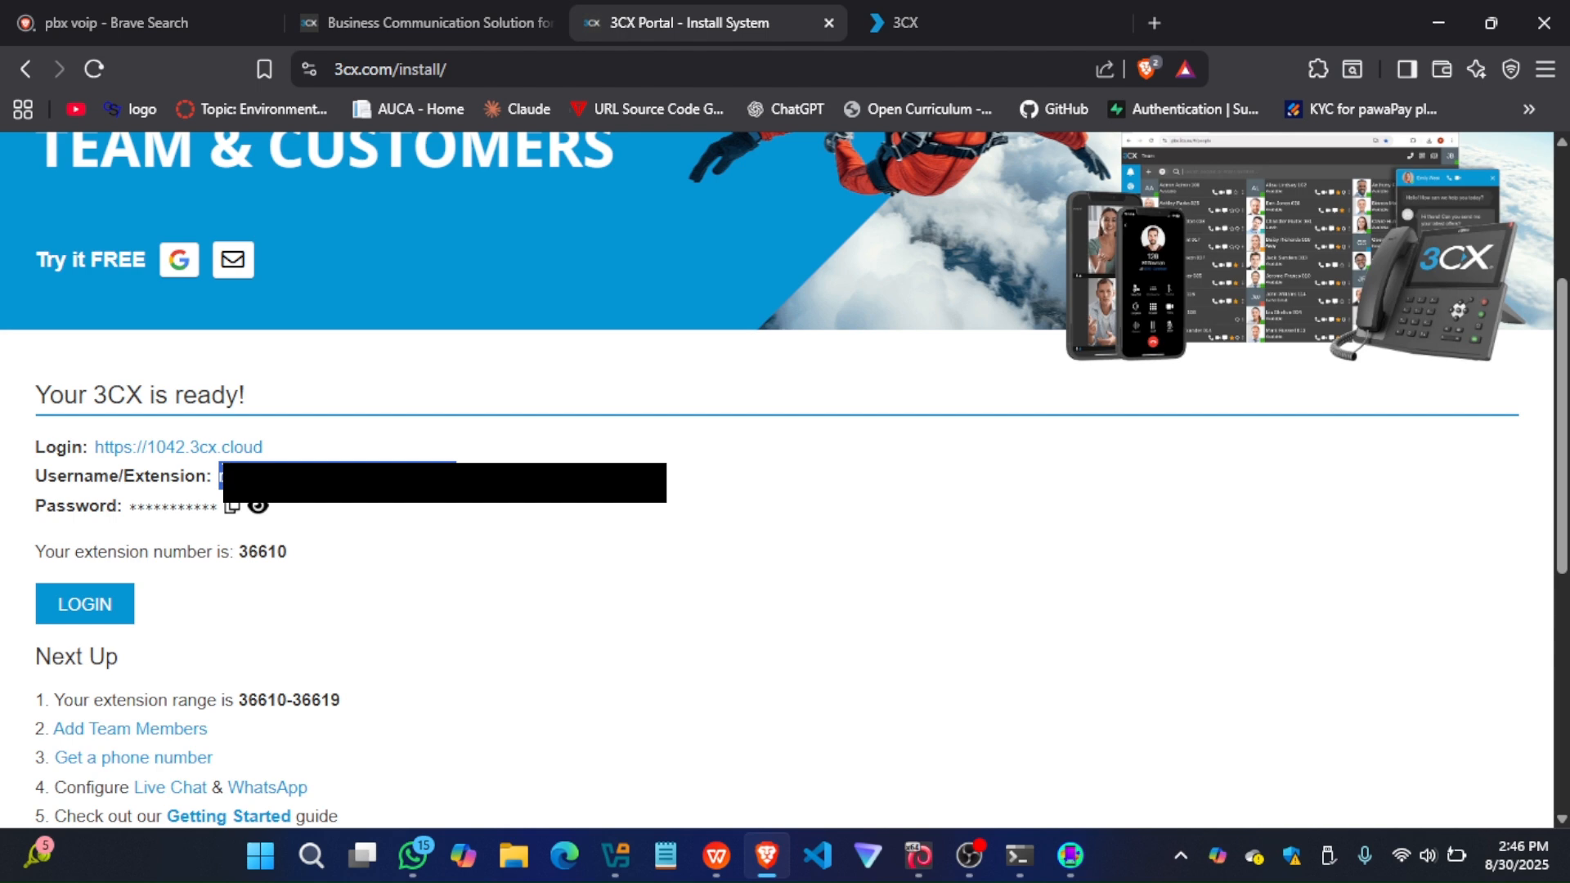
pyautogui.click(899, 23)
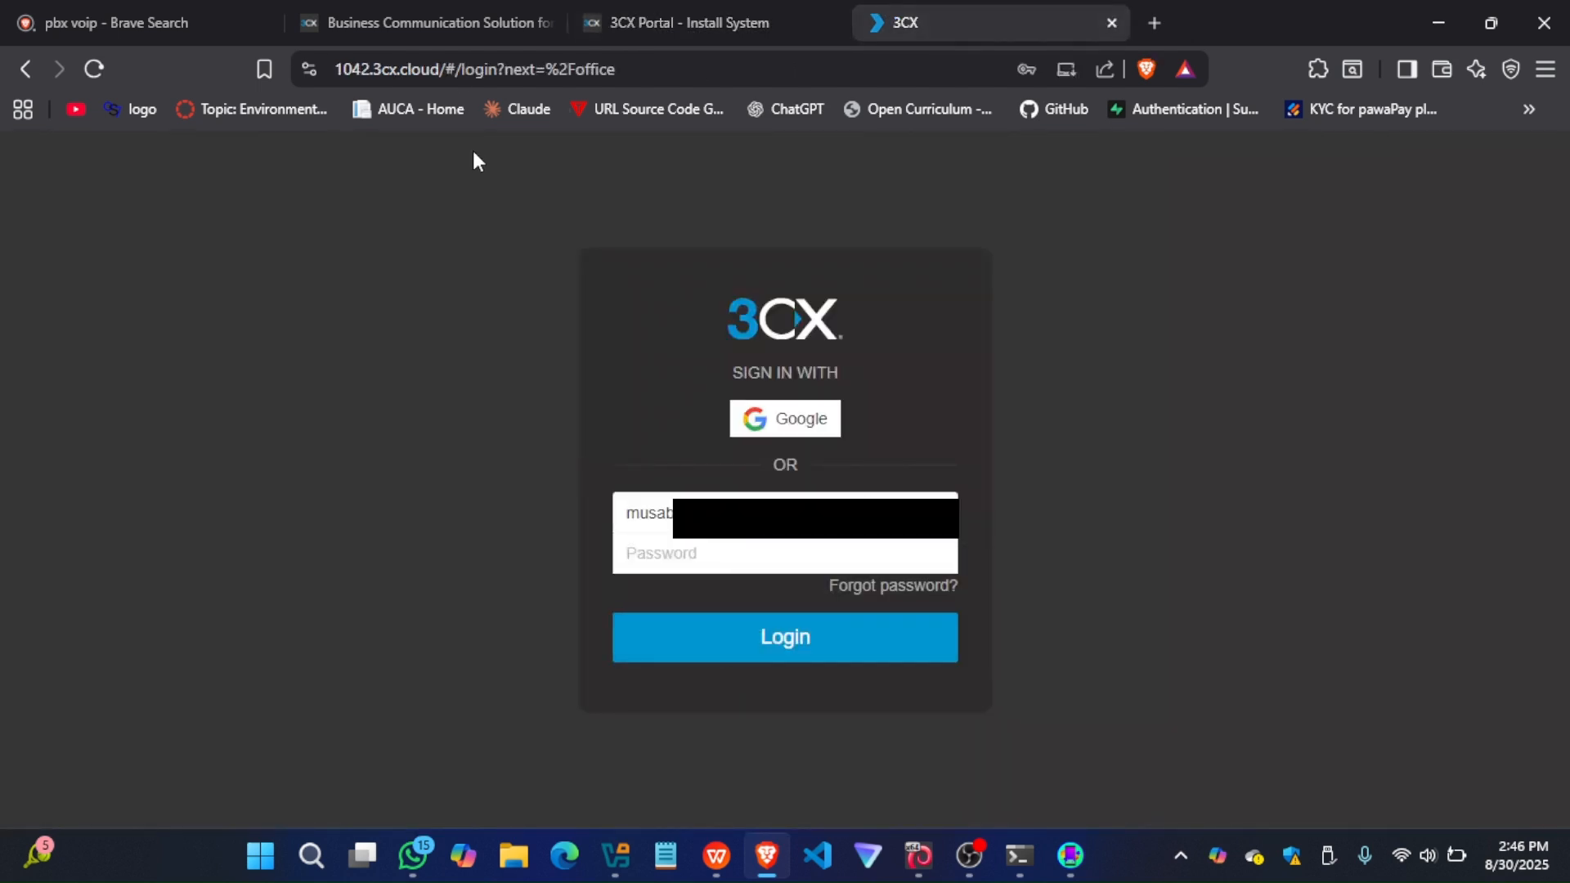
# Copy the account password from the installation page into the login form and log in to 3CX
pyautogui.click(701, 20)
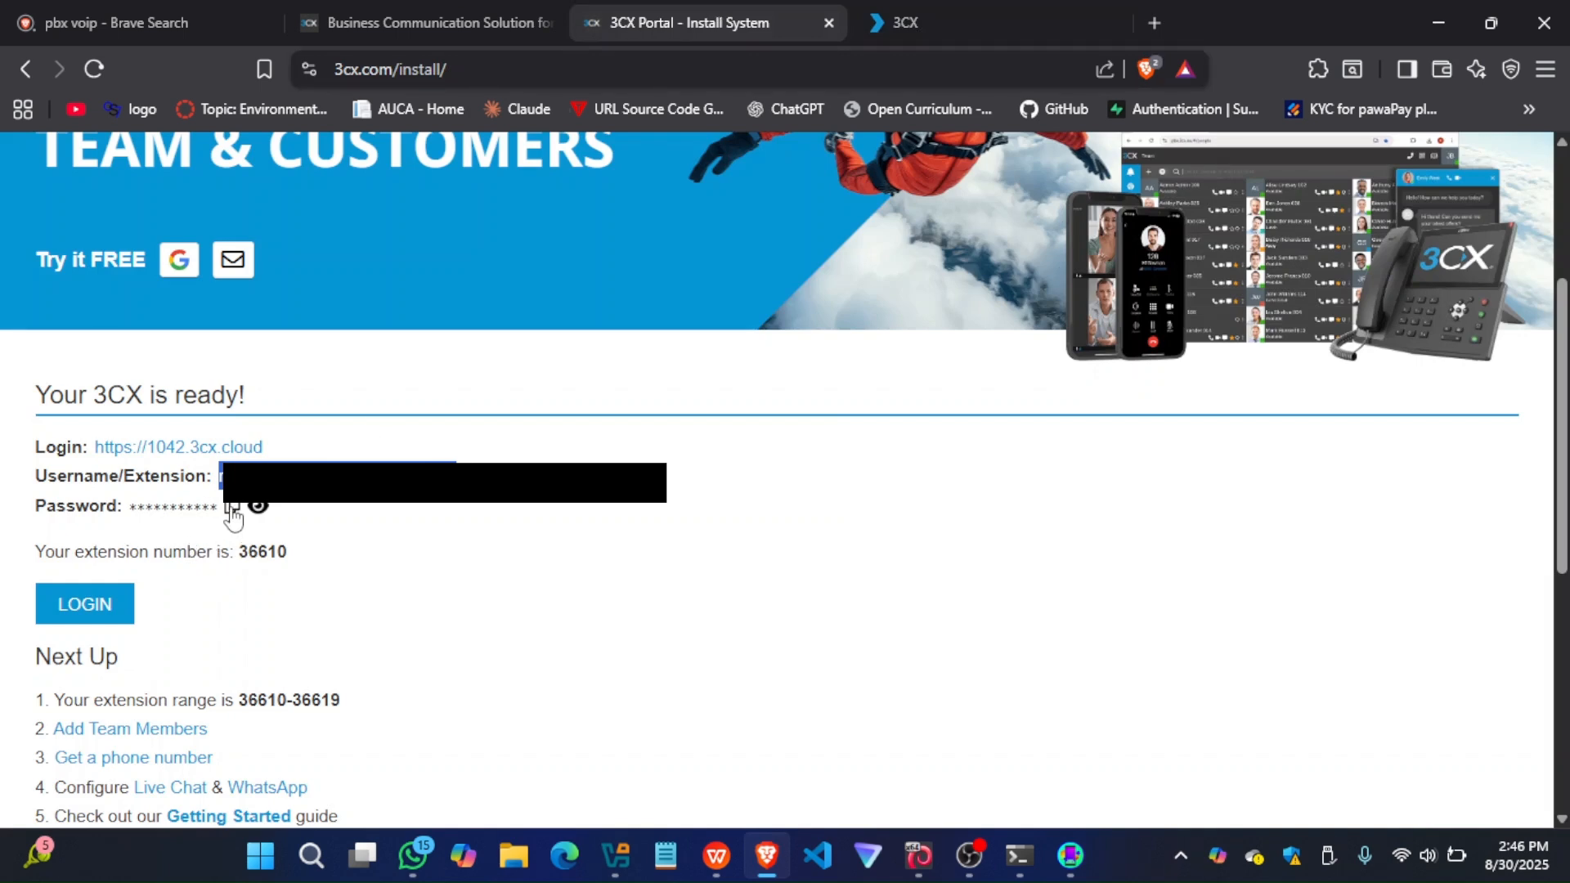
pyautogui.click(919, 7)
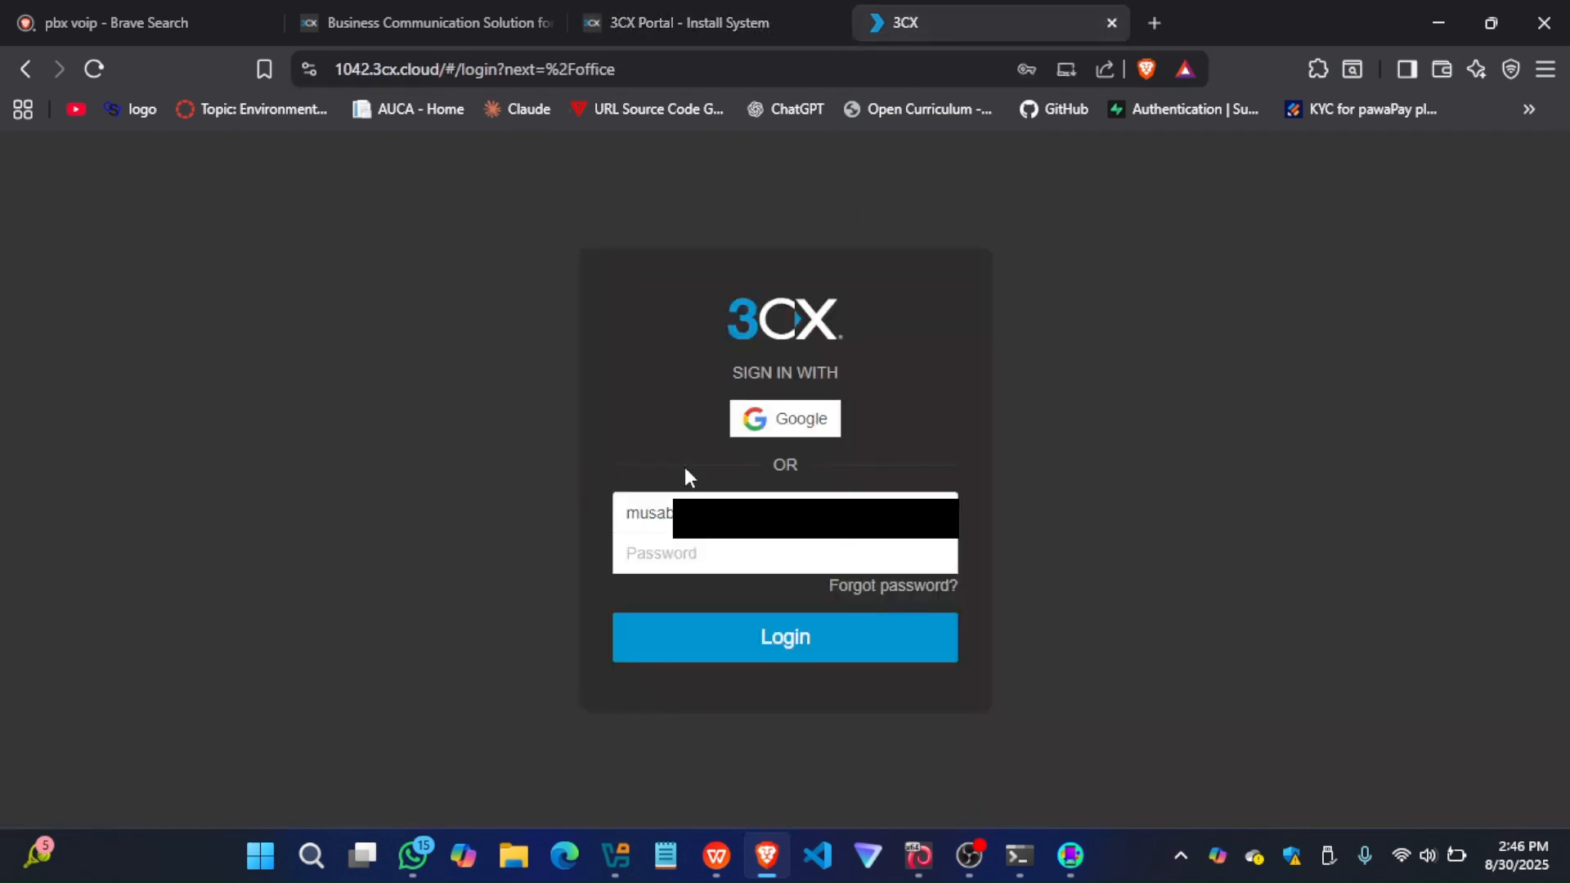
pyautogui.click(659, 560)
pyautogui.hotkey('ctrl', 'v')
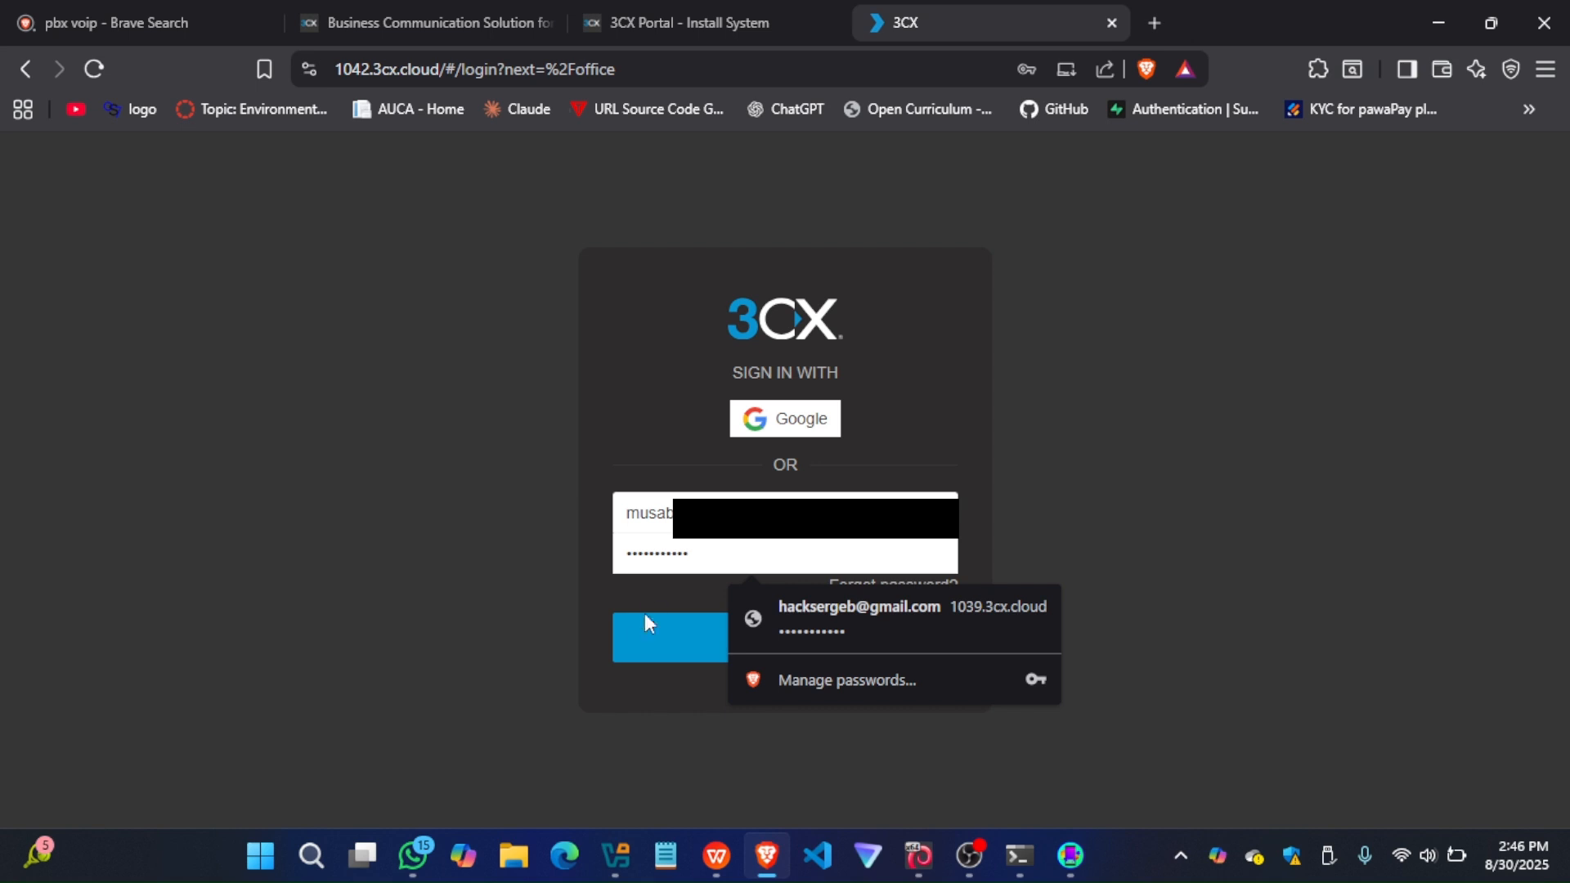
pyautogui.click(645, 637)
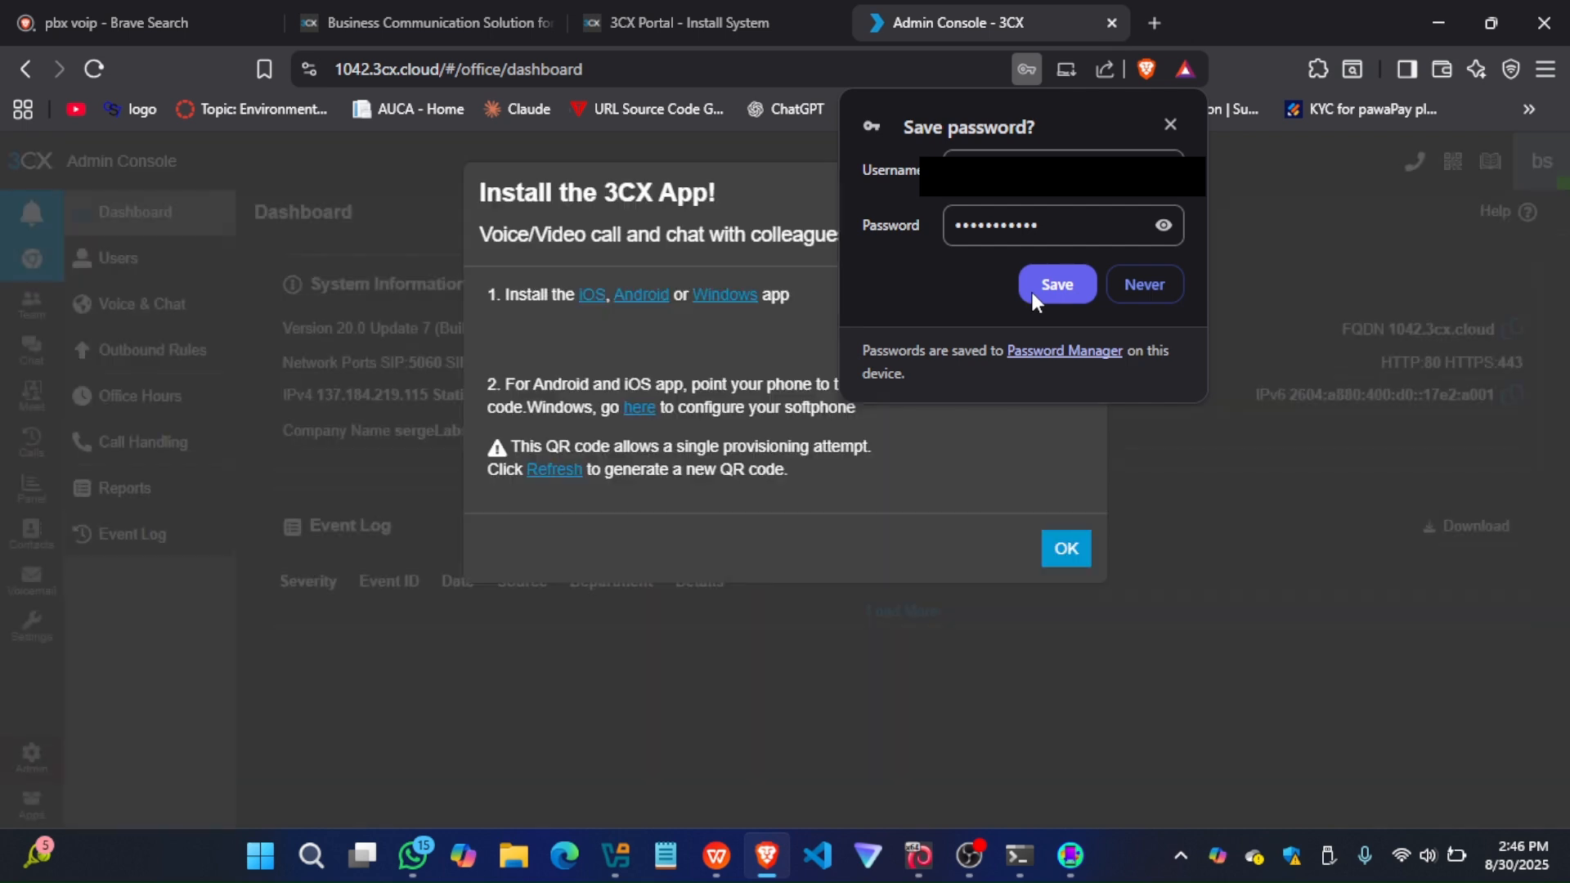
# Save the 3CX login in the browser and dismiss the Install the 3CX App dialog
pyautogui.click(1031, 294)
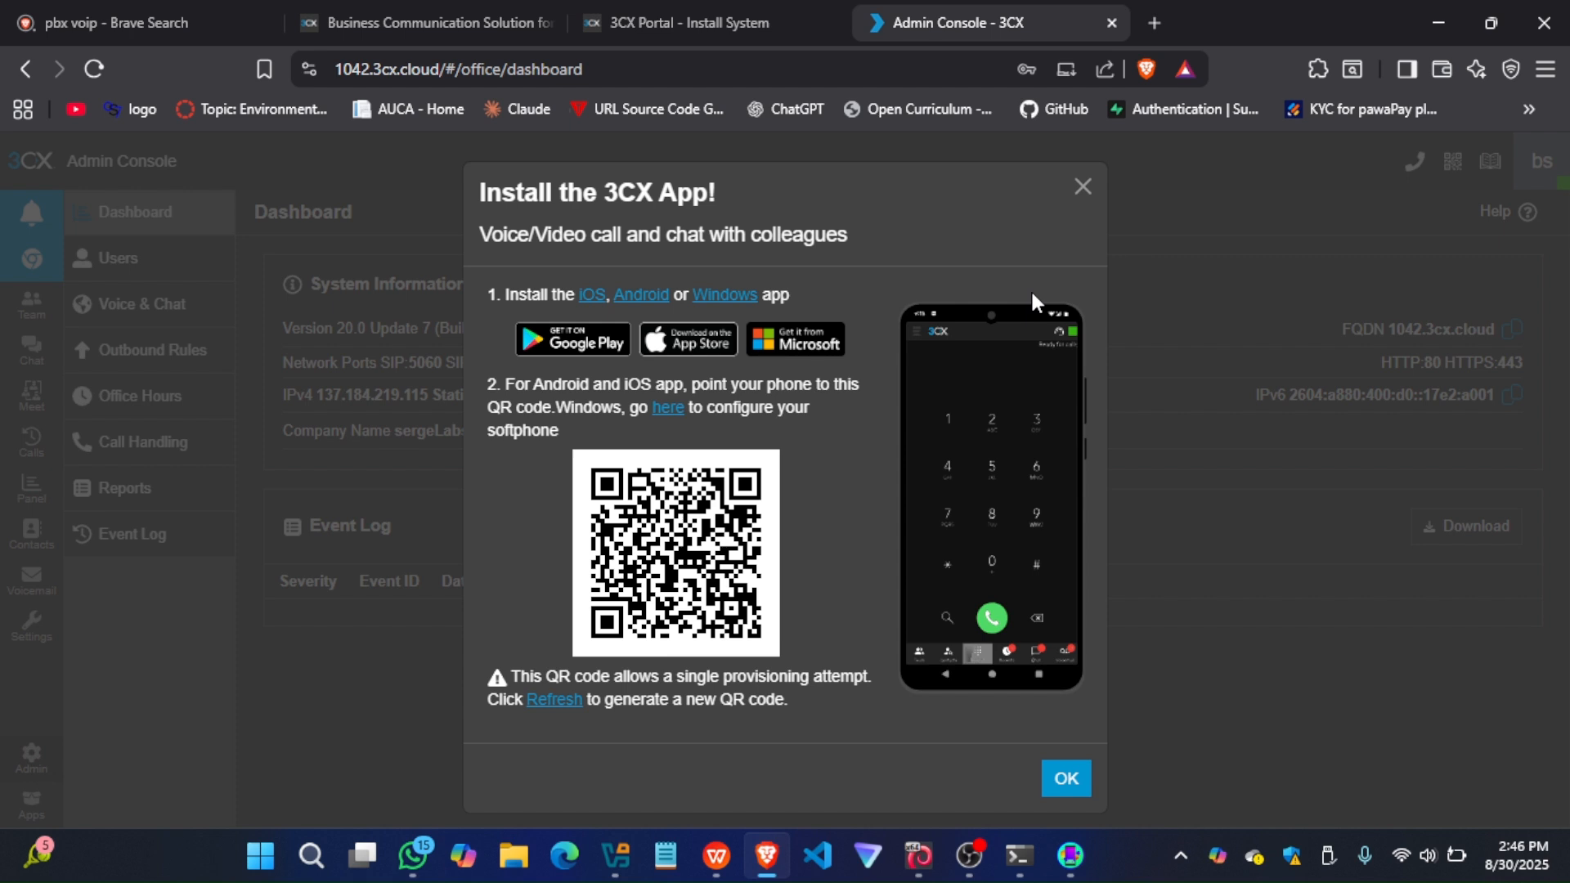
pyautogui.click(1084, 188)
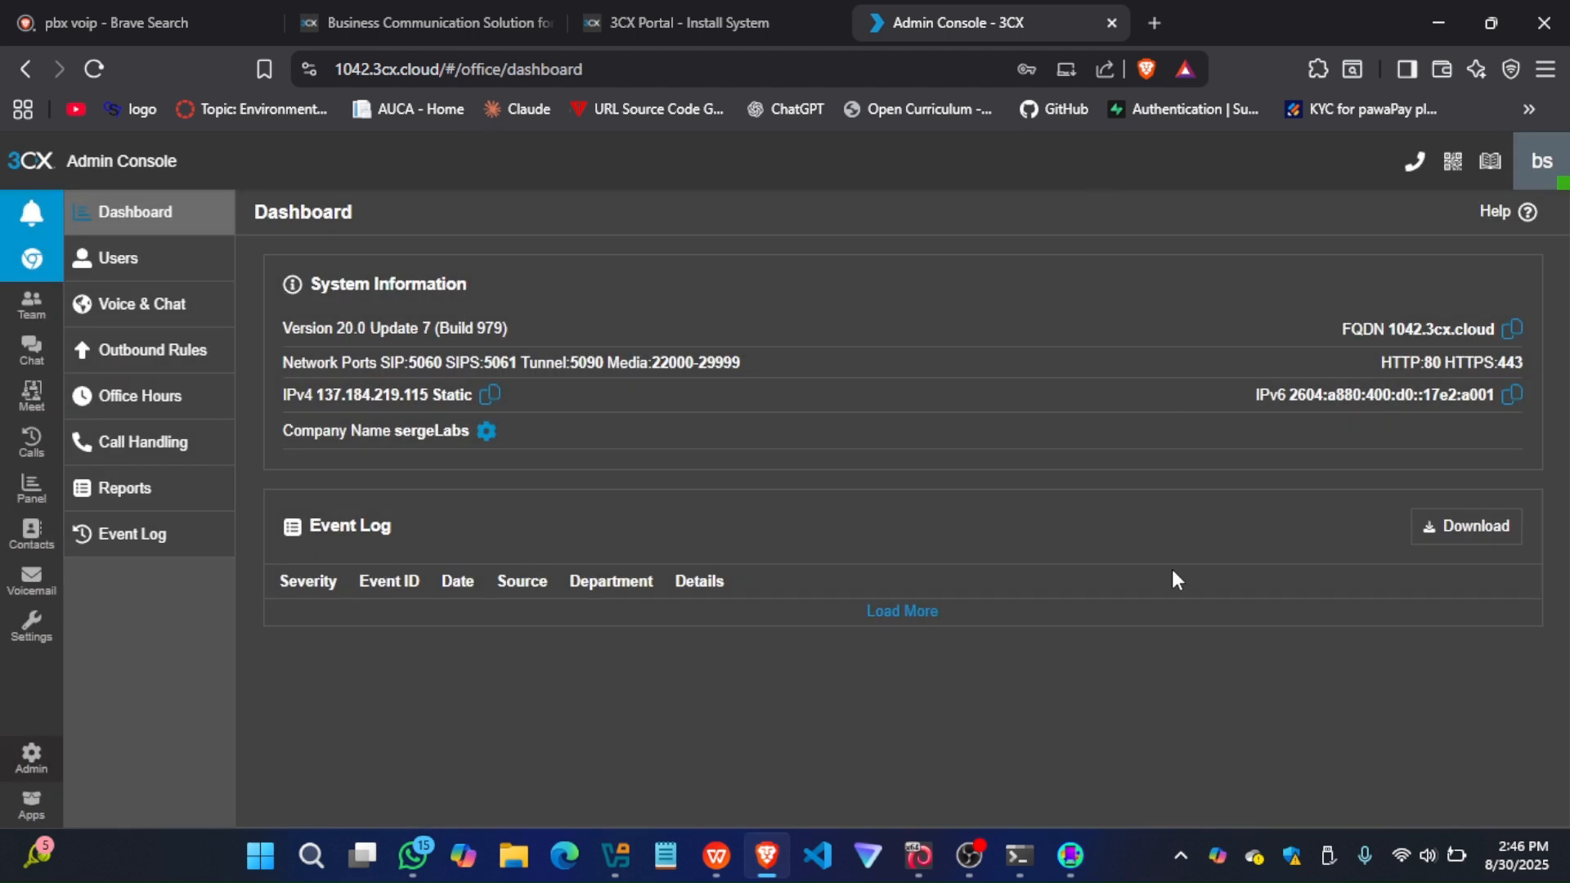
# Switch to guiscrcpy, start mirroring the Pixel 4a, and open the Play Store search page on the phone
pyautogui.click(1067, 857)
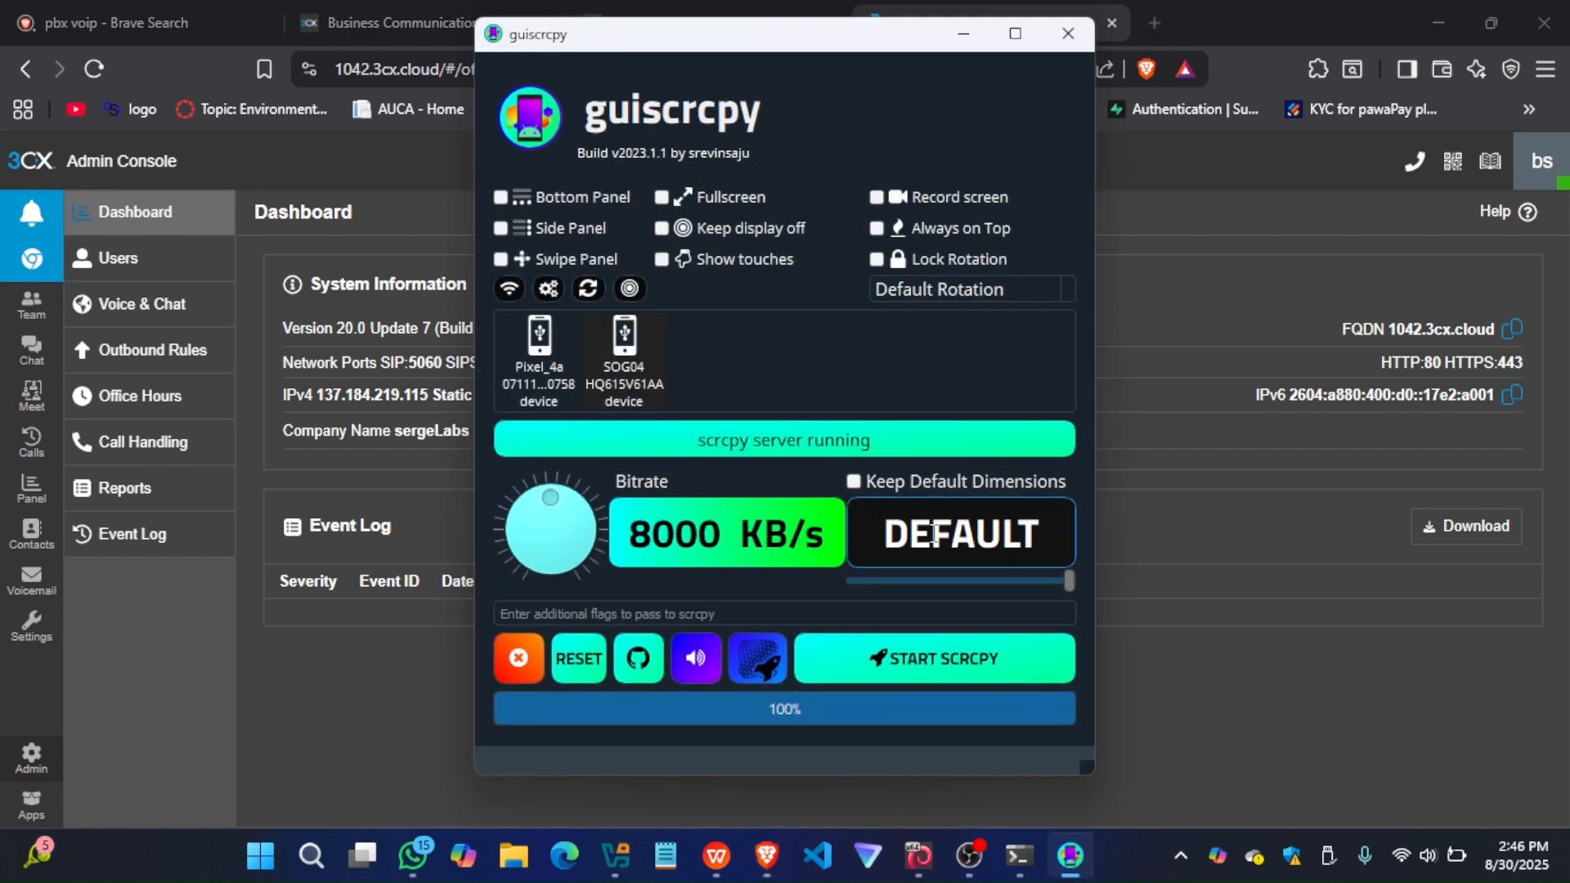
pyautogui.rightClick(538, 368)
pyautogui.click(953, 664)
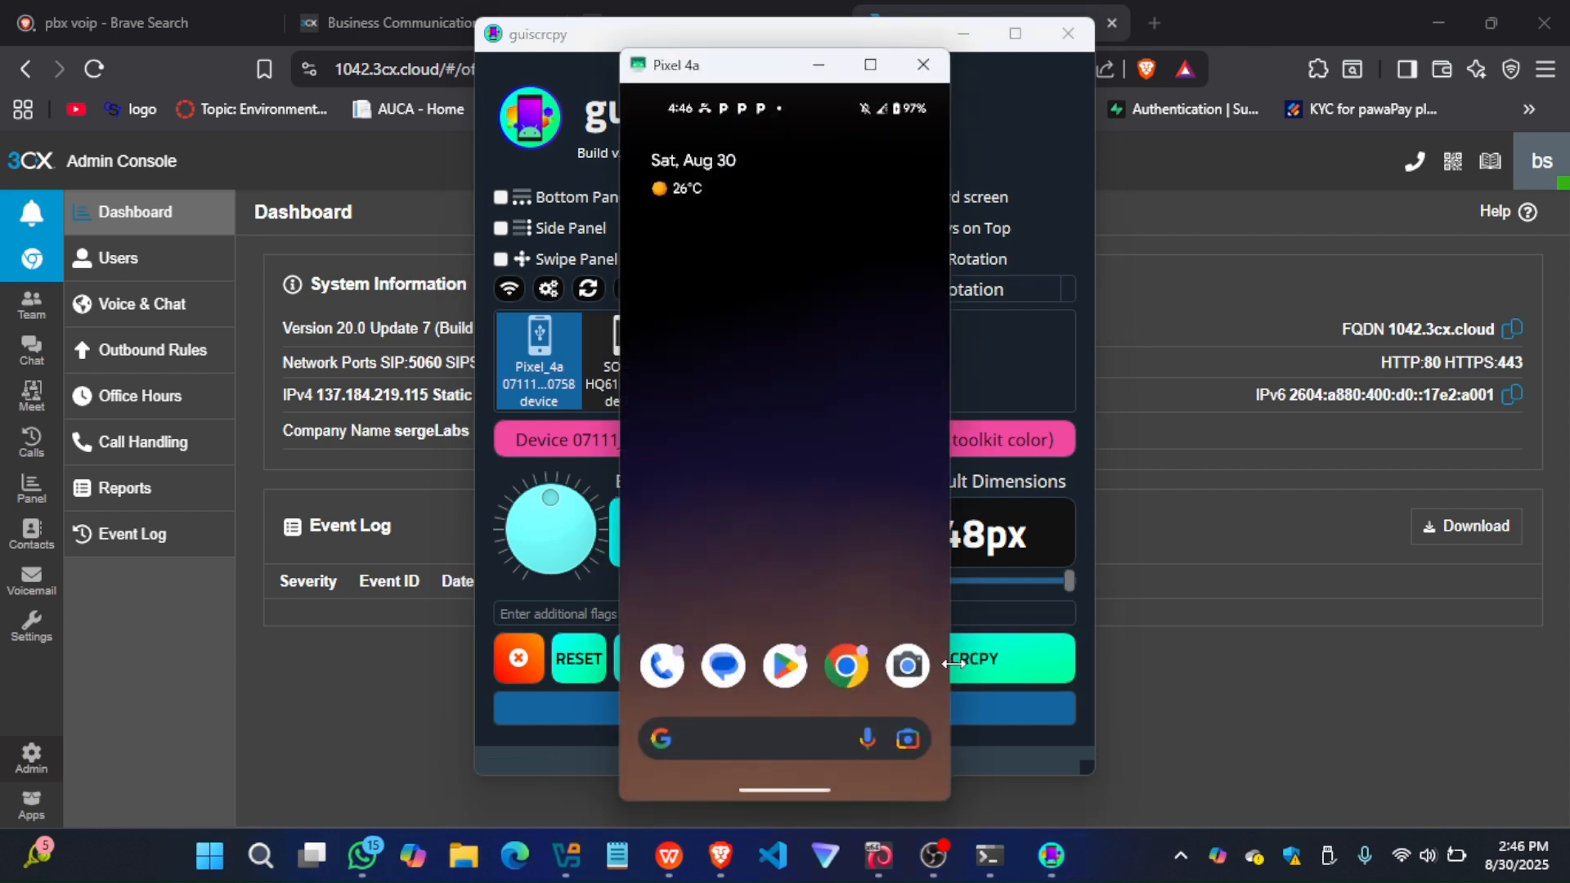
pyautogui.click(781, 667)
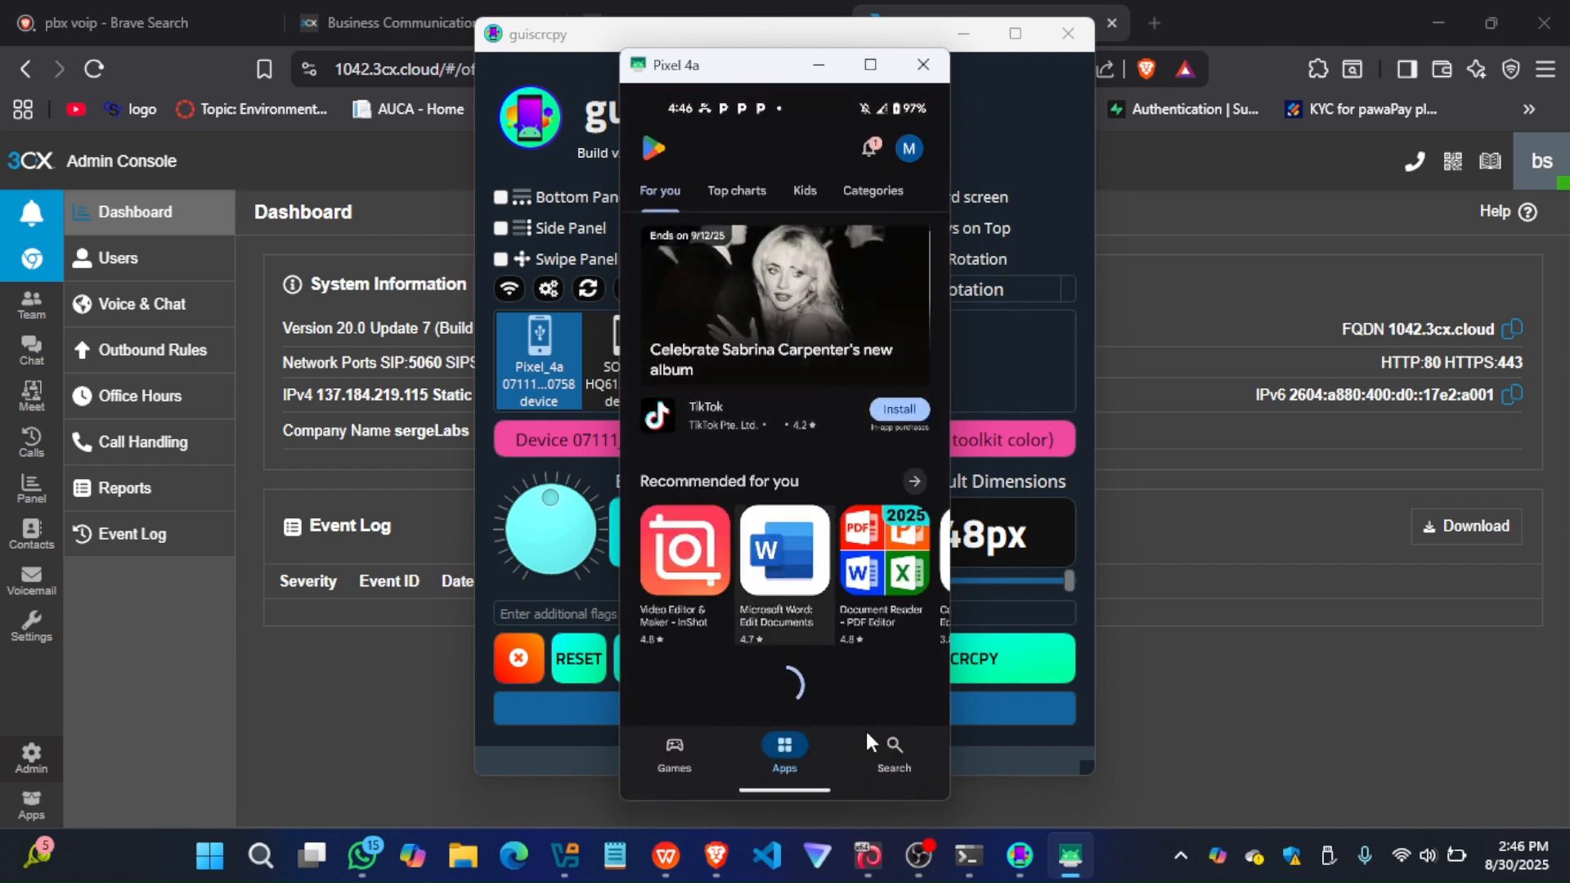
pyautogui.click(894, 754)
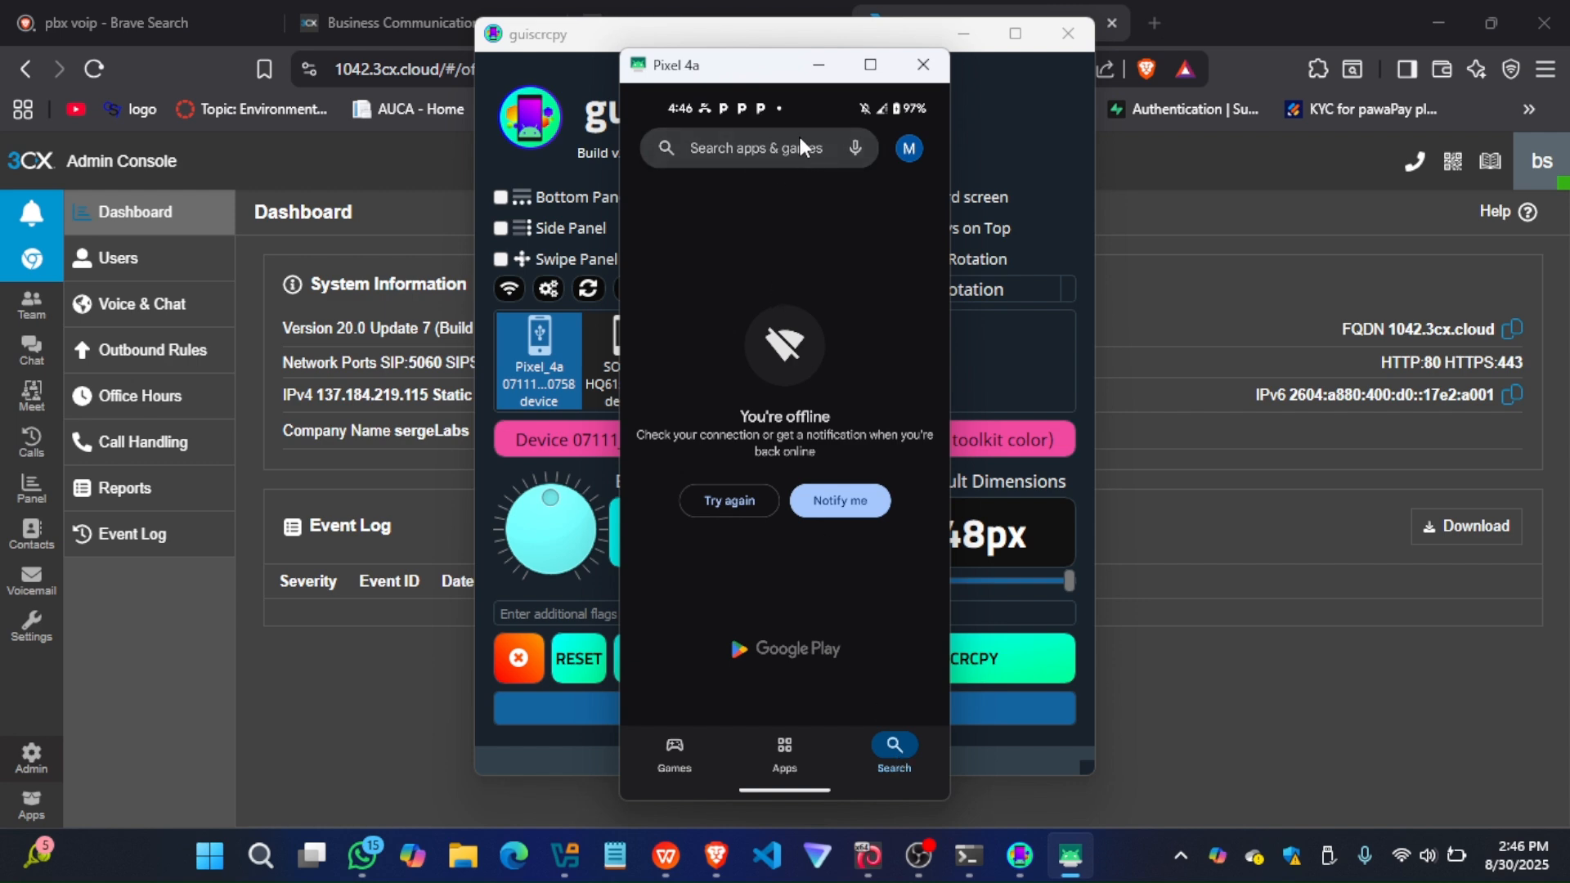
# Turn on Airtel mobile data in the phone's internet settings and return to the Play Store
pyautogui.moveTo(783, 100); pyautogui.dragTo(820, 551)
pyautogui.moveTo(775, 195); pyautogui.dragTo(775, 613)
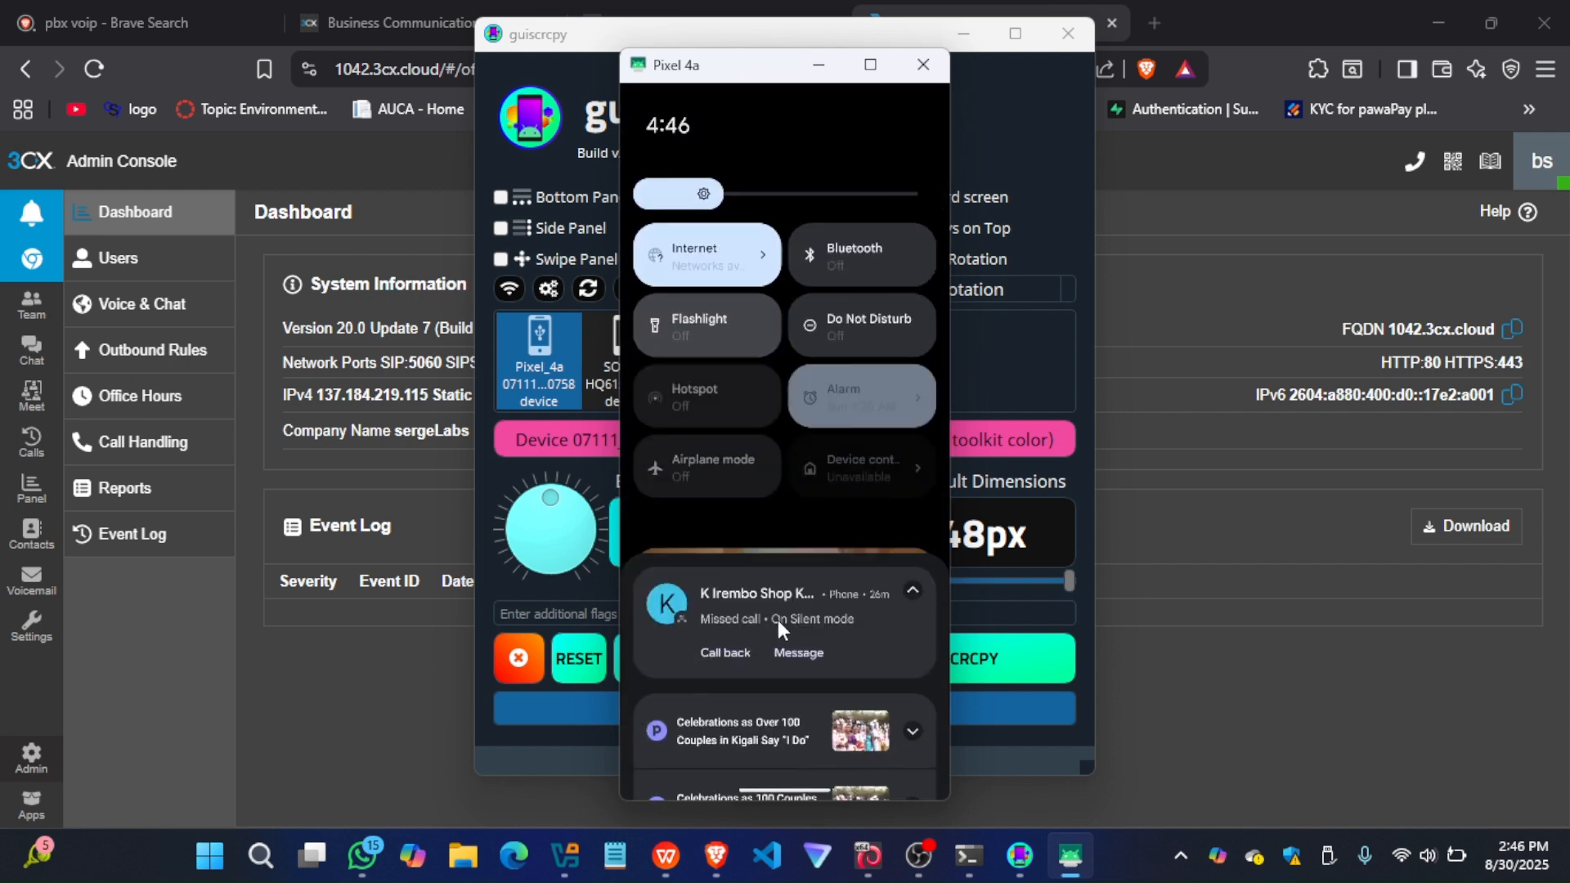
pyautogui.click(761, 302)
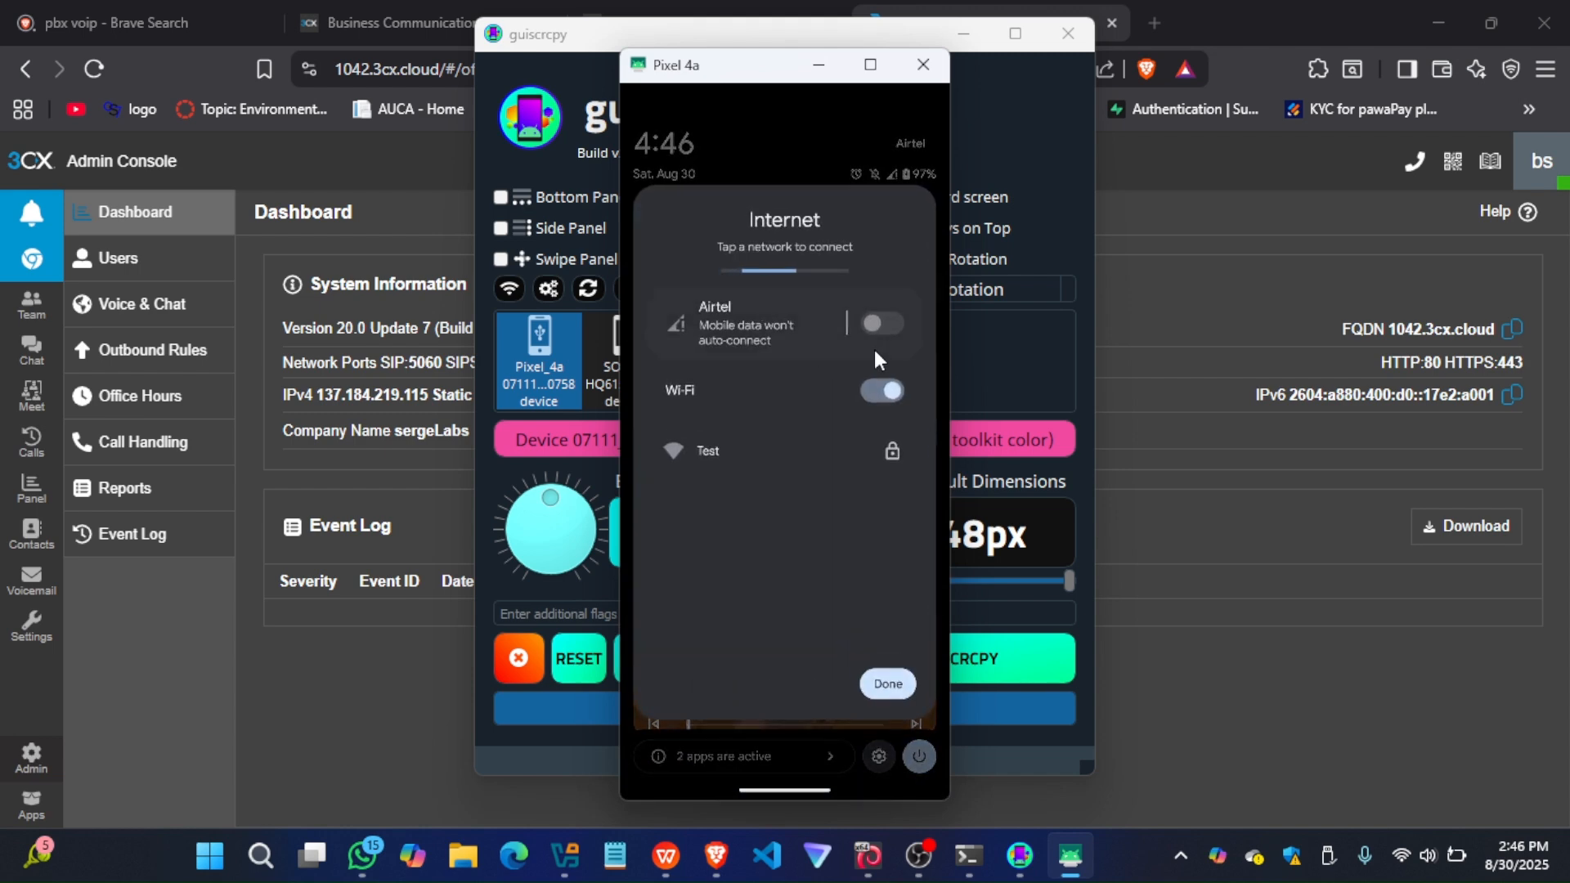
pyautogui.click(881, 327)
pyautogui.click(887, 321)
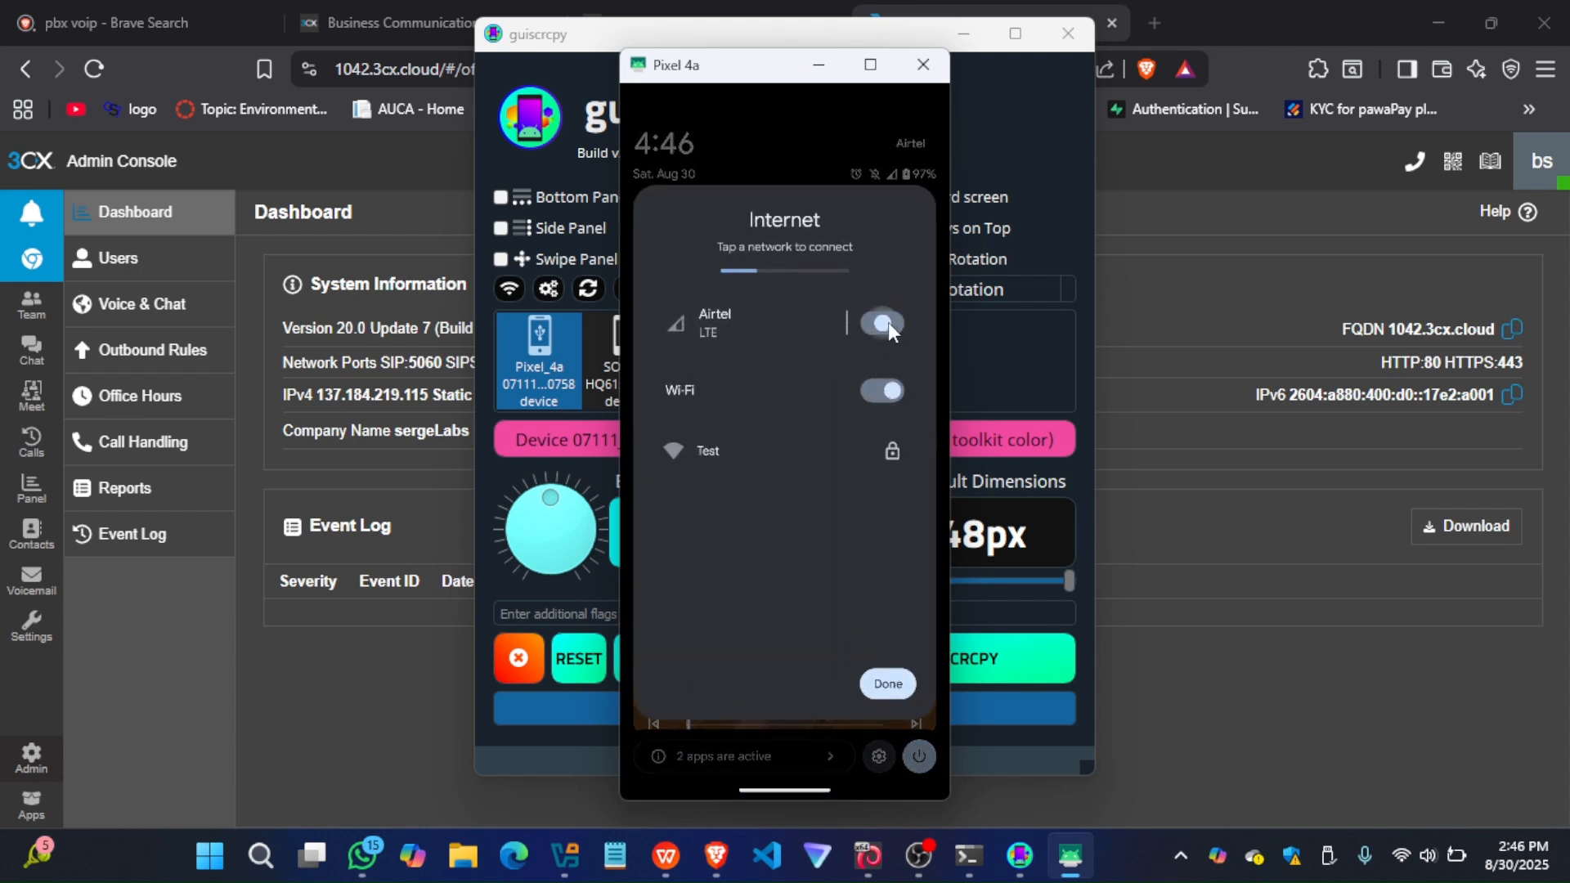
pyautogui.click(888, 685)
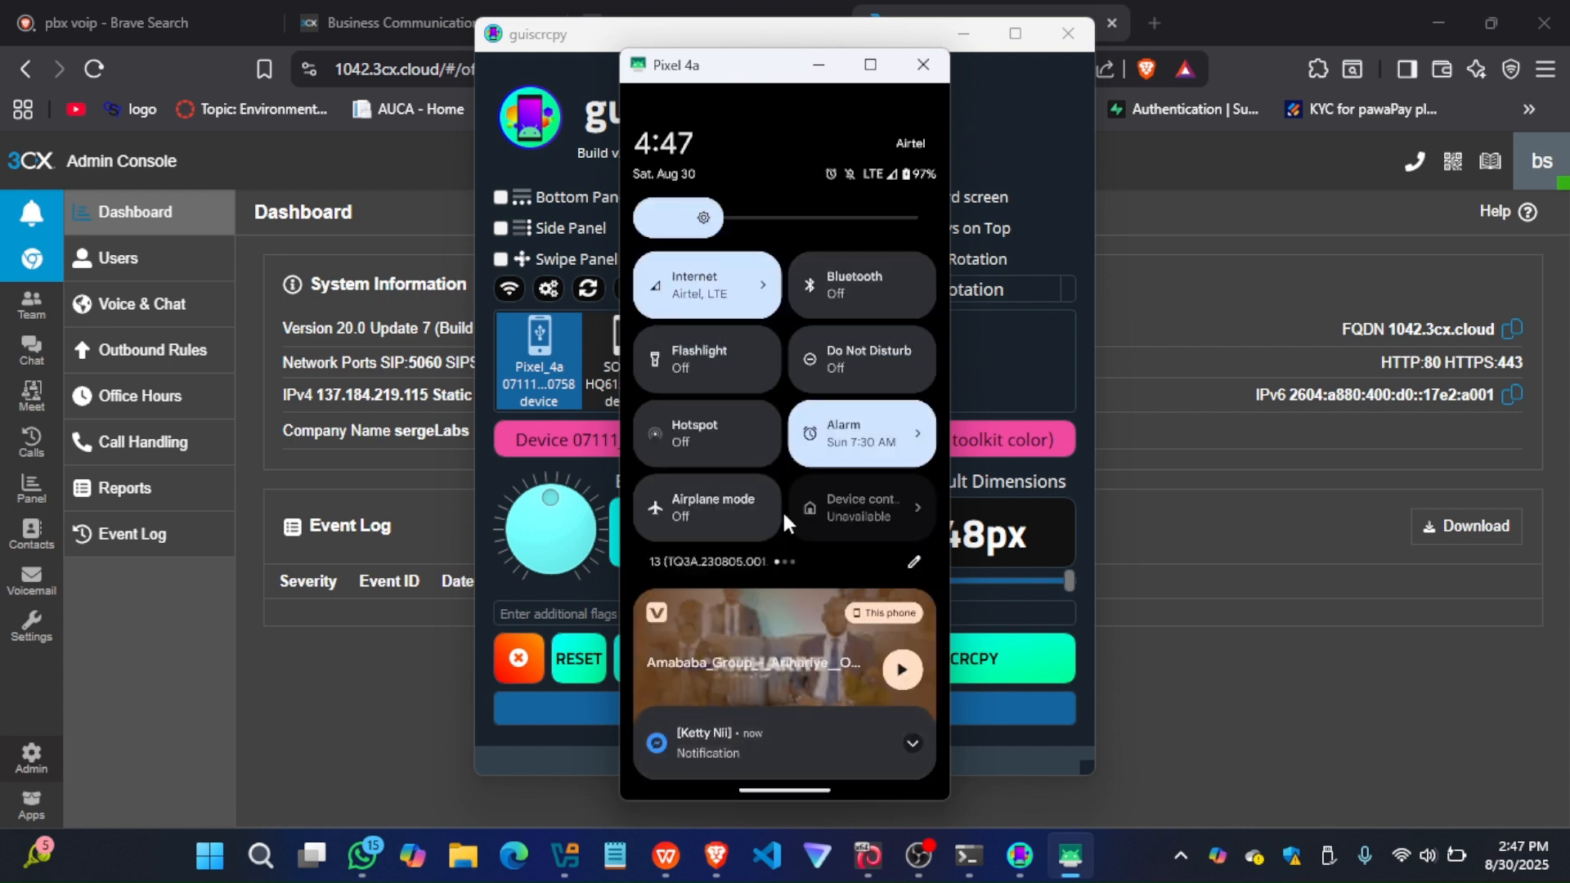
pyautogui.moveTo(827, 792); pyautogui.dragTo(737, 210)
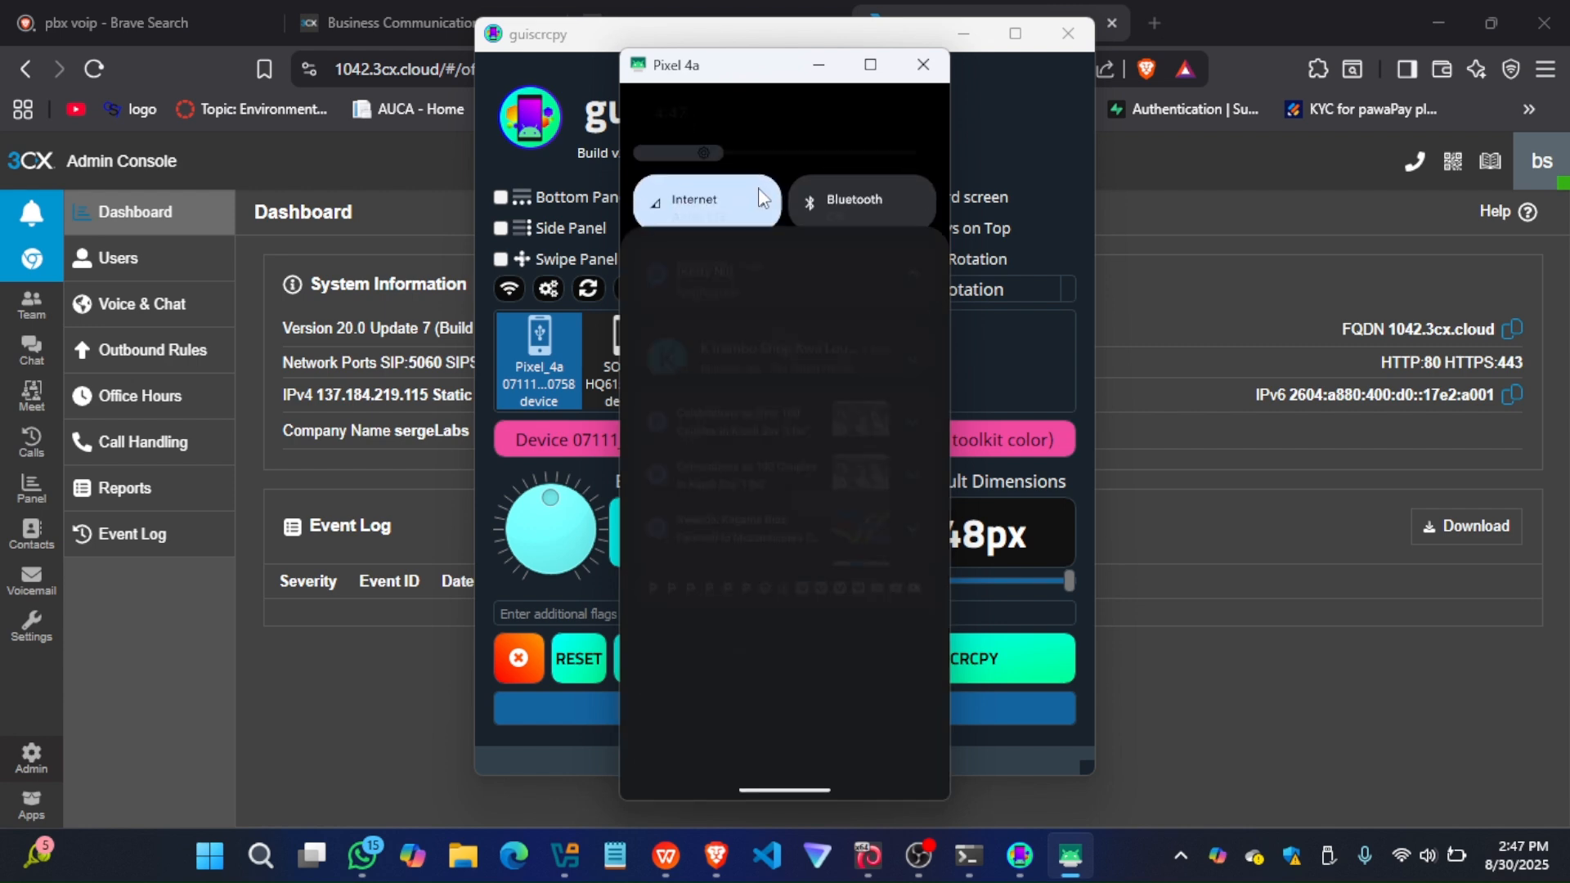
# Search the Play Store for "3cx" and install the 3CX app on the phone
pyautogui.click(739, 145)
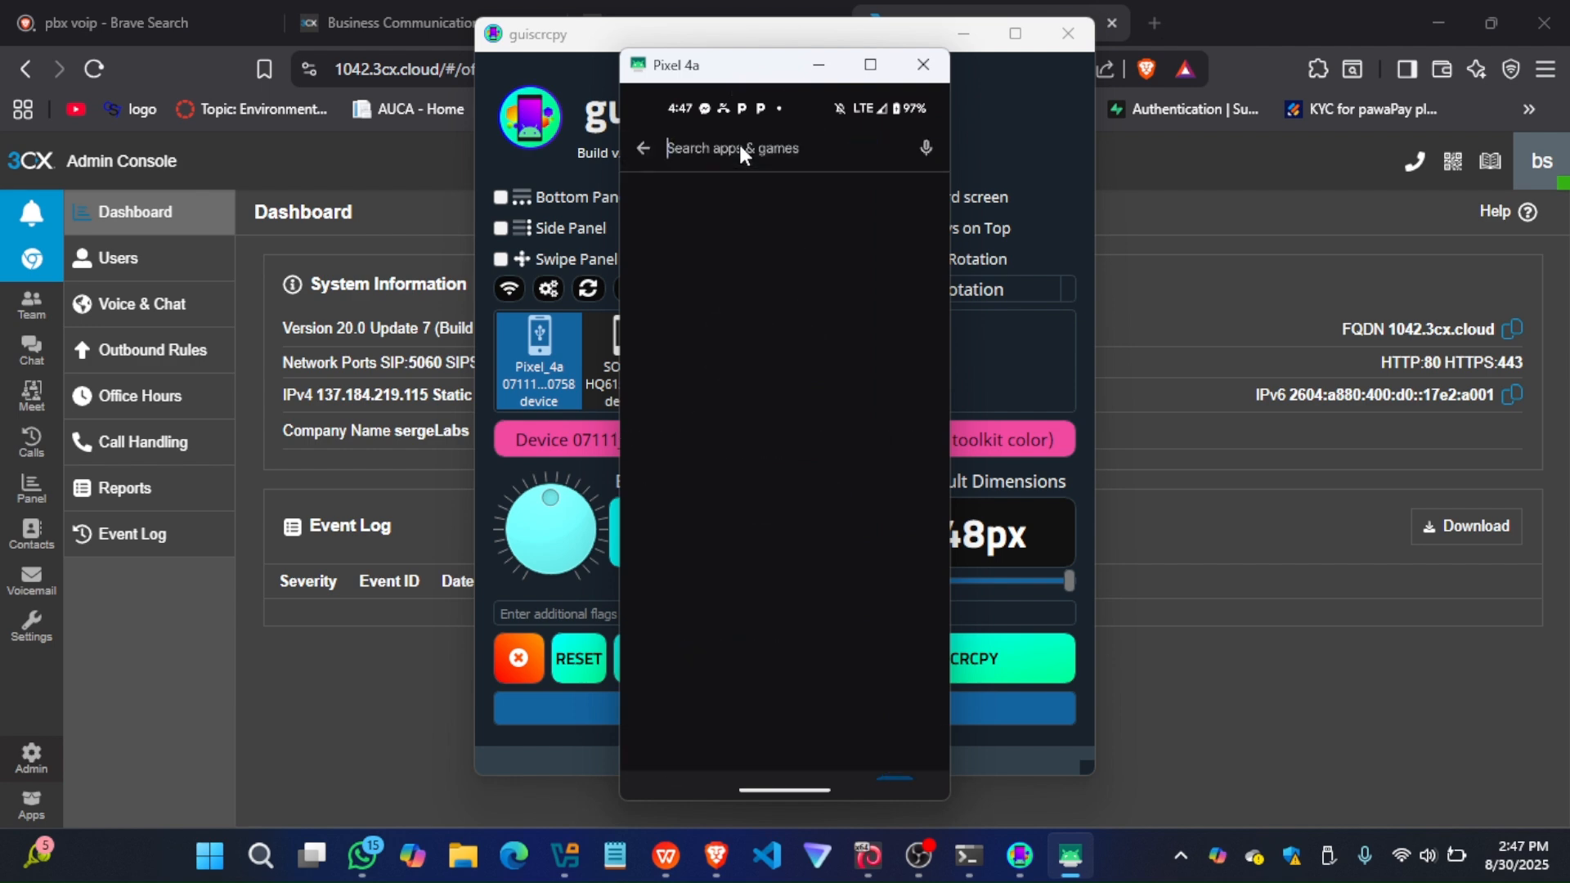
pyautogui.write('3cx')
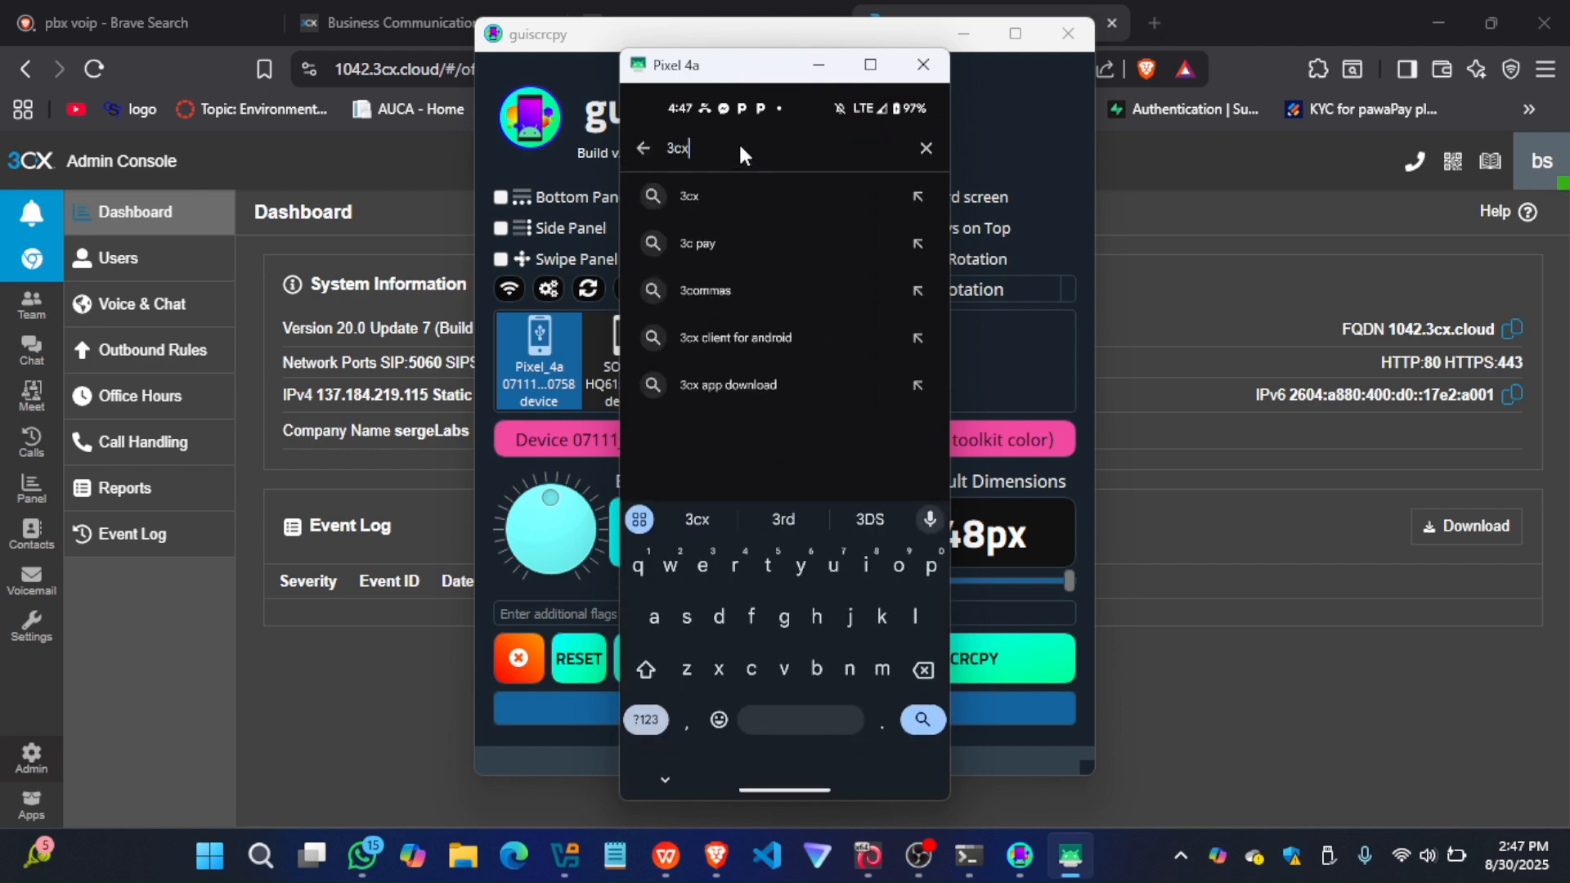
pyautogui.click(699, 196)
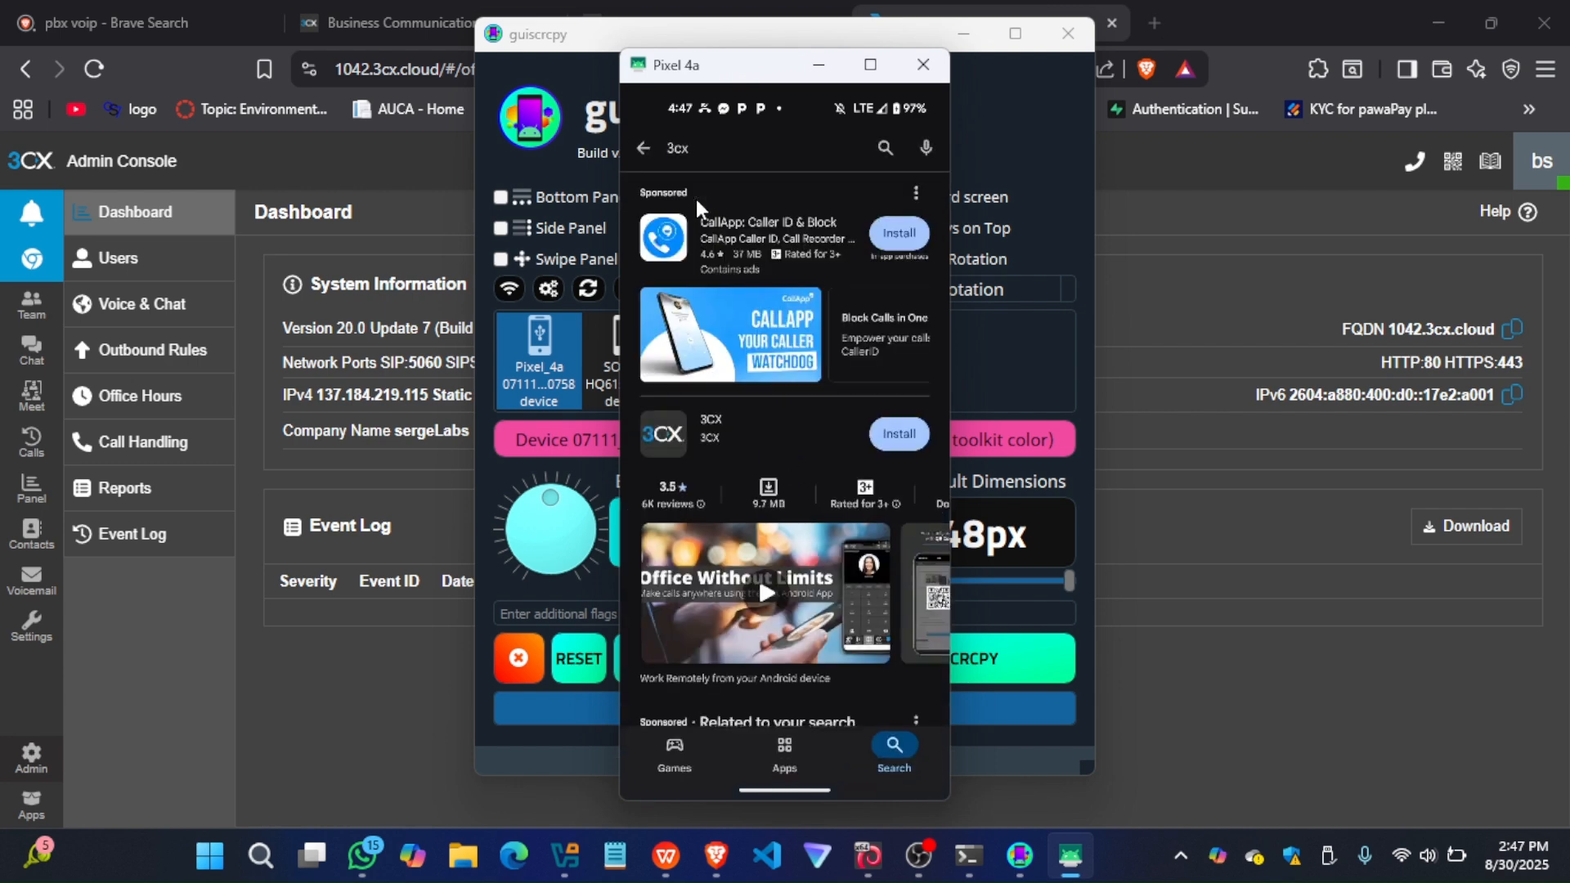
pyautogui.click(909, 432)
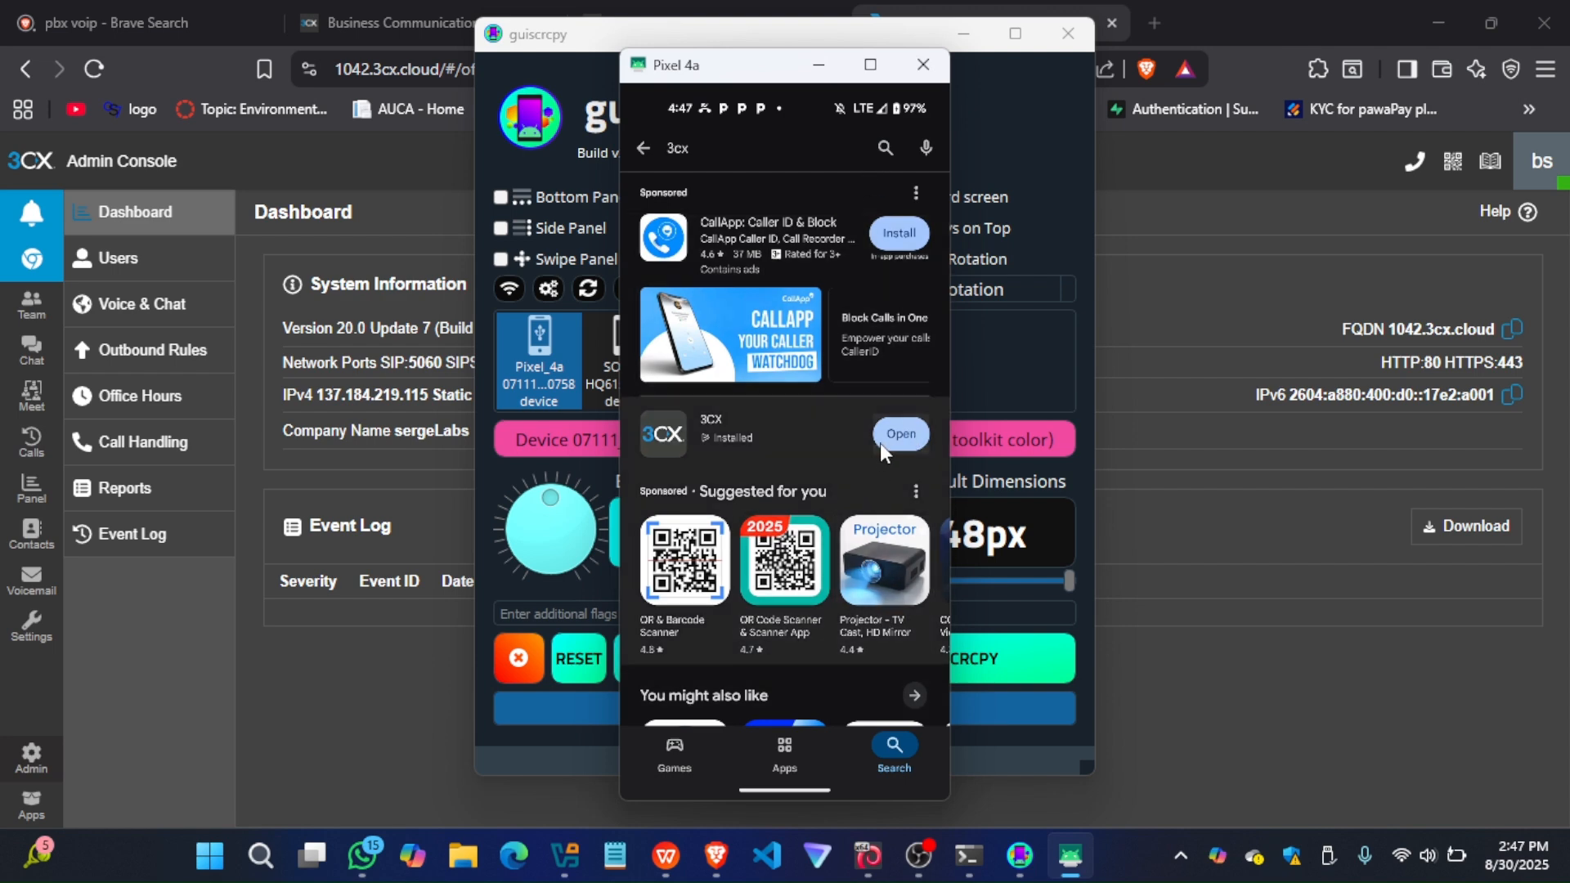
# Open the 3CX app on the phone, accept its licence agreement, and switch back to the Admin Console in the browser
pyautogui.click(902, 437)
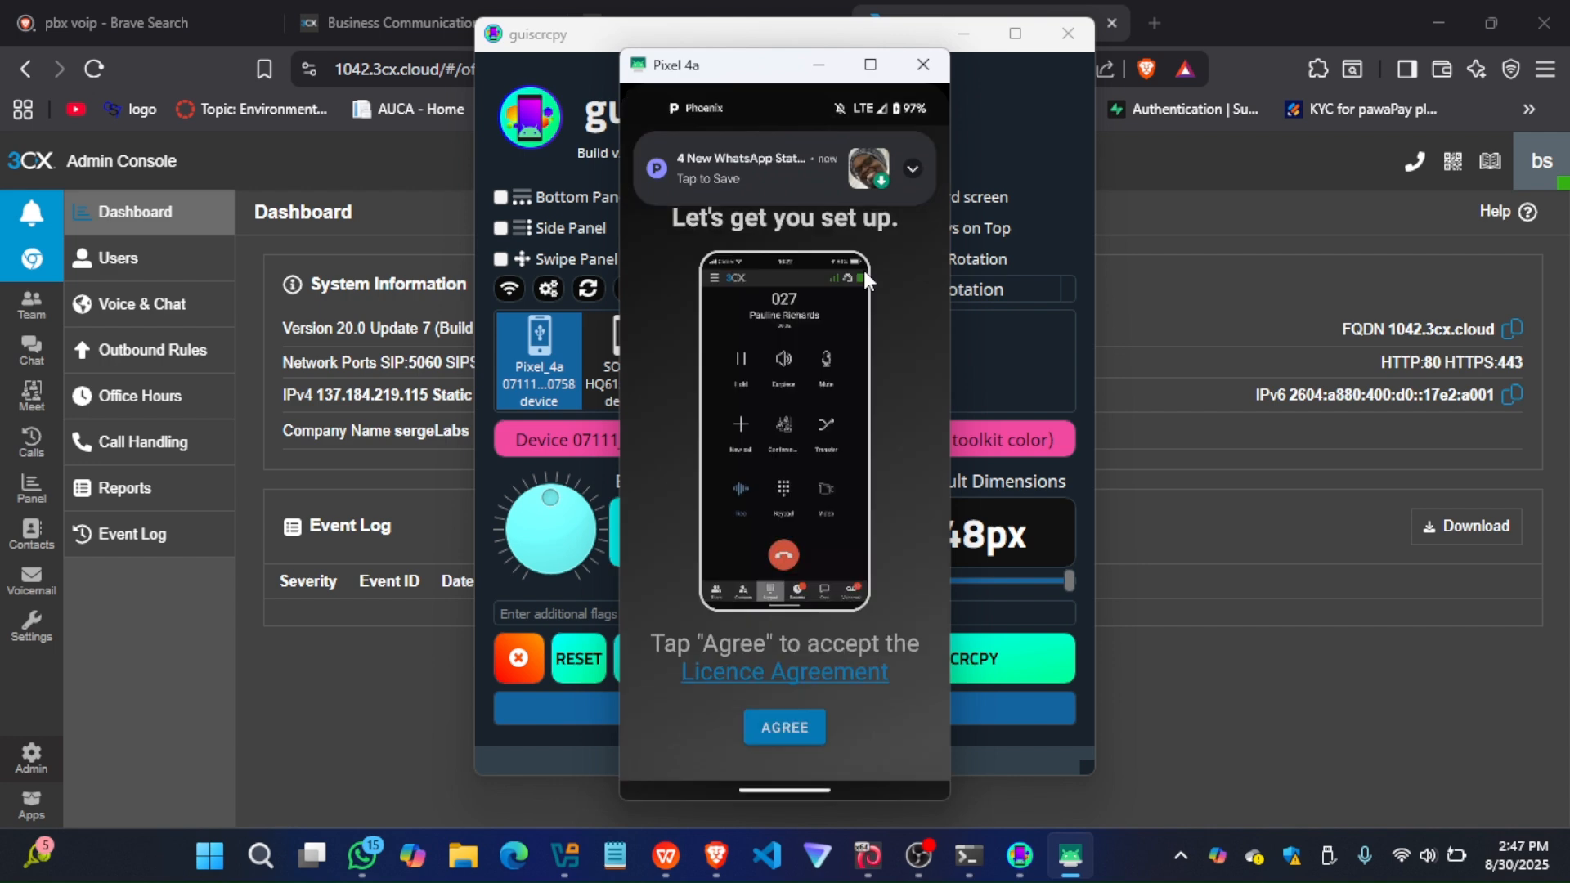
pyautogui.click(778, 720)
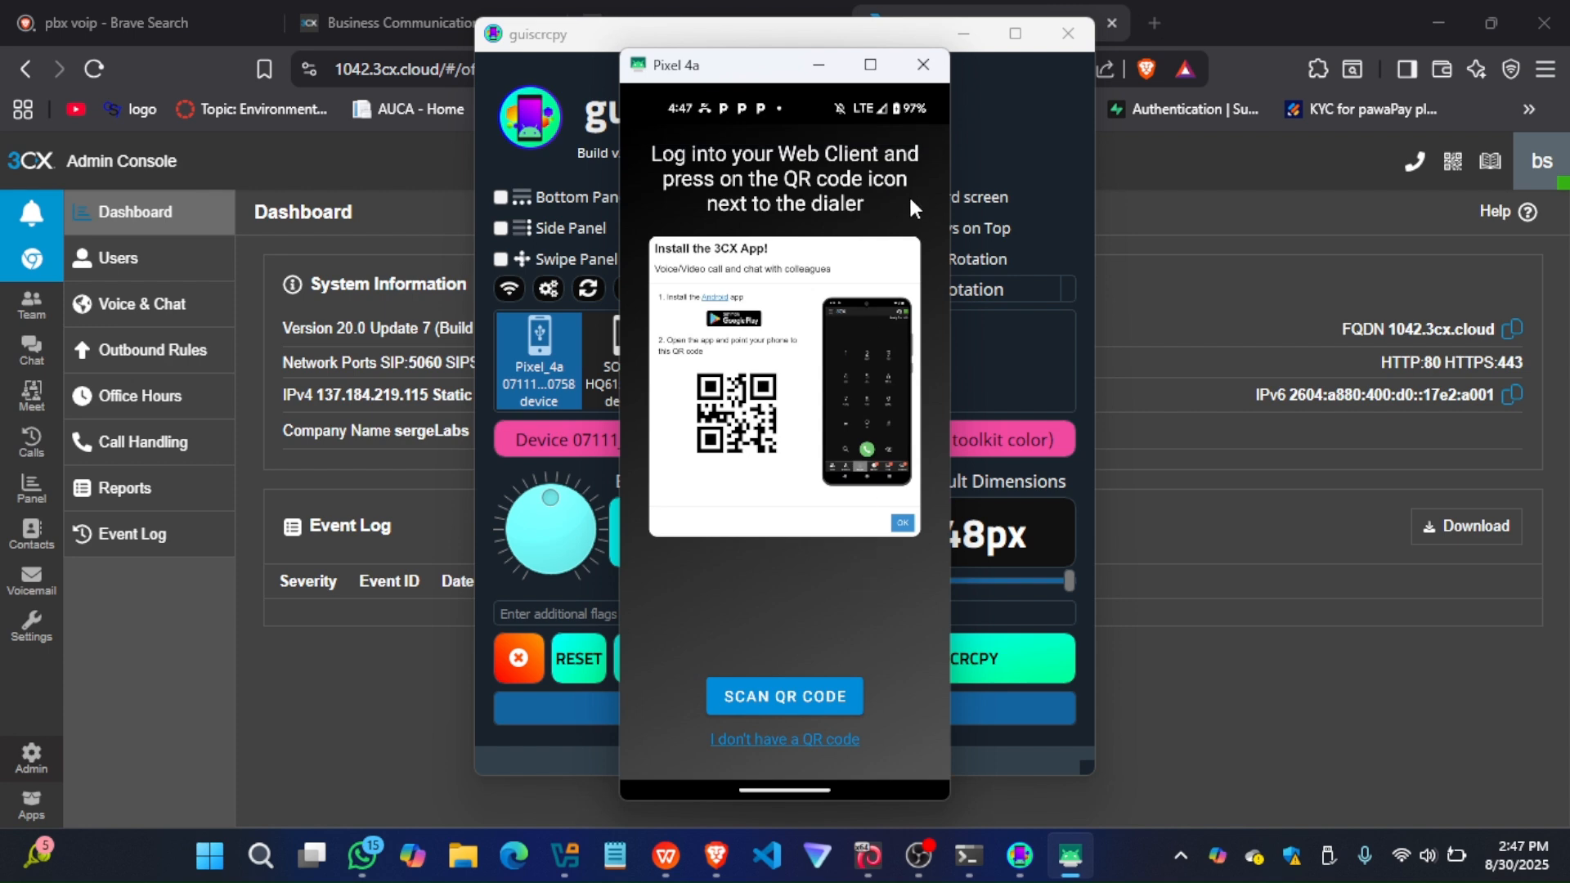
pyautogui.click(818, 67)
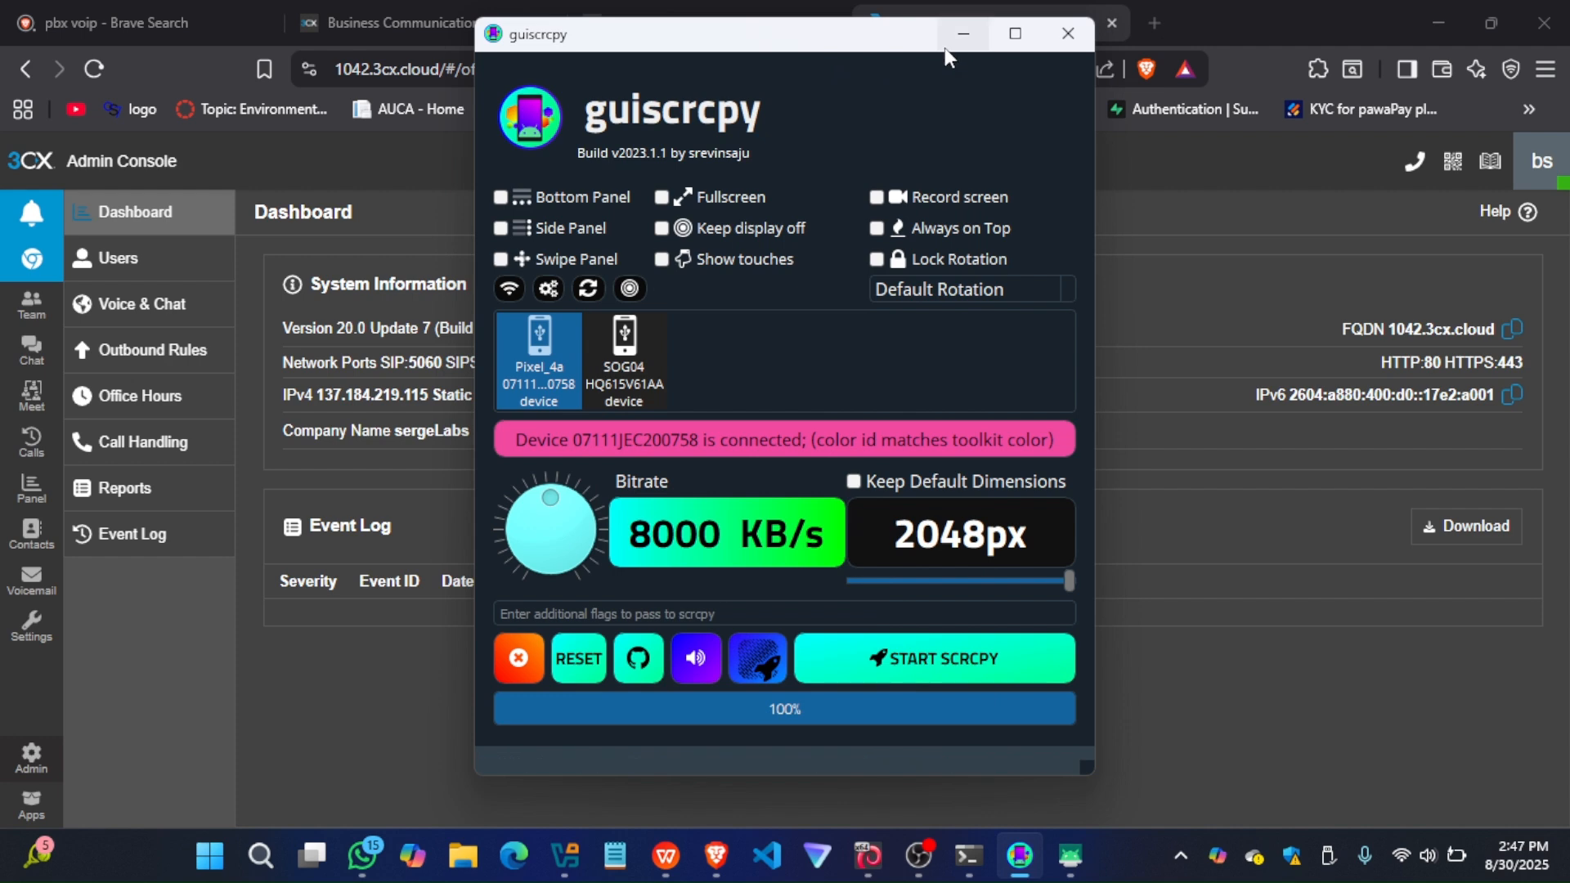
pyautogui.click(966, 34)
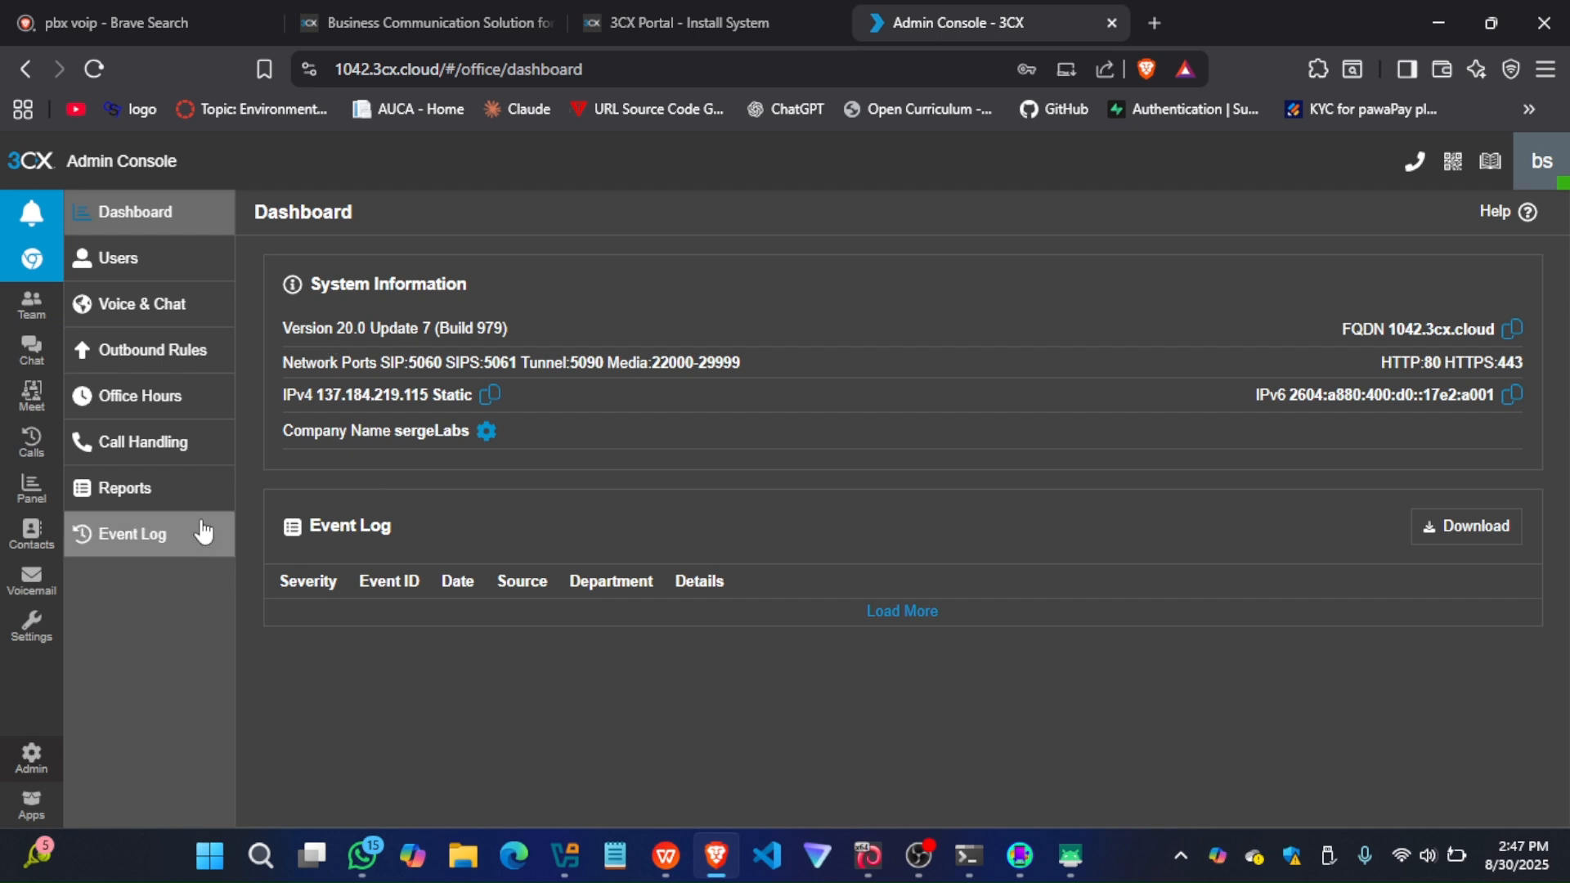
# Open the Users page of the Admin Console and start adding a new user
pyautogui.click(135, 273)
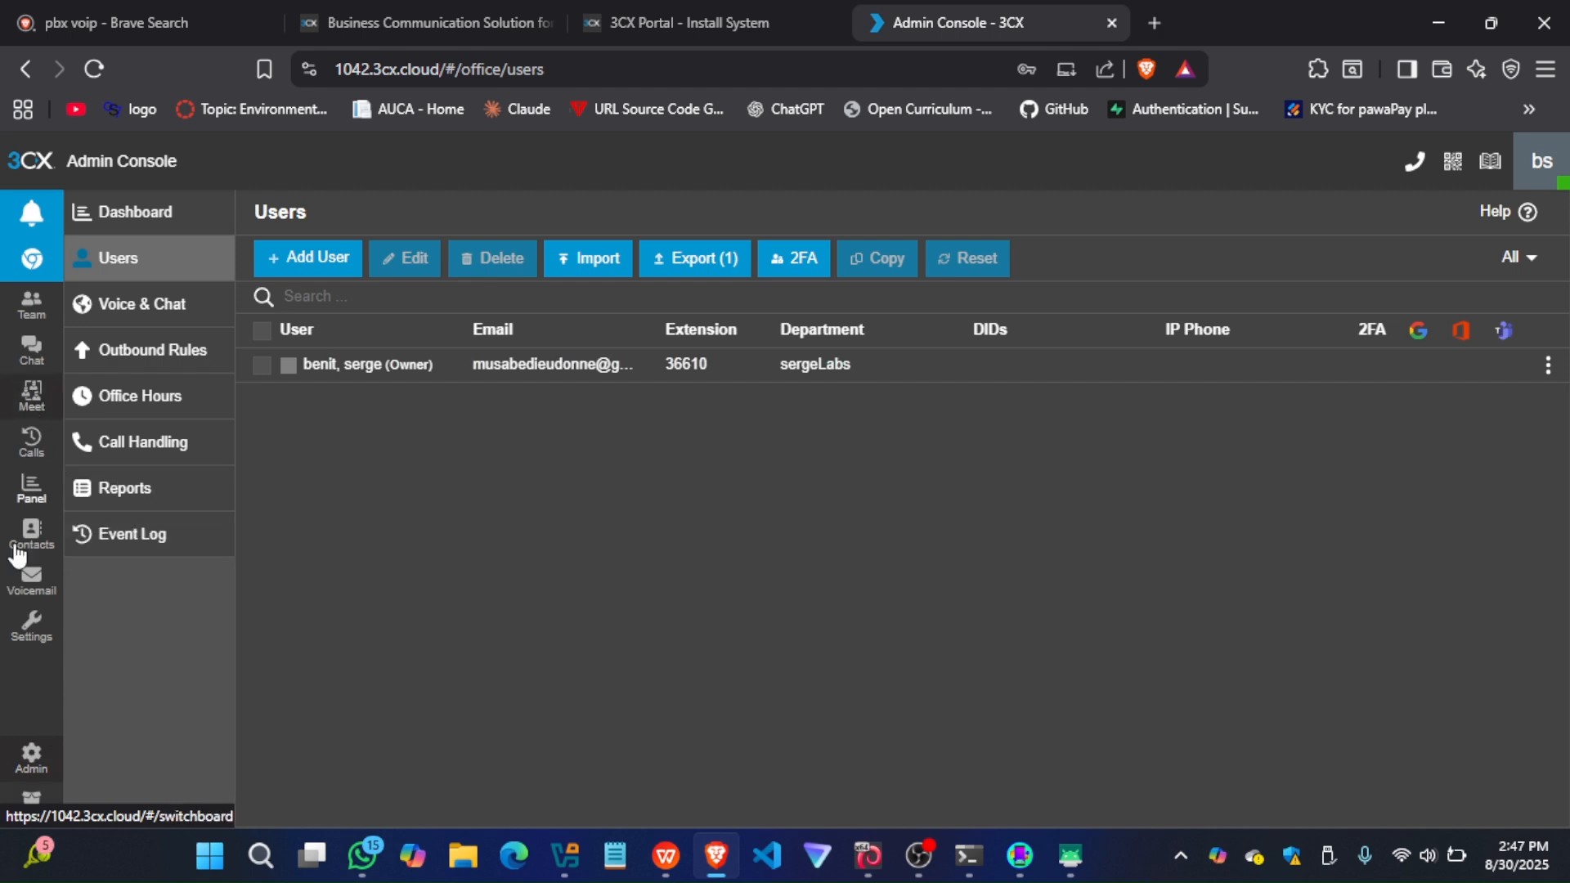
pyautogui.click(37, 762)
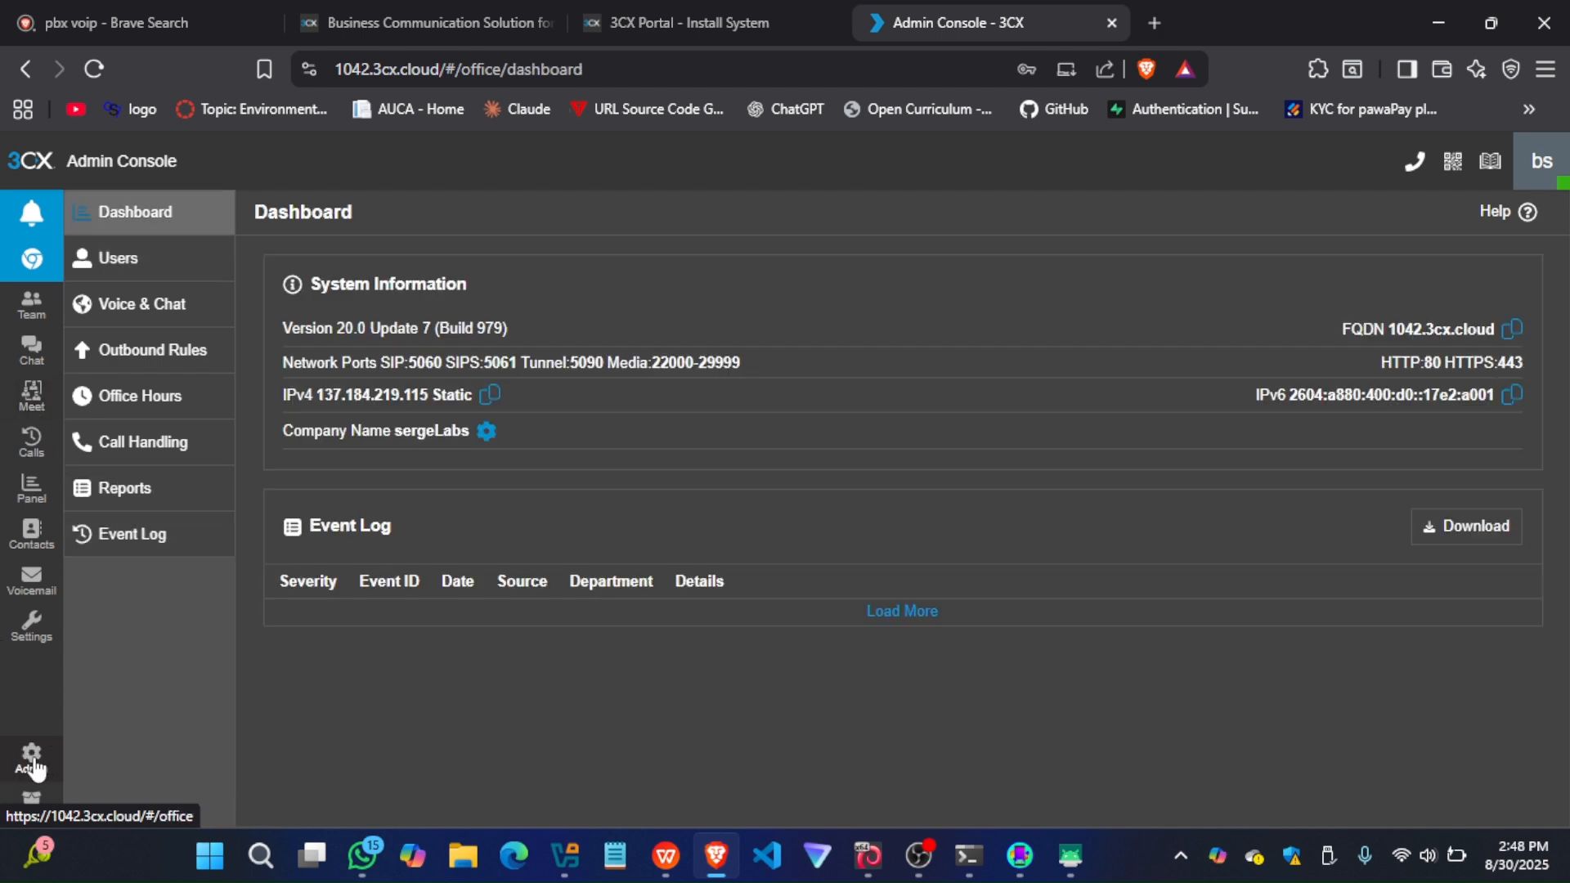
pyautogui.click(139, 279)
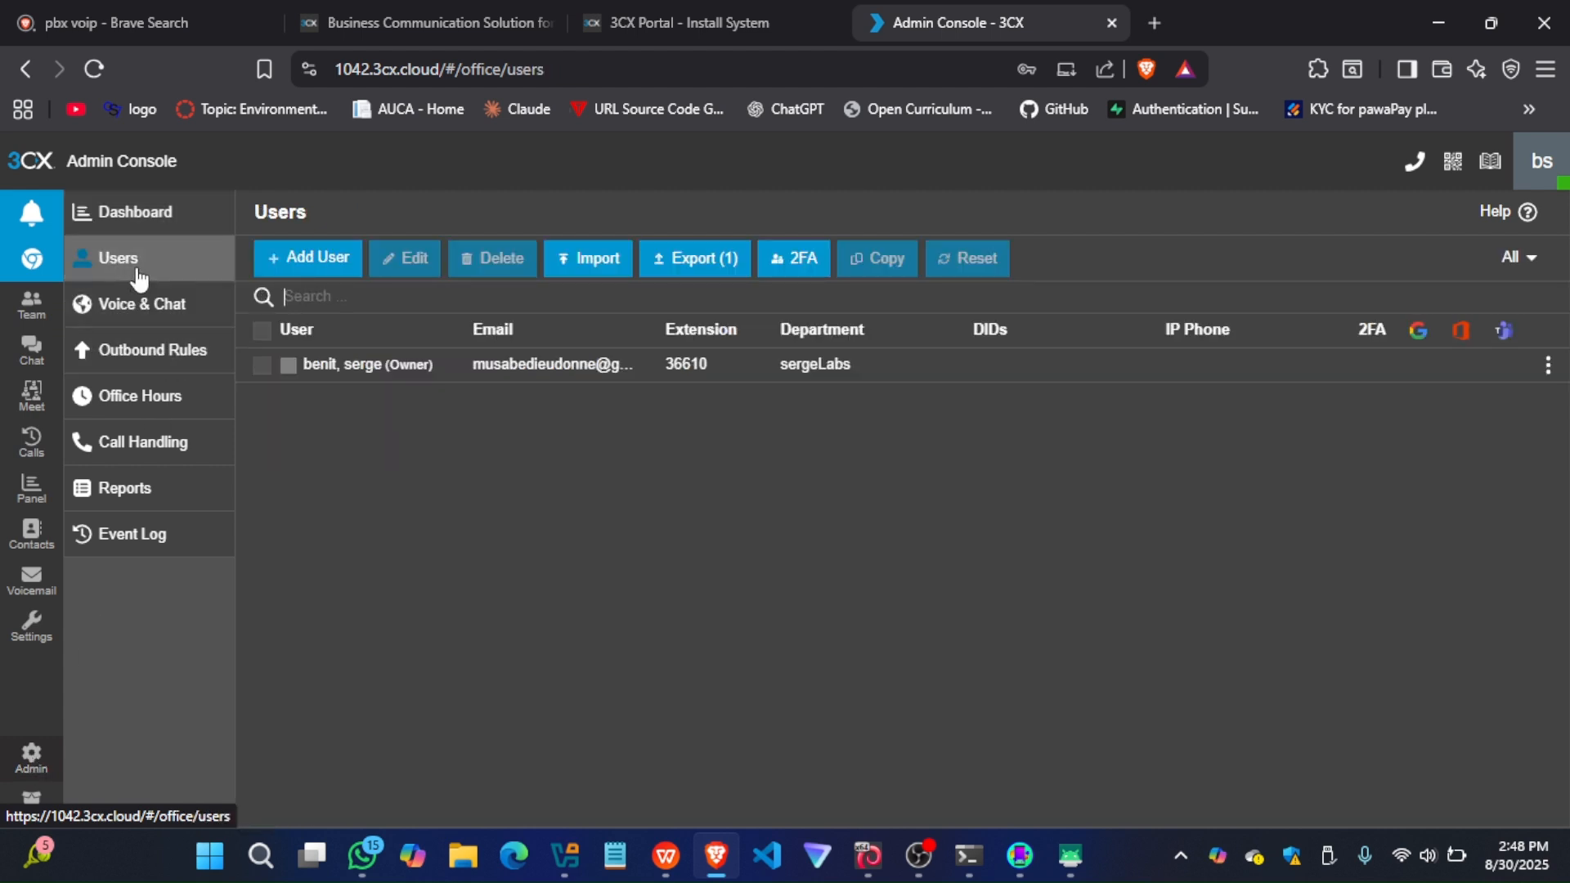
pyautogui.click(319, 260)
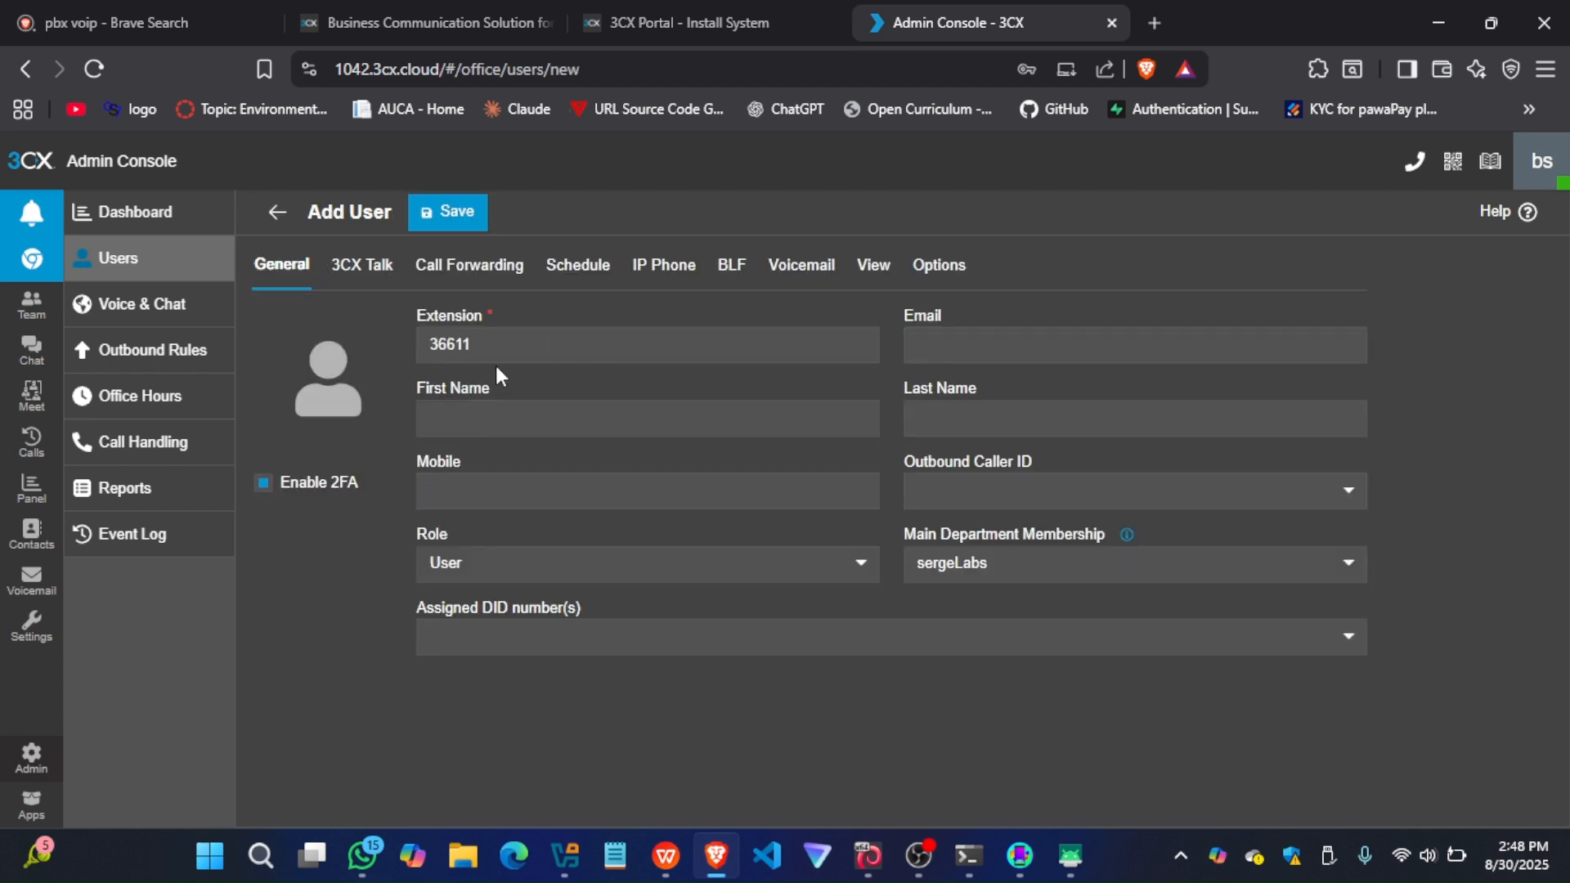
# Fill in the new user's first name and mobile number, keeping the suggested extension
pyautogui.moveTo(491, 344); pyautogui.dragTo(401, 353)
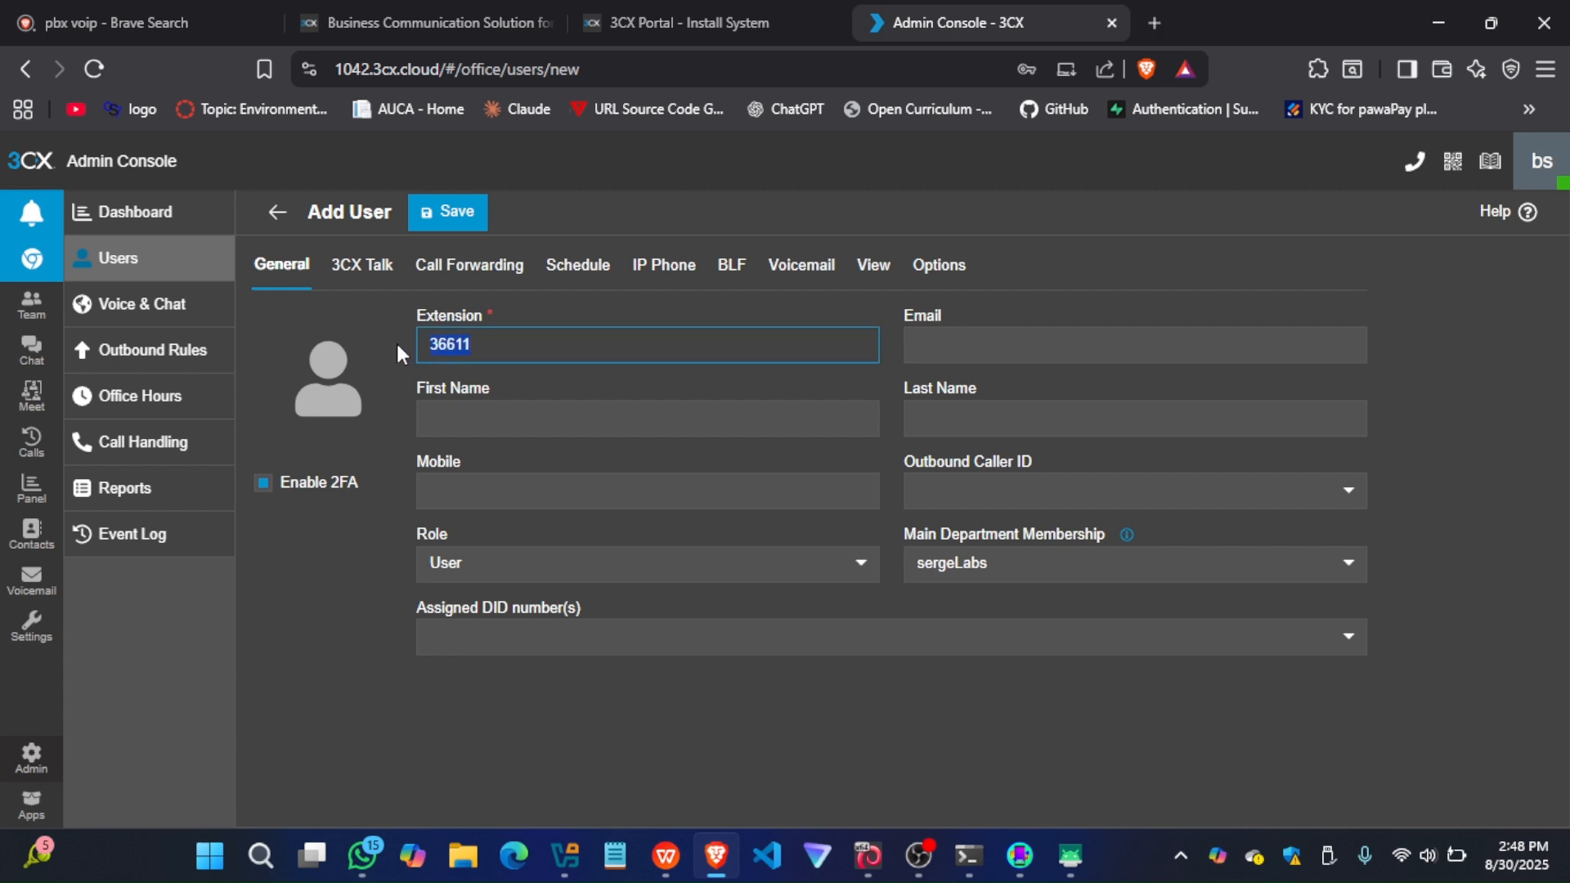
pyautogui.click(477, 419)
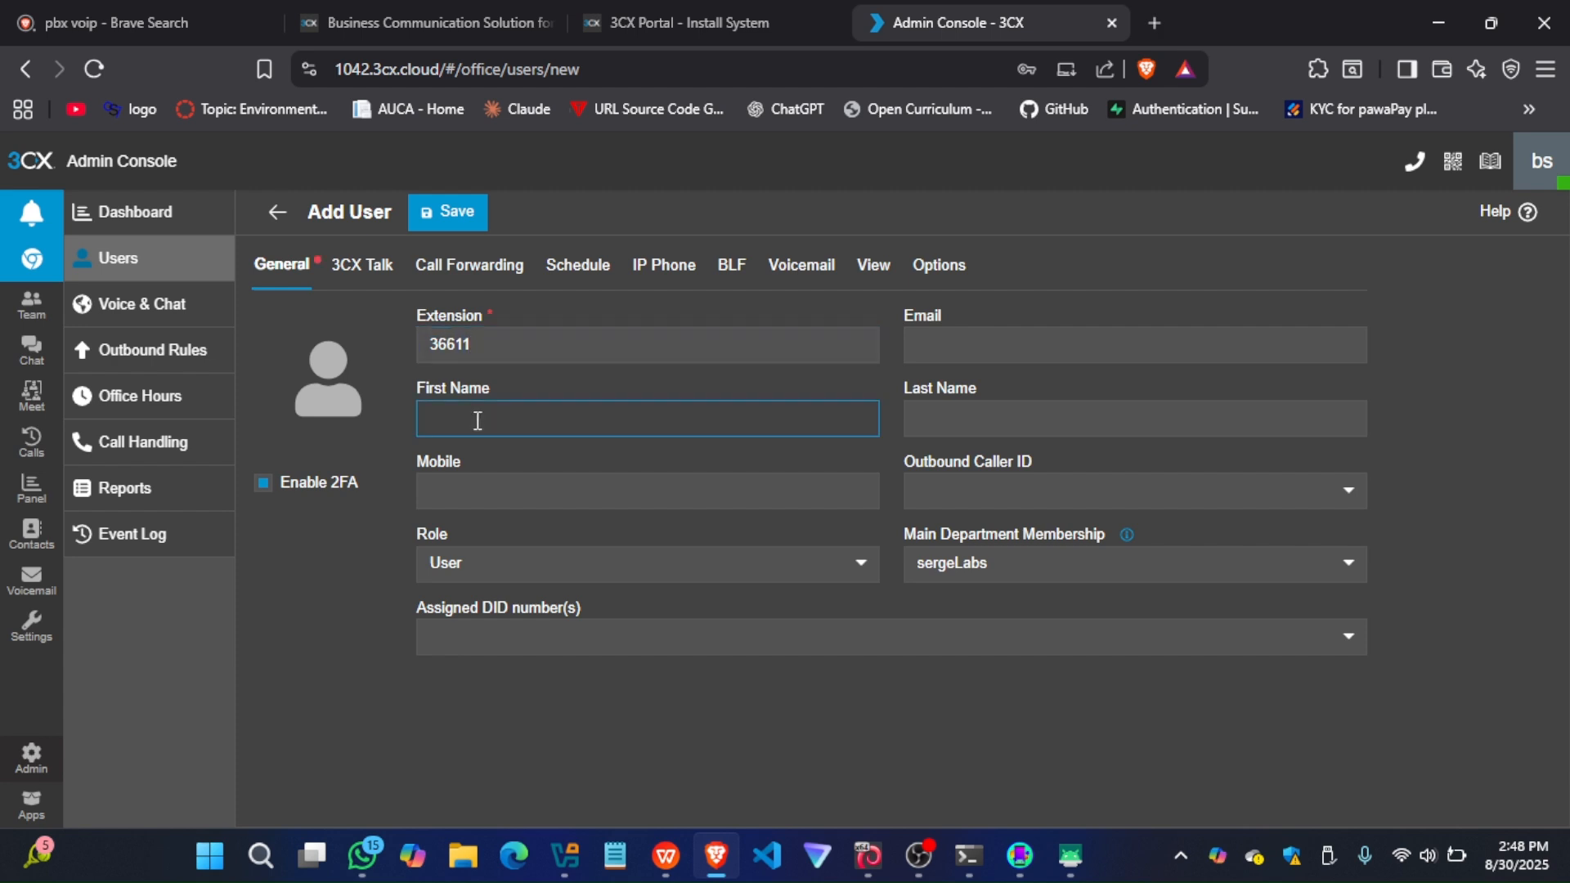
pyautogui.write('serge')
pyautogui.click(470, 489)
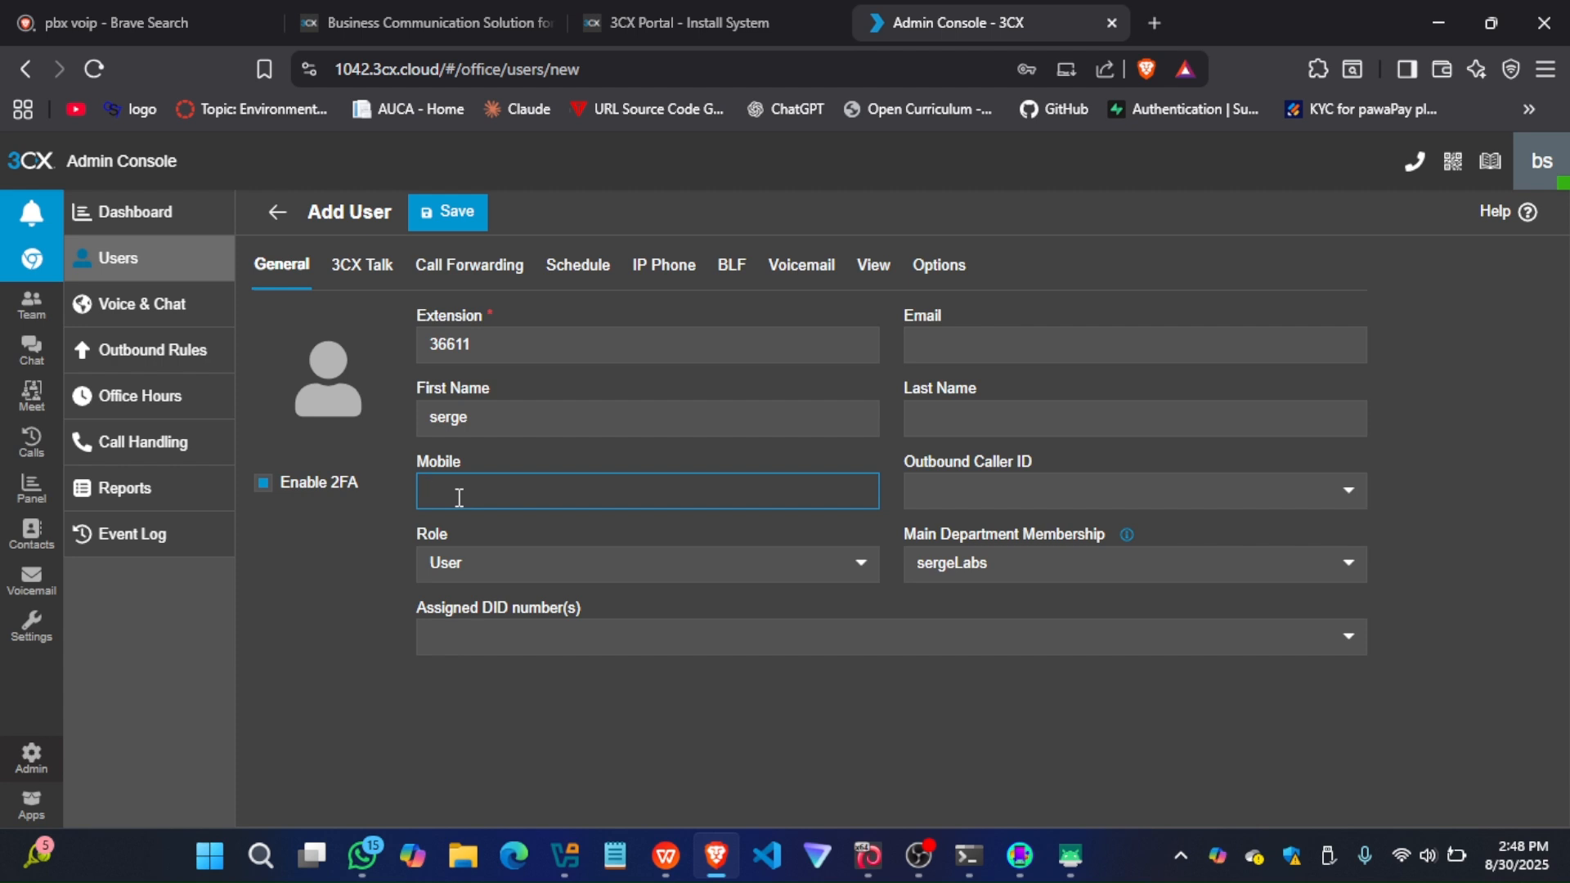
pyautogui.write('11111')
# Assign the Manager role to the new user and save the user
pyautogui.click(595, 553)
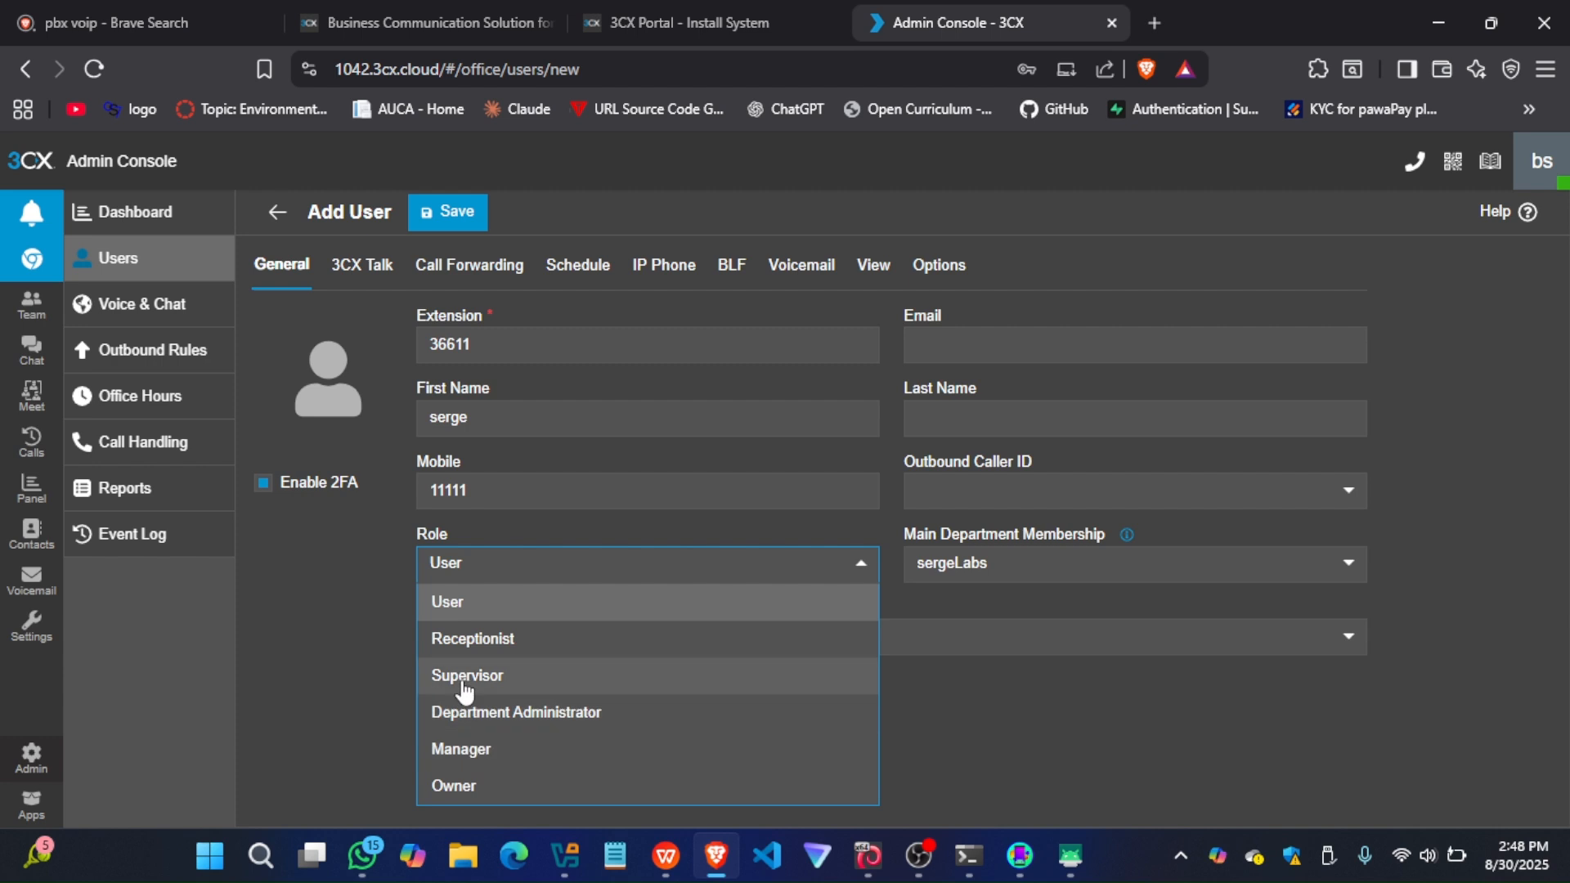
pyautogui.click(458, 748)
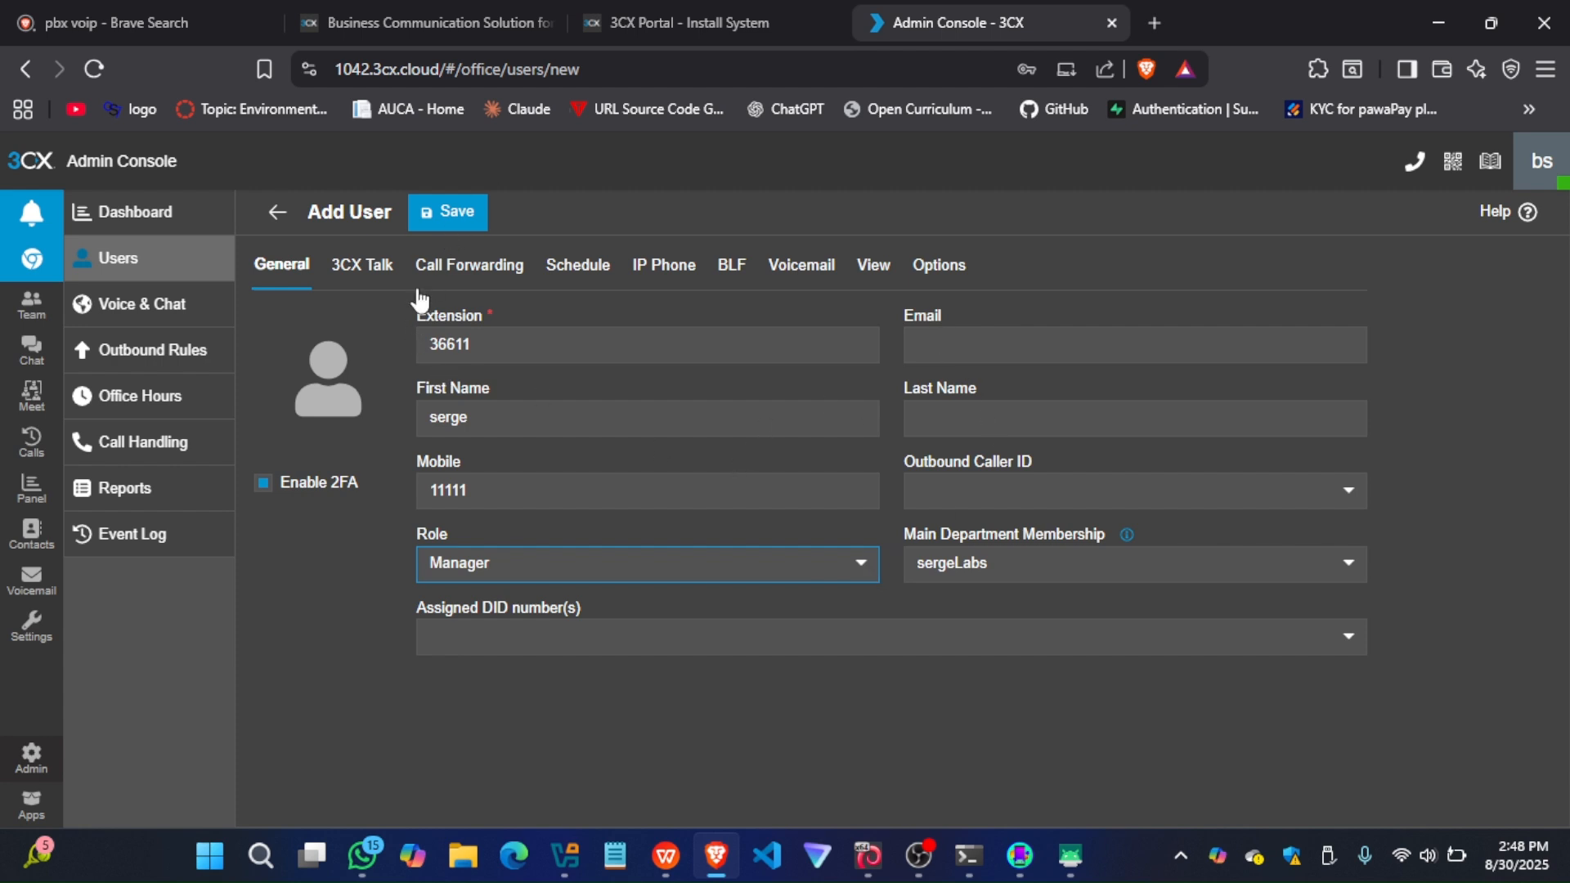
pyautogui.click(447, 216)
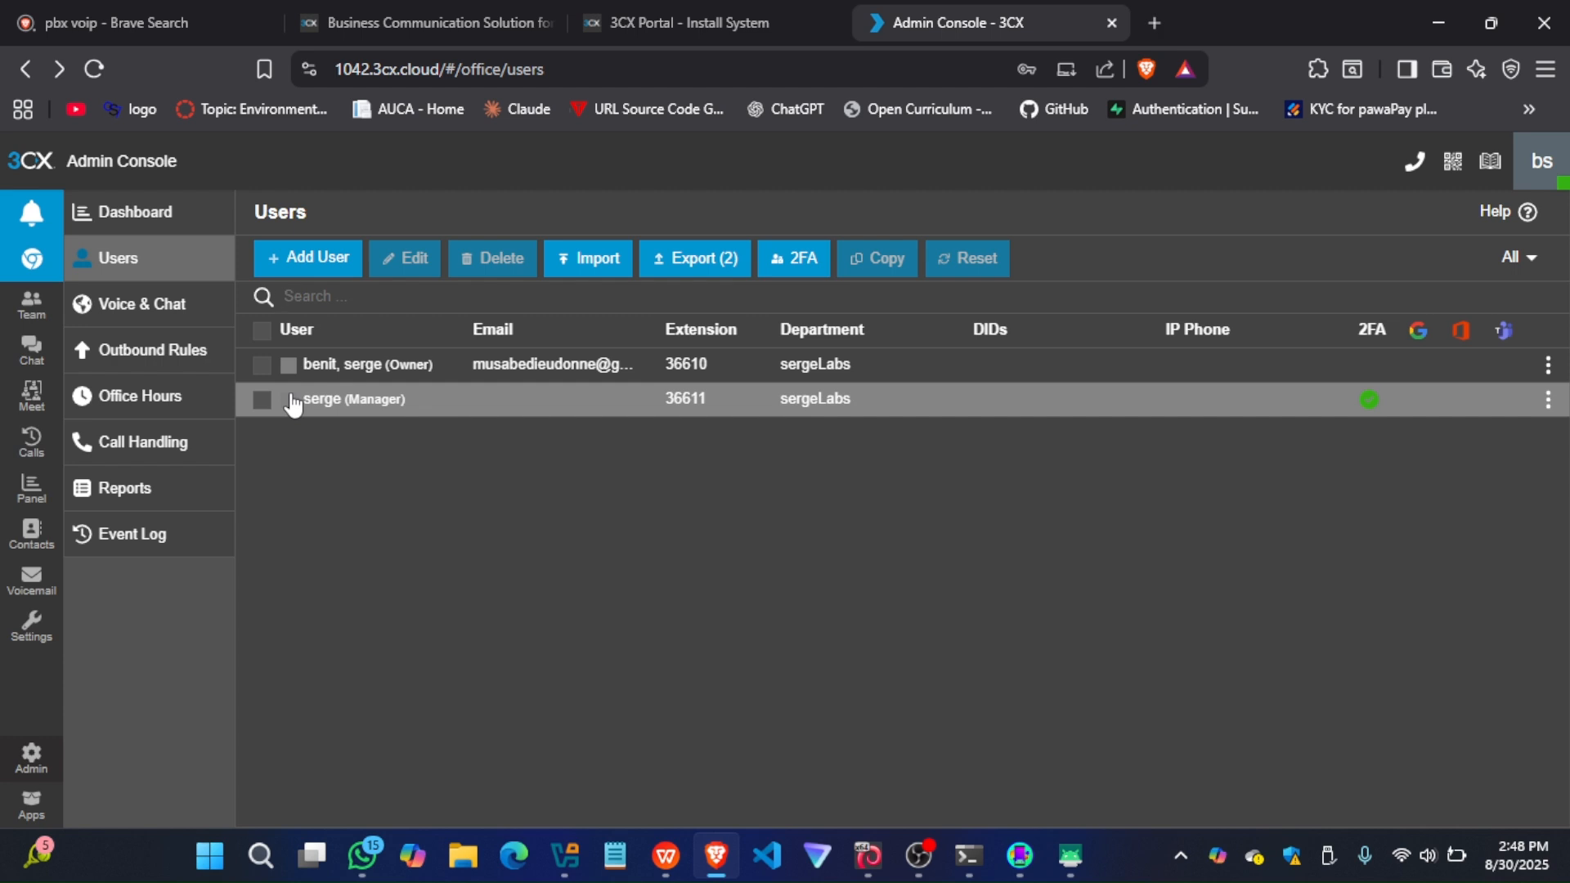
# Open the new Manager user for editing and display its QR code for setting up the 3CX app
pyautogui.doubleClick(328, 404)
pyautogui.doubleClick(359, 401)
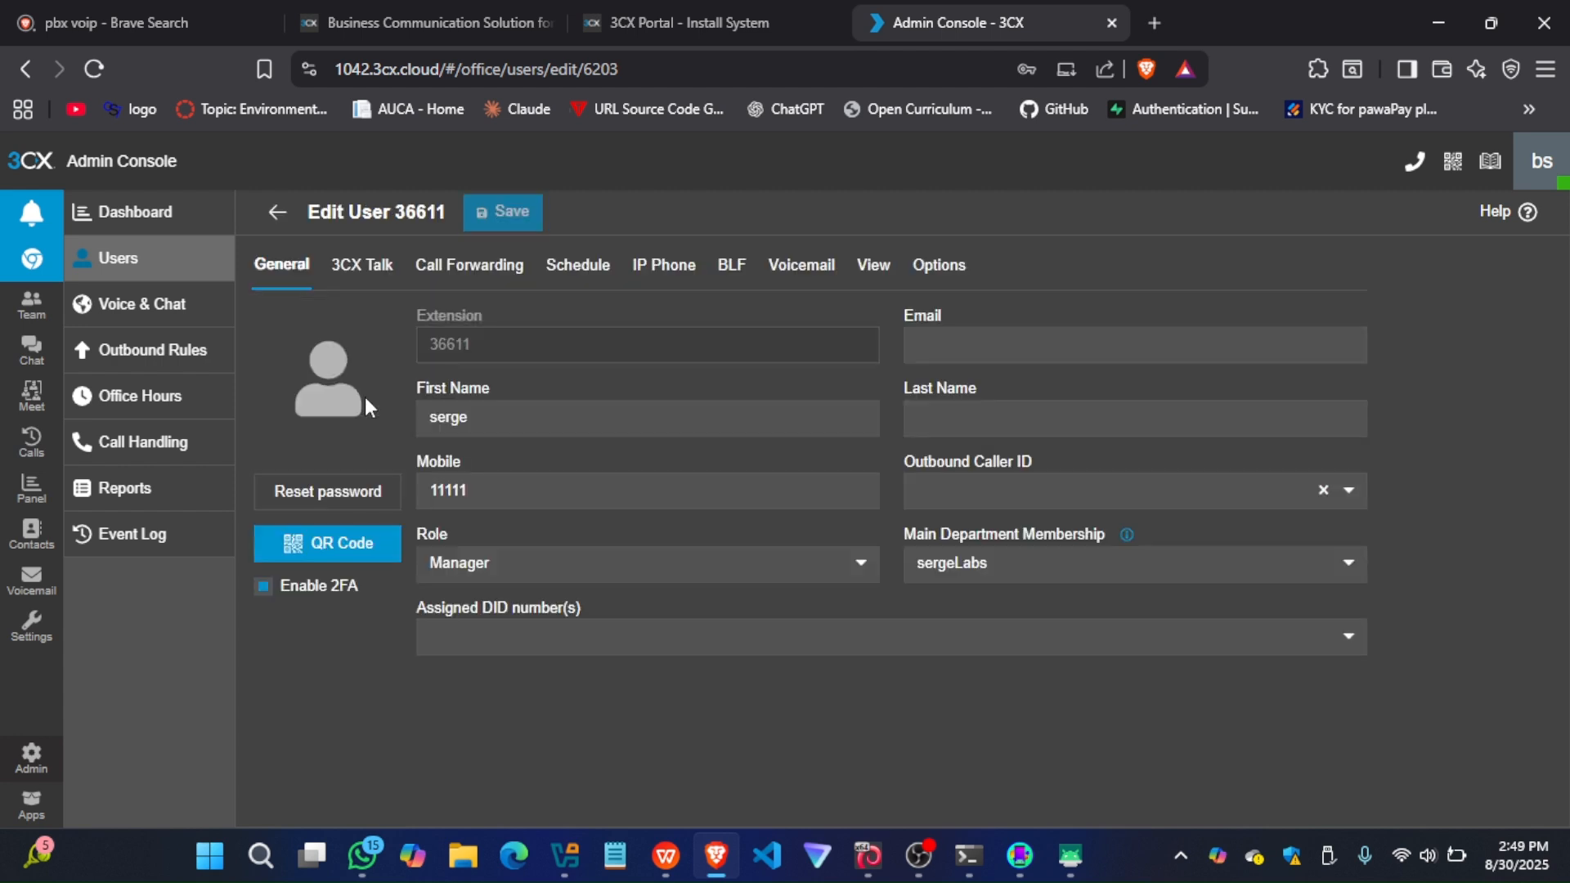
pyautogui.click(318, 548)
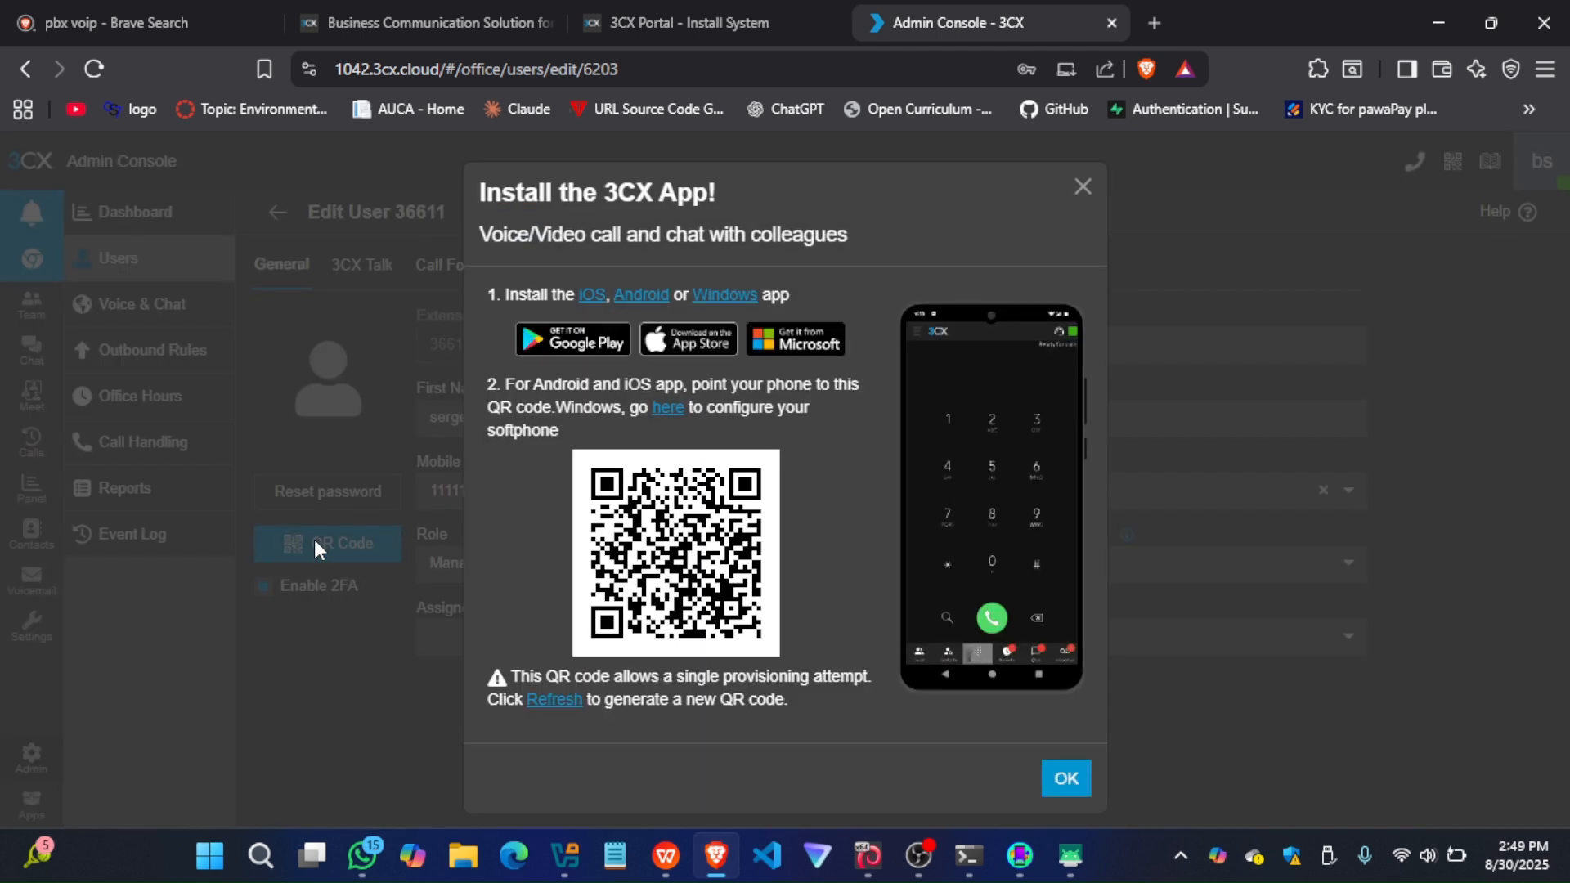
# Scan the user's QR code with the phone's 3CX app, allowing camera access while using the app, and return to the Users list
pyautogui.click(1069, 855)
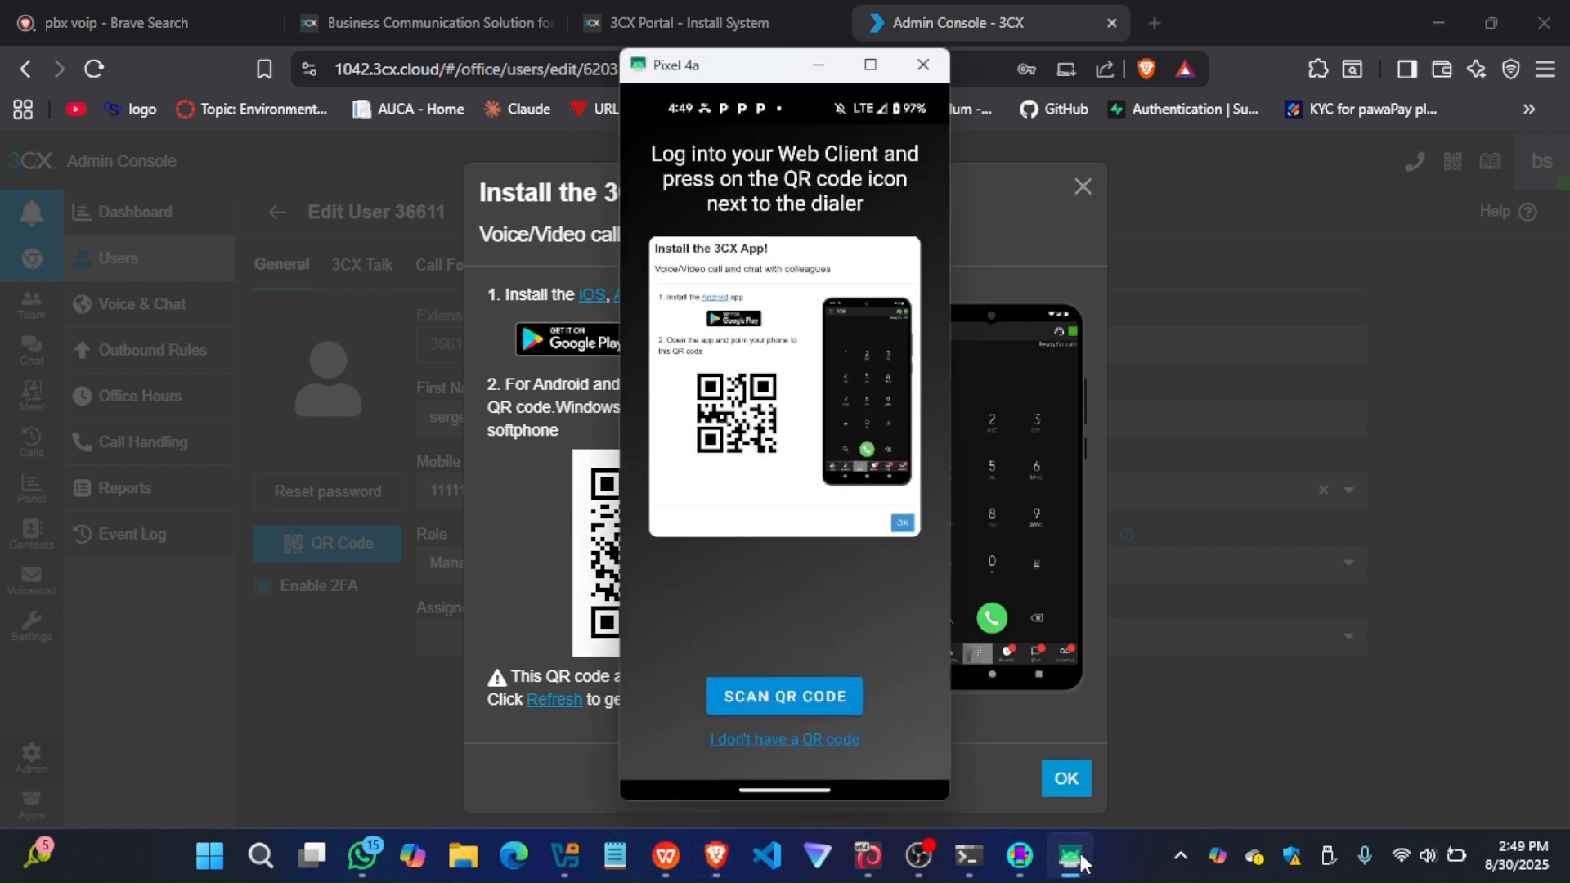
pyautogui.click(764, 700)
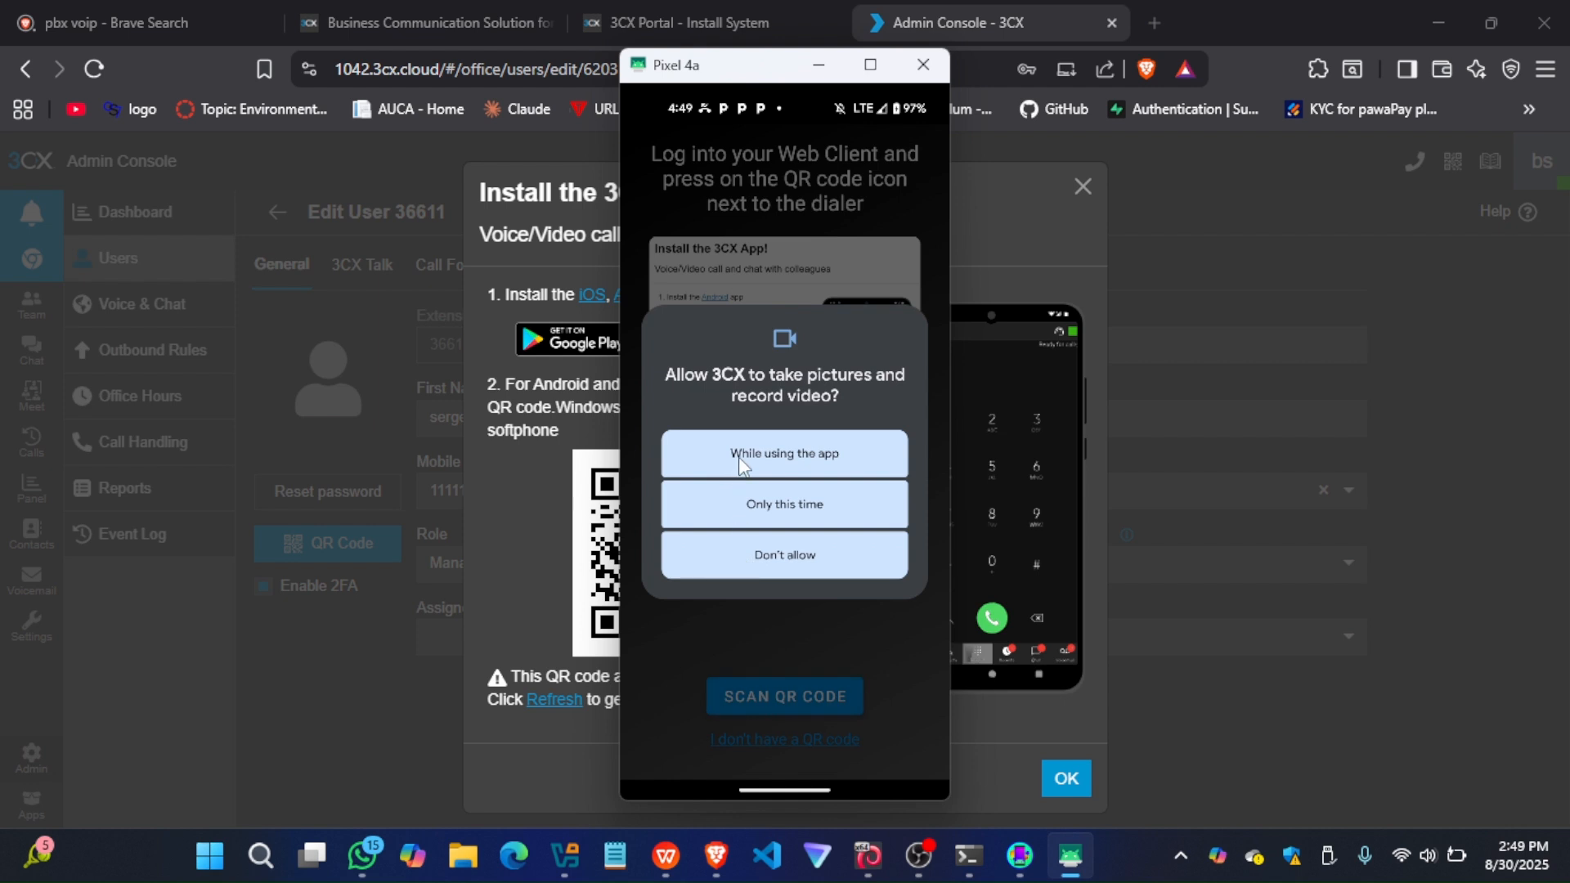
pyautogui.click(741, 463)
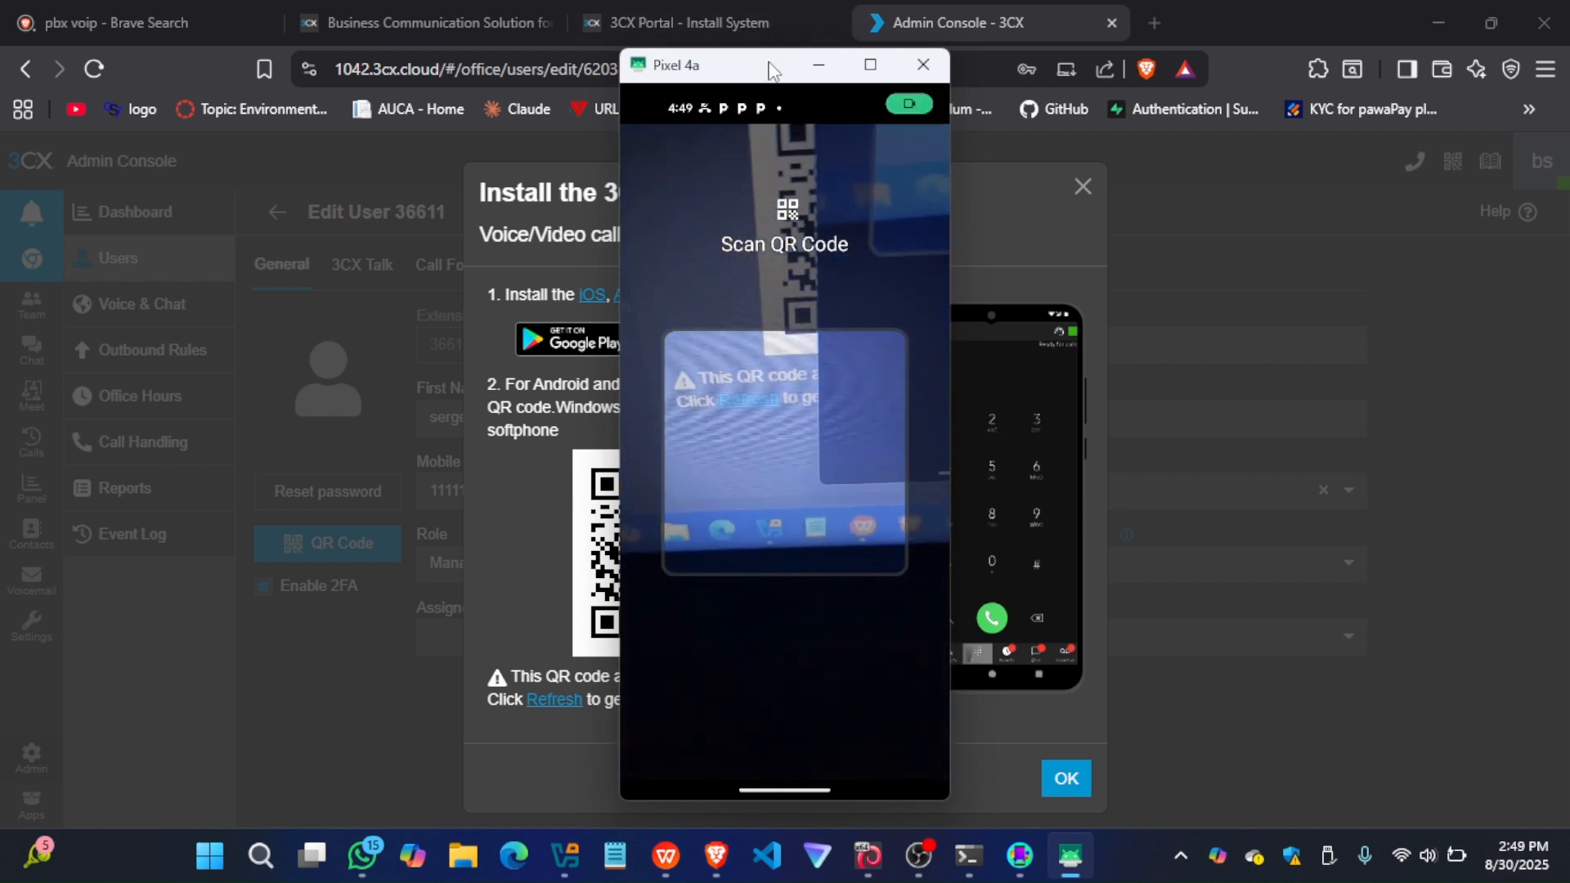
pyautogui.moveTo(769, 72); pyautogui.dragTo(1256, 100)
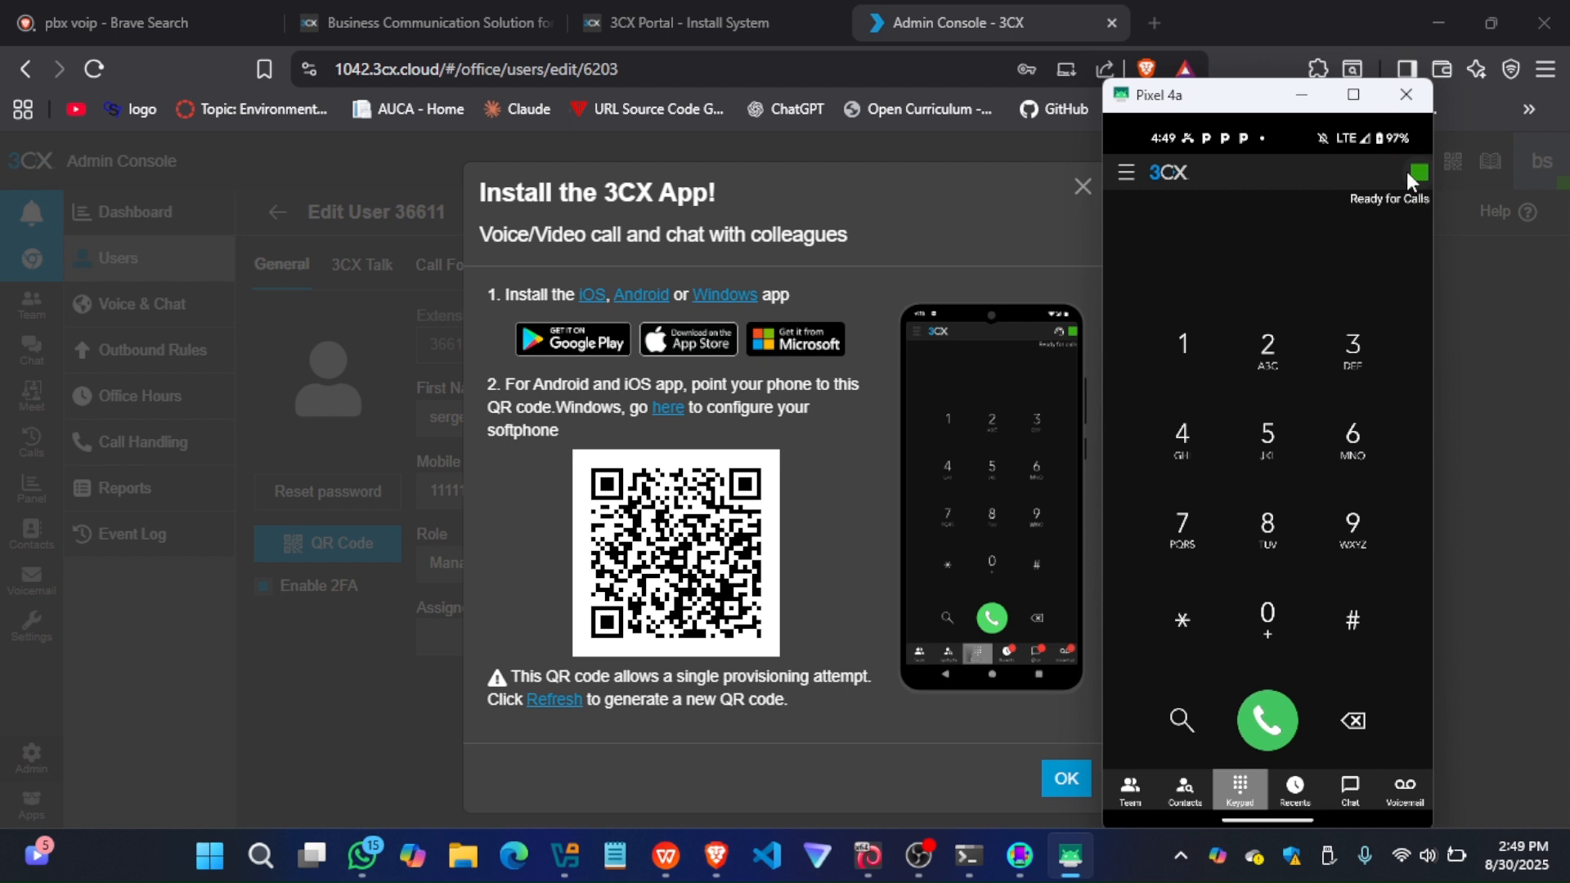
pyautogui.click(1082, 188)
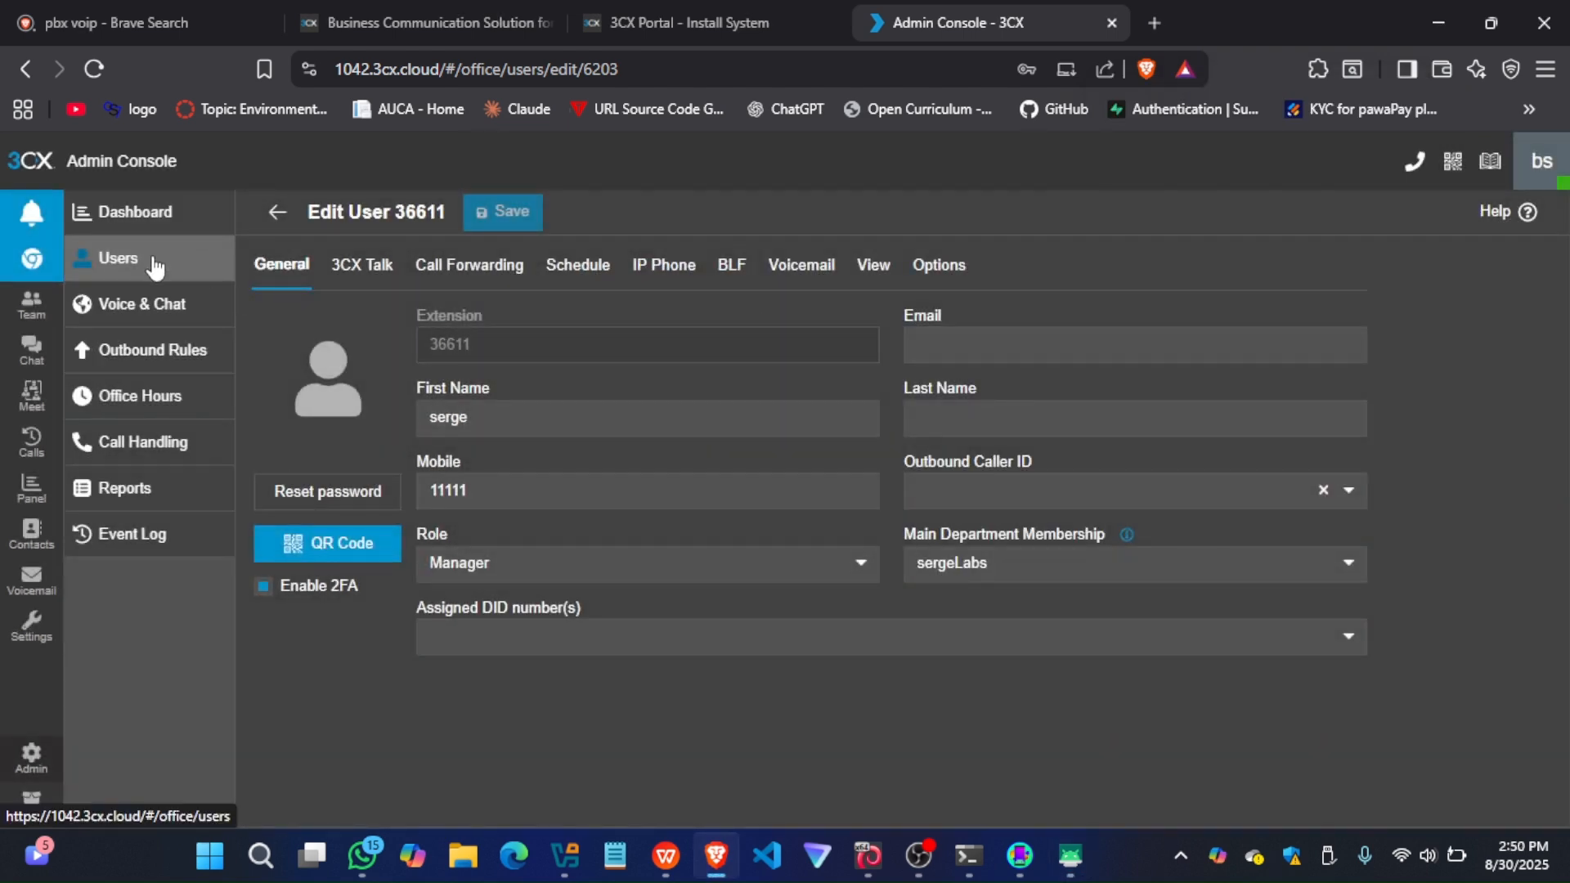
pyautogui.click(279, 211)
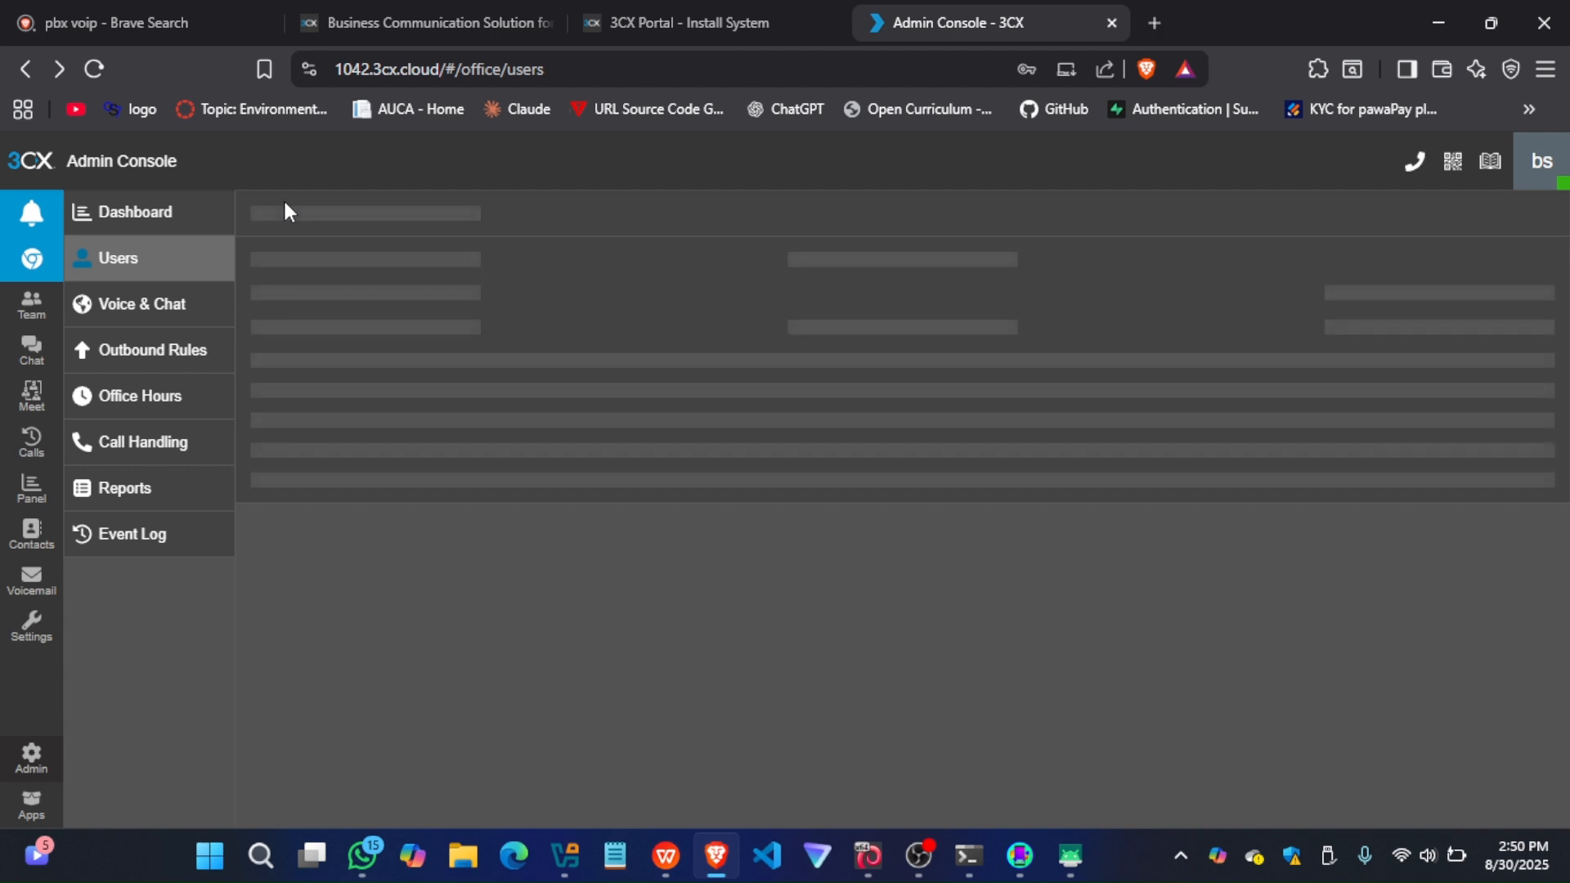
# Start adding another user with the suggested extension, filling in the first name and mobile number
pyautogui.click(134, 274)
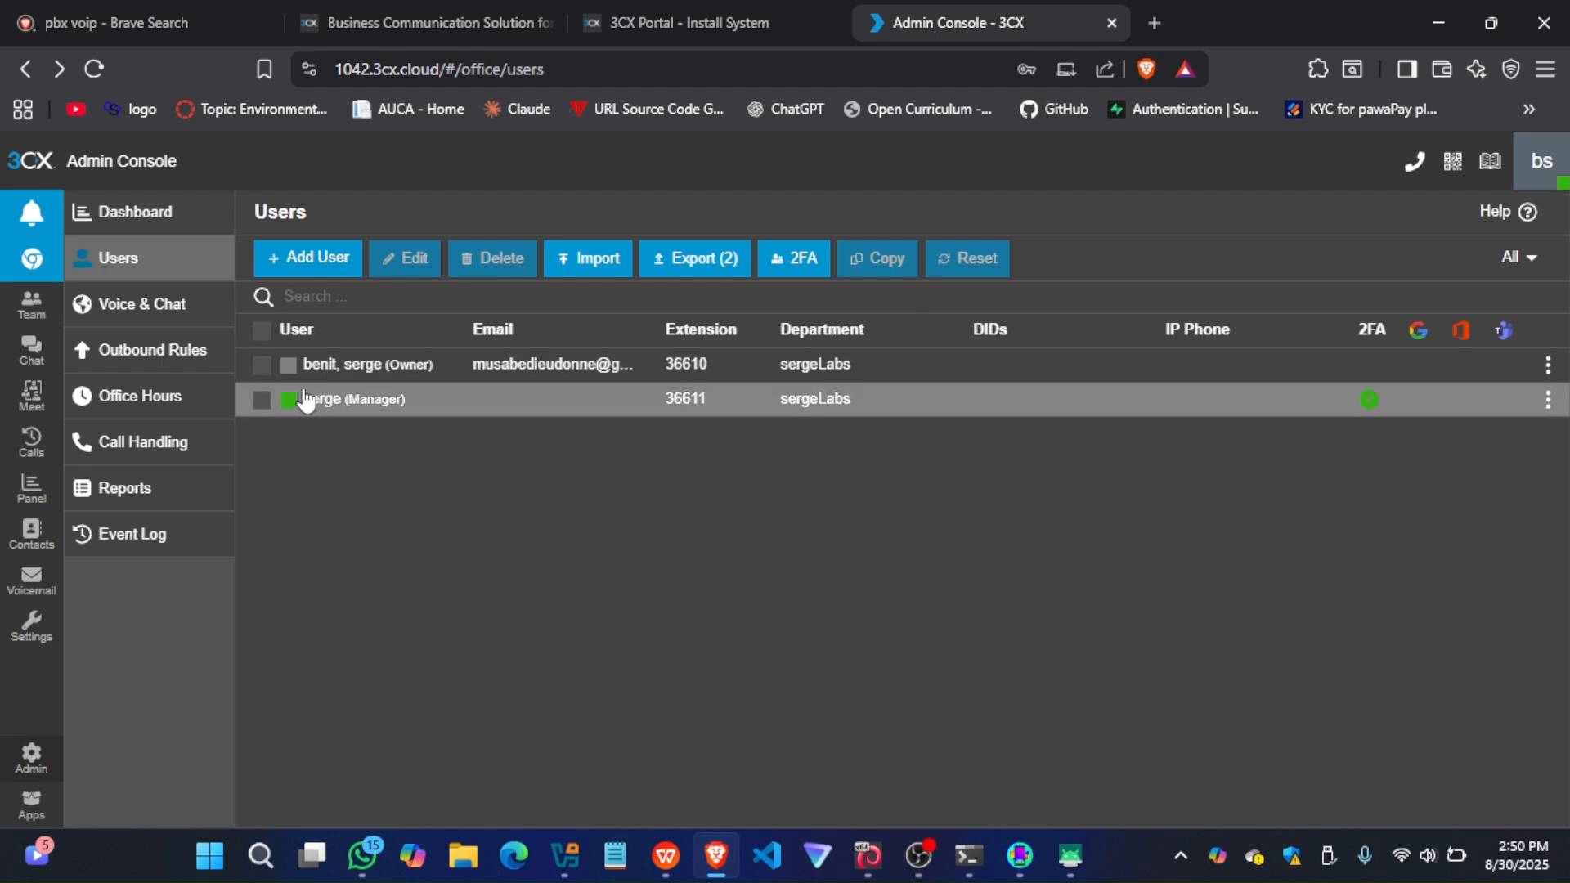
pyautogui.click(292, 273)
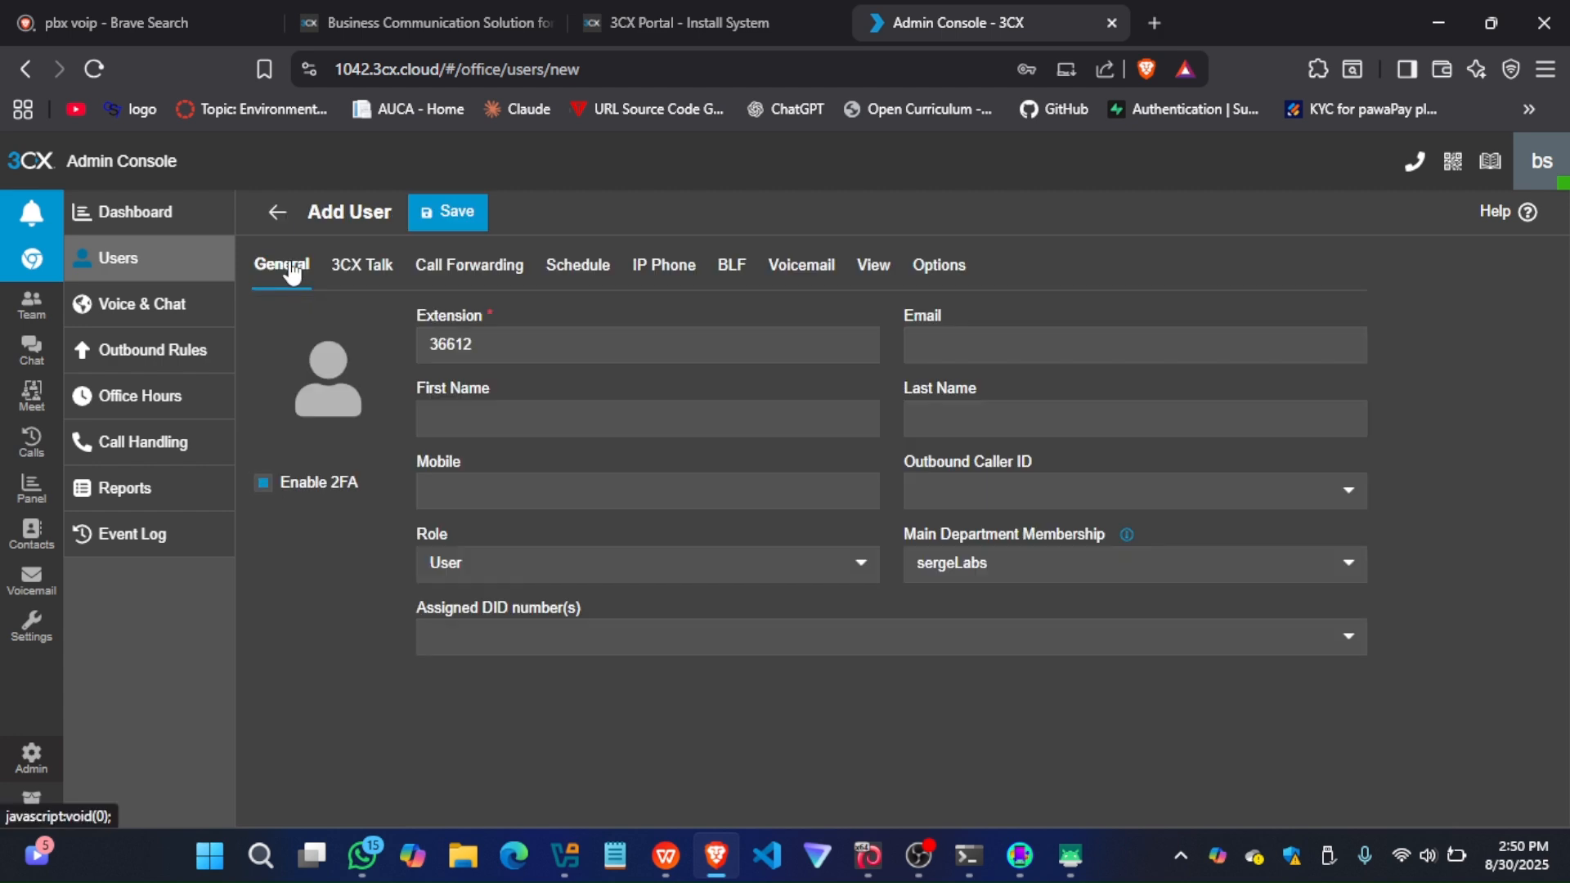
pyautogui.click(575, 424)
pyautogui.write('benit')
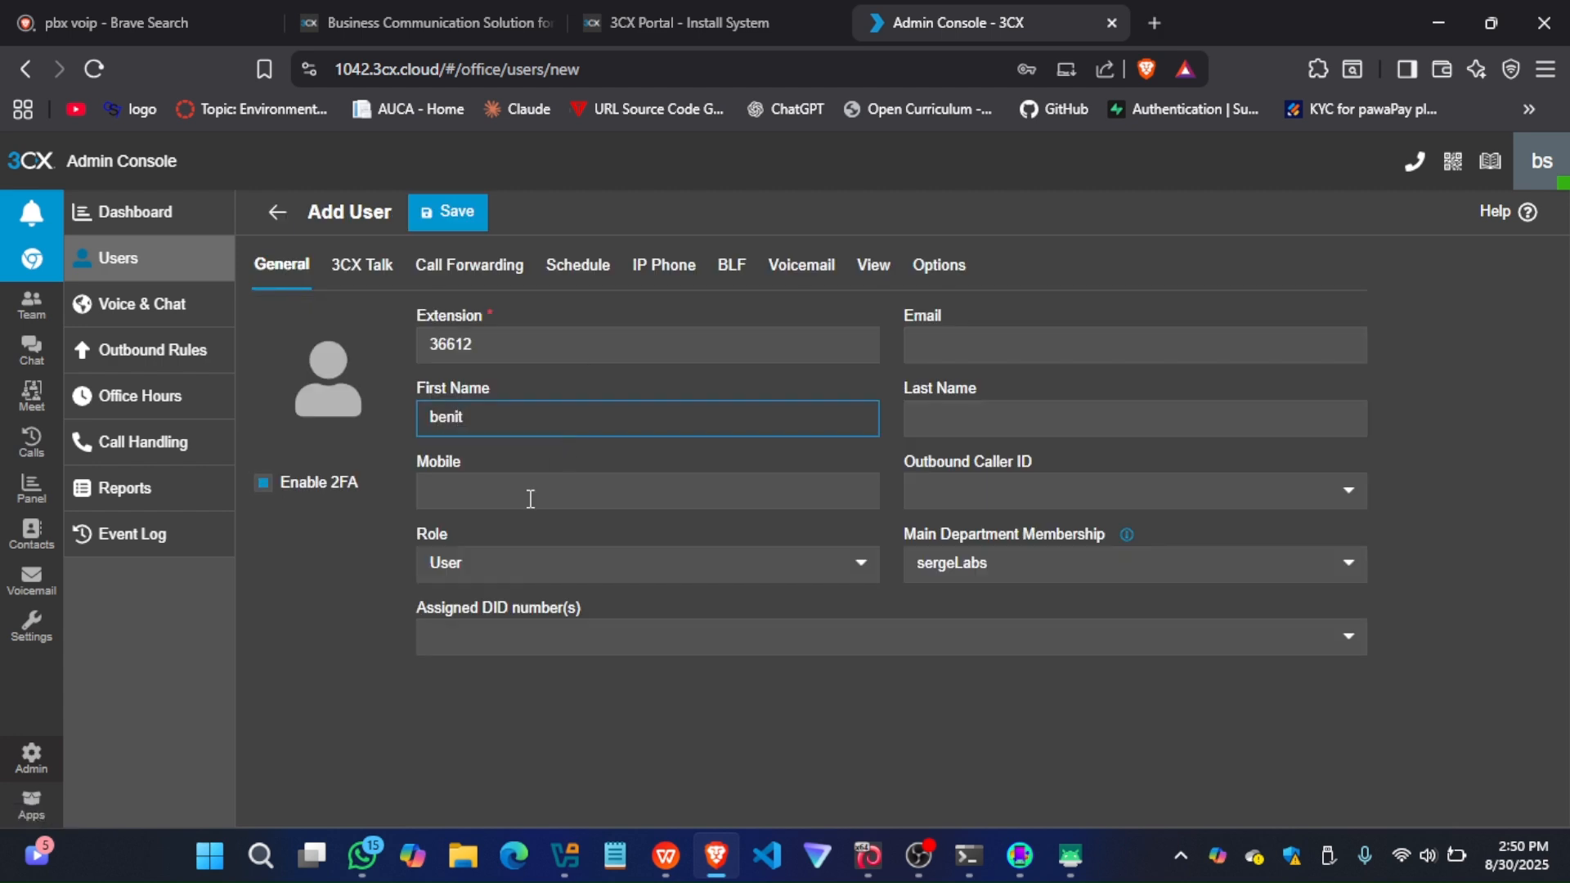
pyautogui.click(530, 498)
pyautogui.write('22222')
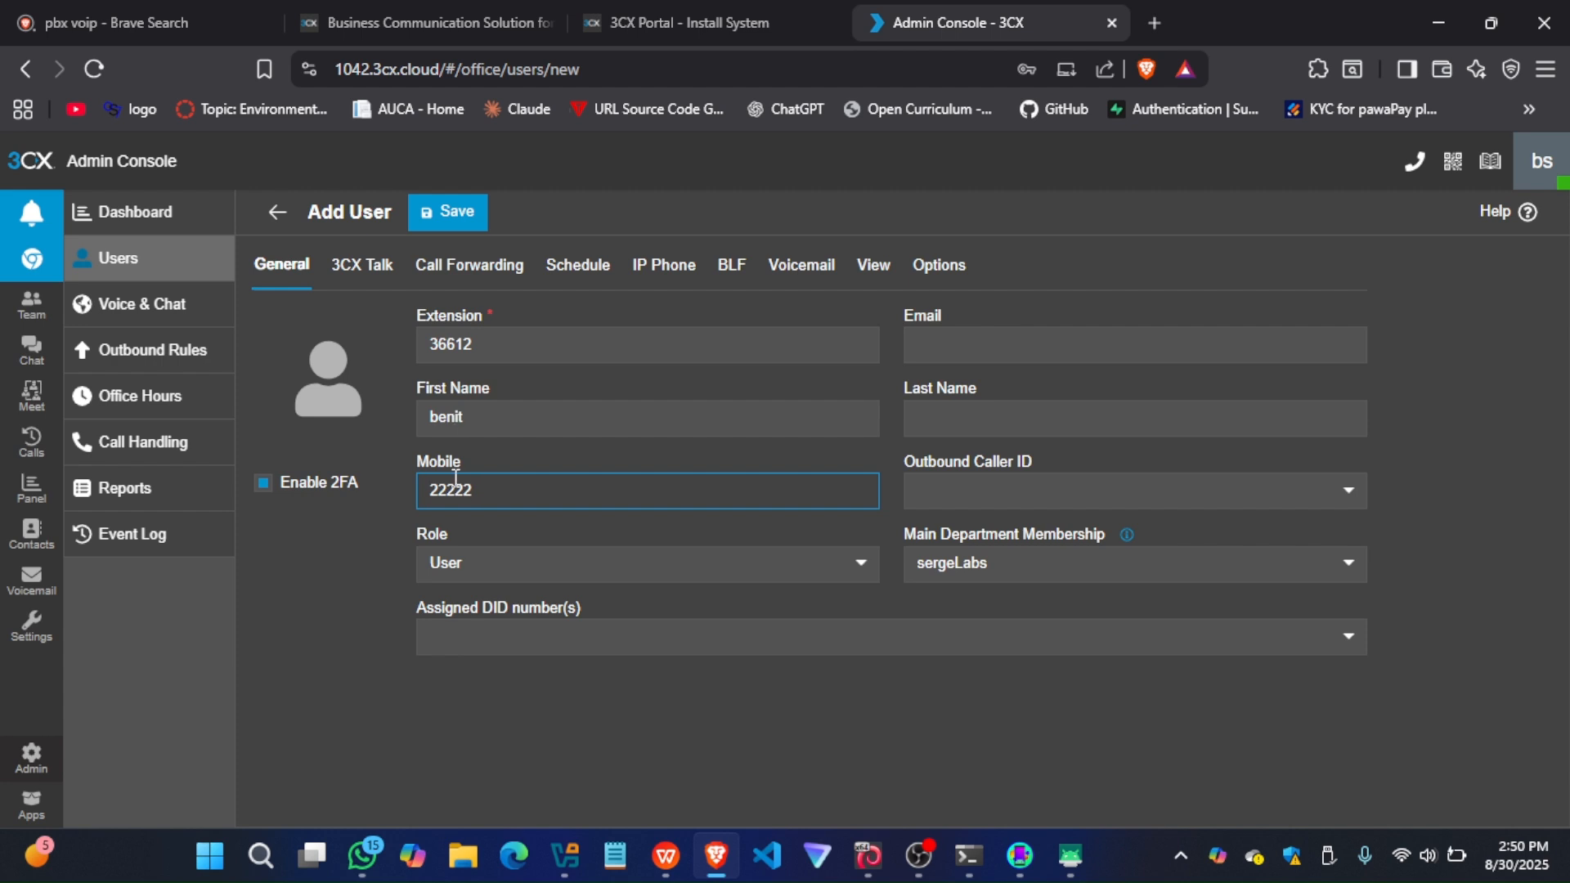
# Assign the Receptionist role to the new user and save the user
pyautogui.click(571, 572)
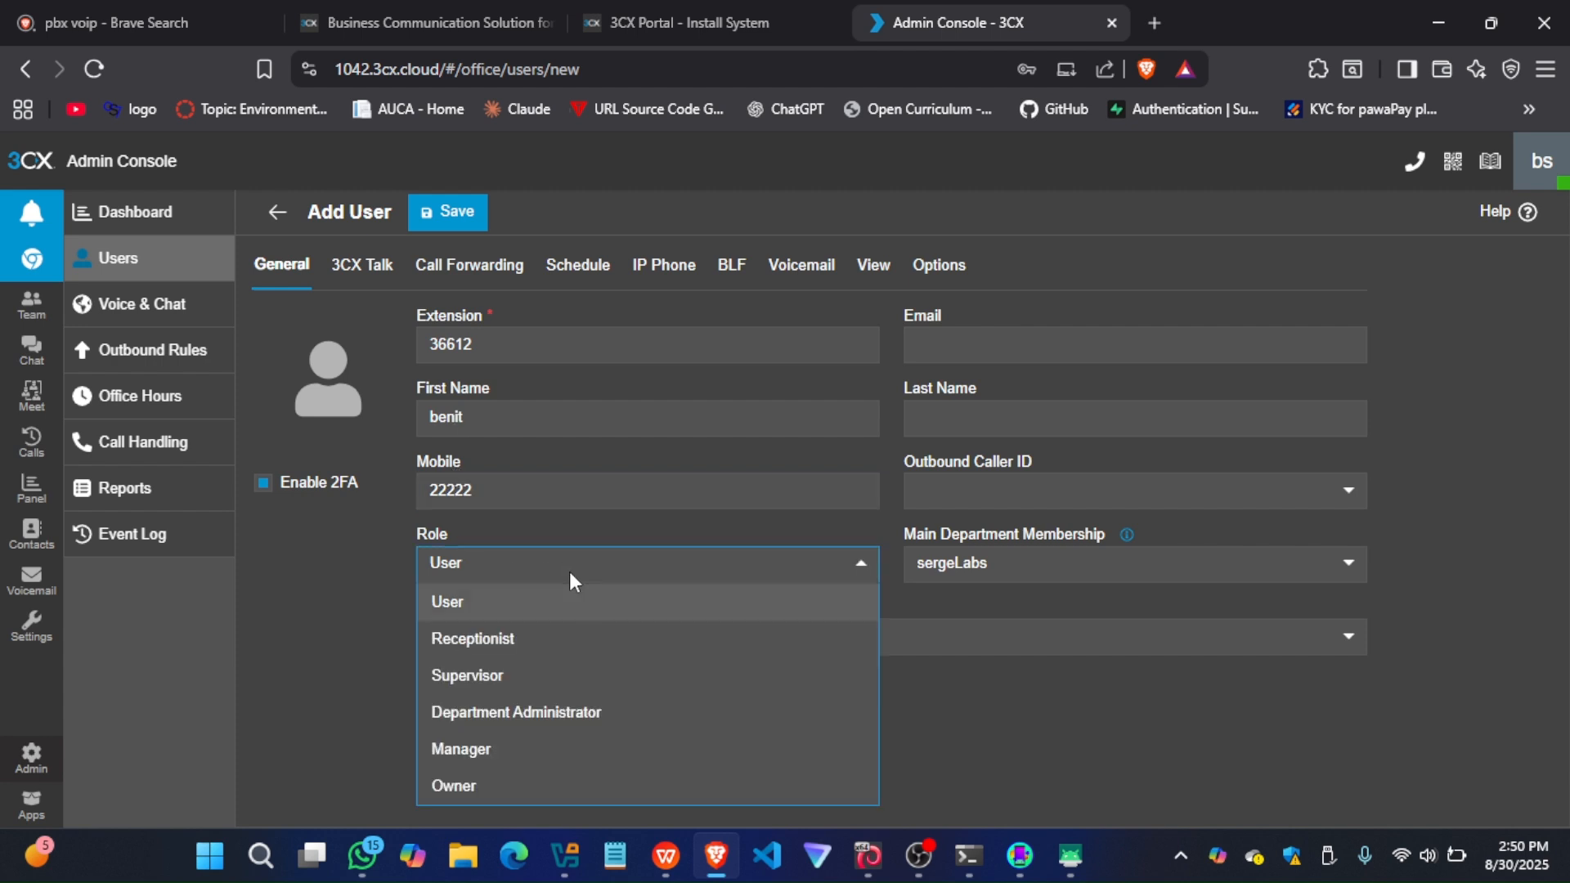
pyautogui.click(503, 637)
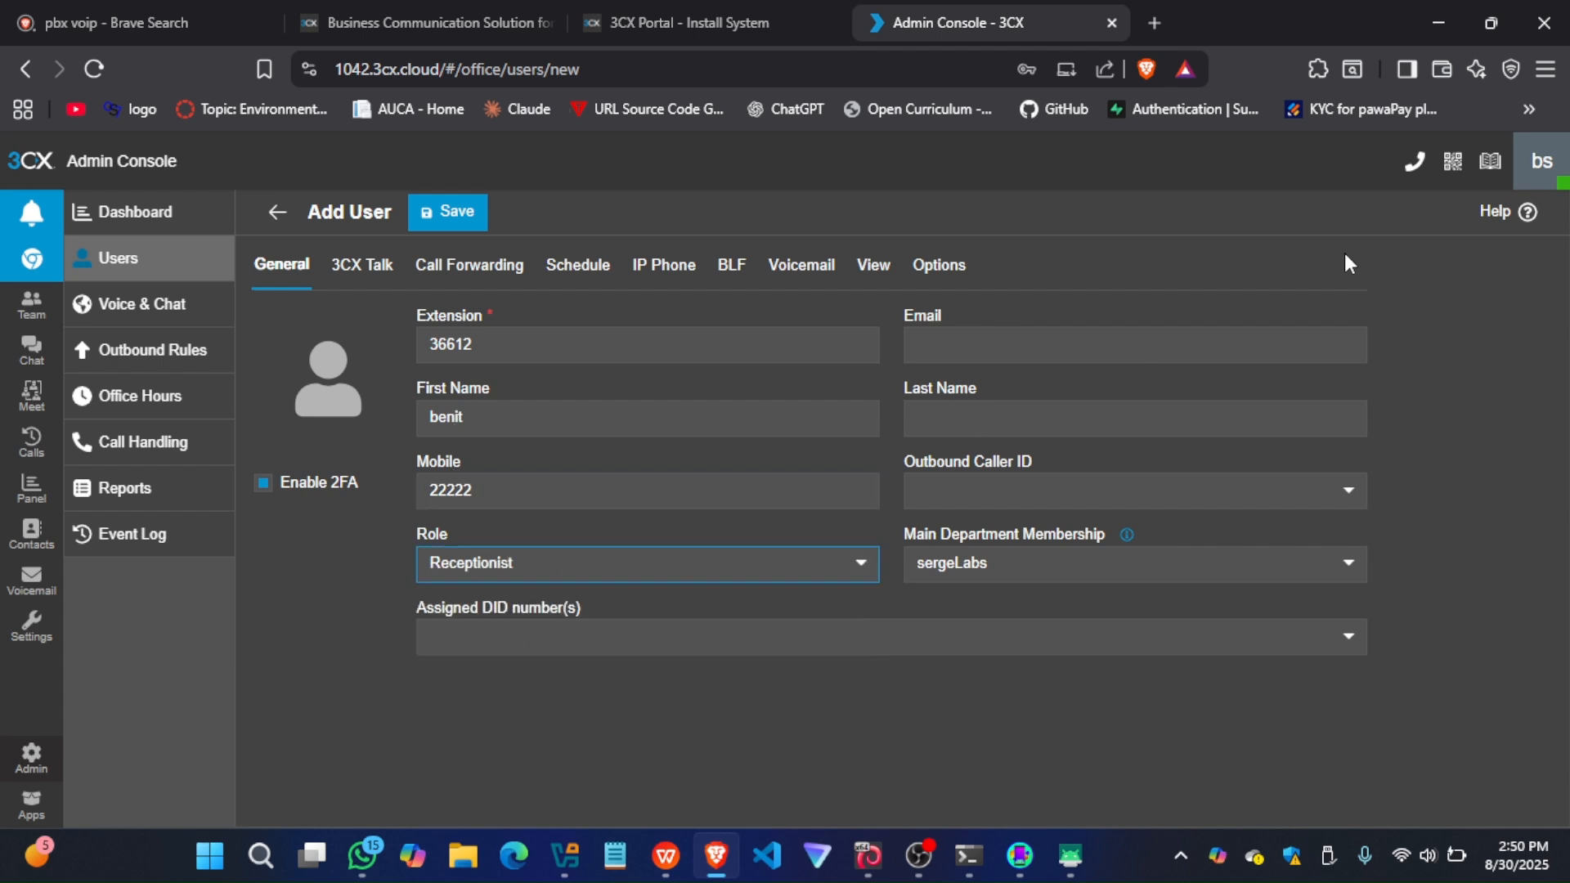
pyautogui.click(468, 211)
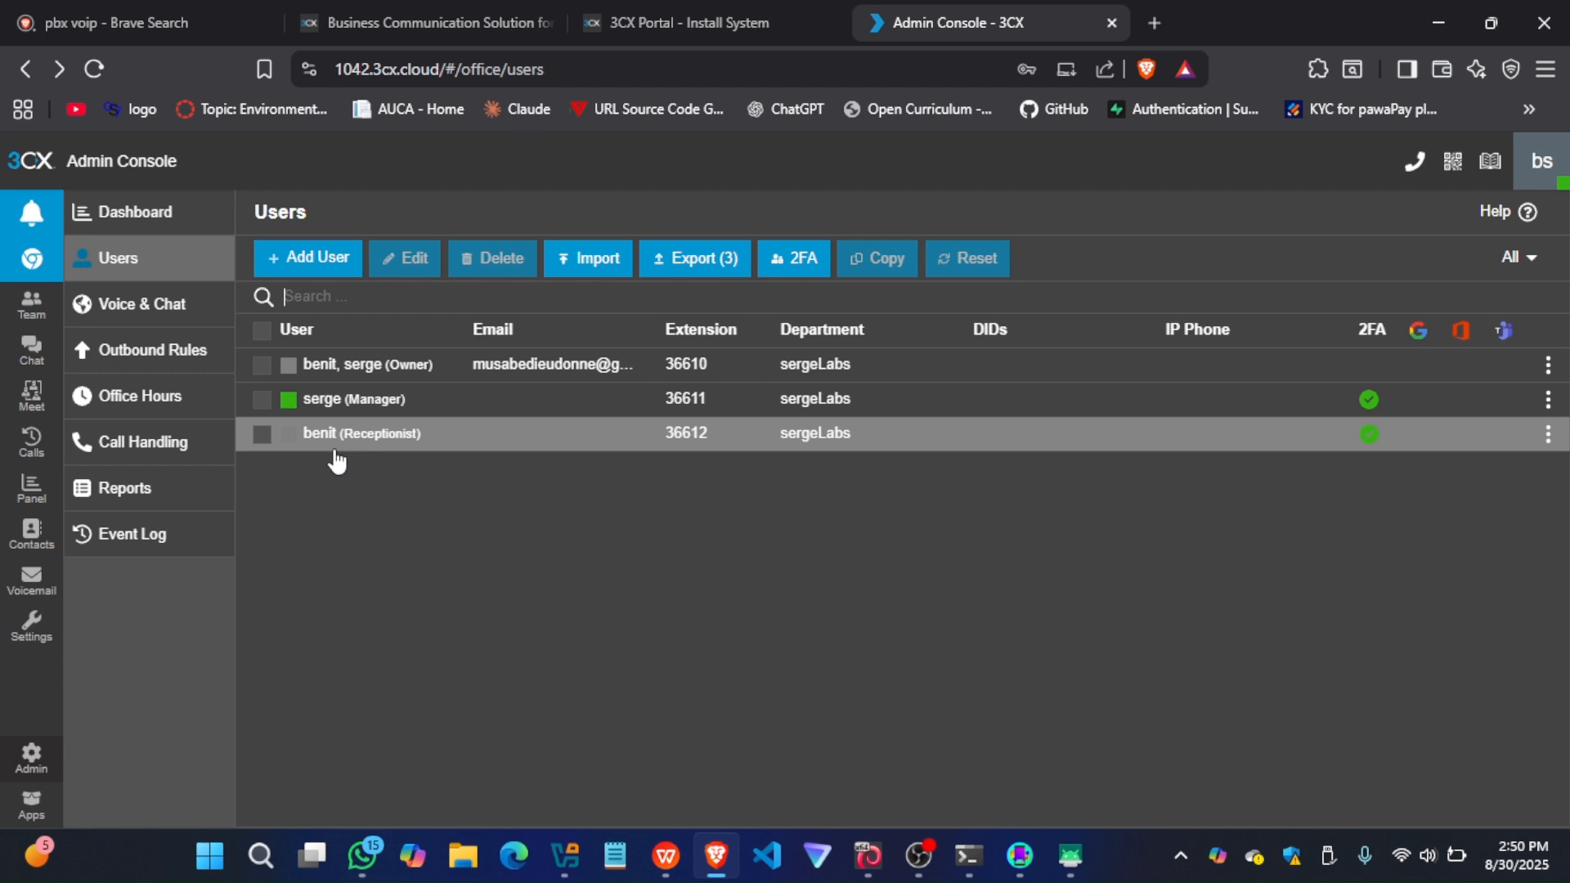
# Switch to guiscrcpy and start mirroring the SOG04 phone
pyautogui.click(1013, 865)
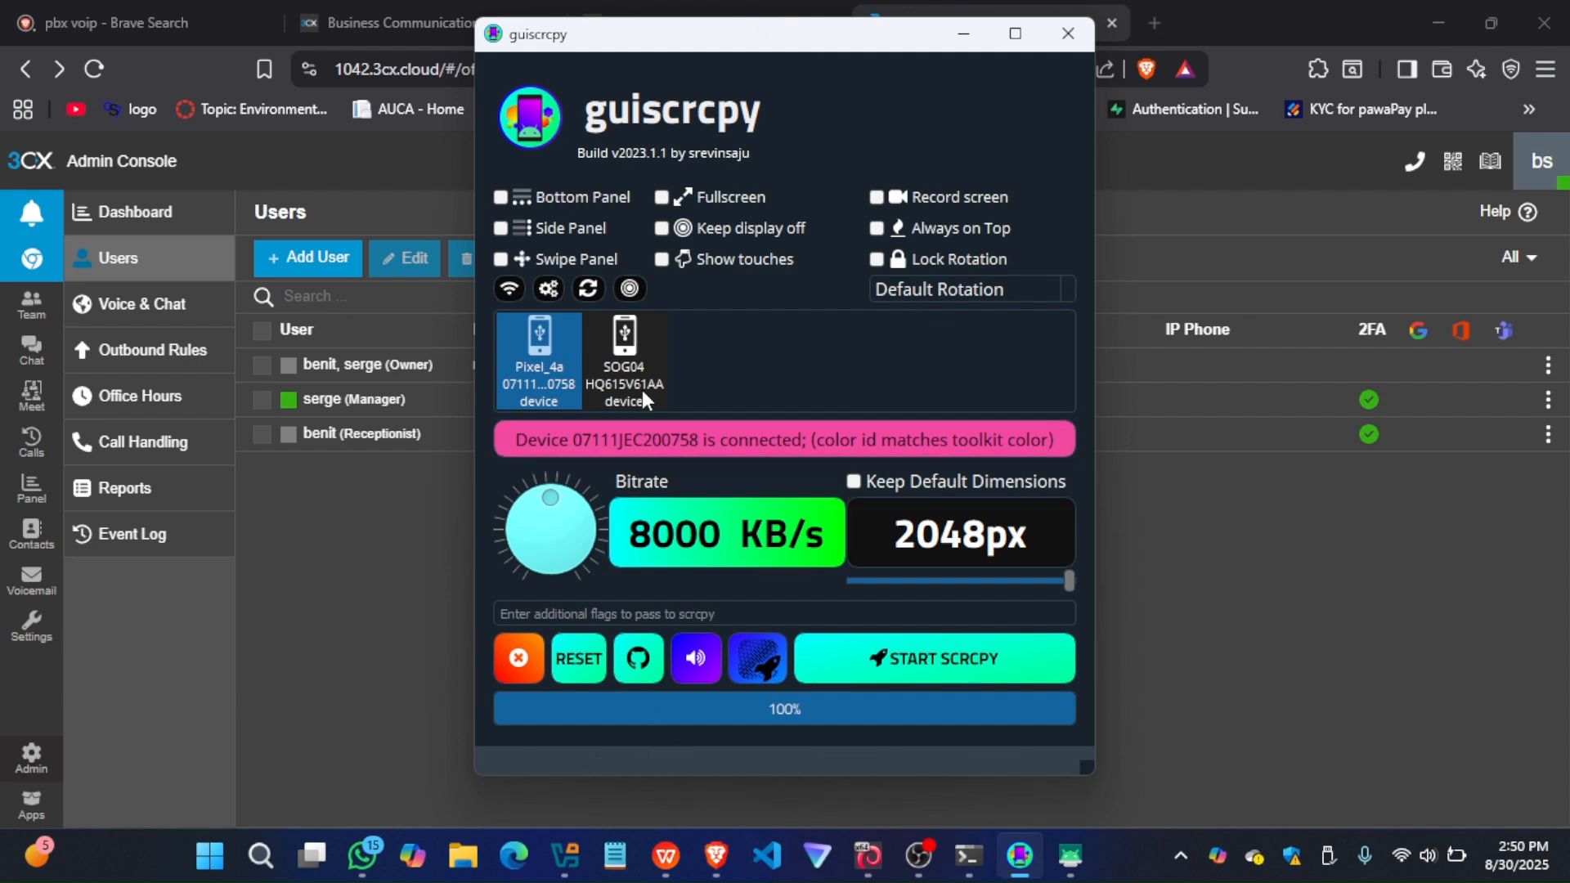
pyautogui.click(628, 364)
pyautogui.rightClick(626, 360)
pyautogui.click(941, 659)
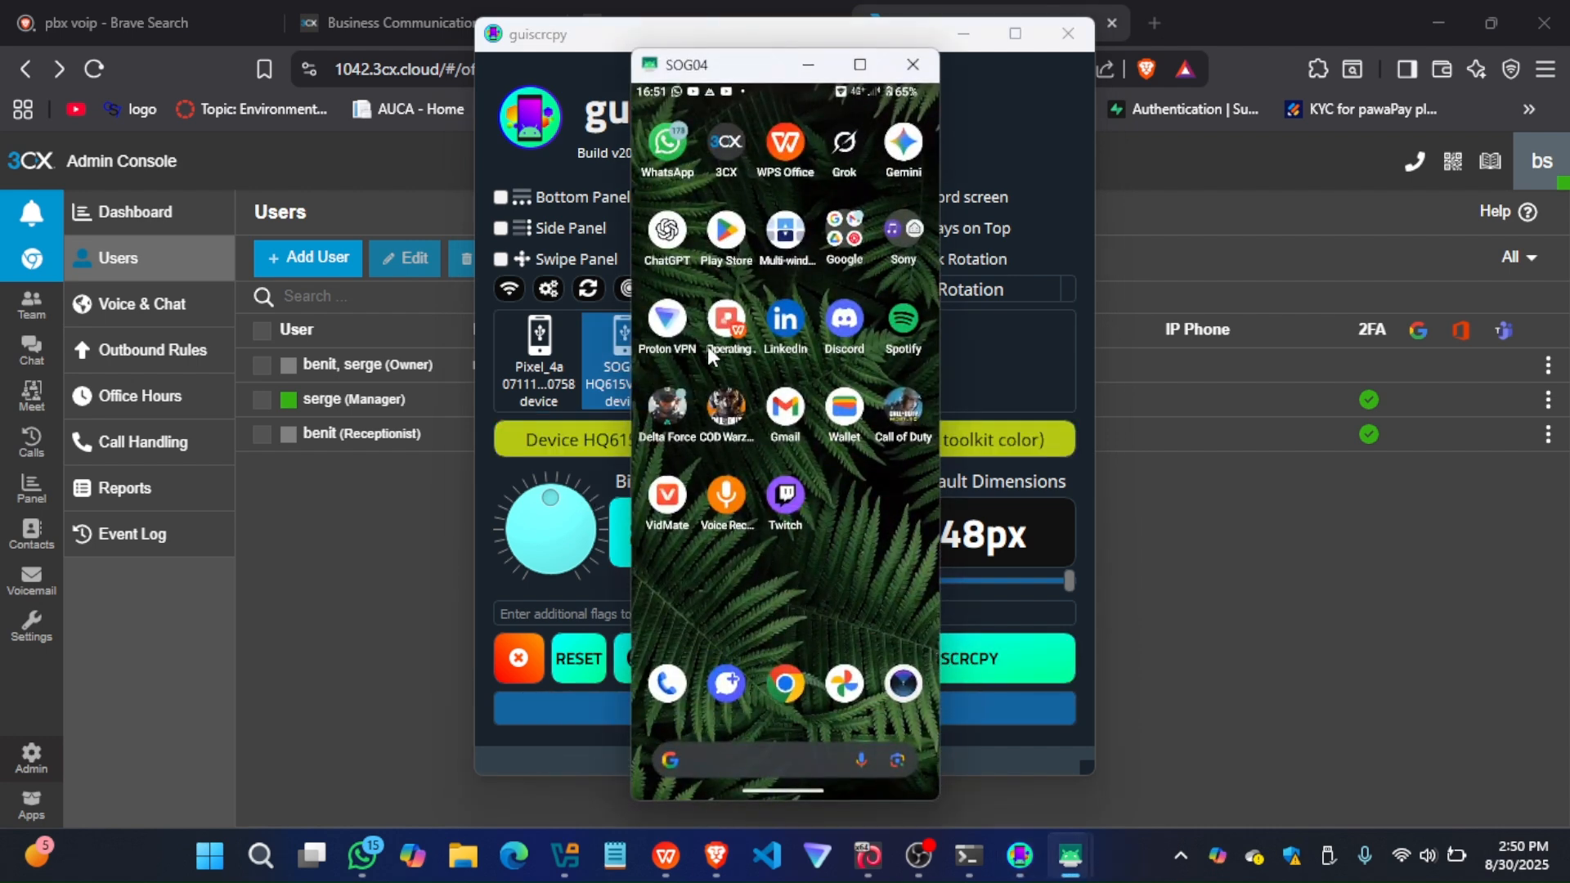
# Open the QR code scanner in the SOG04 phone's 3CX app and clear the mirroring windows away from the Users list
pyautogui.click(718, 159)
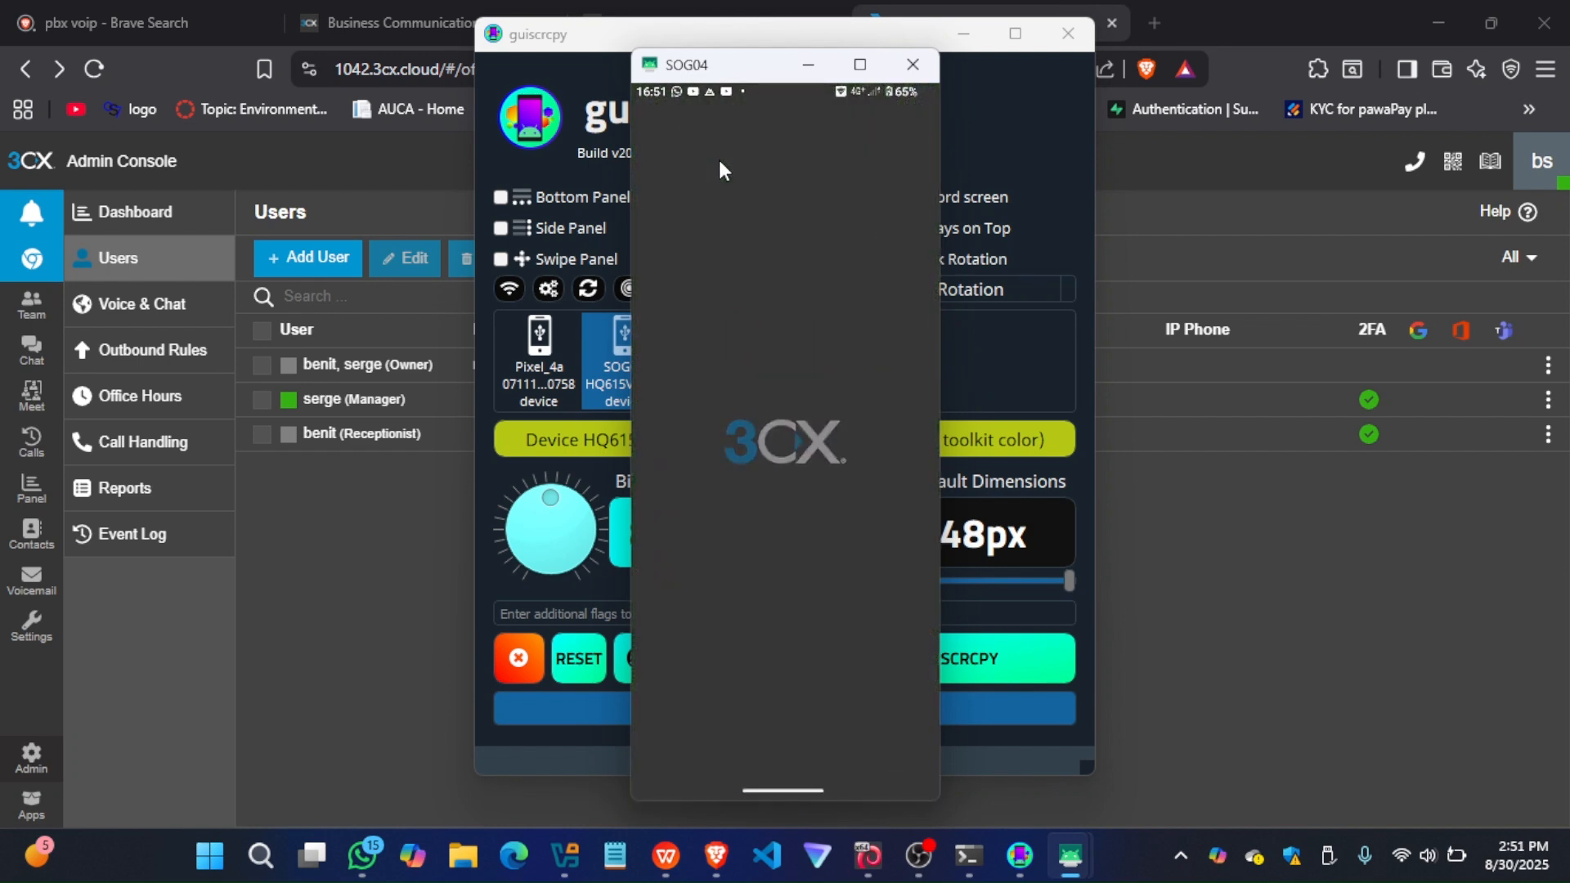
pyautogui.click(654, 118)
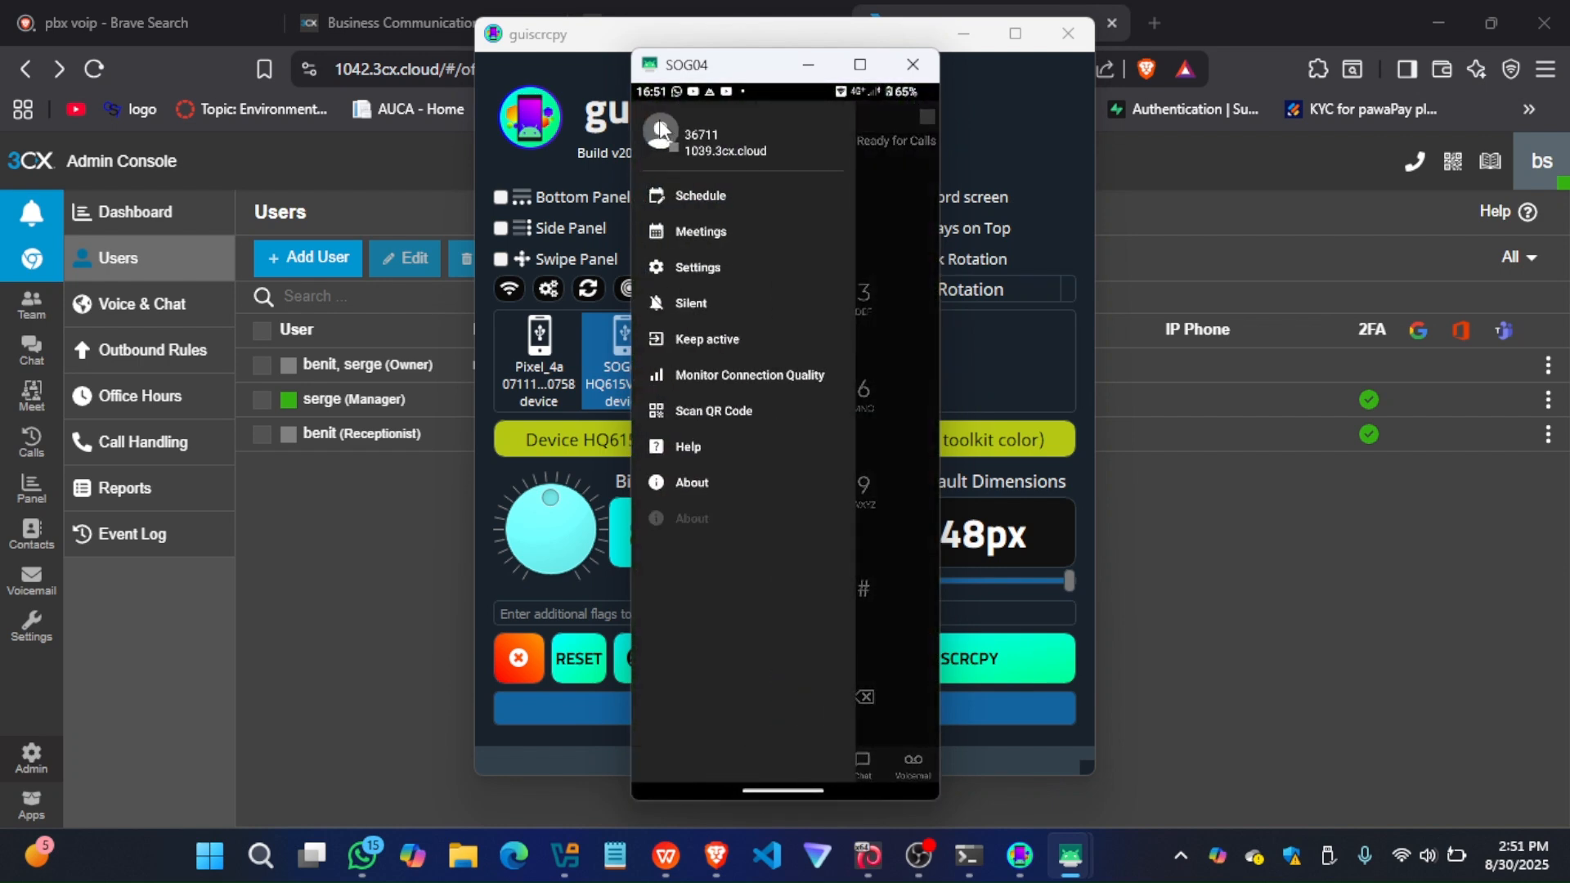
pyautogui.click(695, 407)
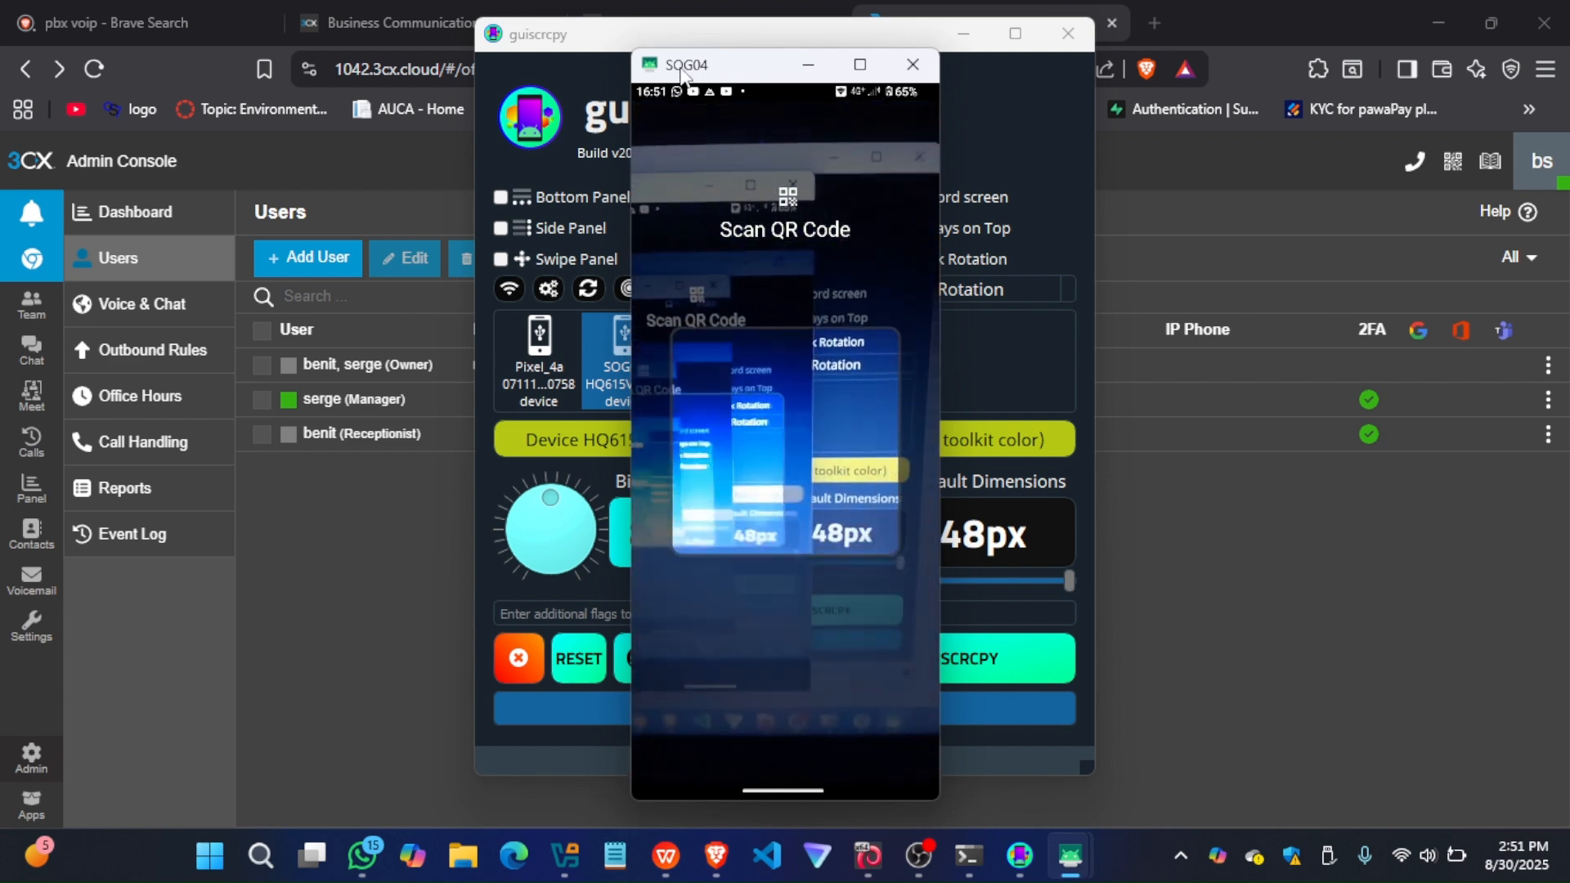
pyautogui.moveTo(675, 69); pyautogui.dragTo(1265, 178)
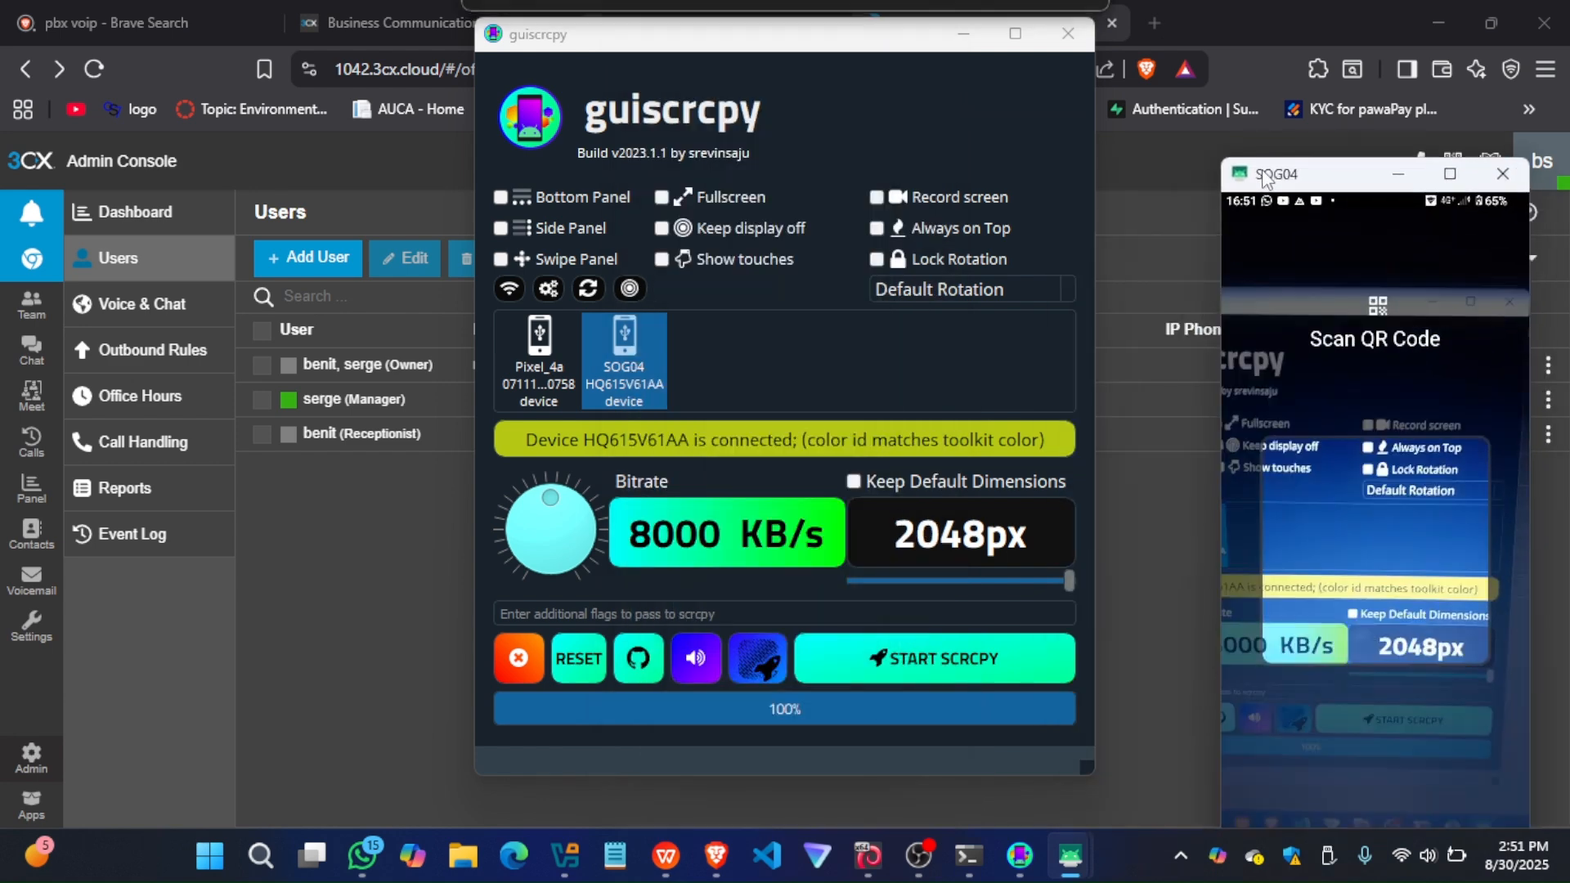
pyautogui.click(963, 34)
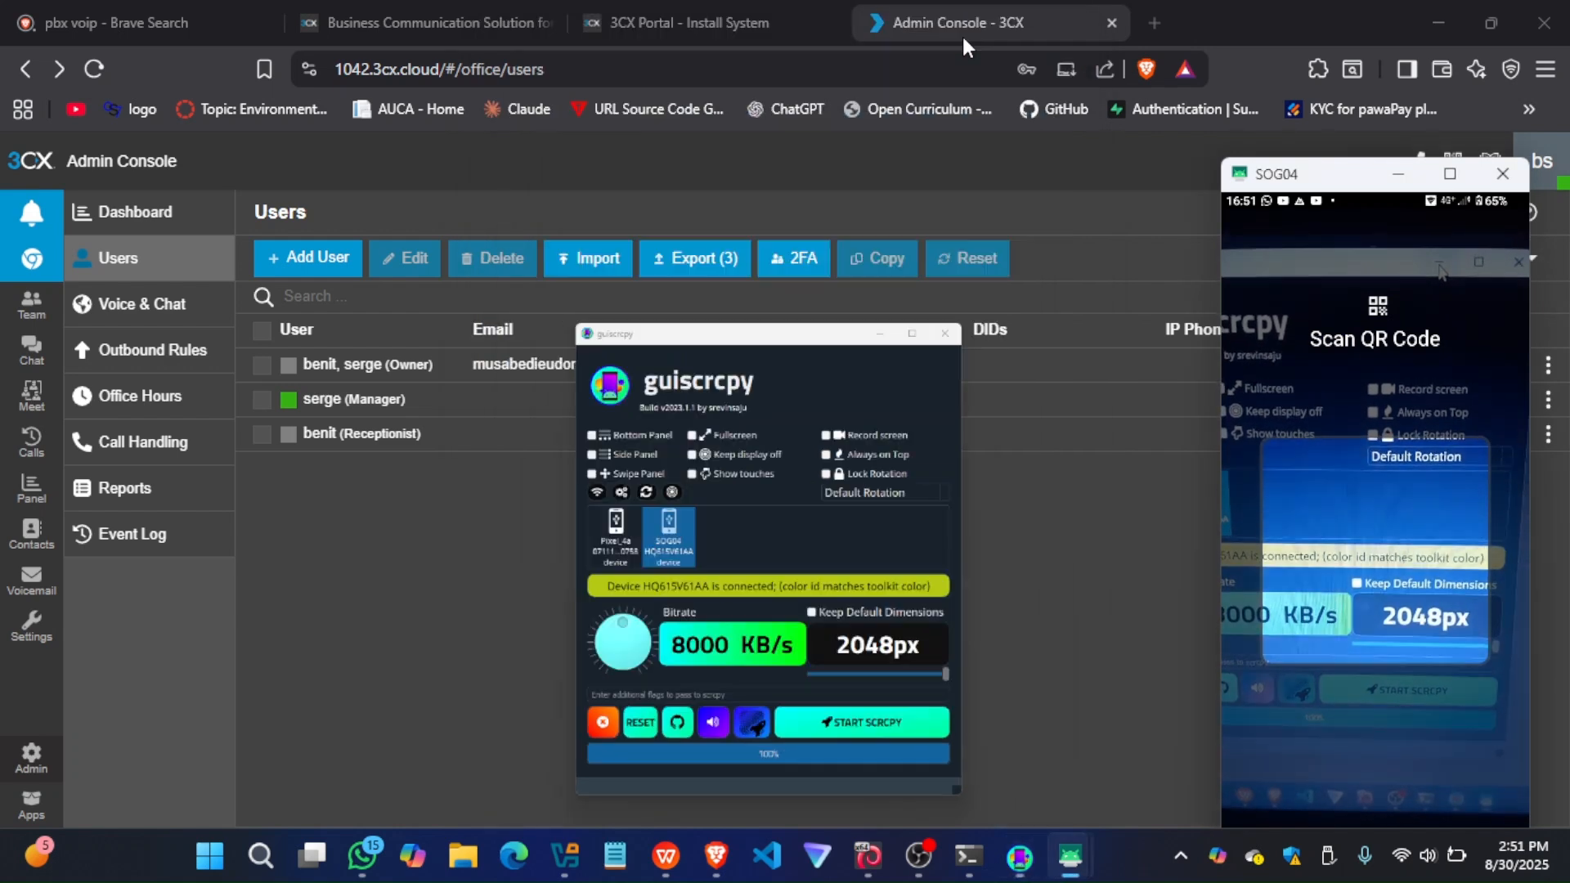
# Open the new Receptionist user for editing and display the user's QR code beside the phone's scanner
pyautogui.doubleClick(321, 433)
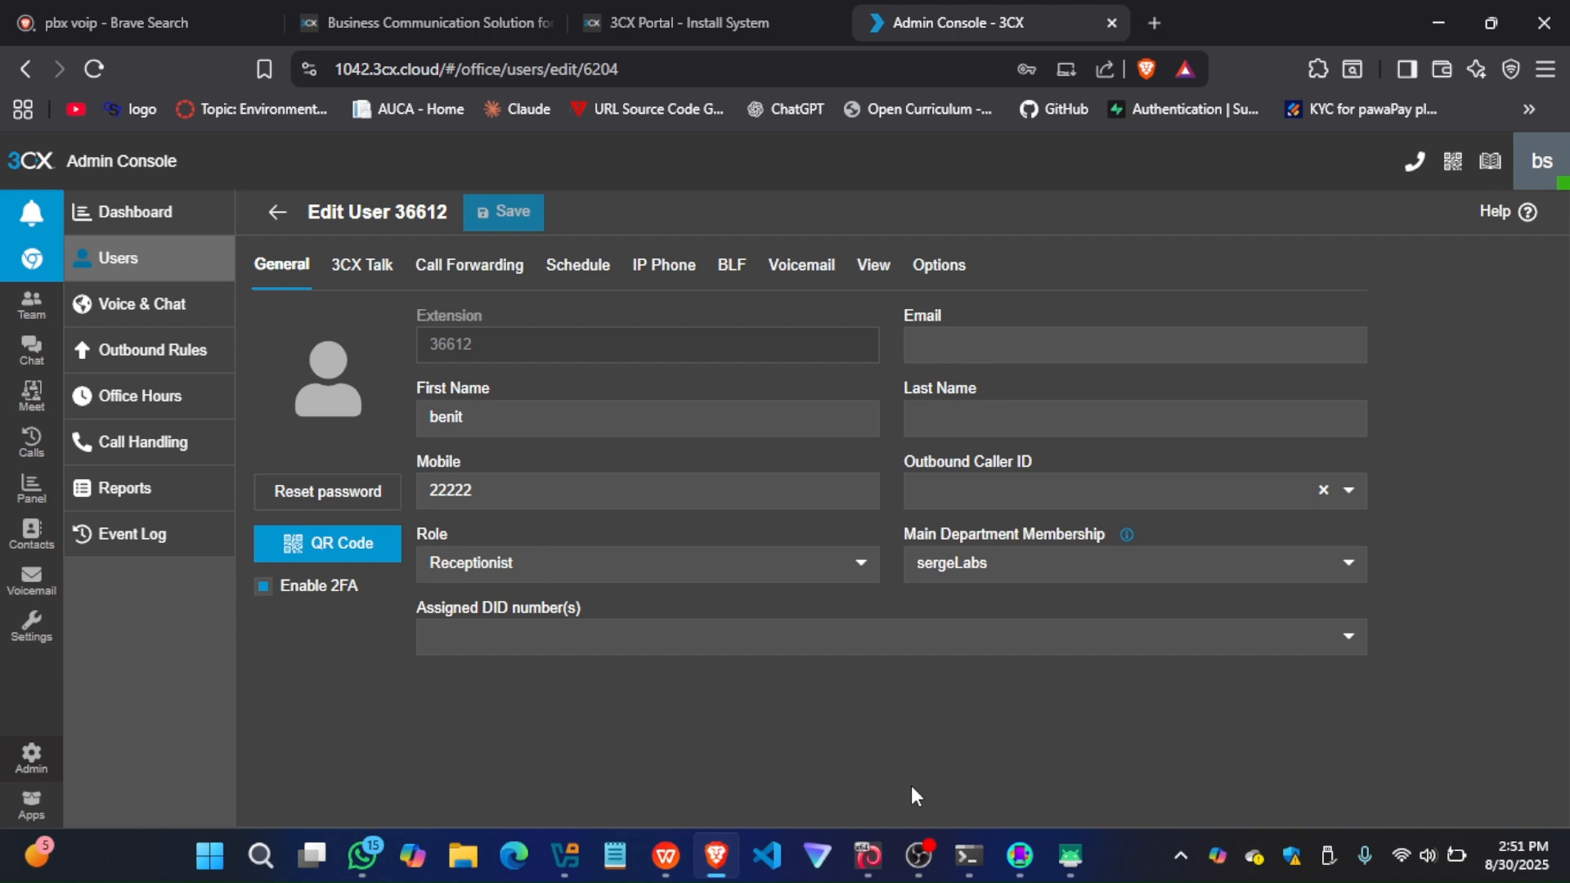
pyautogui.moveTo(1071, 855)
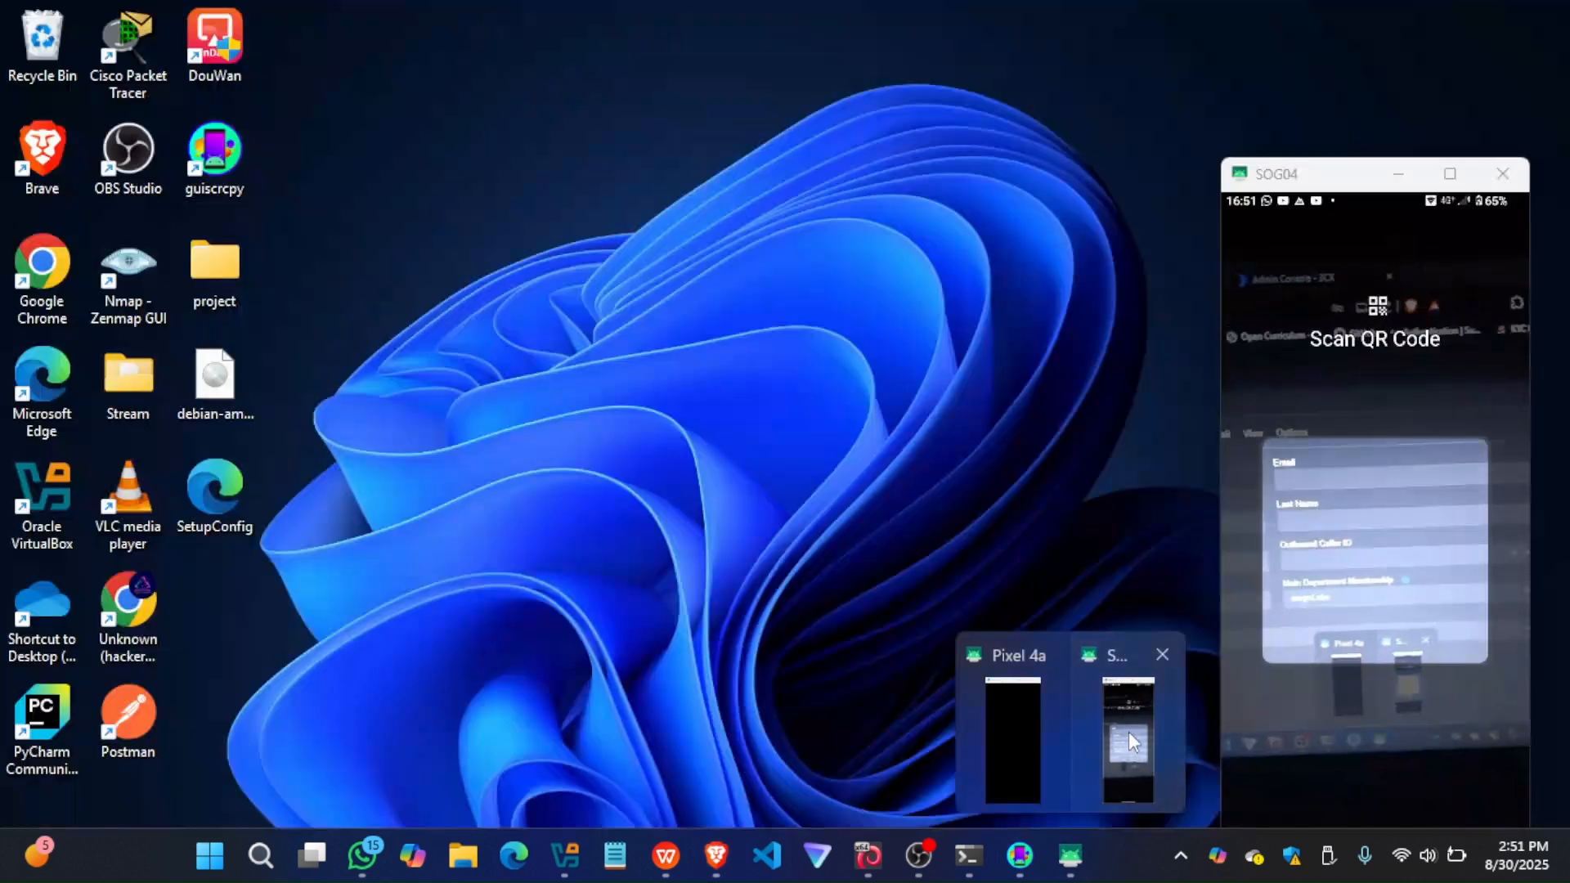
pyautogui.click(1129, 740)
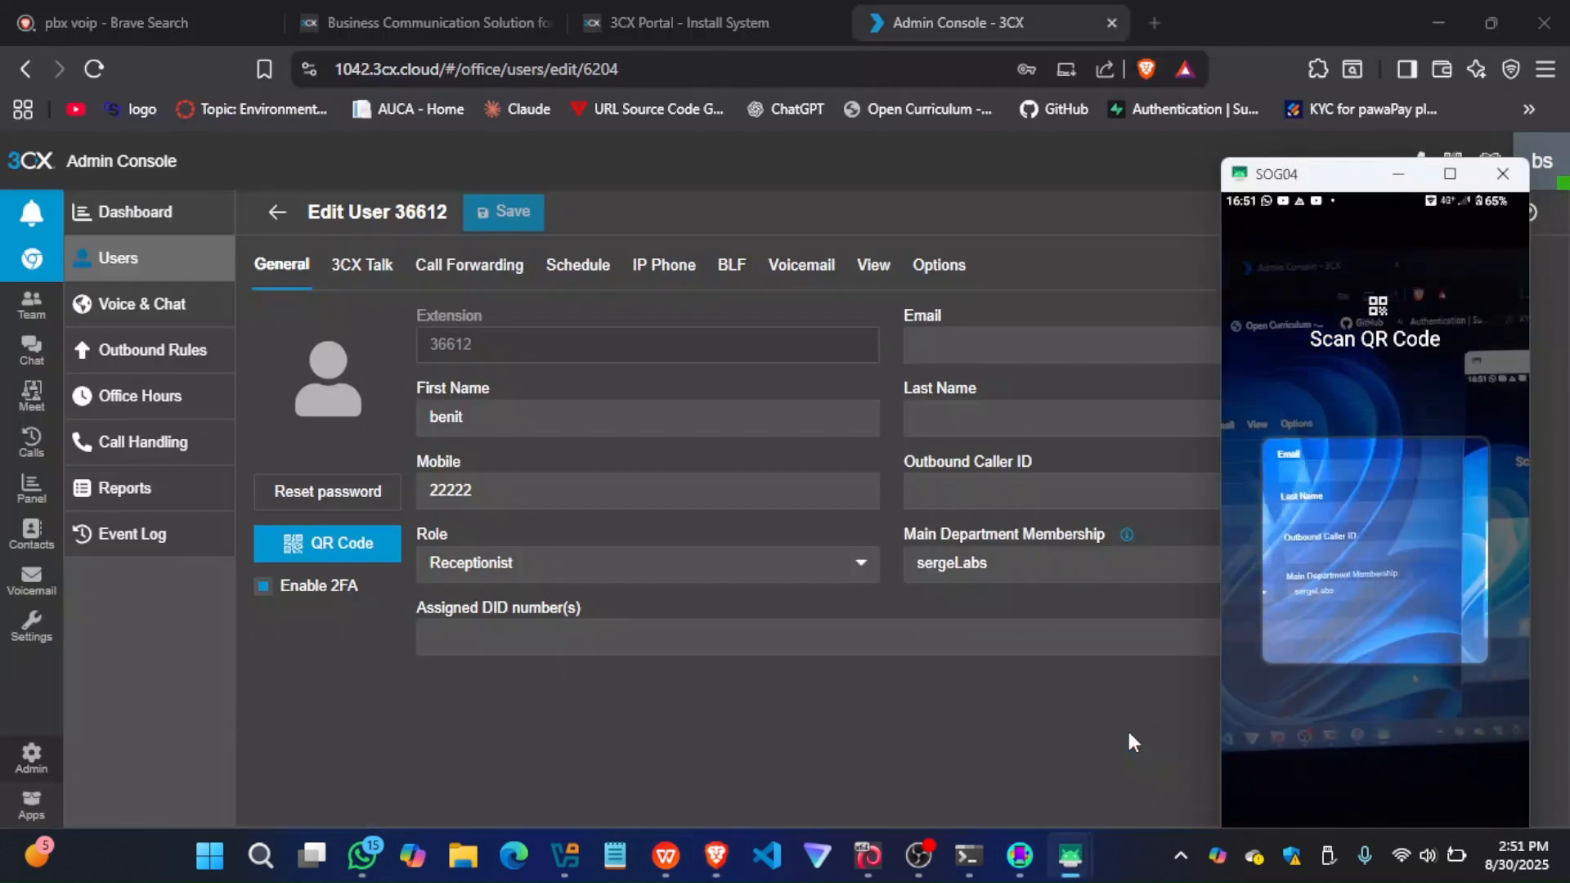
pyautogui.click(370, 542)
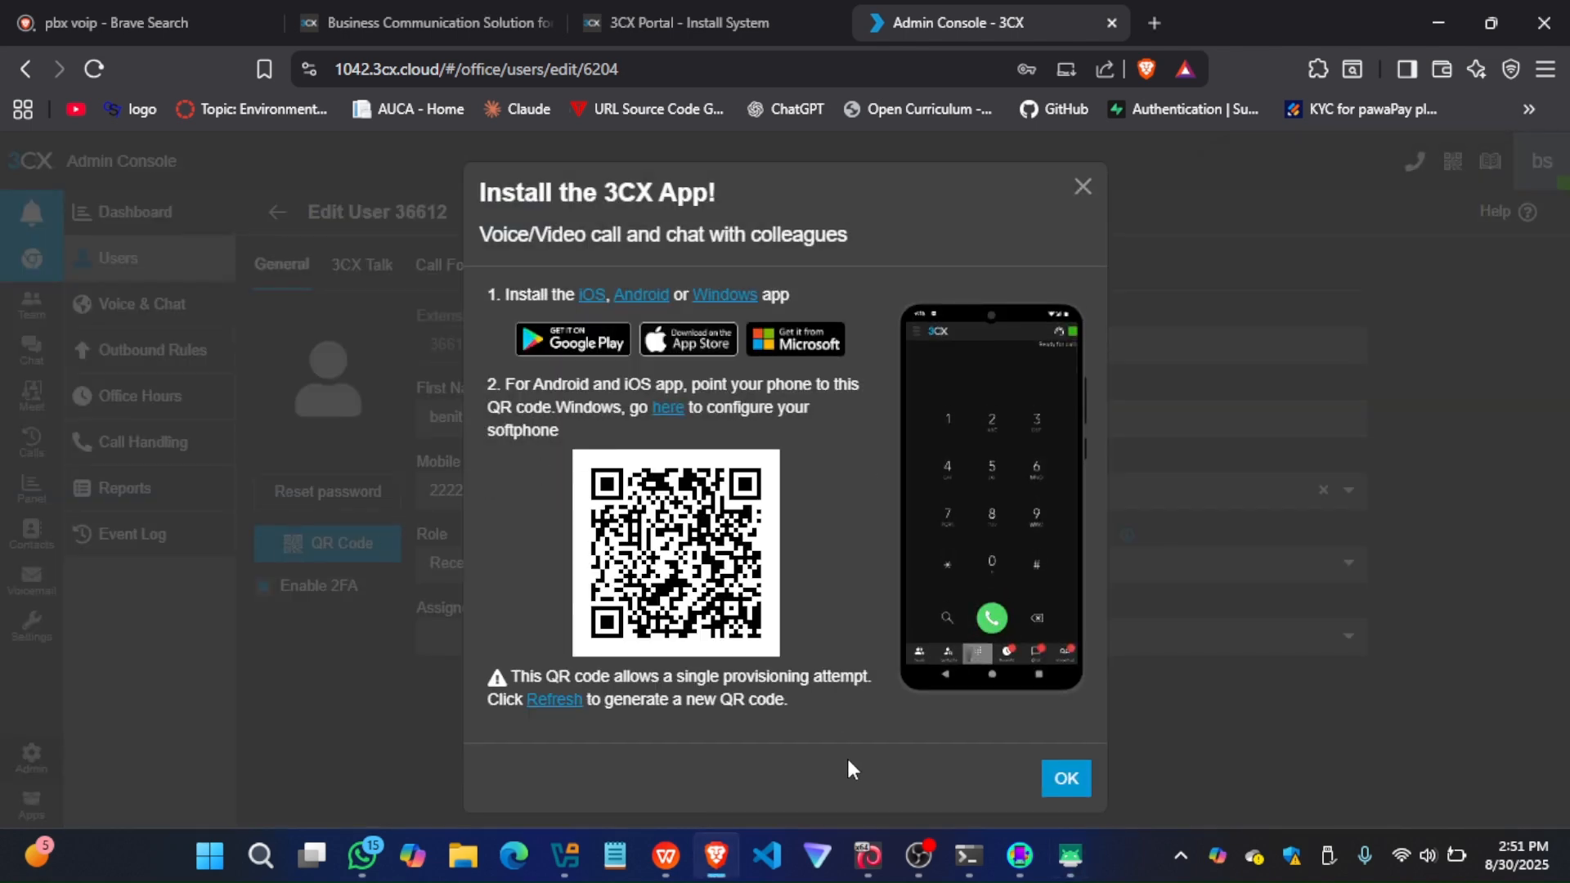
# Scan the Receptionist's QR code with the SOG04 phone, check its account in the 3CX app, and return to the Users list
pyautogui.moveTo(1070, 855)
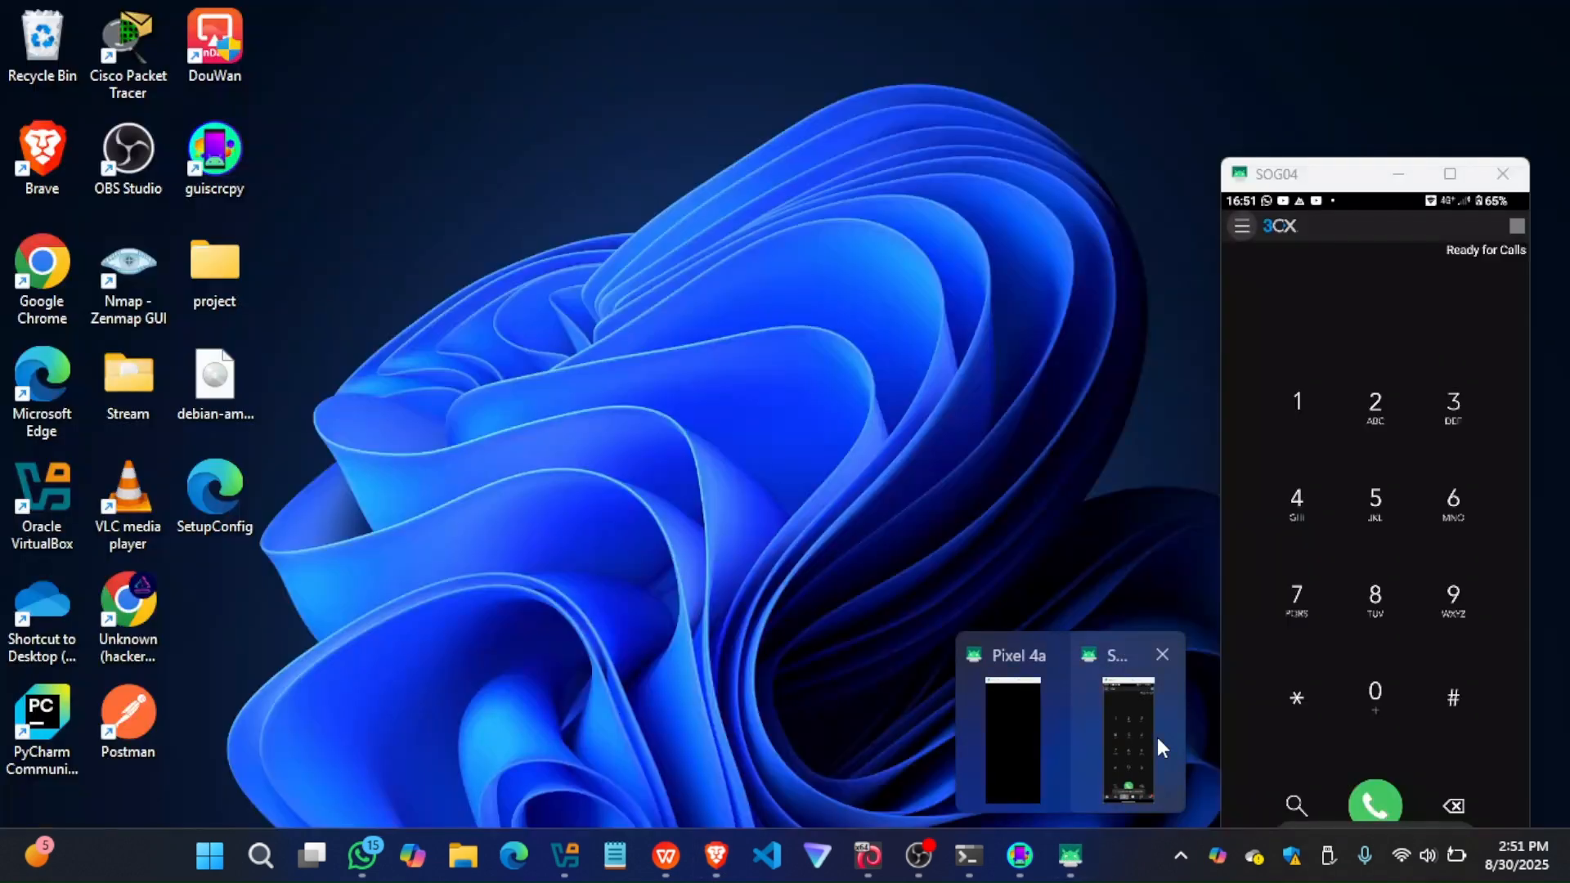
pyautogui.click(1158, 740)
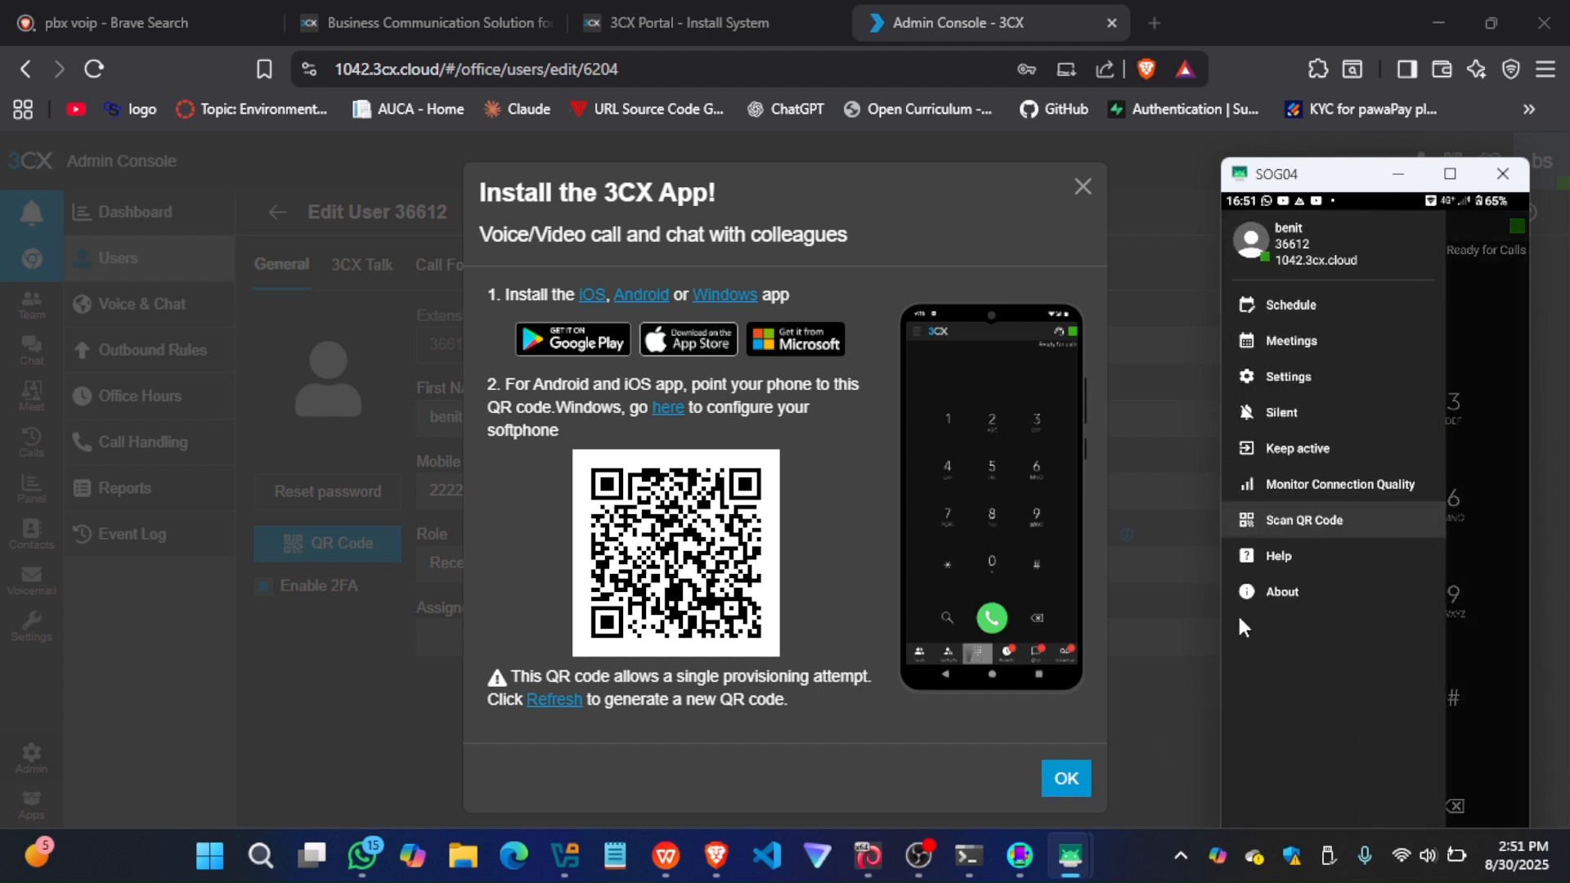
pyautogui.click(1081, 196)
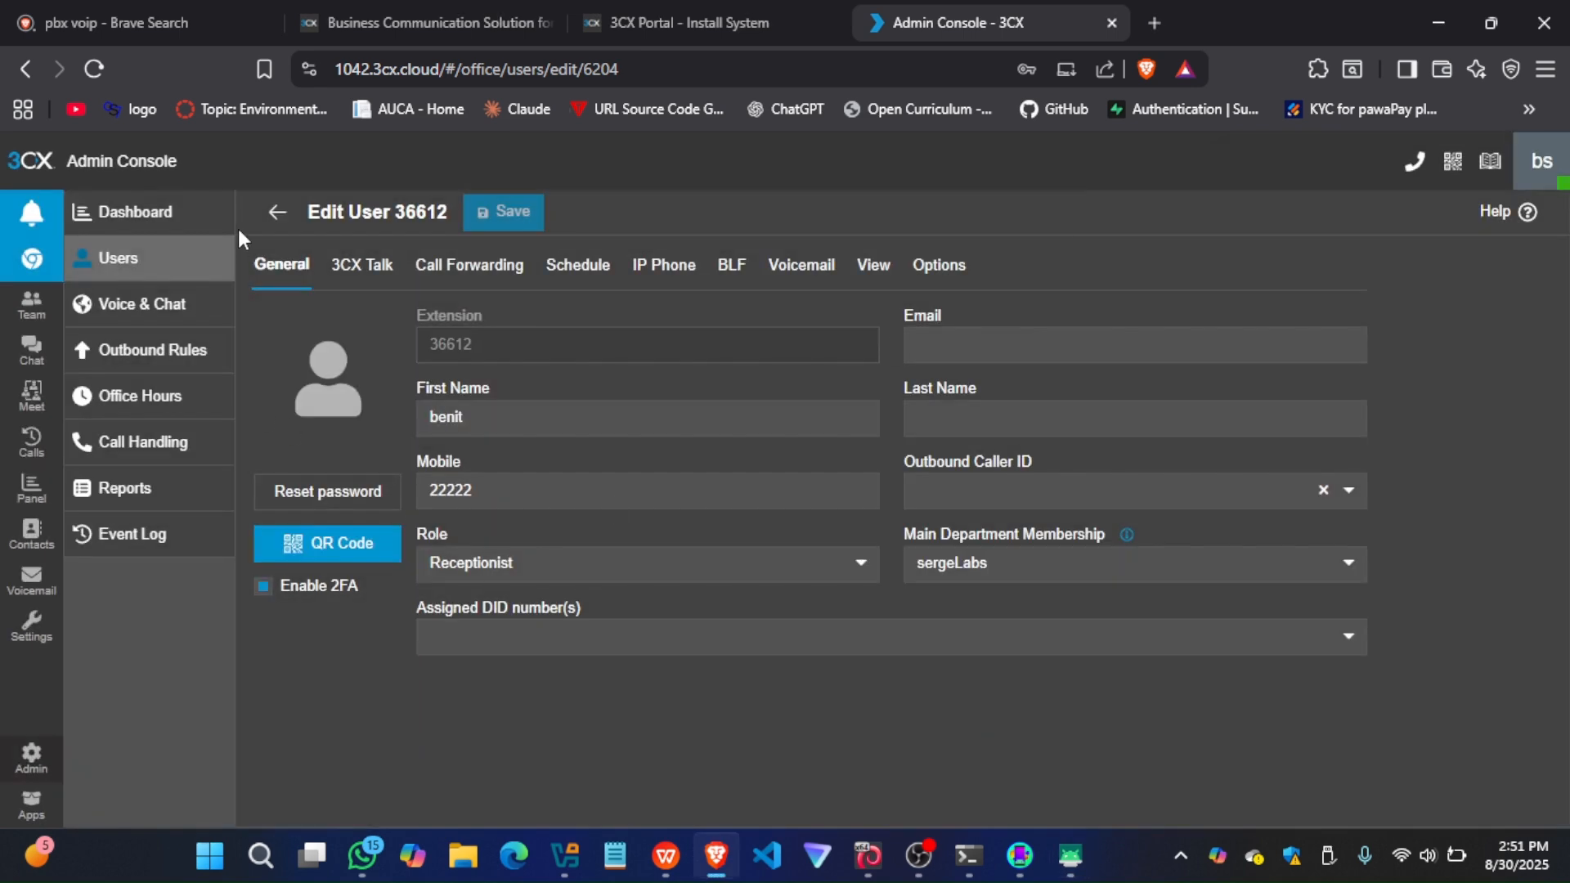
pyautogui.click(274, 215)
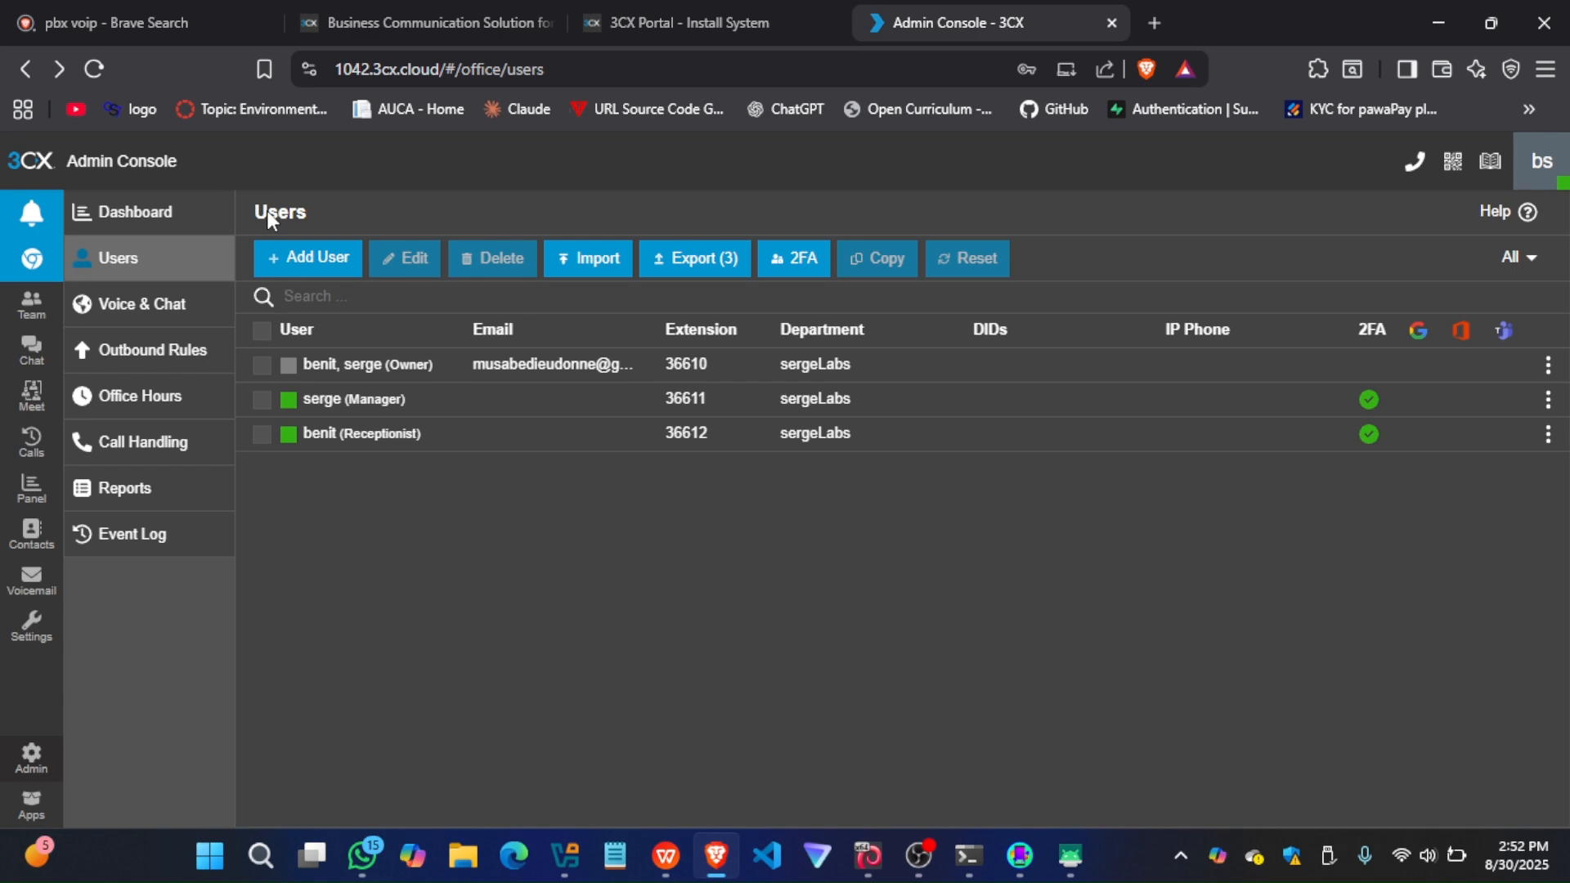
# Bring up the Pixel 4a and SOG04 phone mirrors and arrange them apart over the Users list
pyautogui.moveTo(1070, 855)
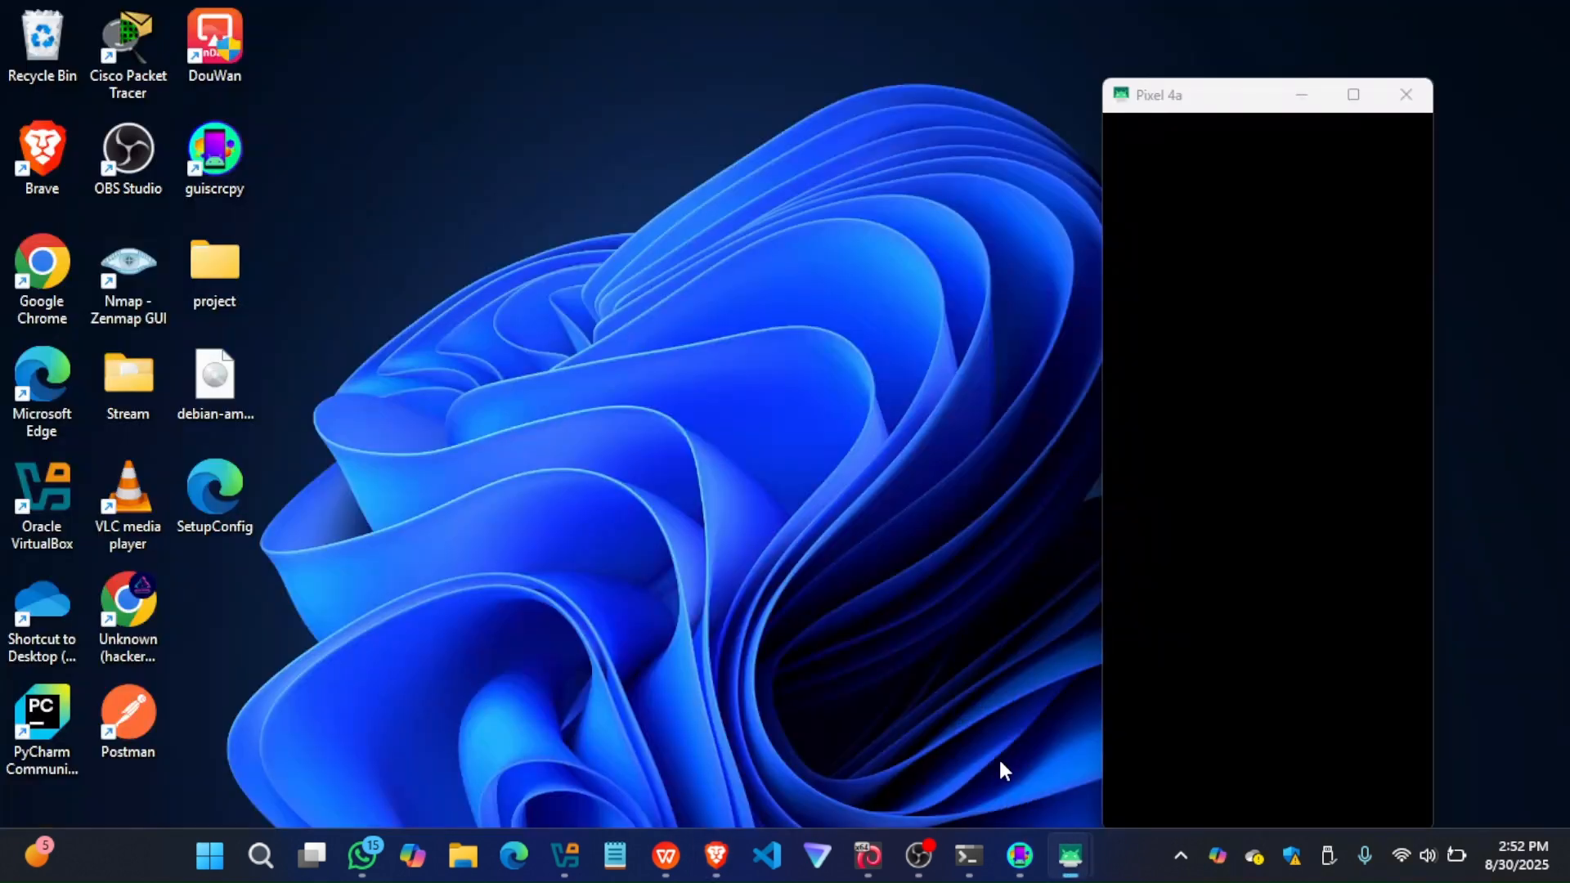
pyautogui.click(998, 757)
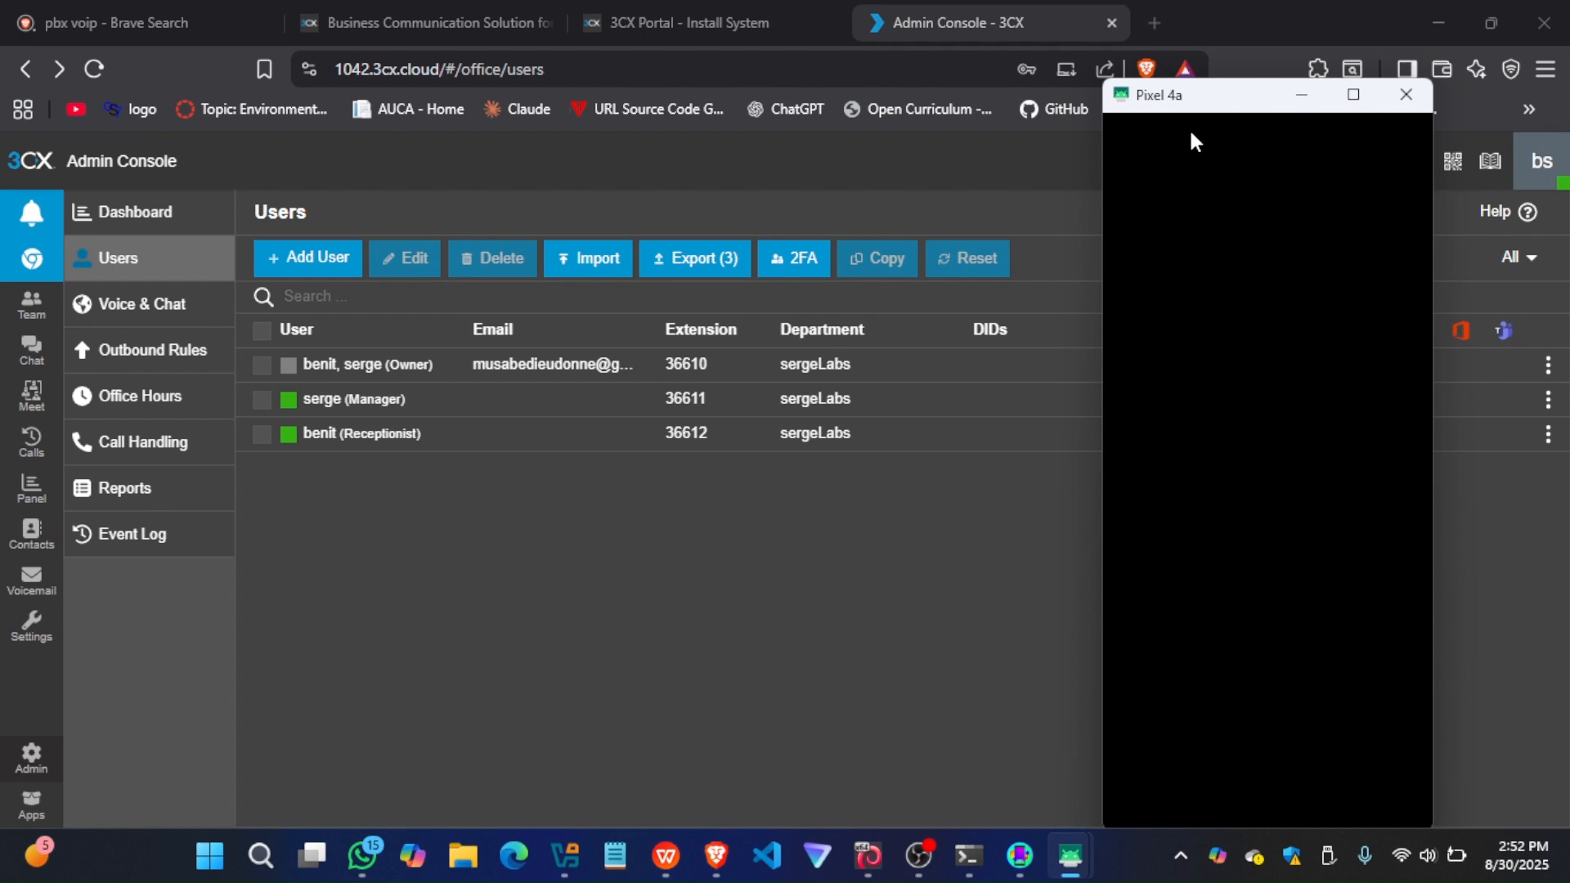
pyautogui.moveTo(1188, 99); pyautogui.dragTo(263, 43)
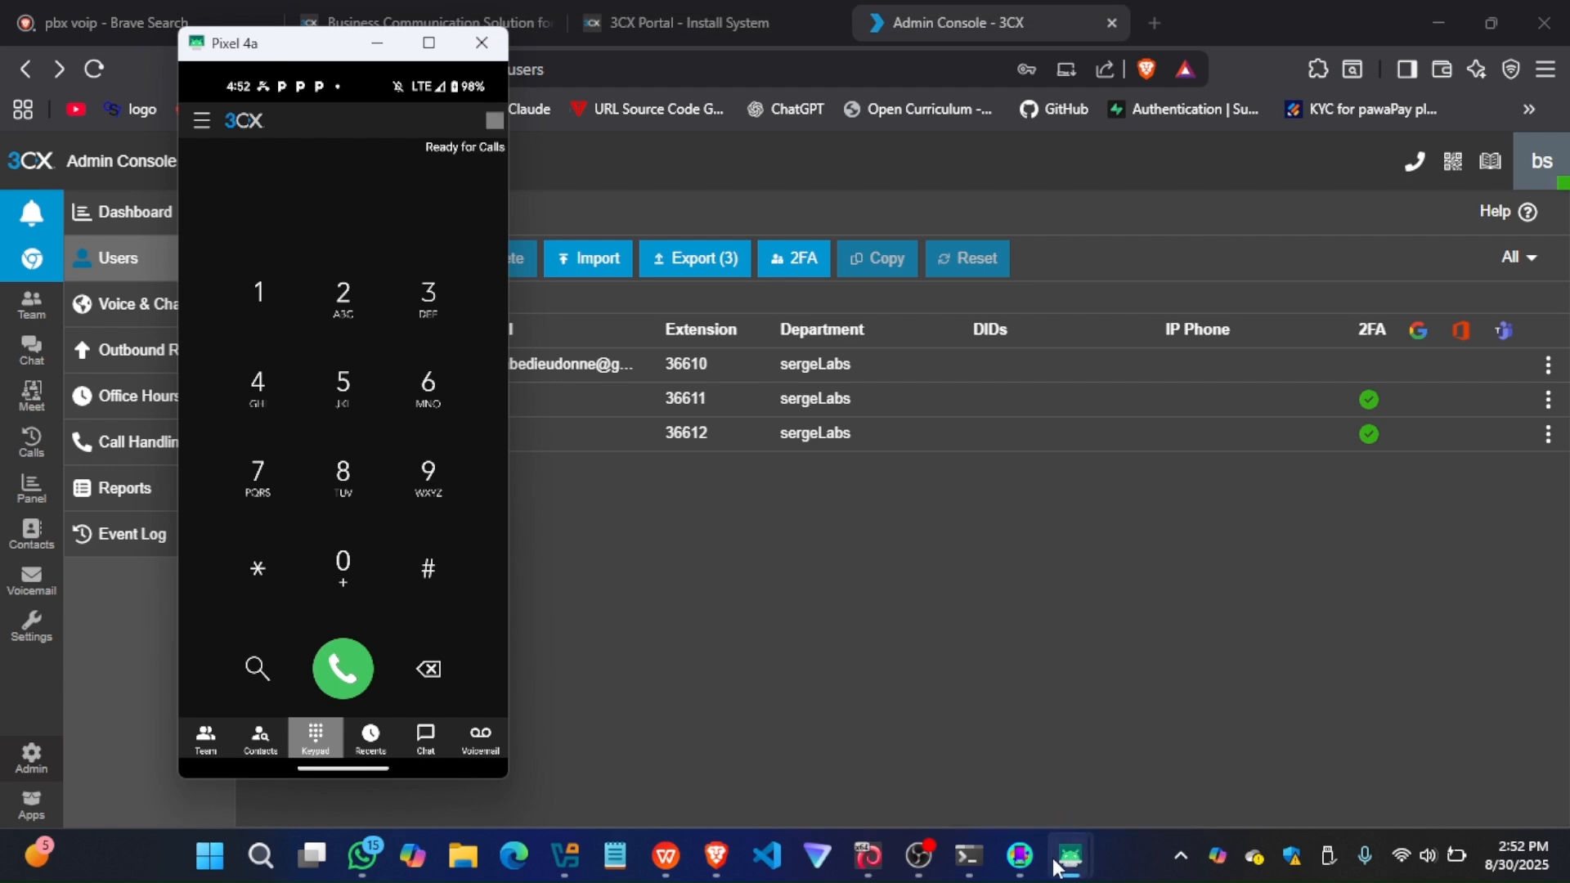
pyautogui.moveTo(1058, 865)
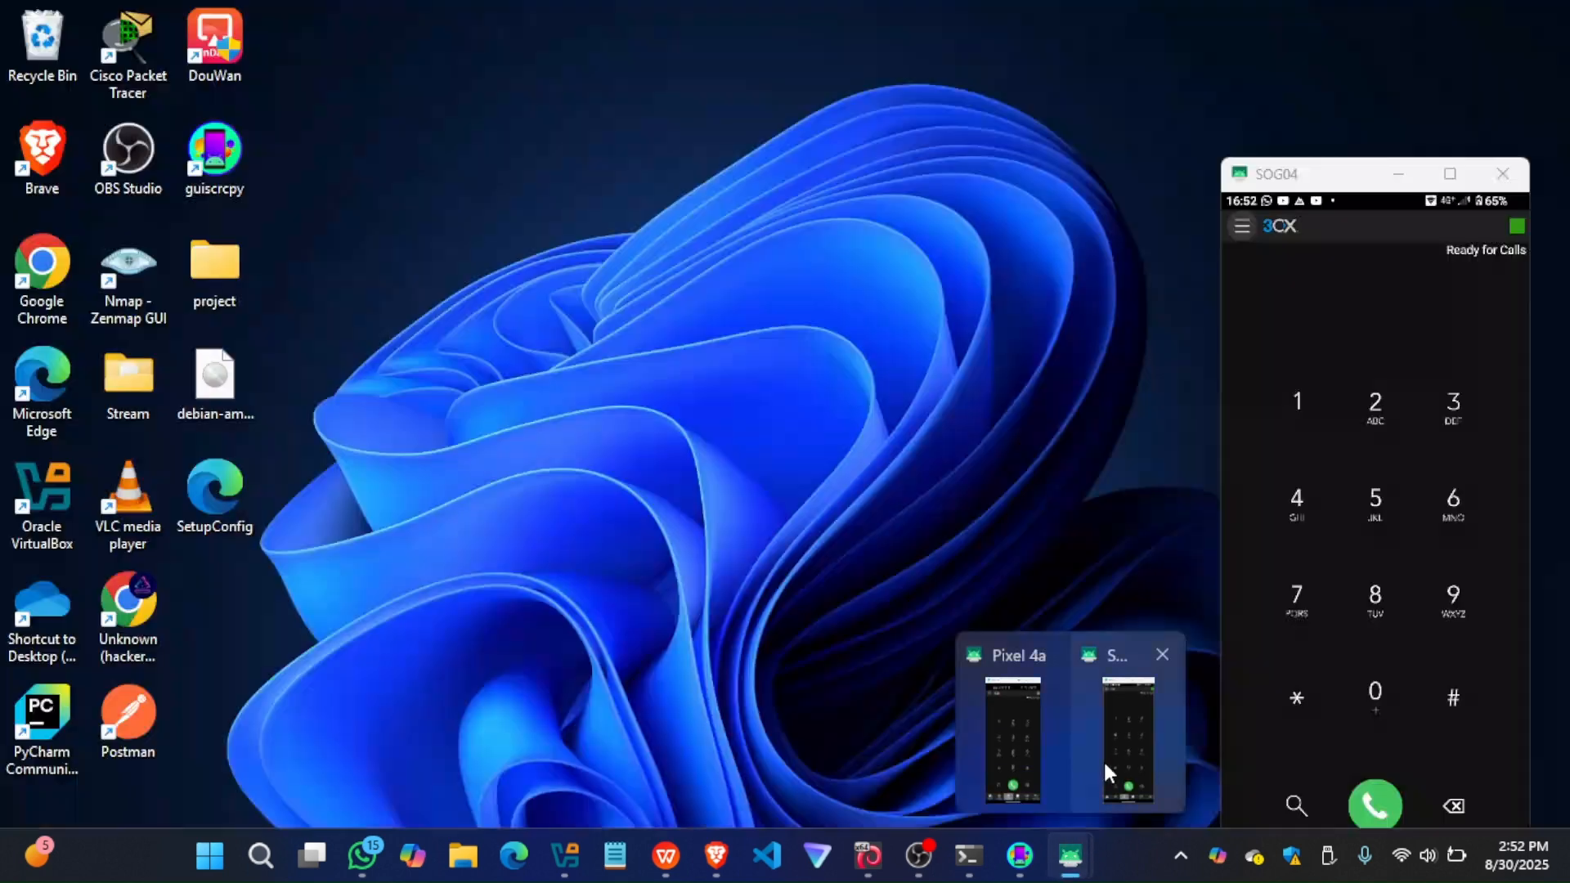
pyautogui.click(1127, 757)
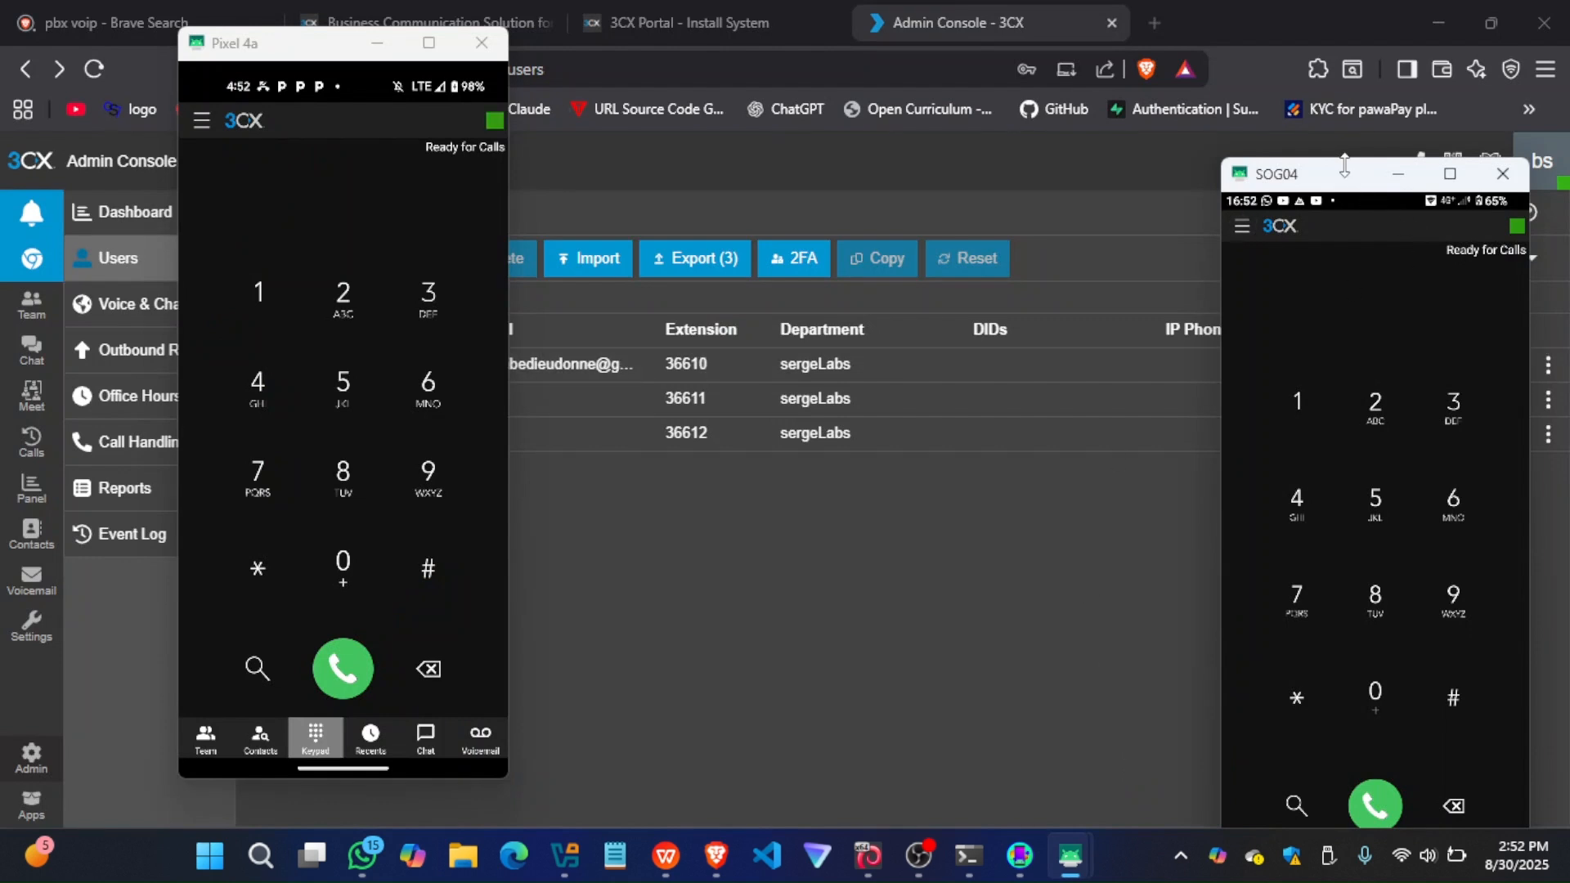
pyautogui.moveTo(1350, 178); pyautogui.dragTo(1171, 62)
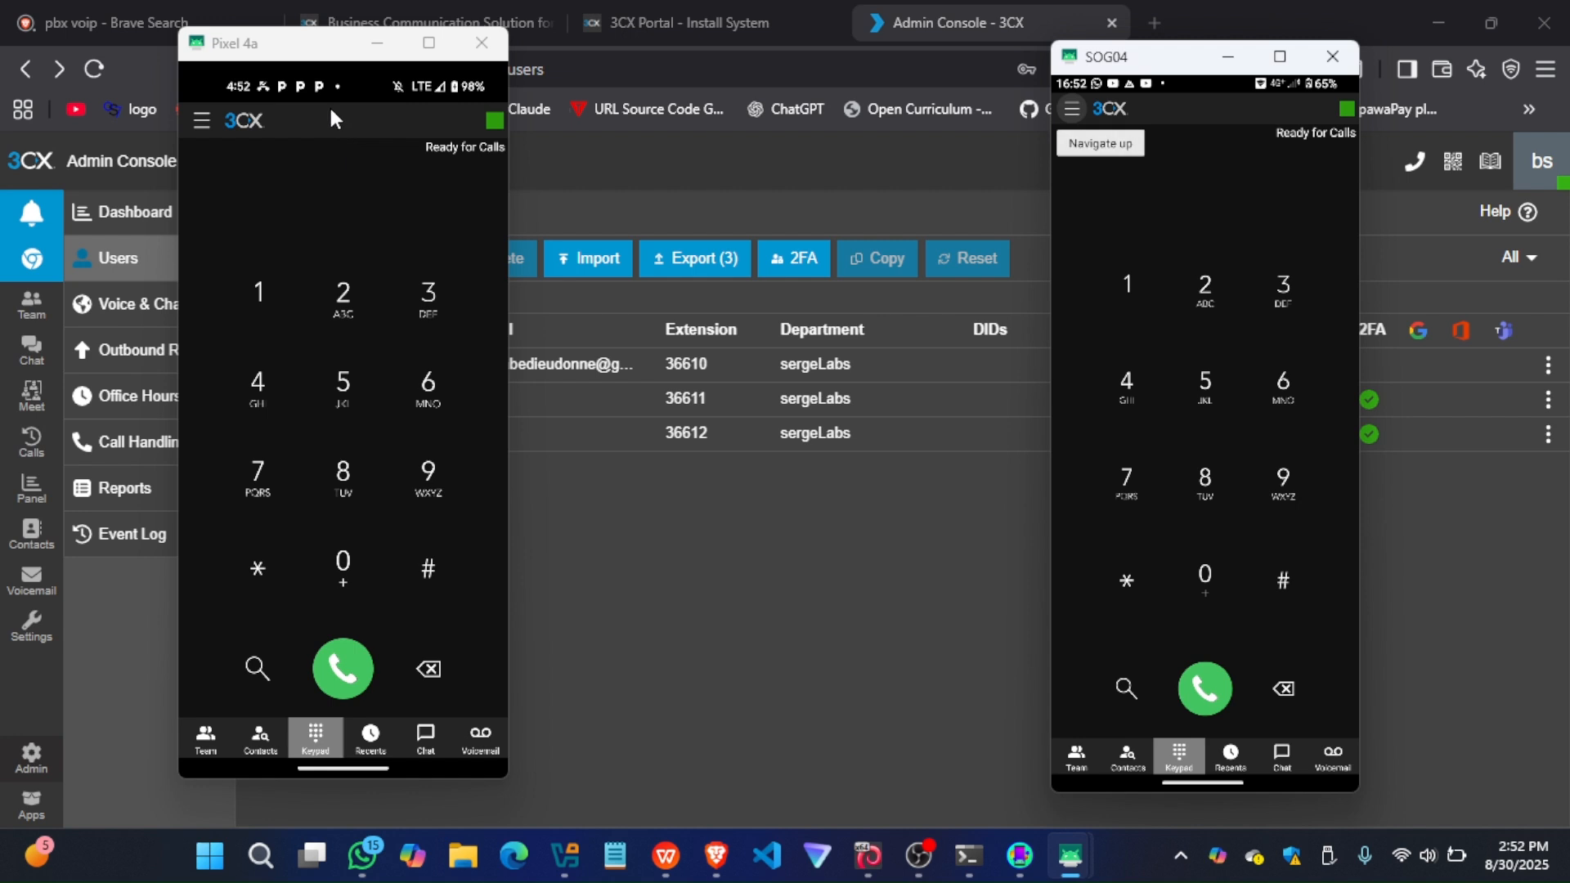
pyautogui.moveTo(317, 54); pyautogui.dragTo(247, 532)
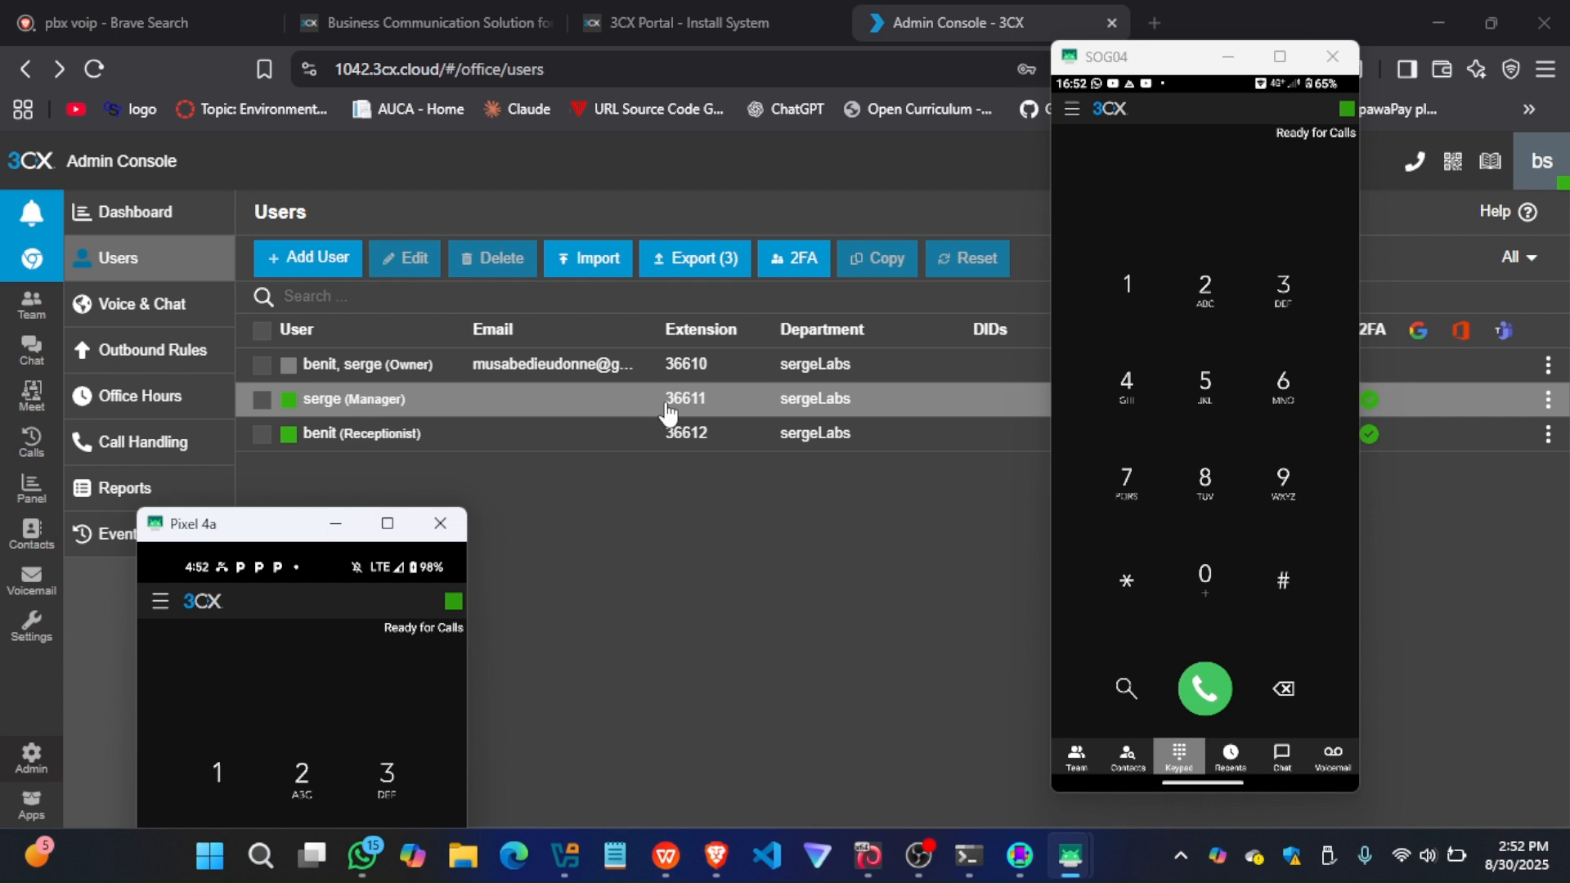
pyautogui.moveTo(292, 523); pyautogui.dragTo(307, 207)
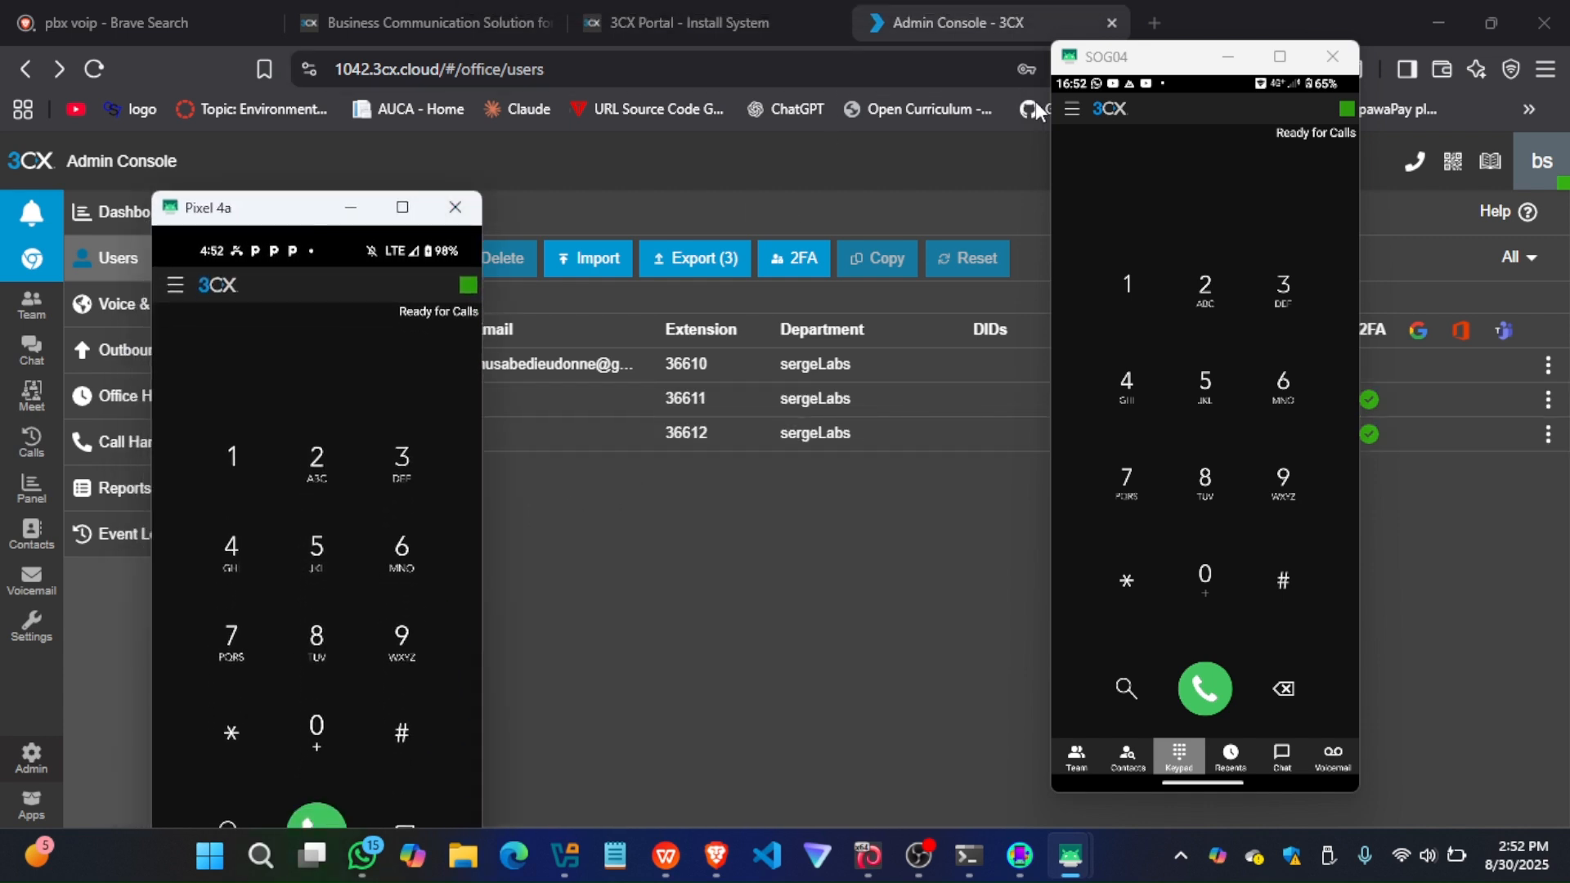
# Show the SOG04 phone's account details and enter the Receptionist's extension on the Pixel 4a's 3CX keypad
pyautogui.click(1073, 109)
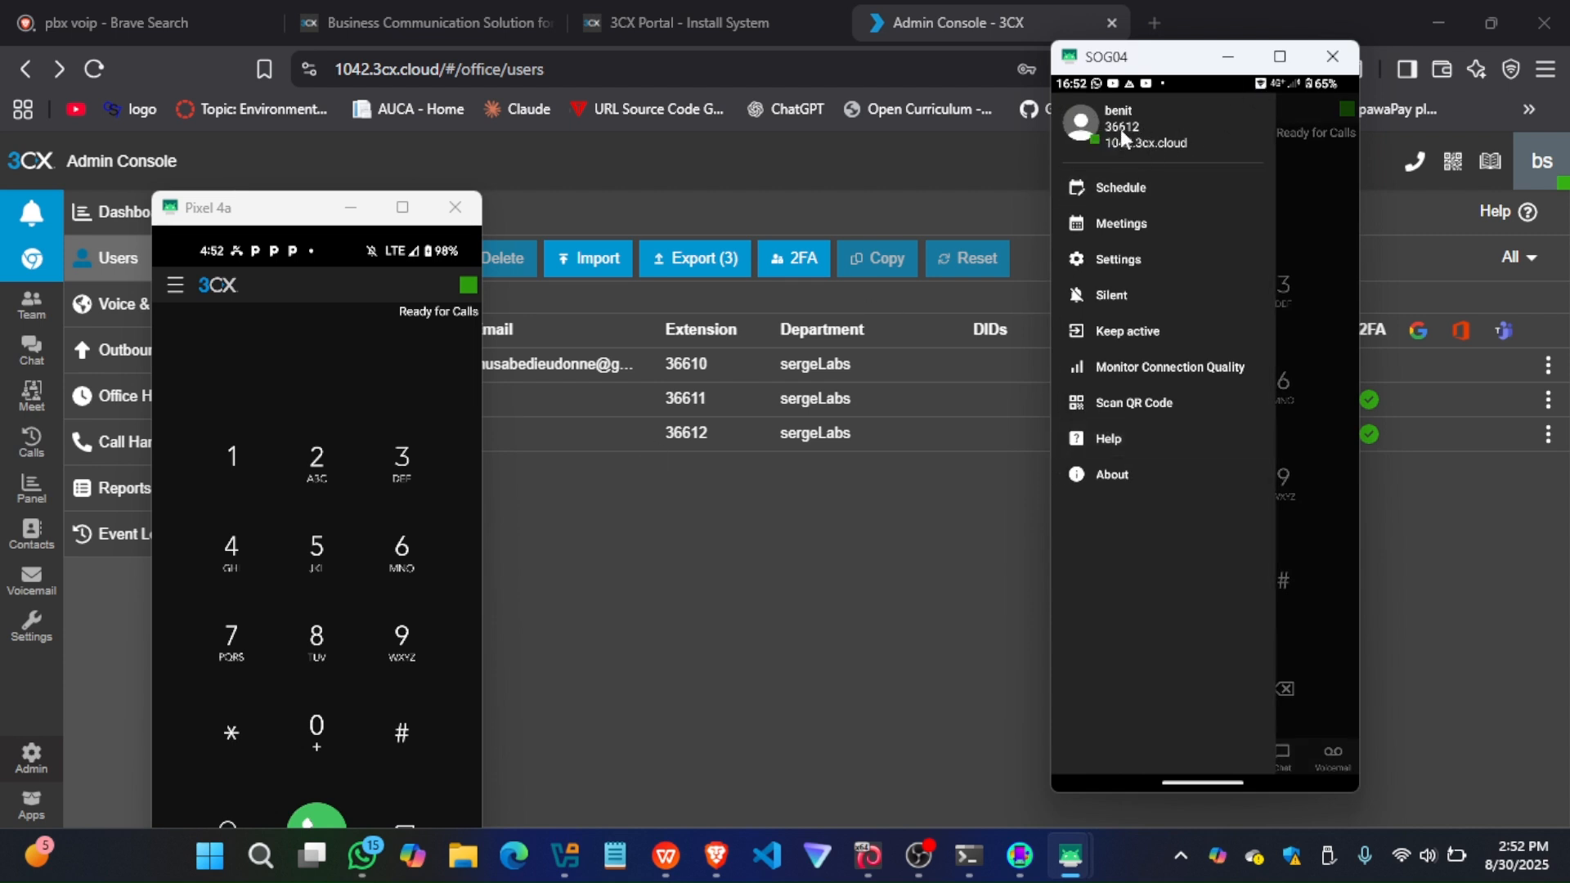
pyautogui.click(403, 481)
pyautogui.click(399, 552)
pyautogui.click(399, 552)
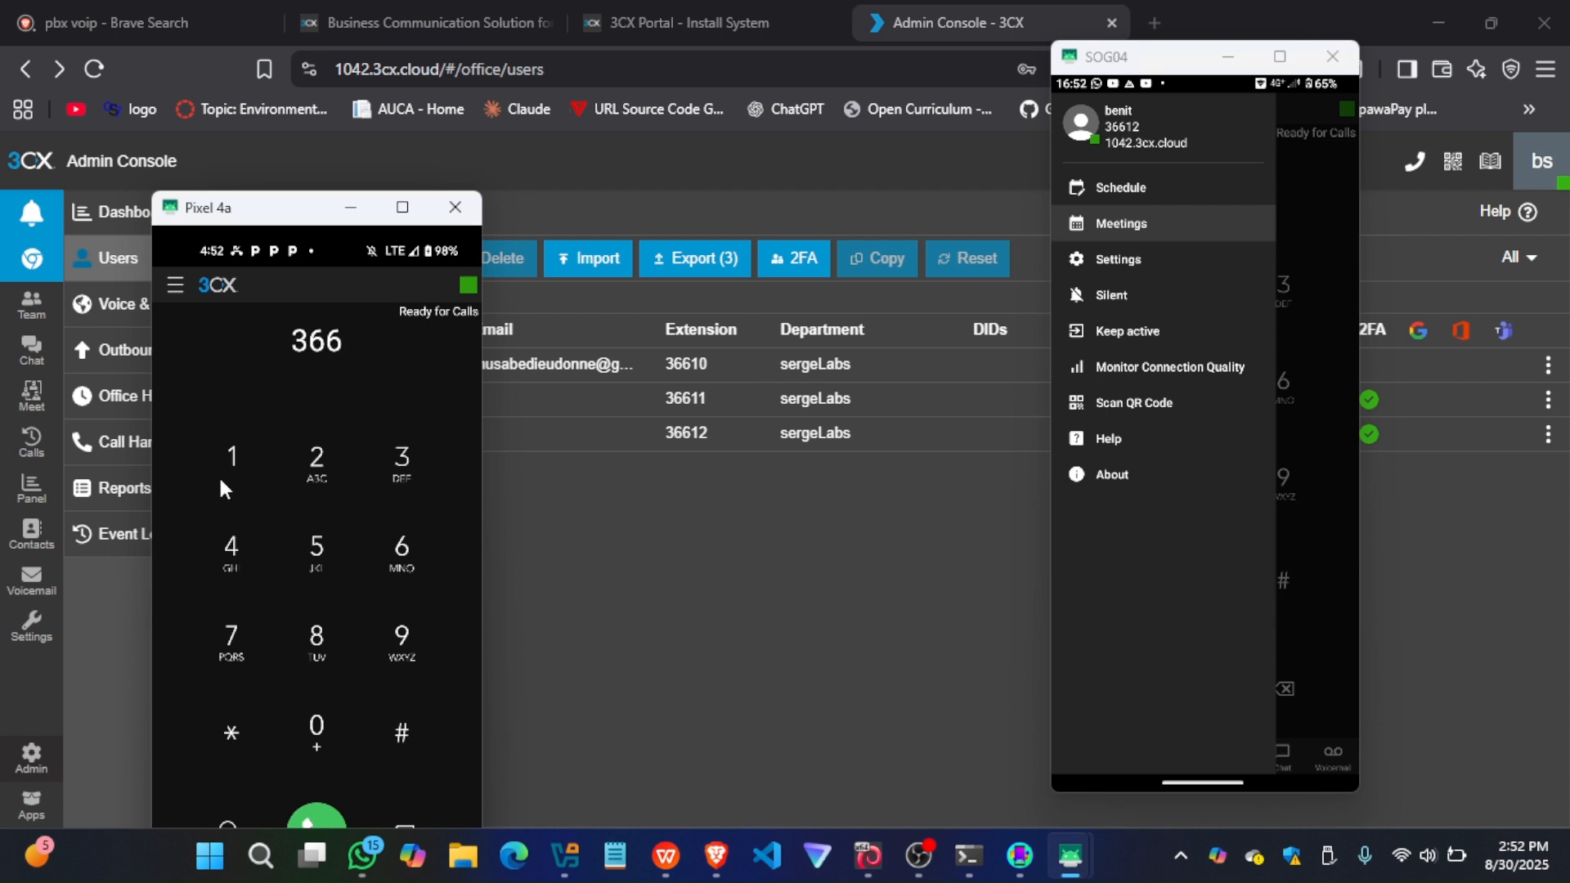
pyautogui.click(235, 452)
pyautogui.click(311, 467)
# Bring the Pixel 4a's whole keypad into view, return the SOG04 phone to its keypad, and call the Receptionist's extension from the Pixel 4a
pyautogui.moveTo(290, 210); pyautogui.dragTo(282, 102)
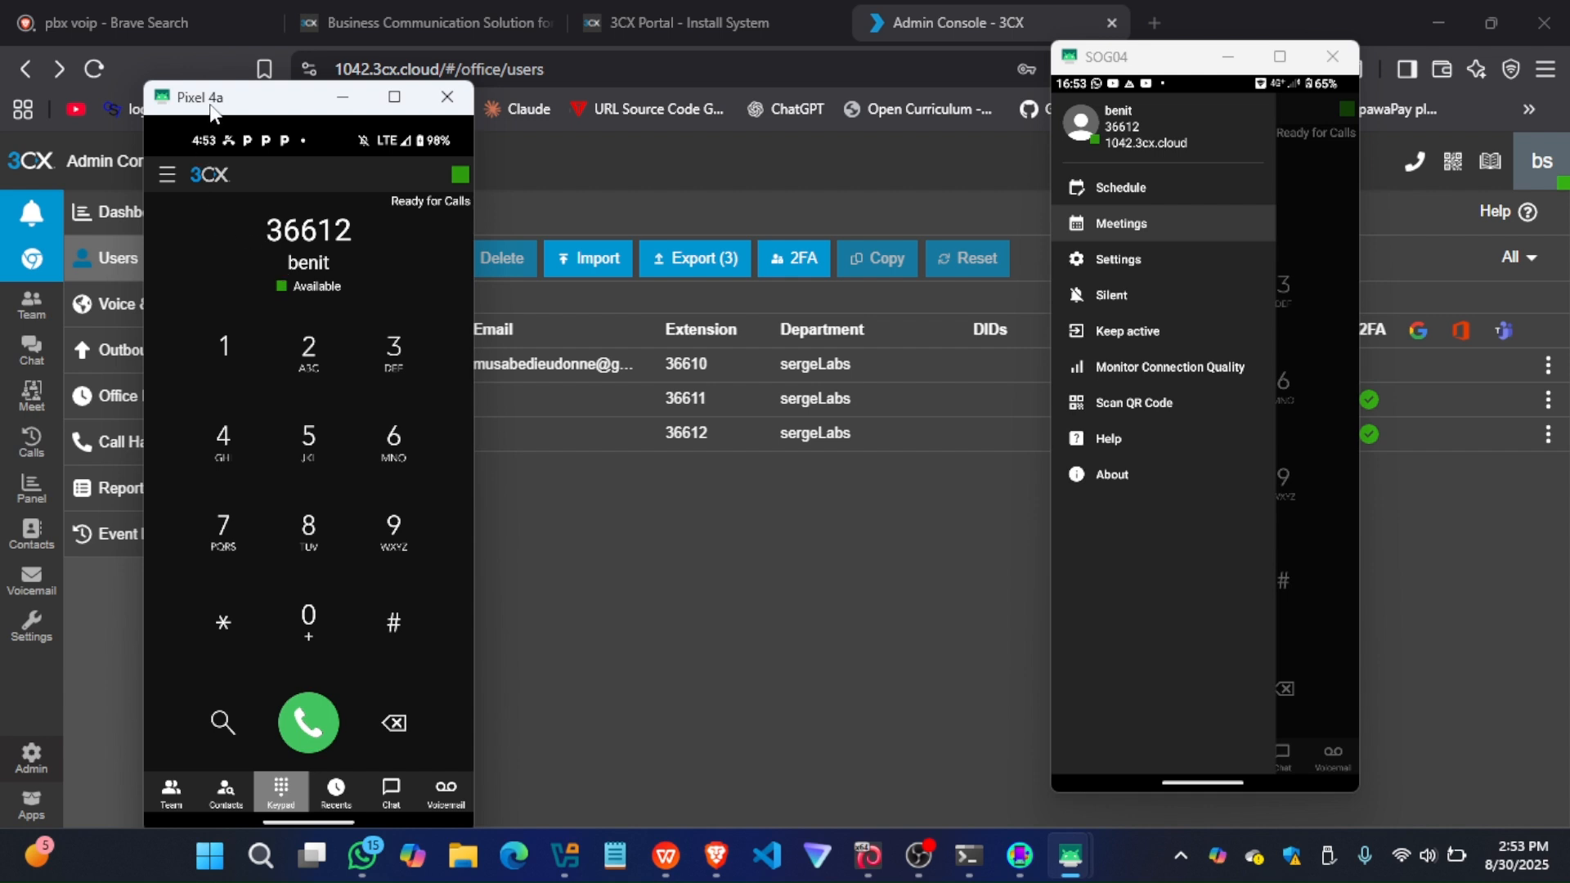
pyautogui.moveTo(256, 107); pyautogui.dragTo(239, 88)
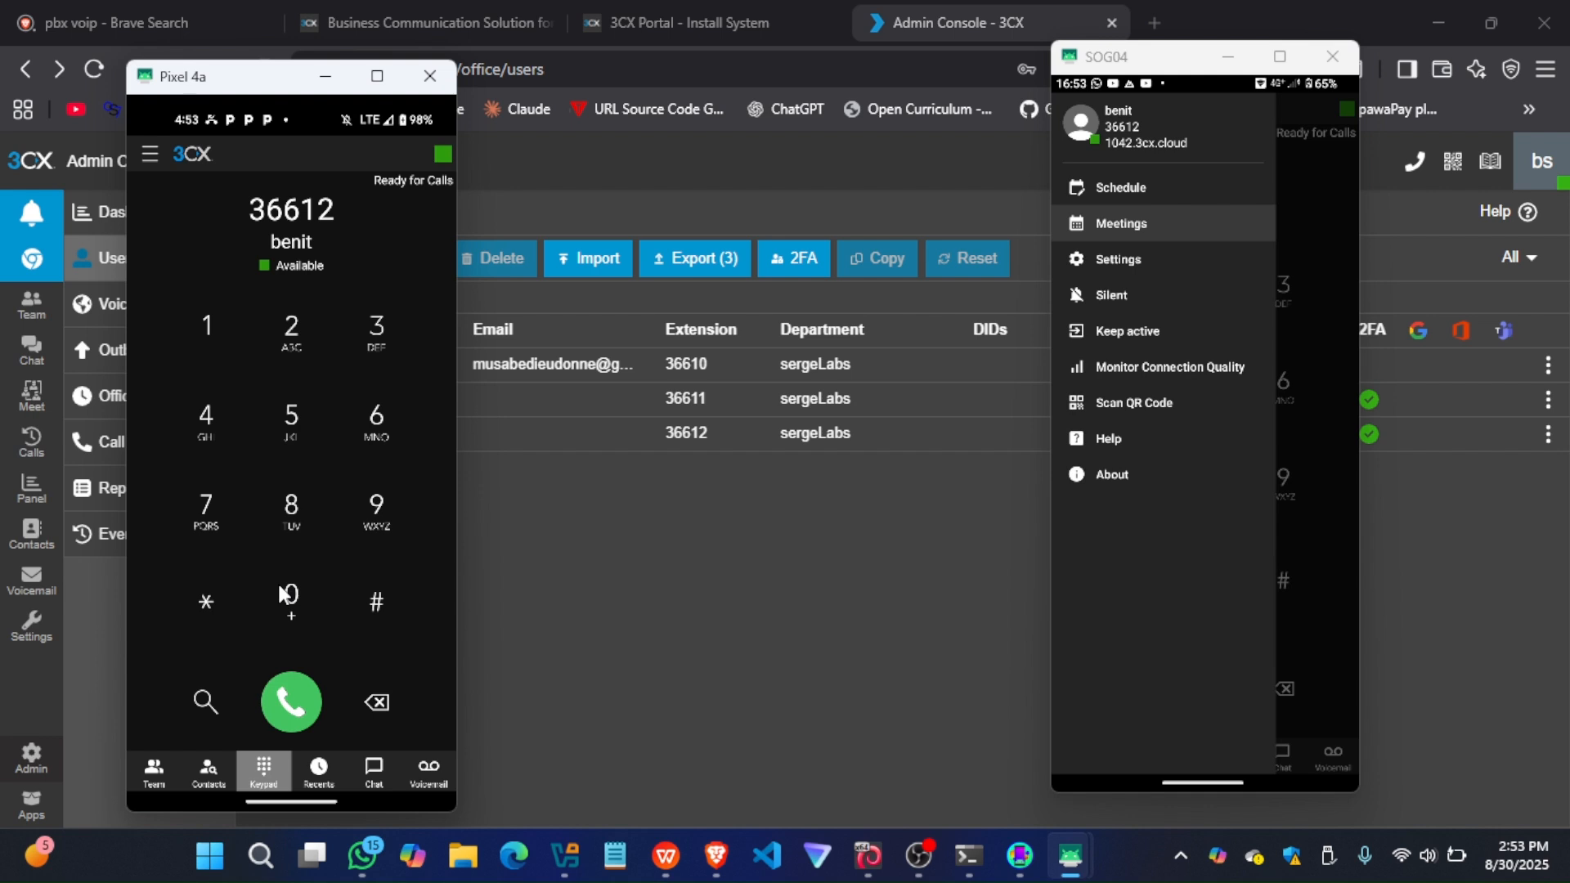
pyautogui.click(1298, 319)
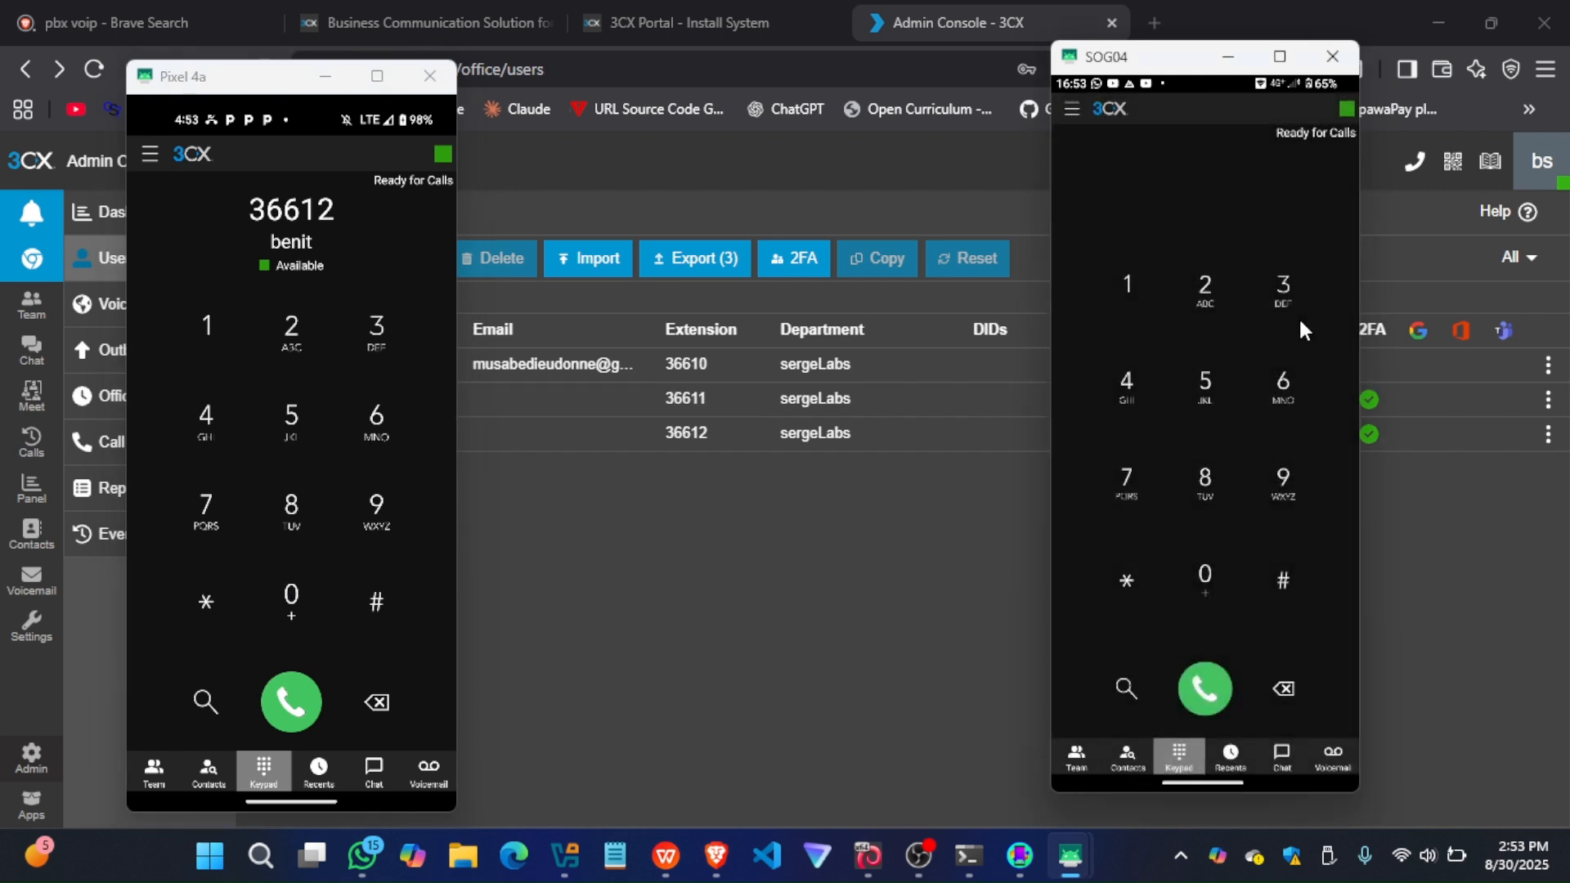
pyautogui.click(292, 700)
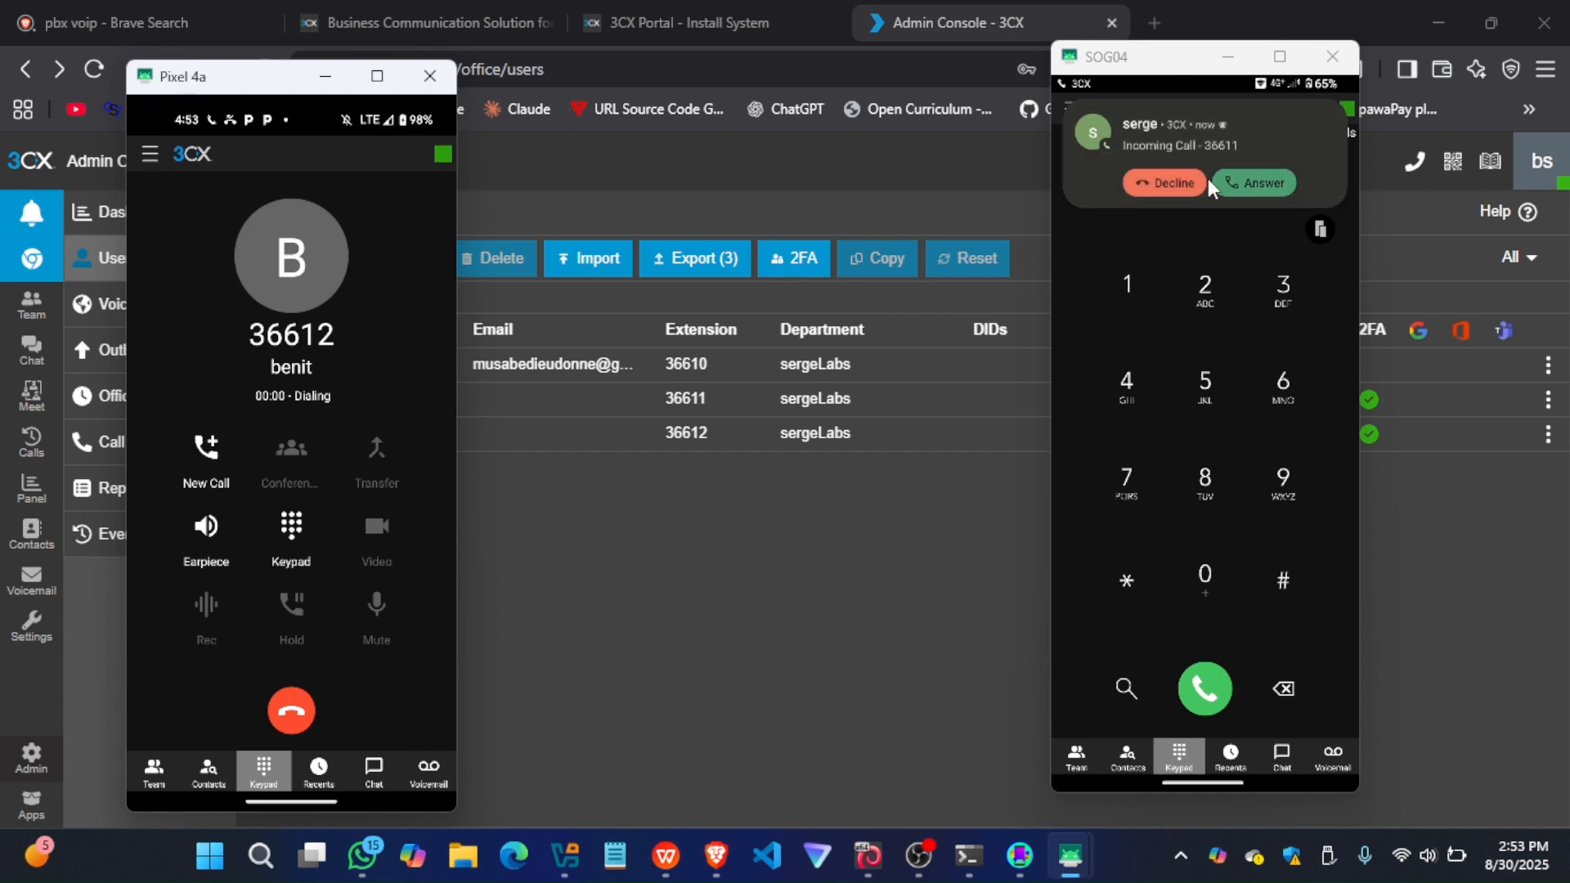
# Answer the incoming call on the SOG04 phone, open its new-call keypad, and return to the active call
pyautogui.click(1248, 184)
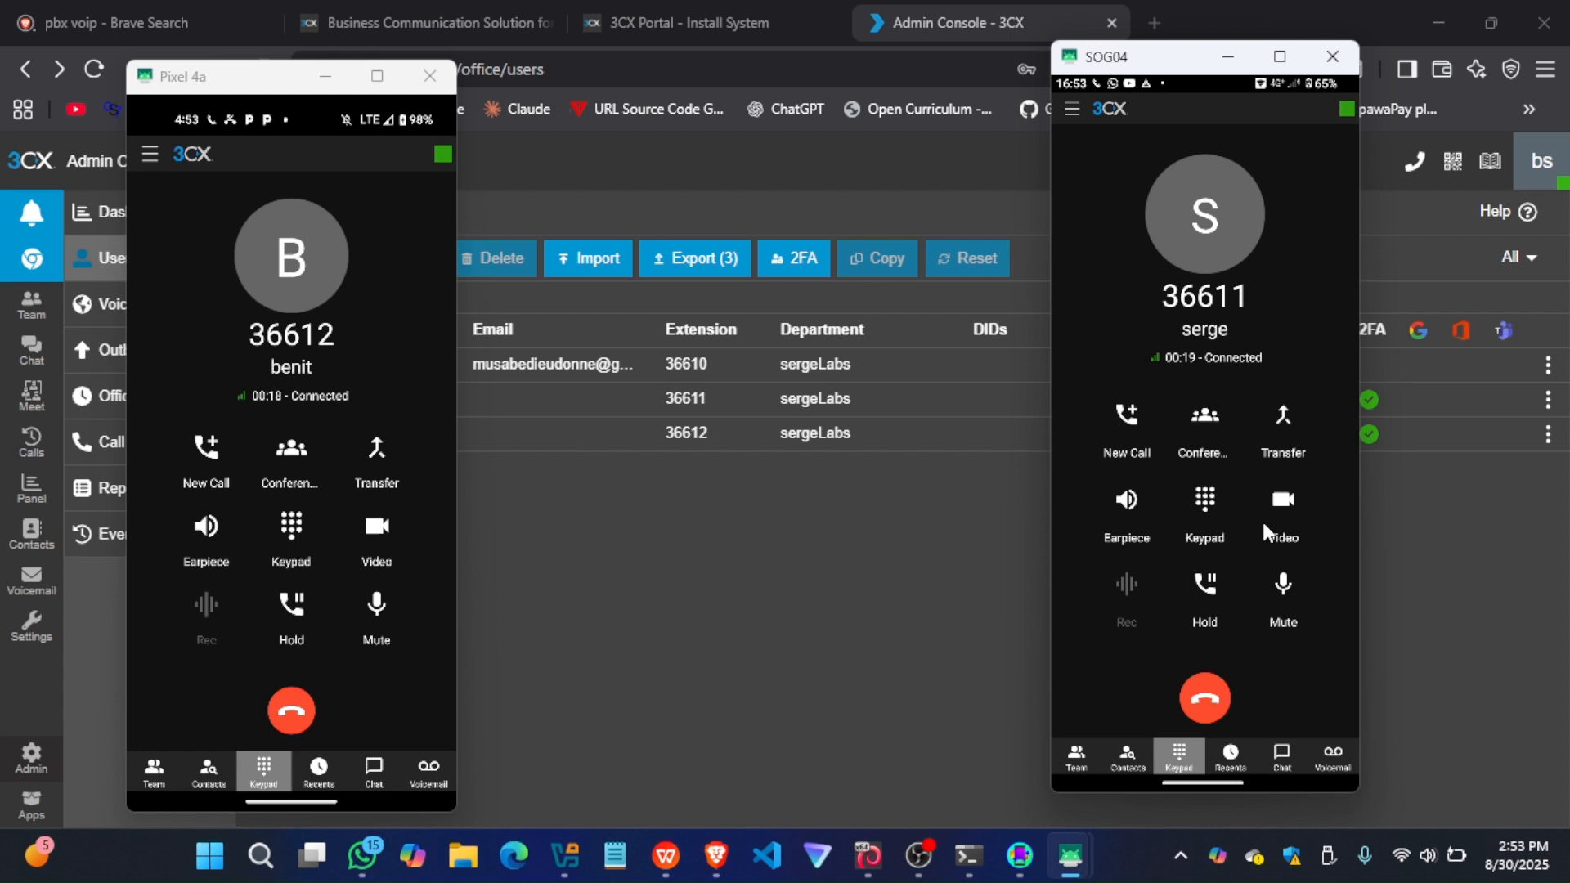
pyautogui.click(1189, 448)
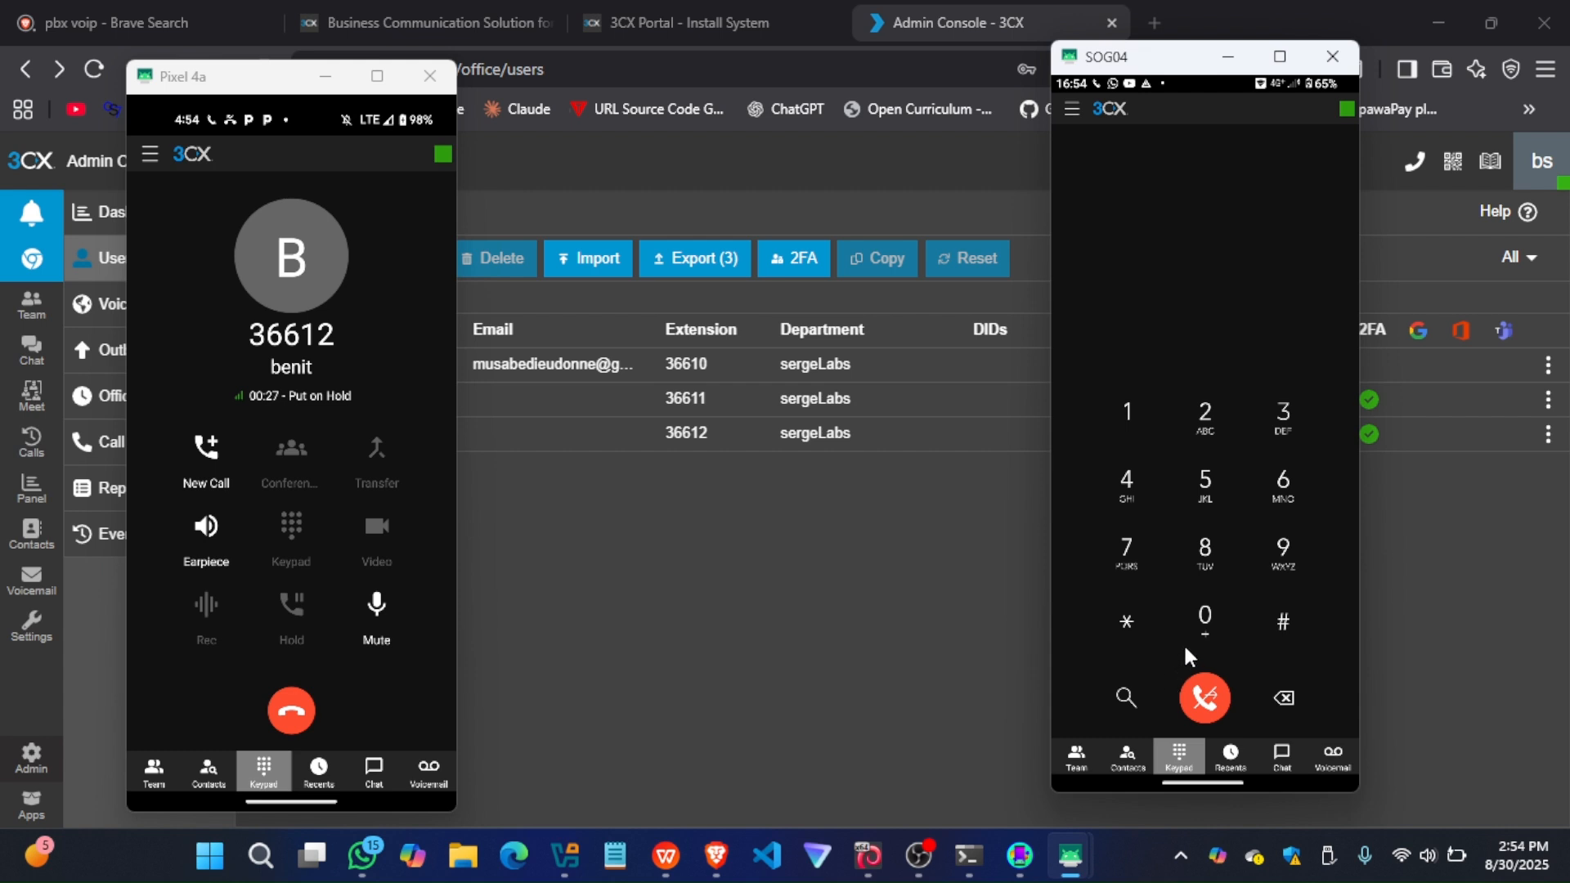
pyautogui.click(1205, 699)
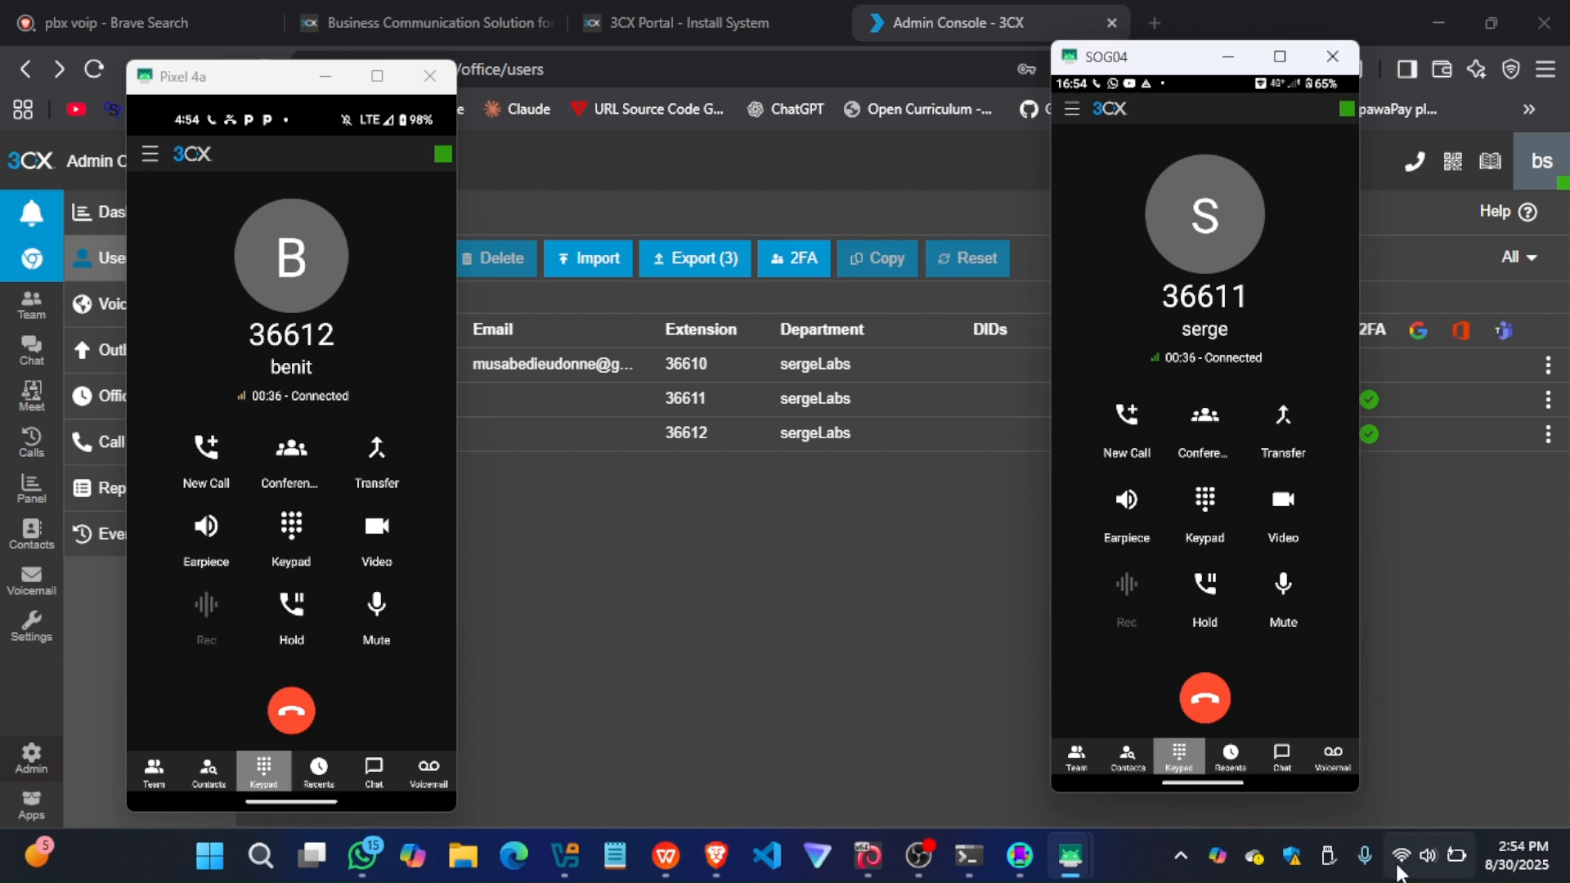
# Check the internet connection in the quick settings of the SOG04 phone and the Pixel 4a
pyautogui.moveTo(1208, 80); pyautogui.dragTo(1247, 515)
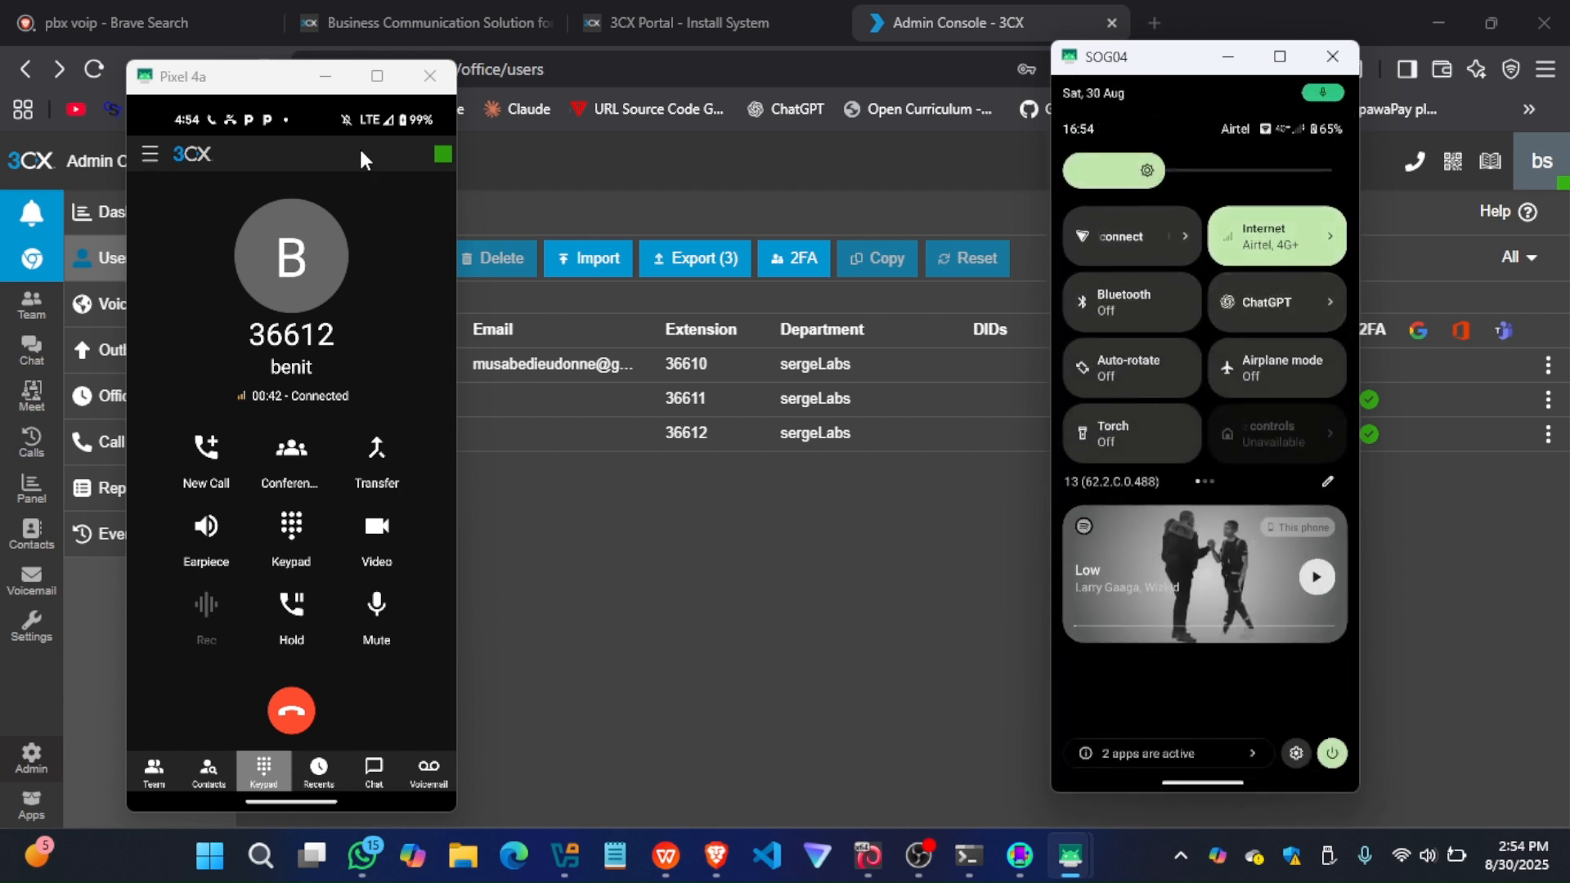
pyautogui.moveTo(348, 123); pyautogui.dragTo(368, 554)
pyautogui.moveTo(319, 194); pyautogui.dragTo(432, 12)
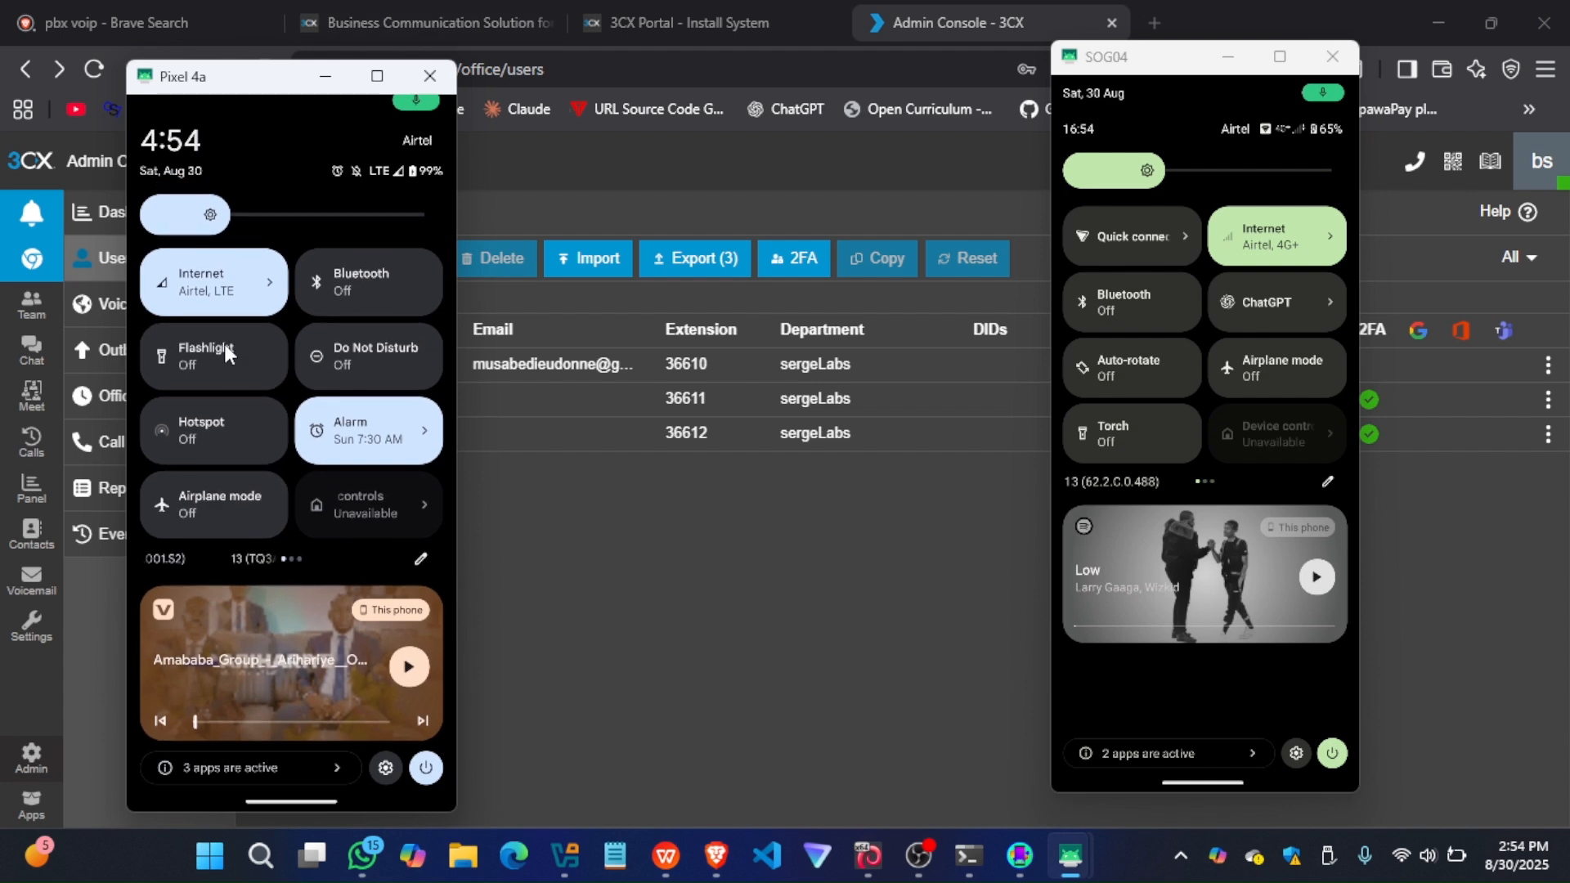
pyautogui.moveTo(226, 372); pyautogui.dragTo(418, 8)
pyautogui.moveTo(314, 668); pyautogui.dragTo(528, 6)
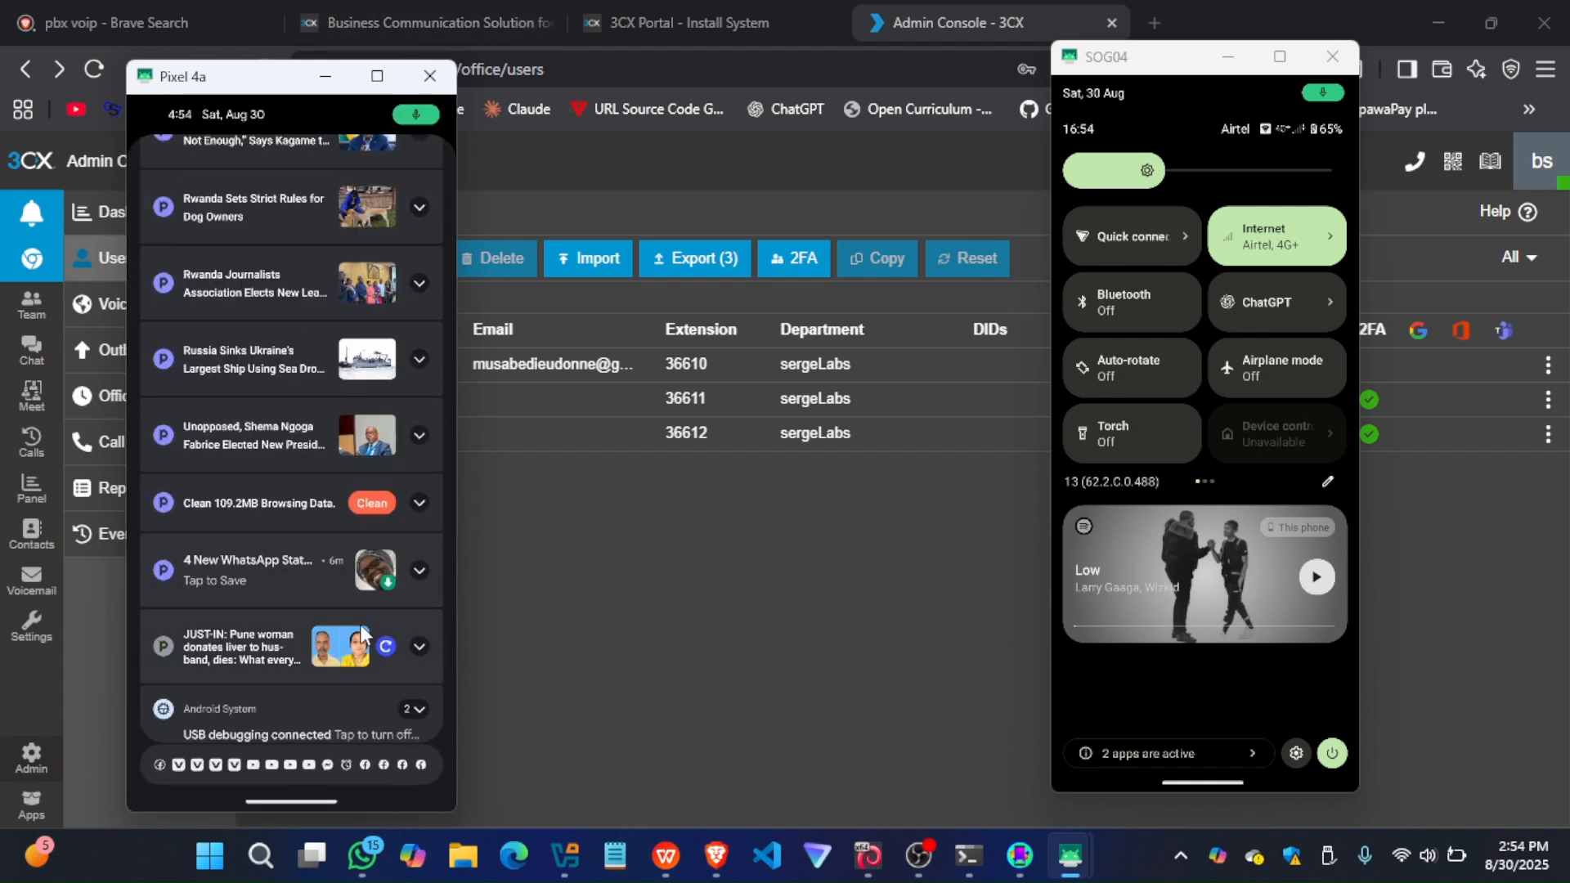
# Leave the Pixel 4a's notifications and the SOG04 phone's quick settings, returning both phones to their 3CX keypads
pyautogui.moveTo(315, 803); pyautogui.dragTo(434, 226)
pyautogui.moveTo(310, 806); pyautogui.dragTo(385, 358)
pyautogui.click(385, 429)
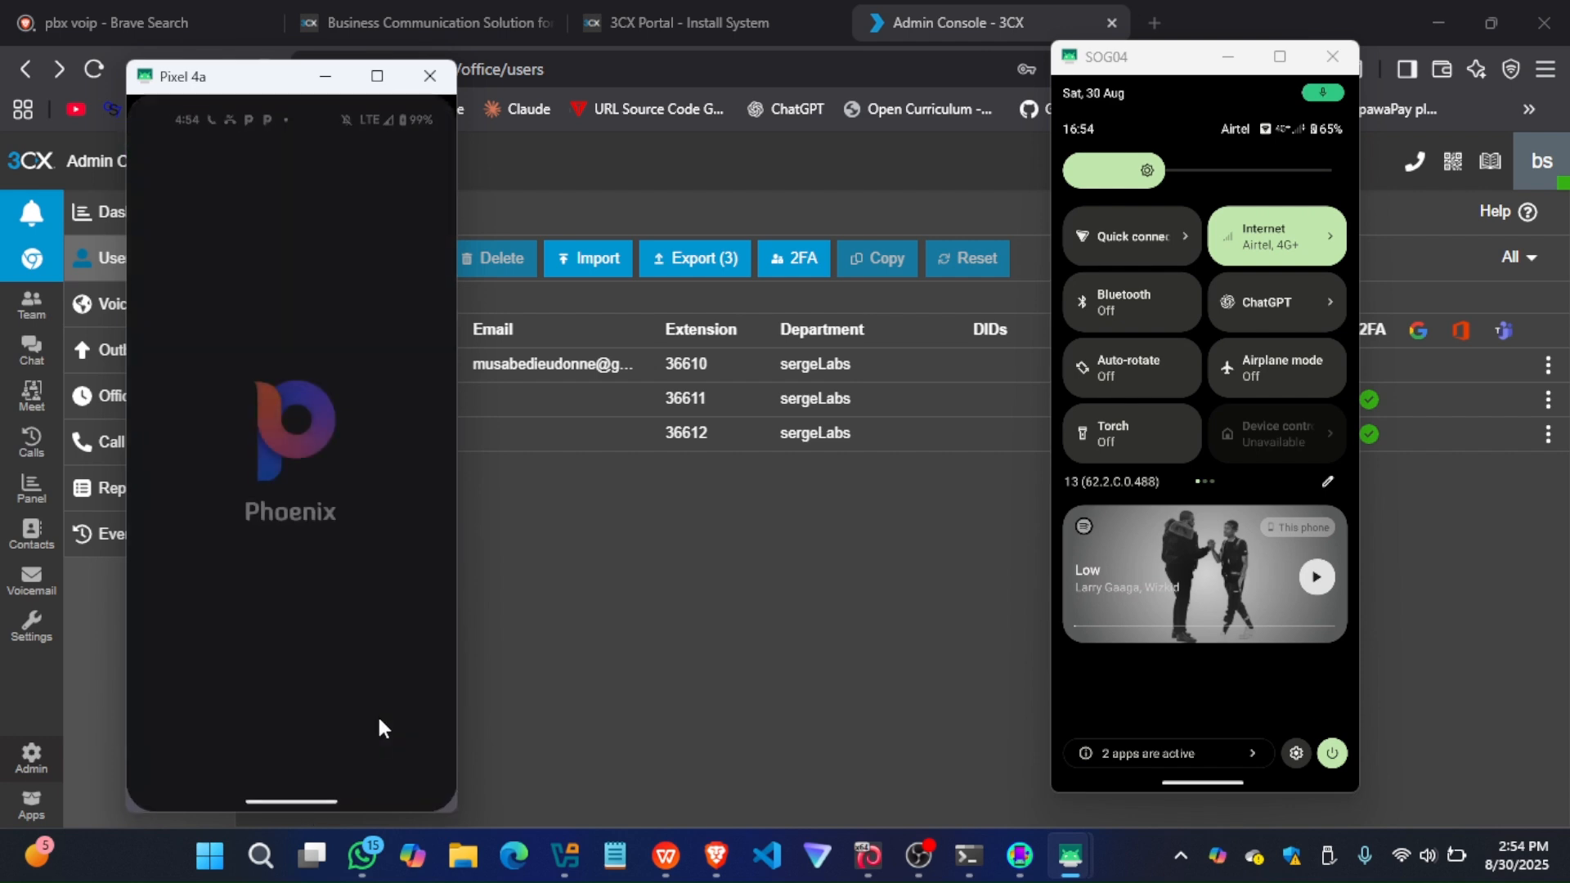
pyautogui.moveTo(308, 793); pyautogui.dragTo(349, 303)
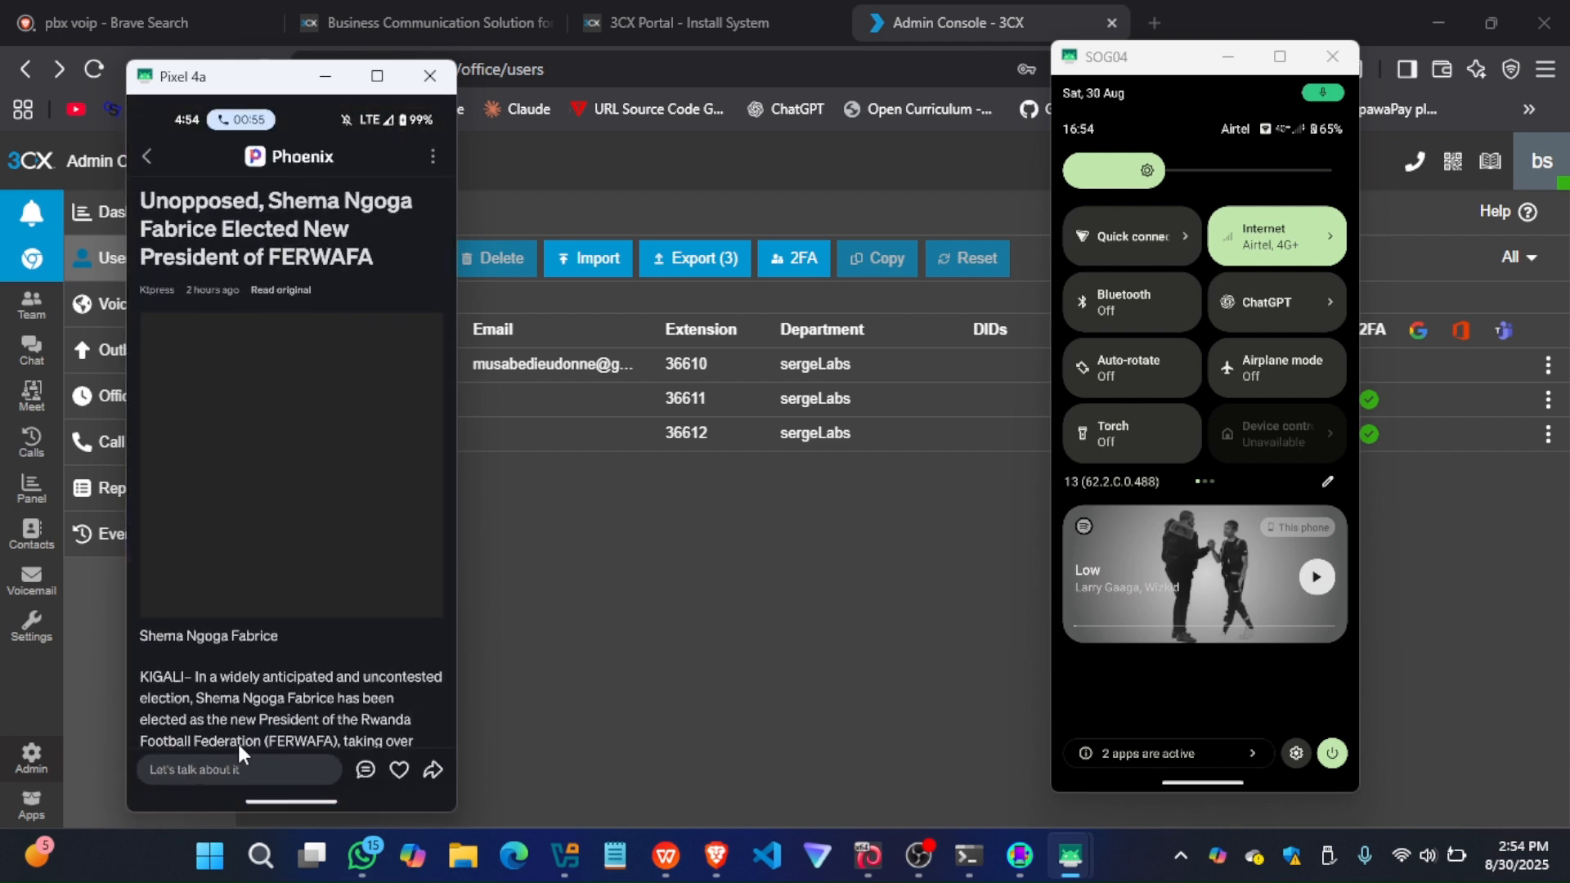
pyautogui.moveTo(263, 804); pyautogui.dragTo(417, 800)
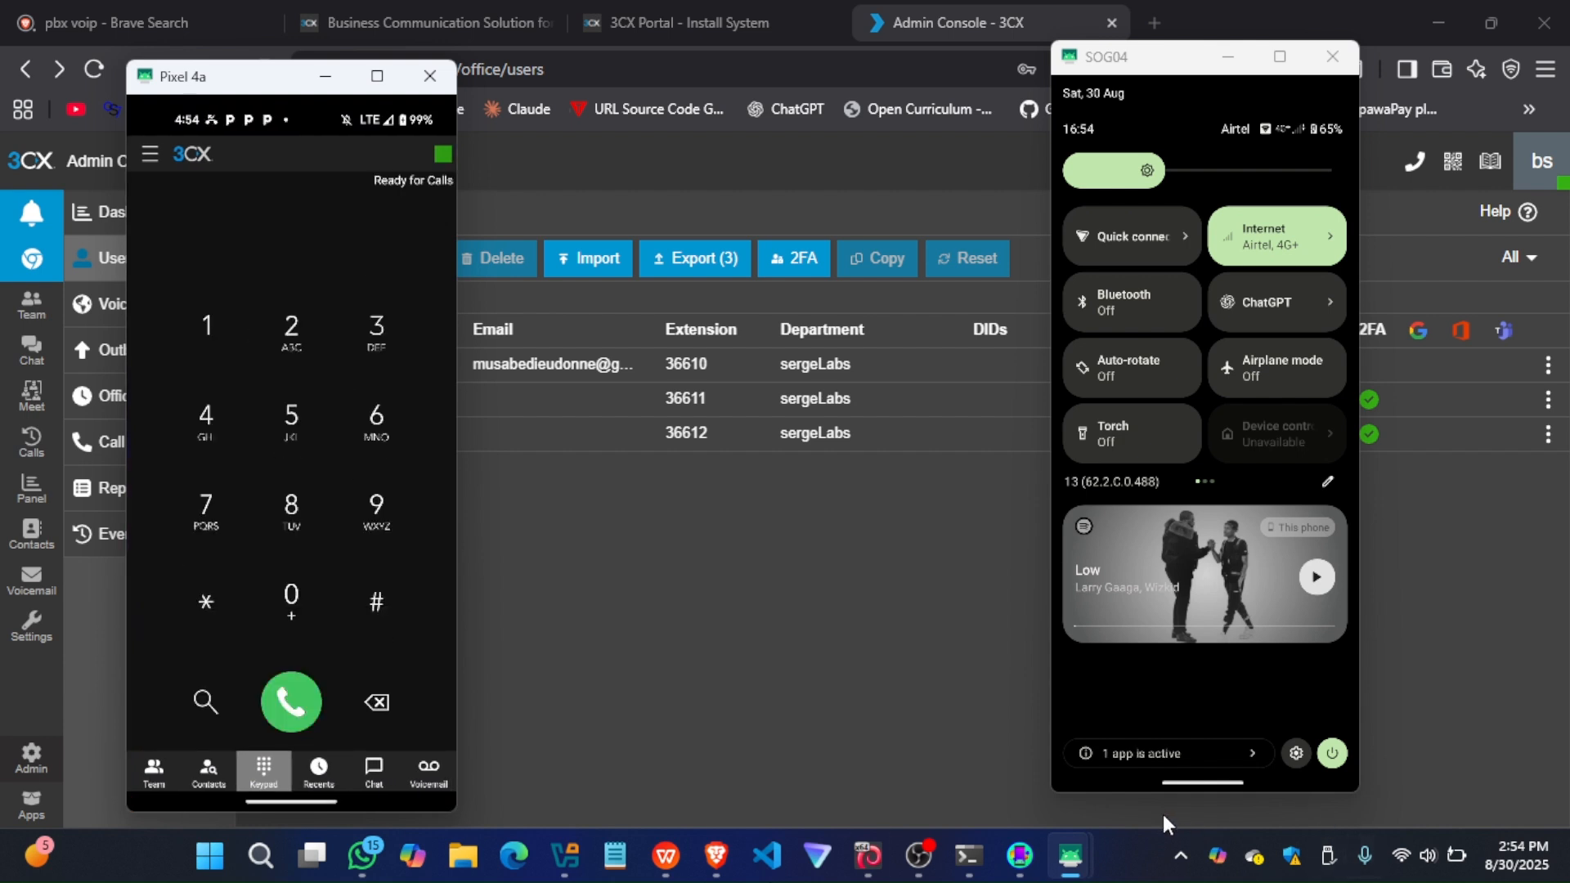
pyautogui.moveTo(1204, 784); pyautogui.dragTo(1264, 298)
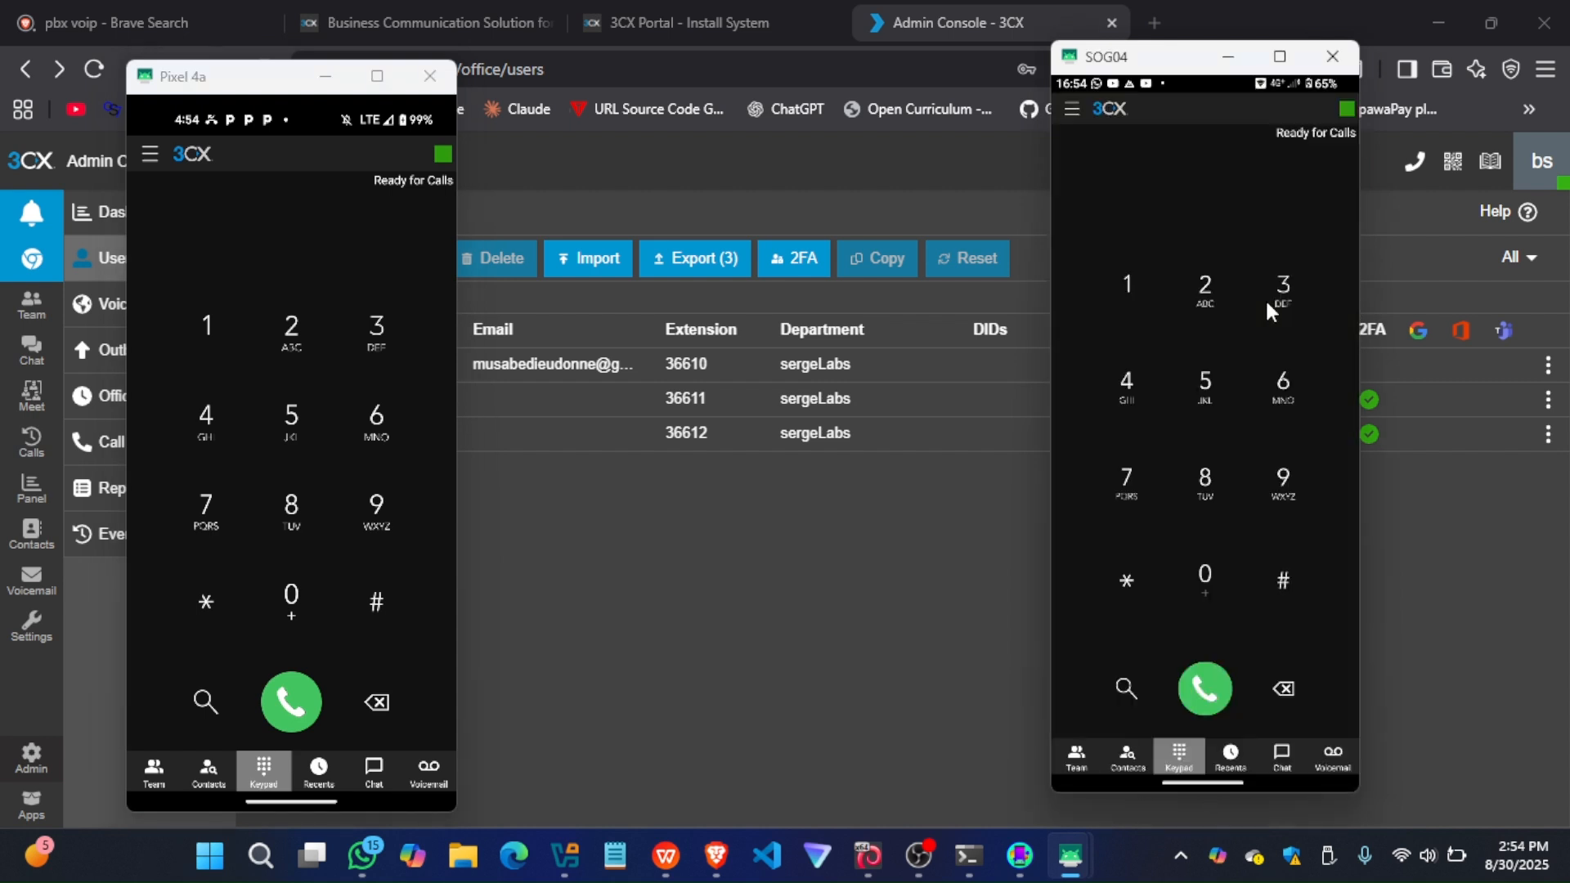
# Call the Manager back from the SOG04 phone's recent calls and answer on the Pixel 4a
pyautogui.click(1225, 758)
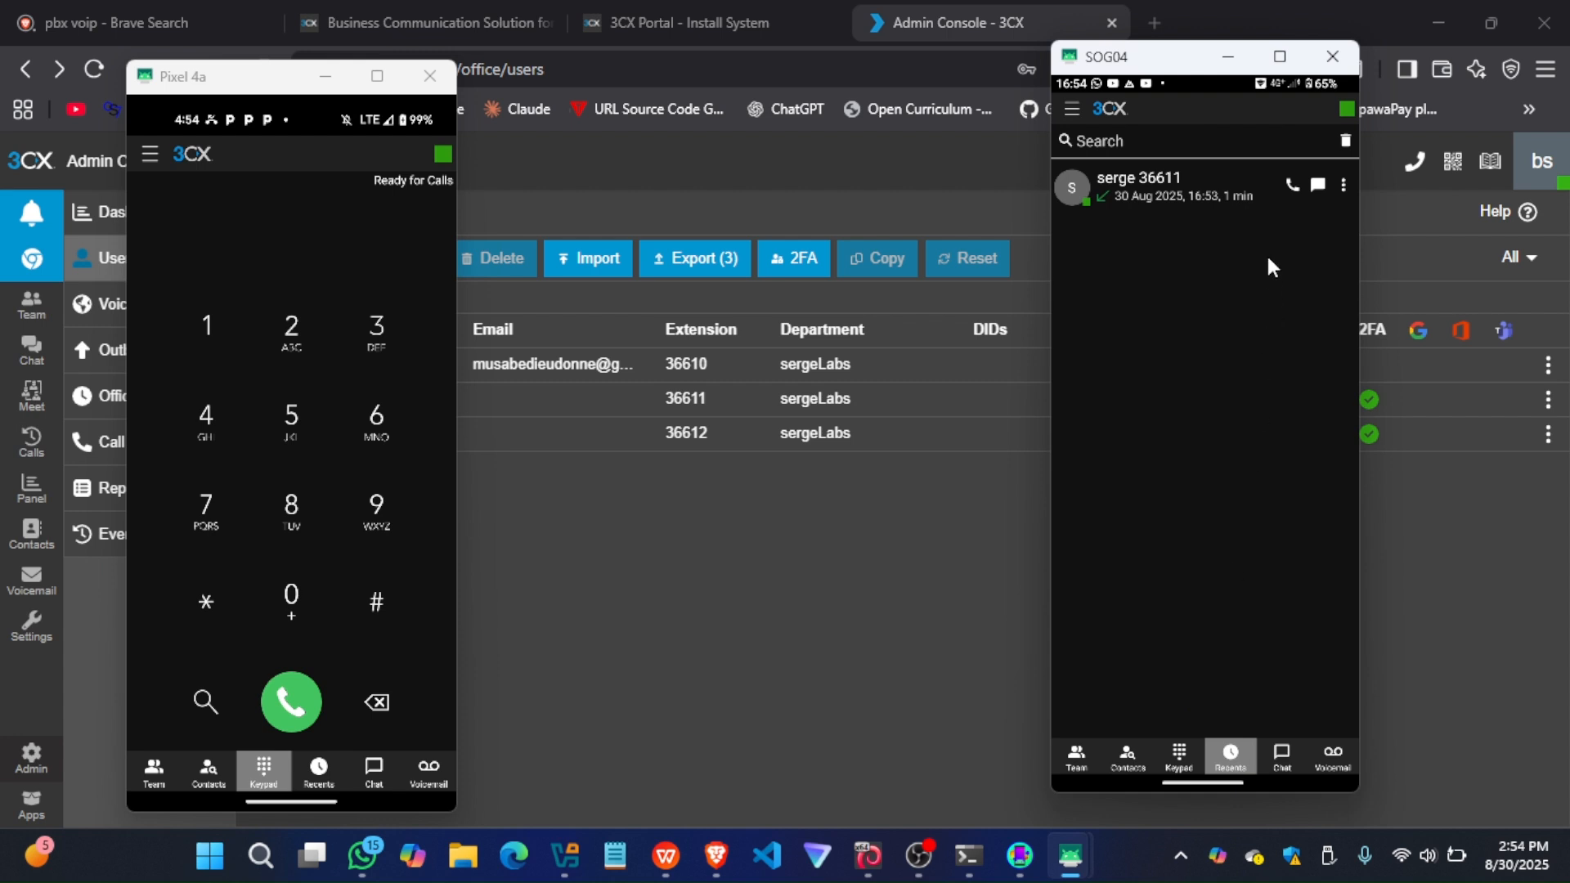
pyautogui.click(1293, 187)
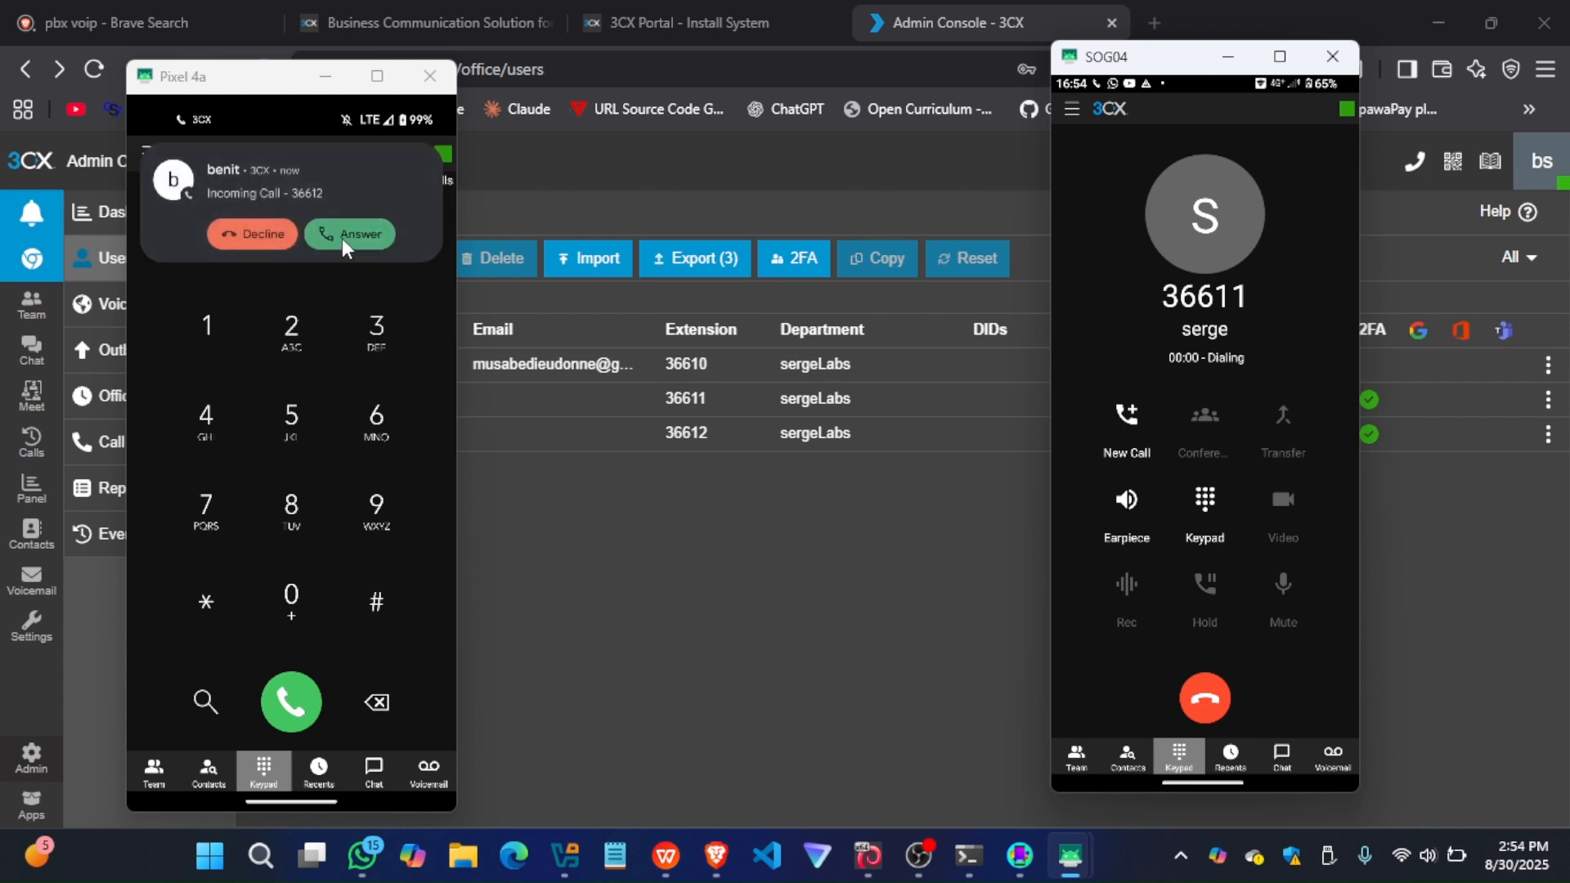
pyautogui.click(343, 237)
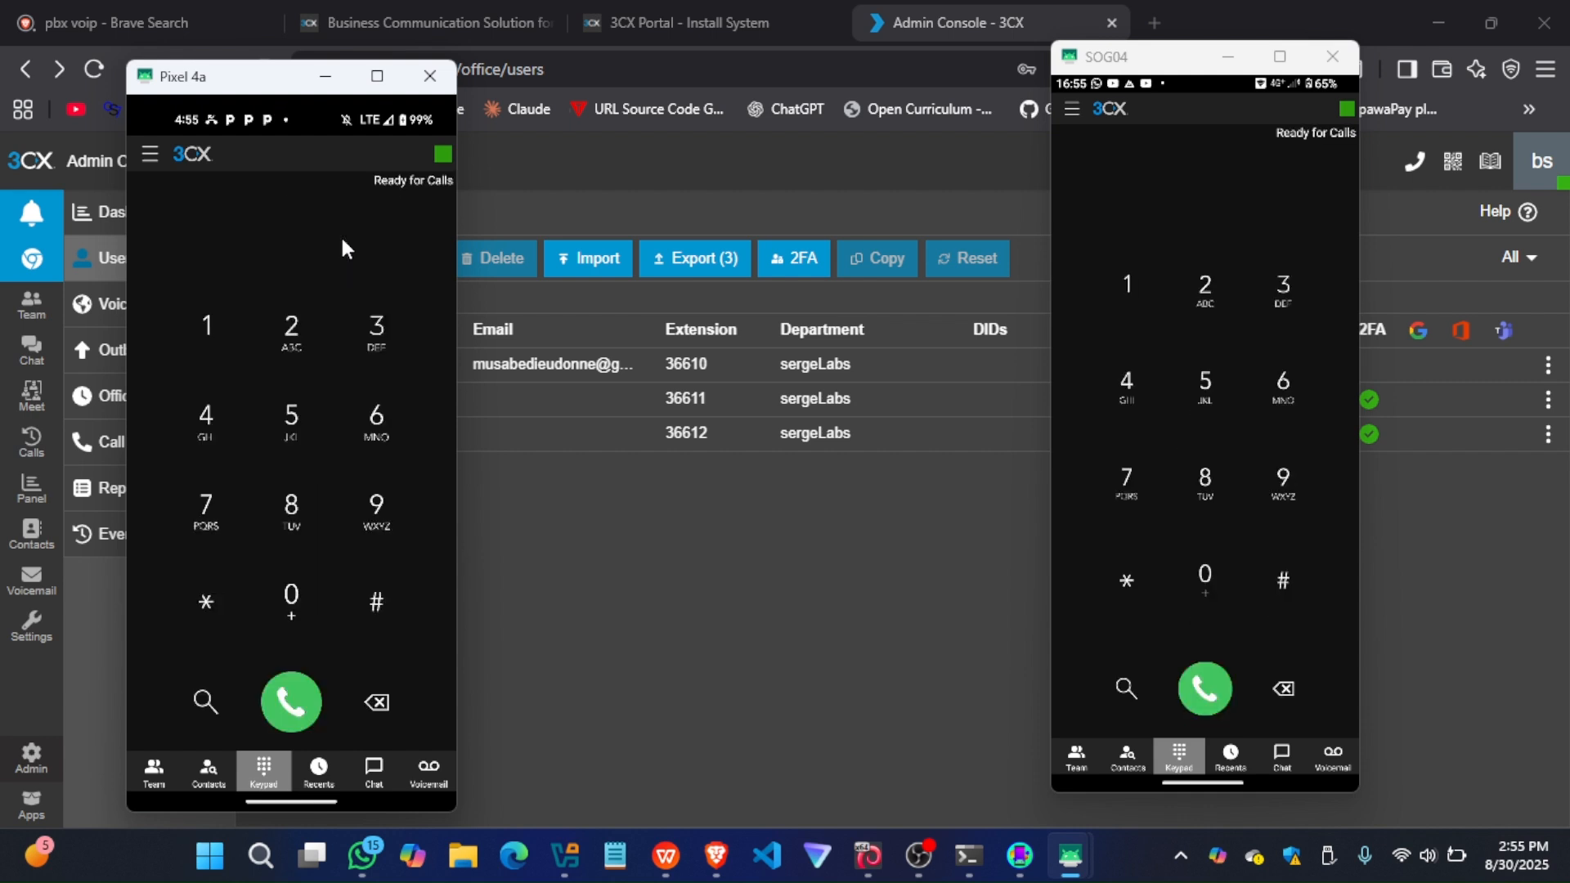
# Minimize both phone mirrors and show the Voice & Chat settings in the Admin Console
pyautogui.moveTo(326, 82); pyautogui.dragTo(331, 88)
pyautogui.click(331, 85)
pyautogui.click(1241, 59)
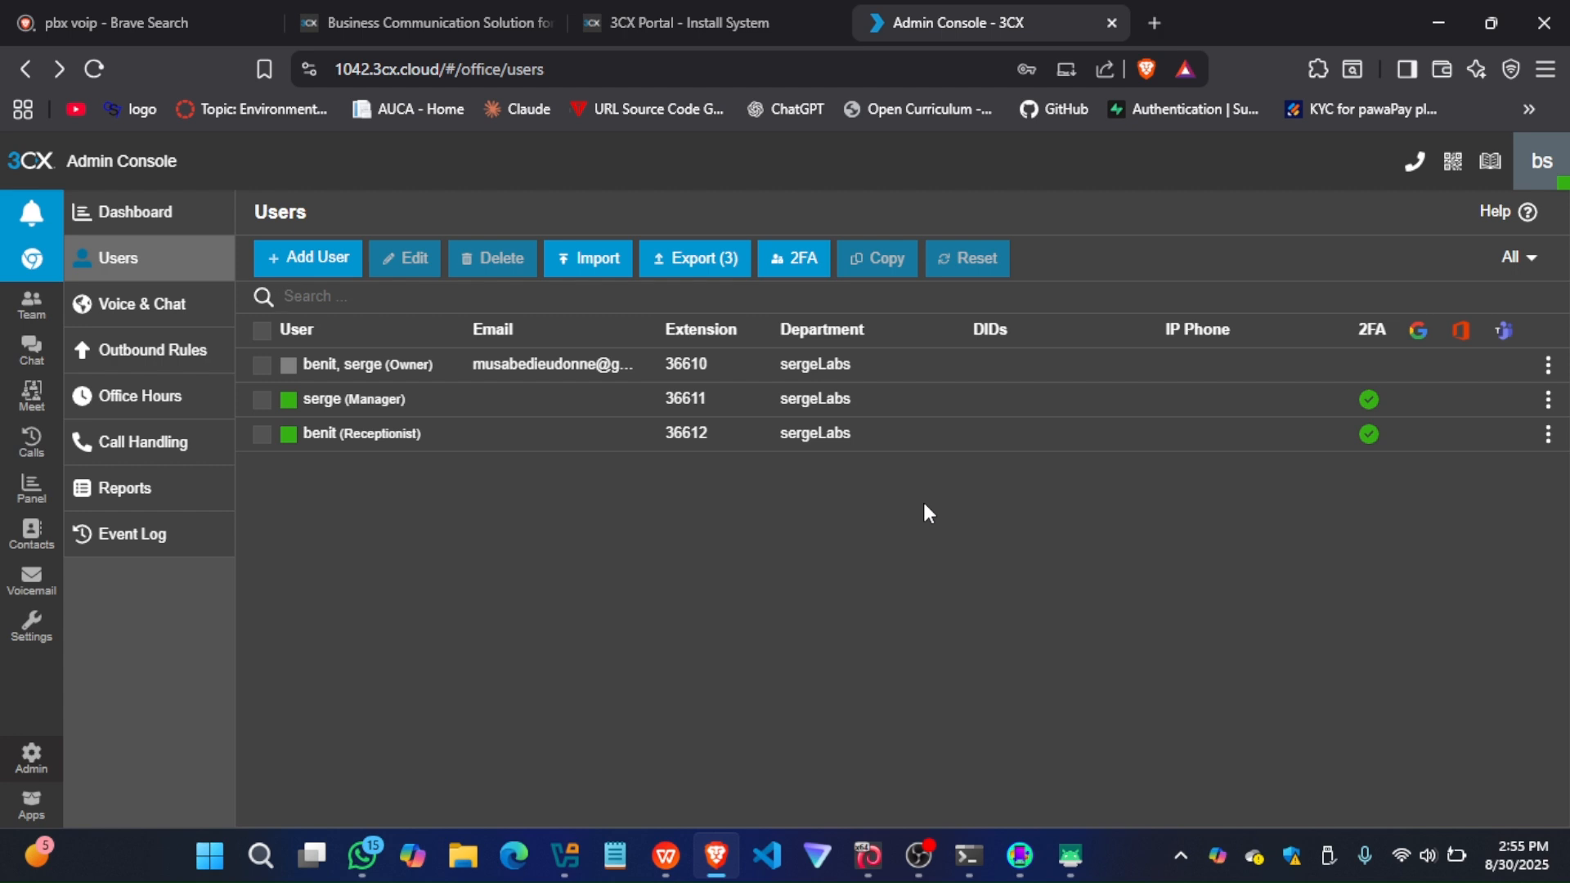
pyautogui.click(118, 320)
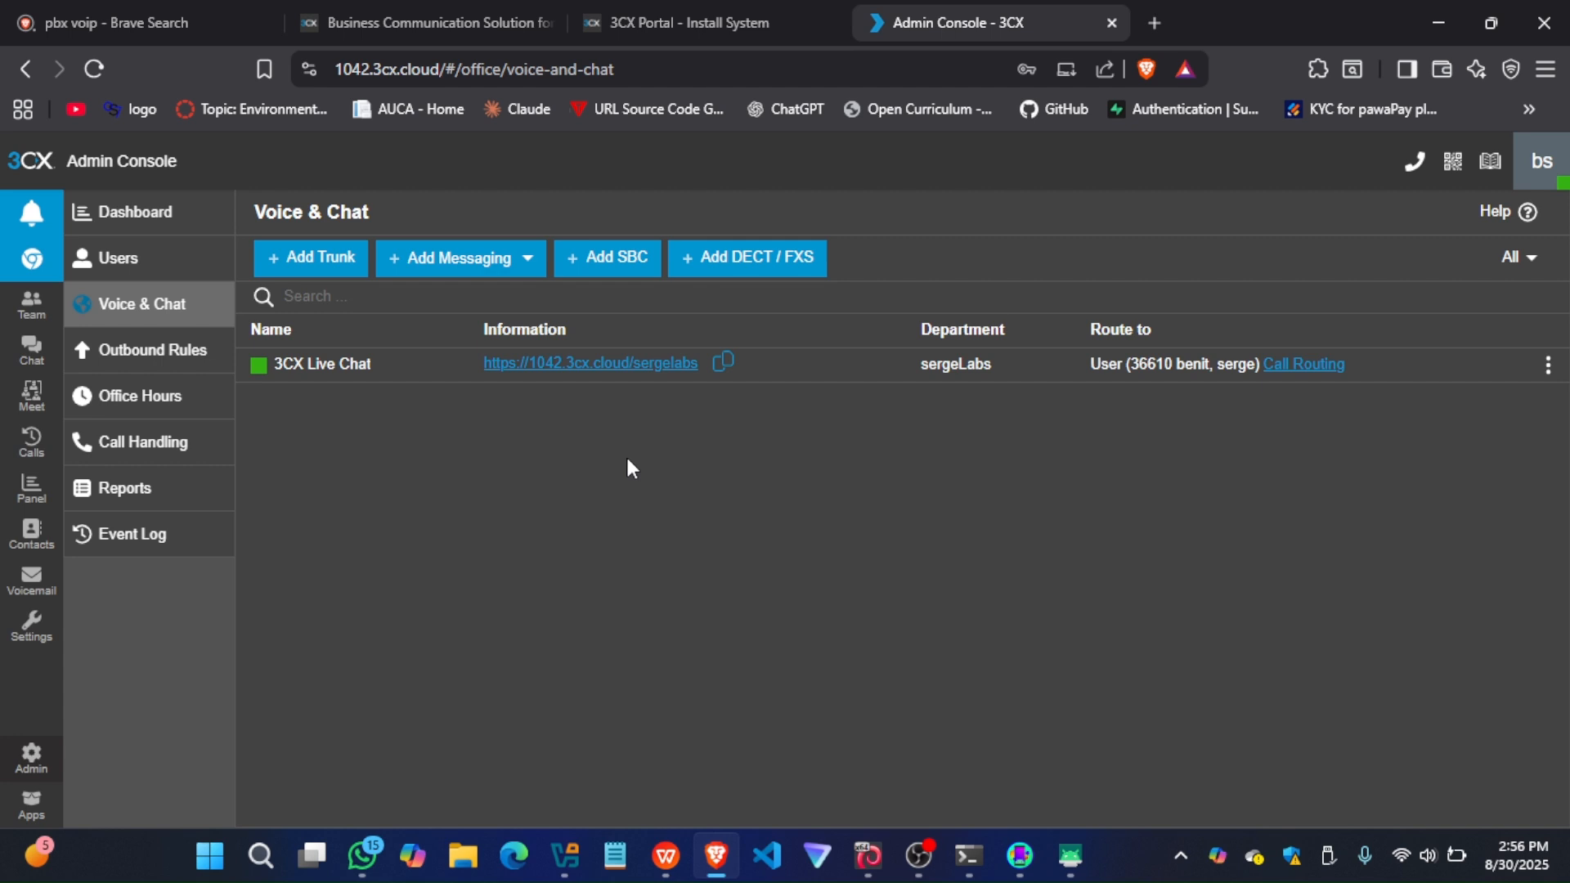
# Start adding a SIP trunk, examine the countries offered for VoIP providers, and close the provider dialog
pyautogui.click(302, 263)
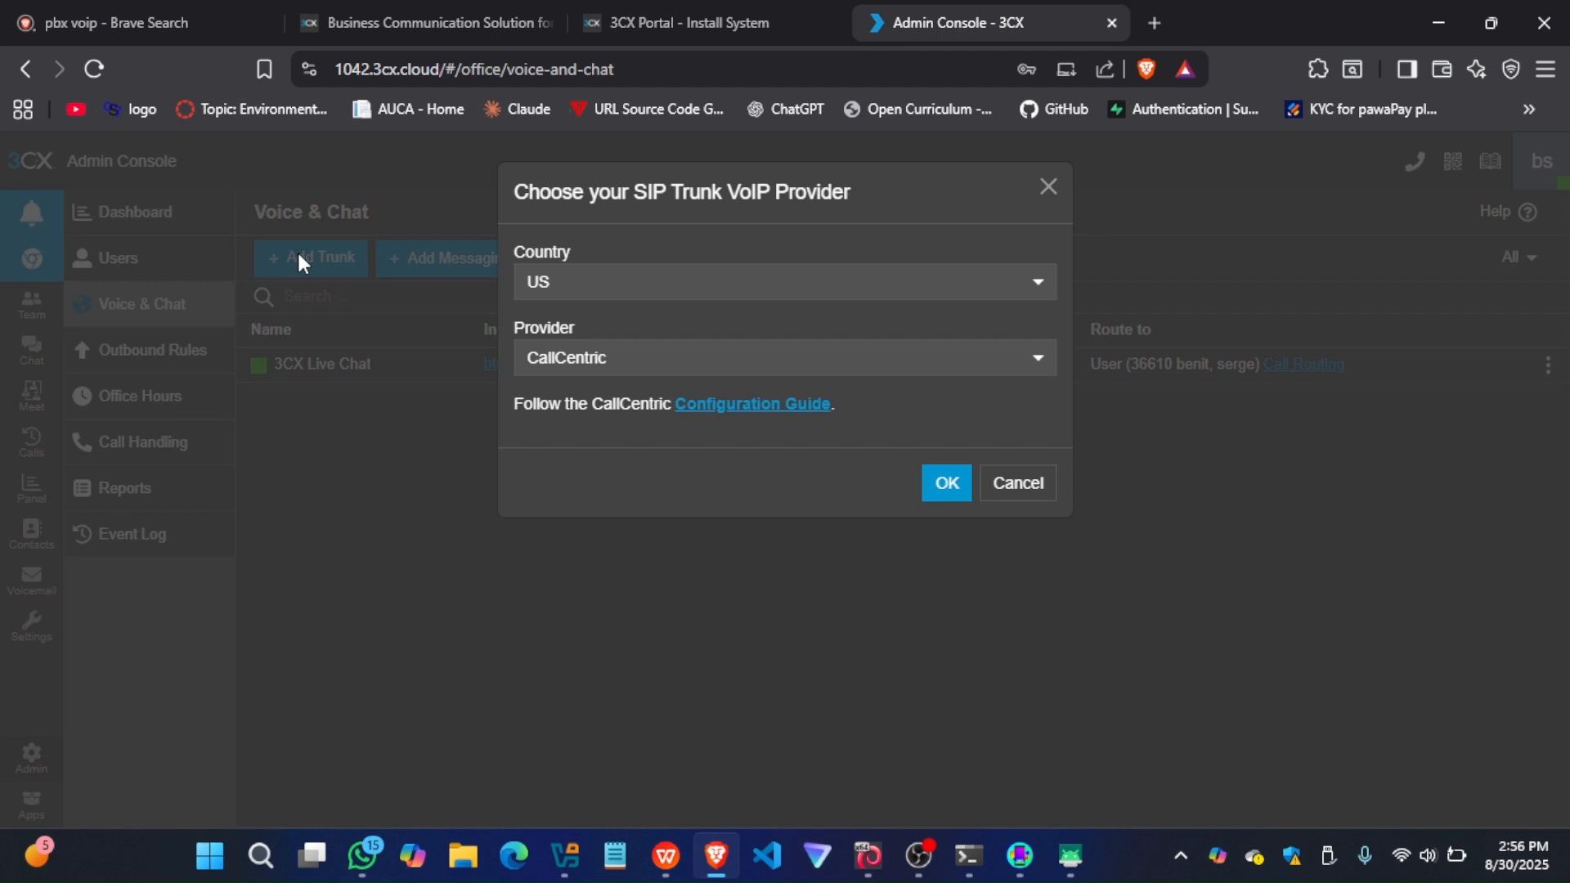
pyautogui.click(664, 292)
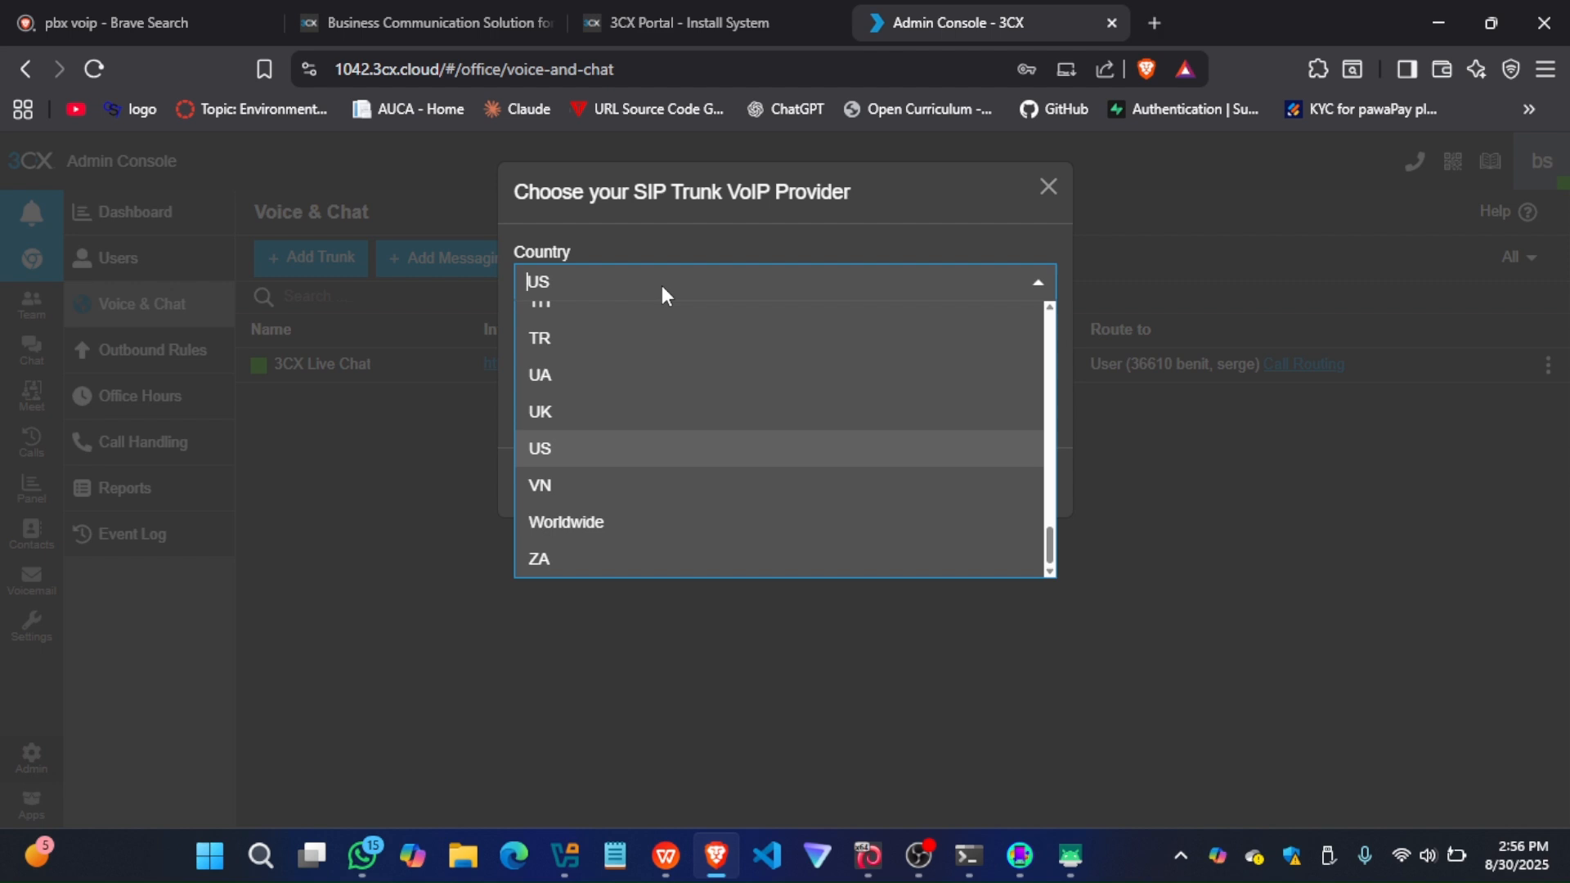
pyautogui.scroll(12, 667, 443)
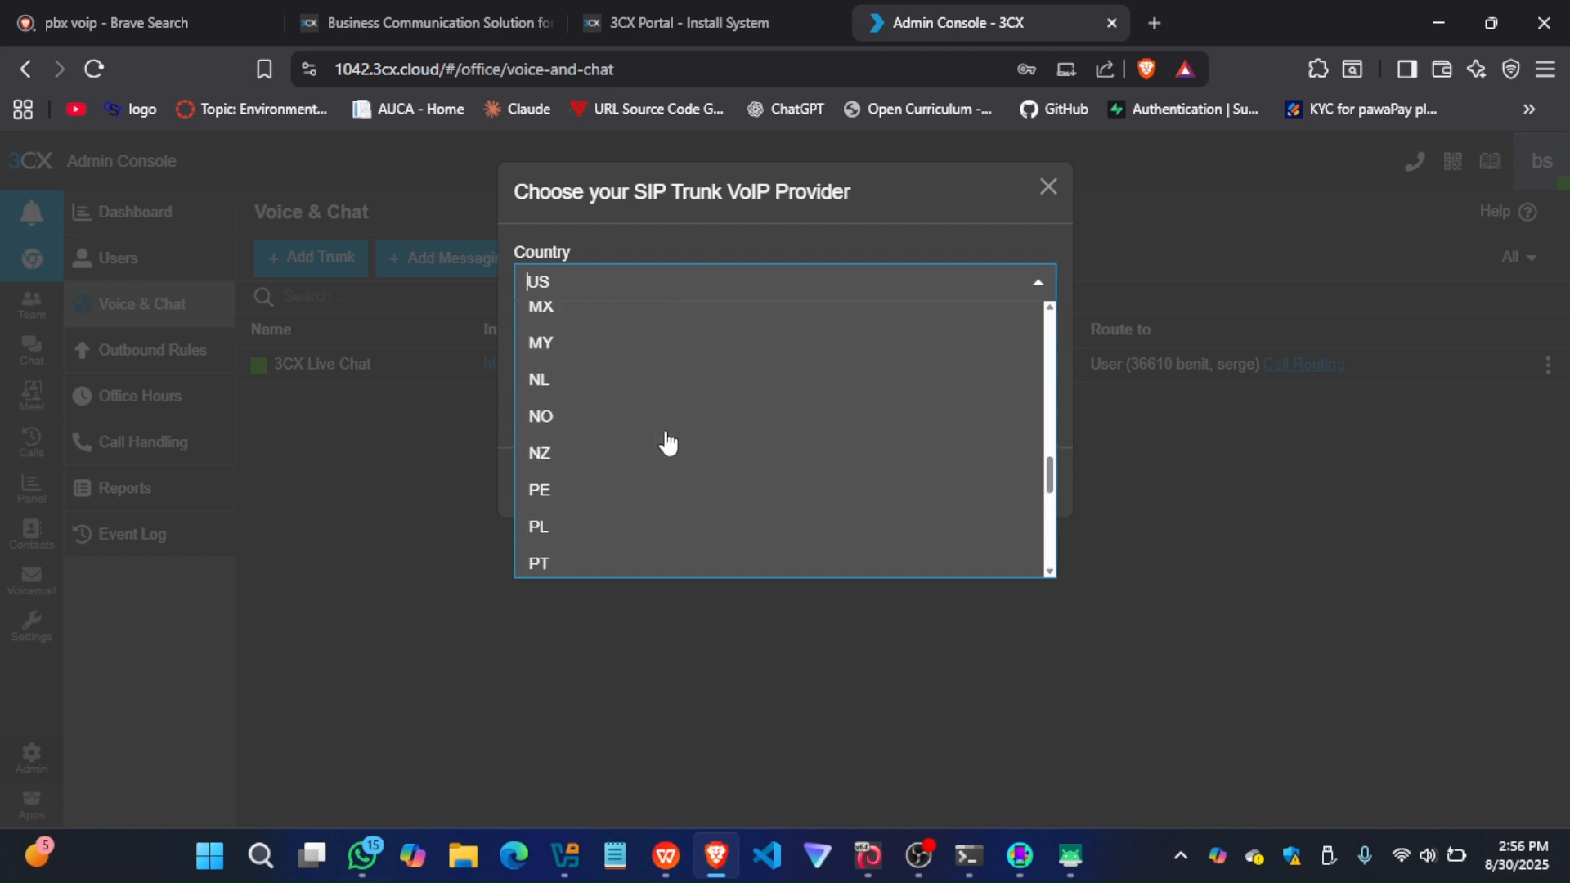
pyautogui.scroll(6, 667, 443)
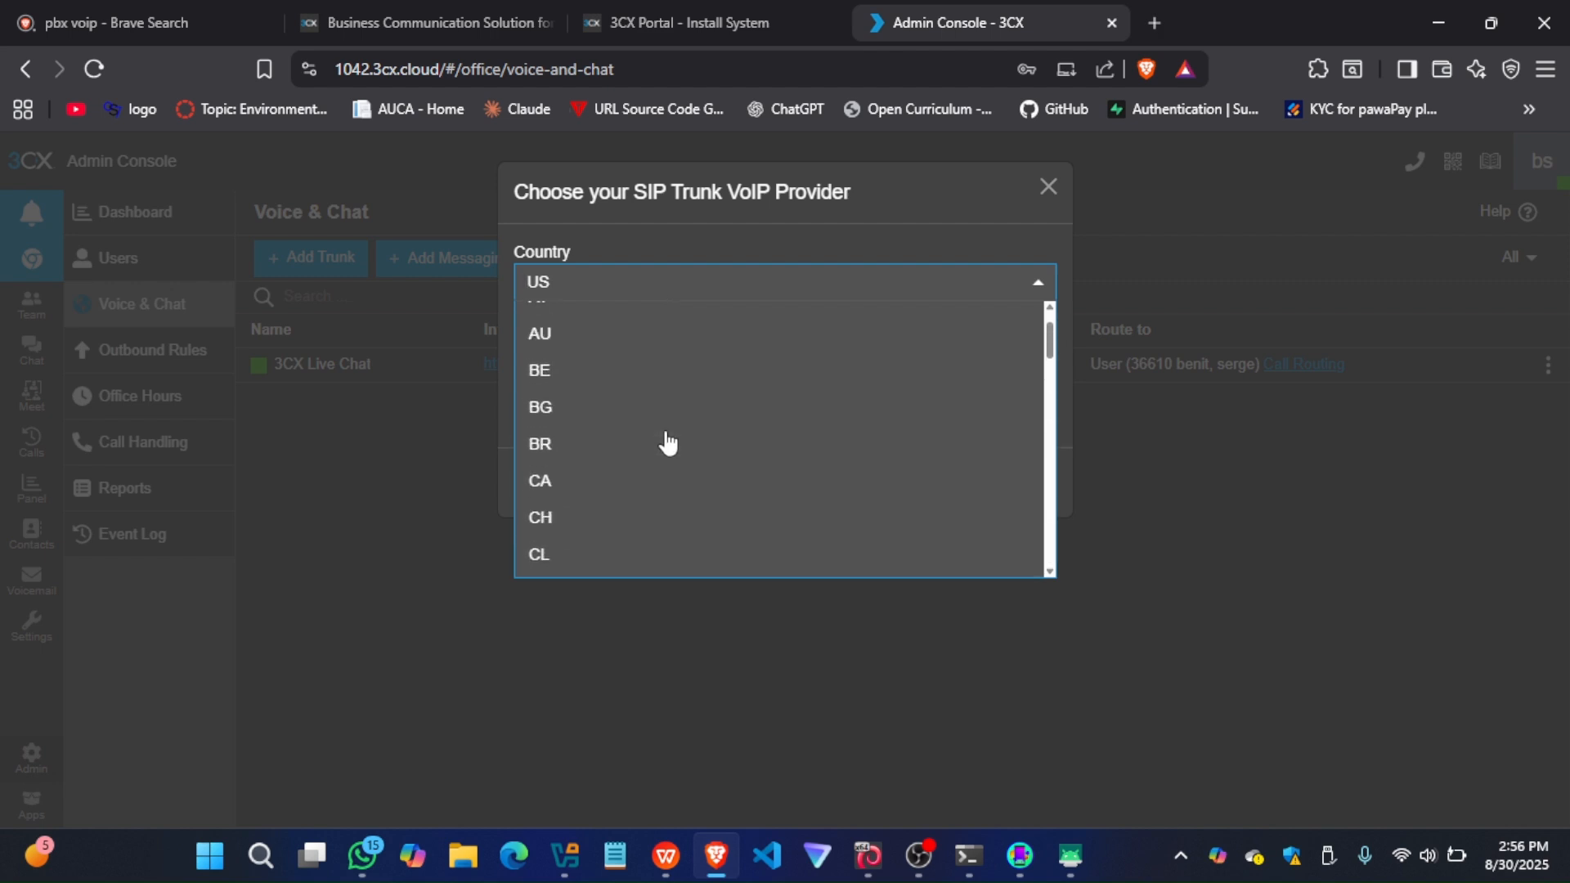
pyautogui.scroll(-8, 667, 442)
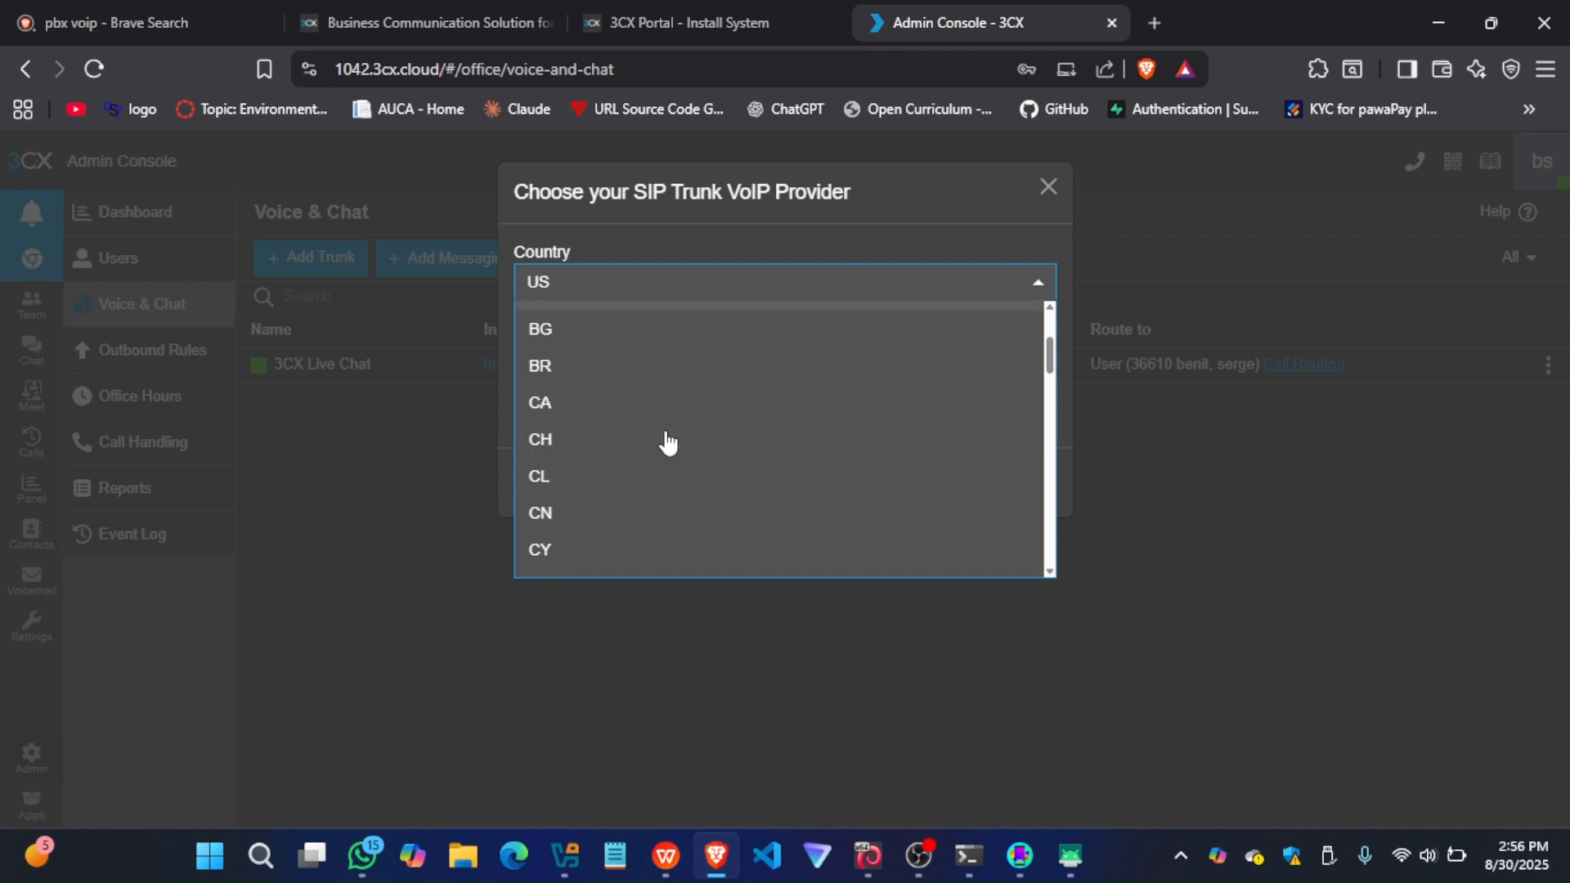
pyautogui.scroll(-8, 667, 442)
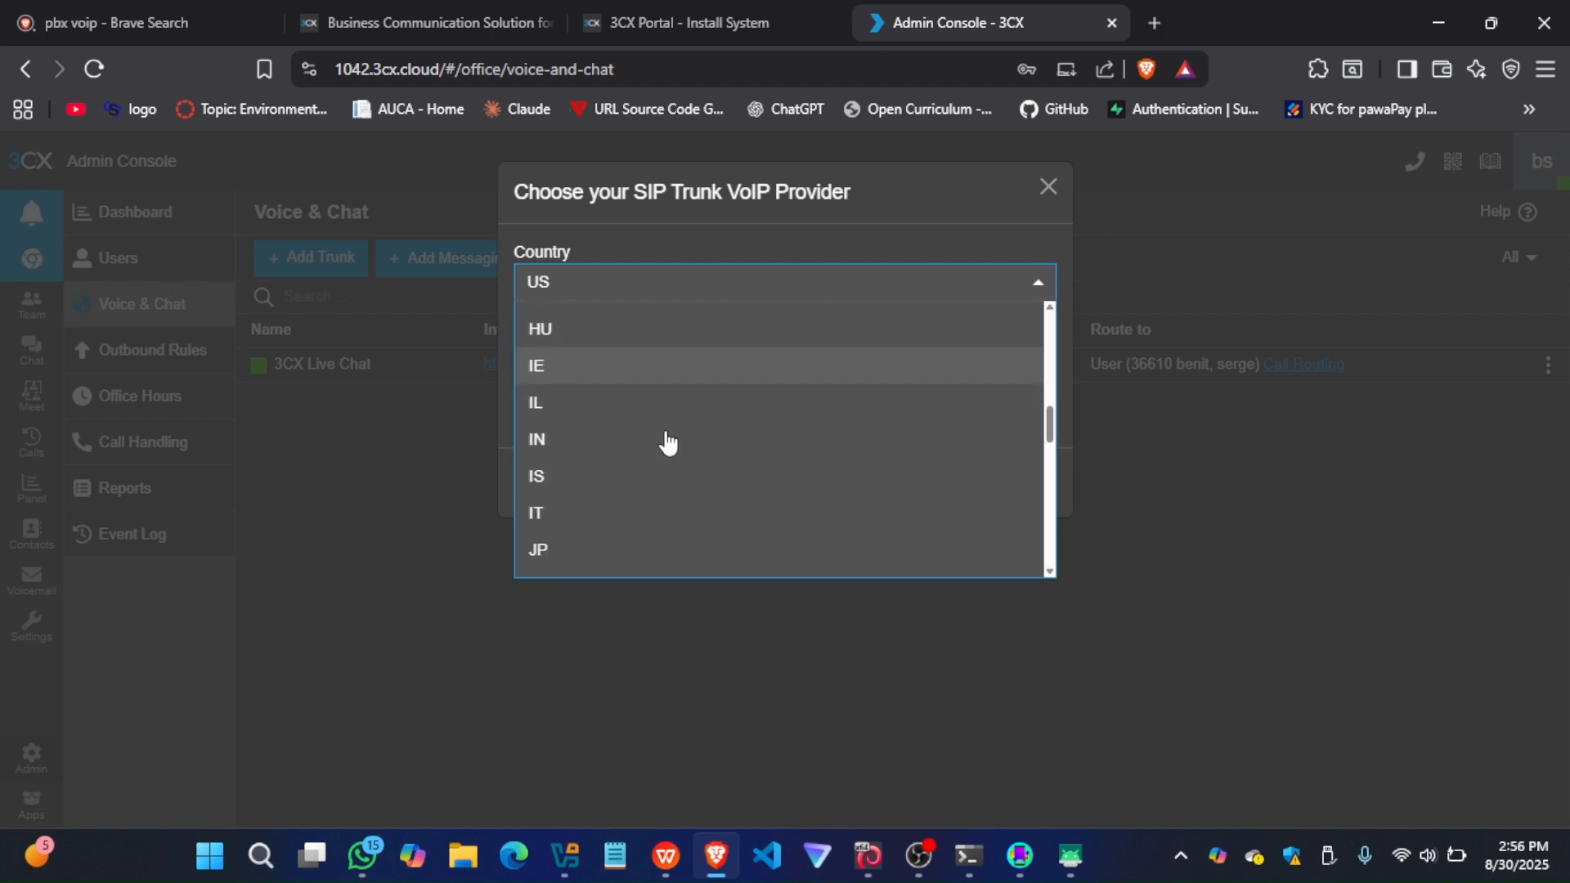
pyautogui.scroll(-6, 667, 443)
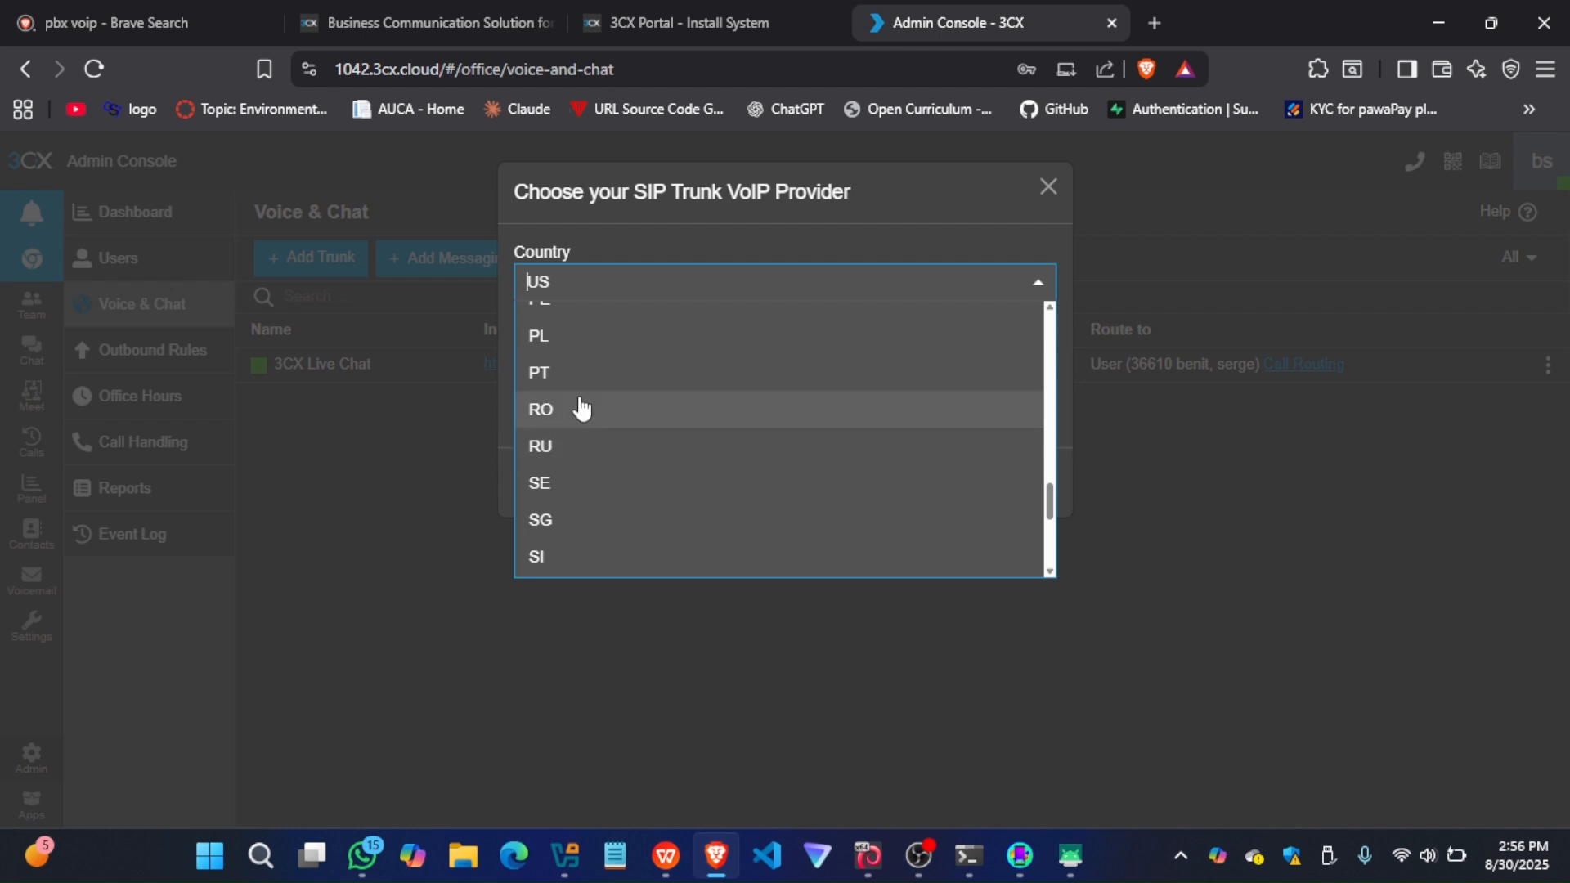
pyautogui.scroll(13, 630, 384)
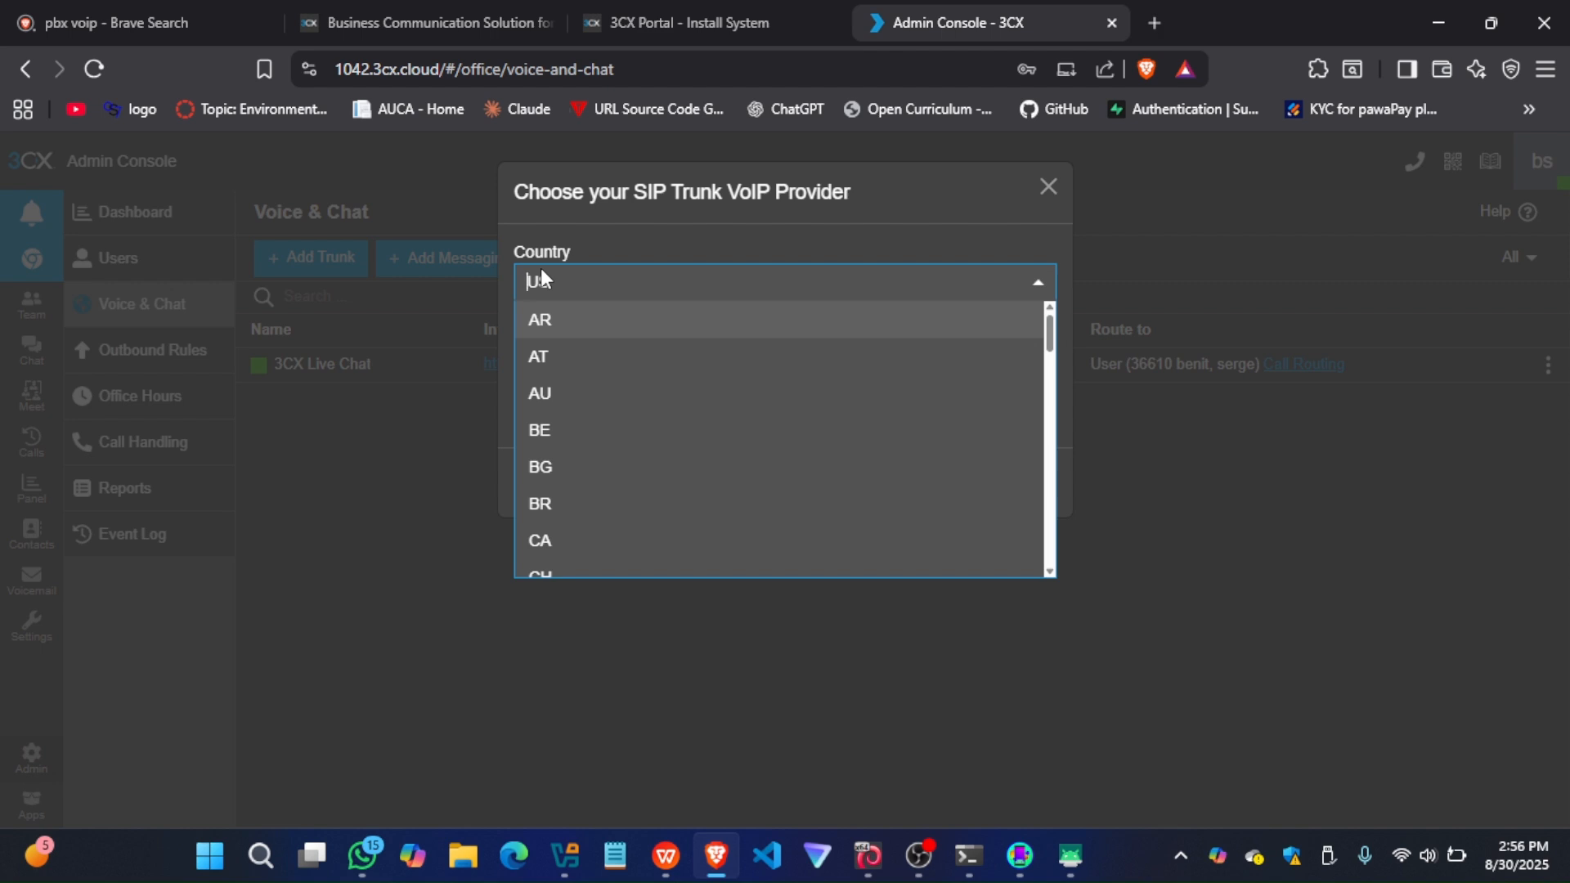
pyautogui.click(1038, 186)
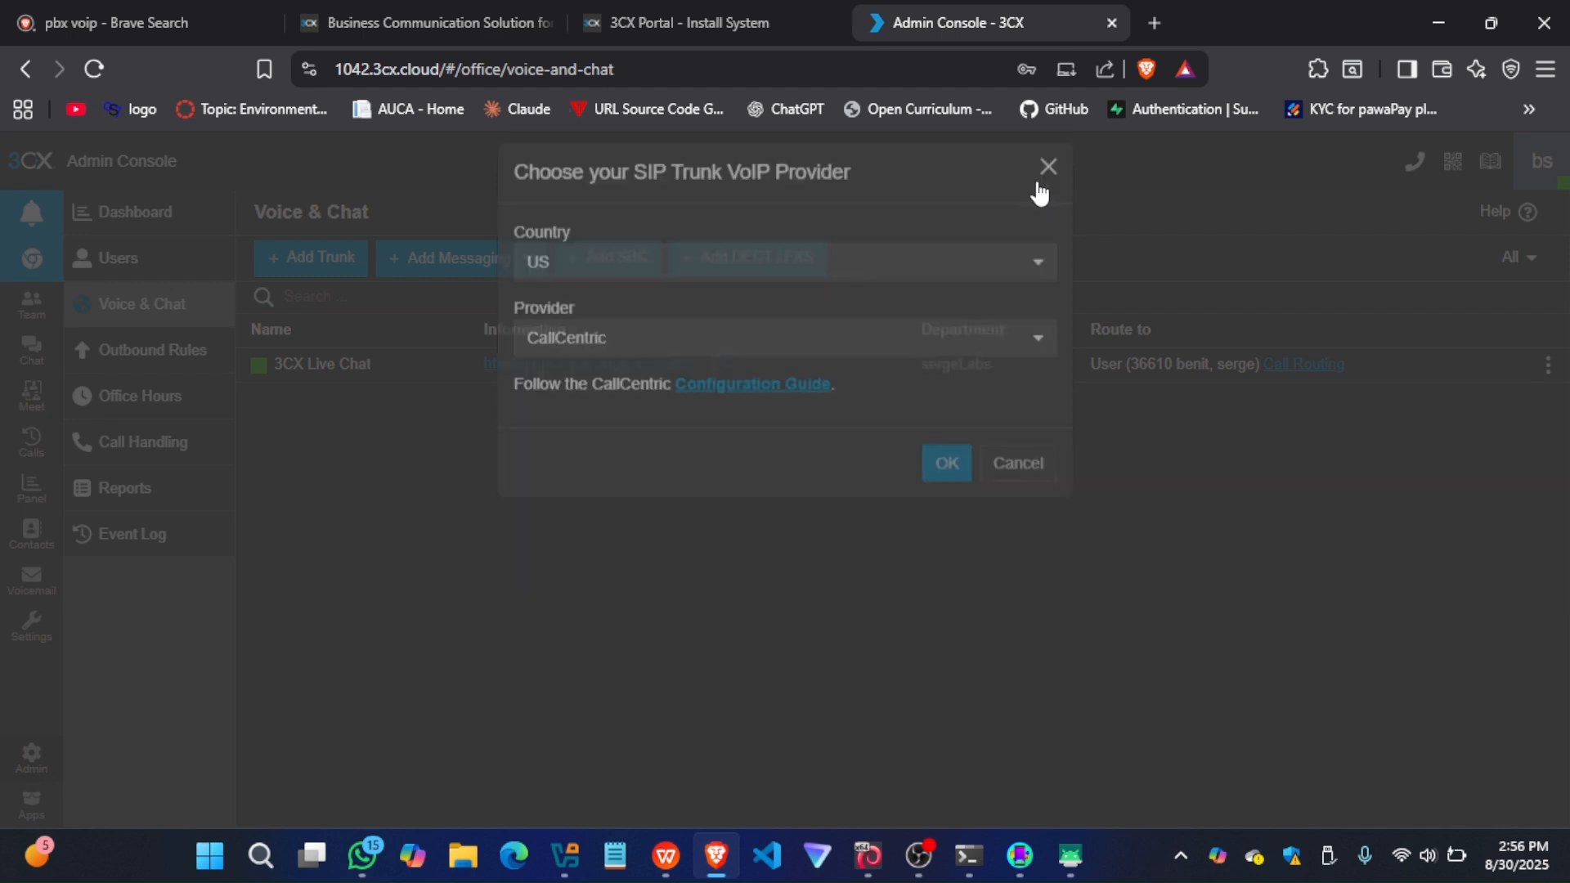
pyautogui.click(1038, 184)
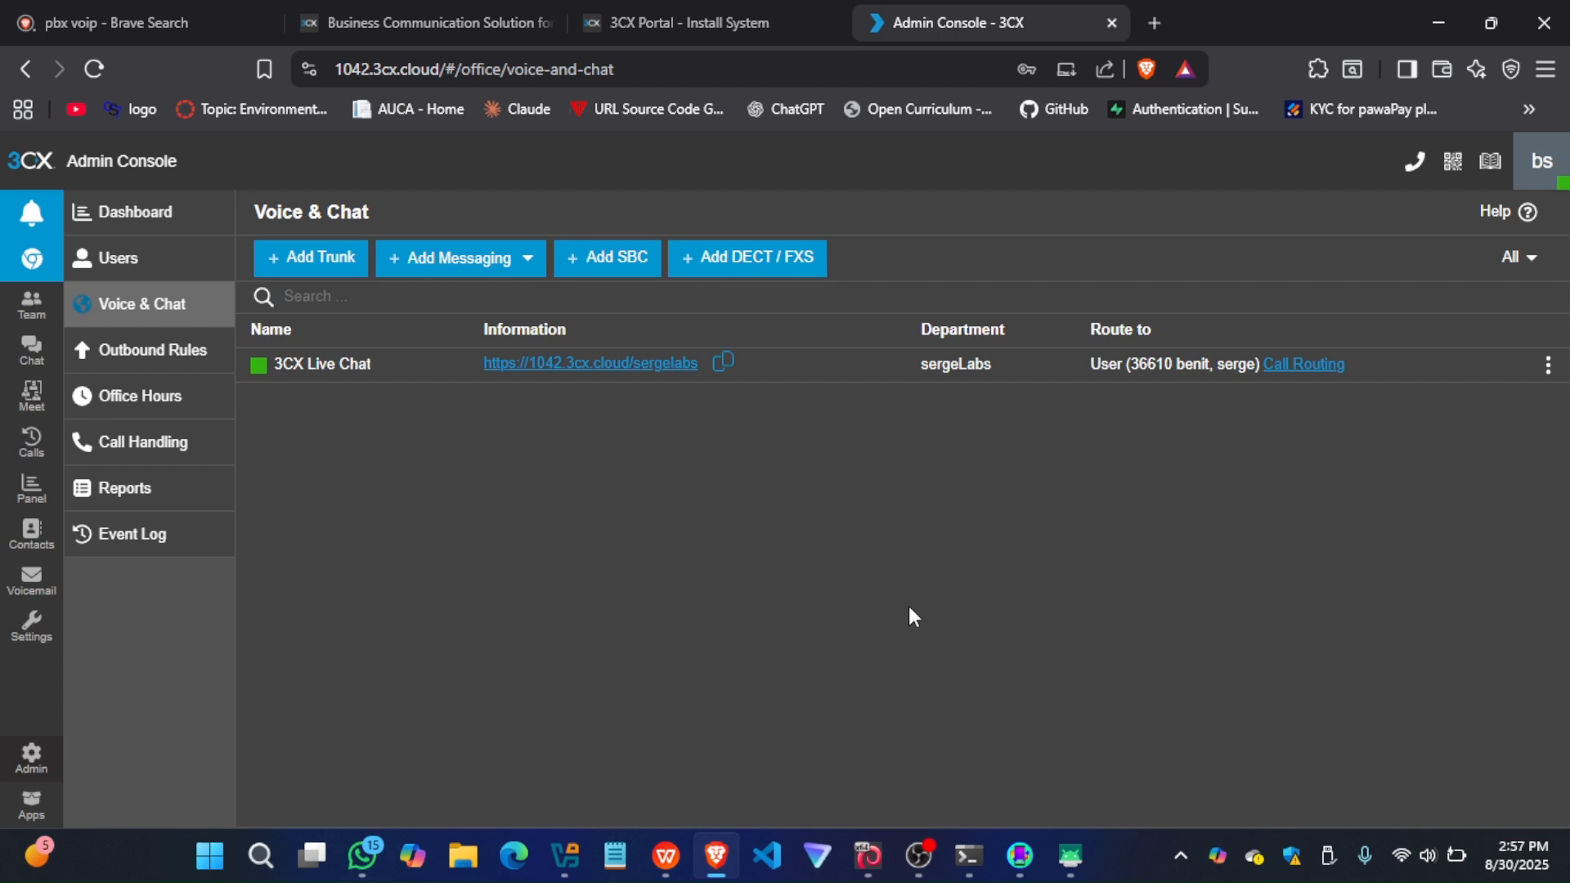
# Add a Session Border Controller that uses a Raspberry PI machine
pyautogui.click(633, 264)
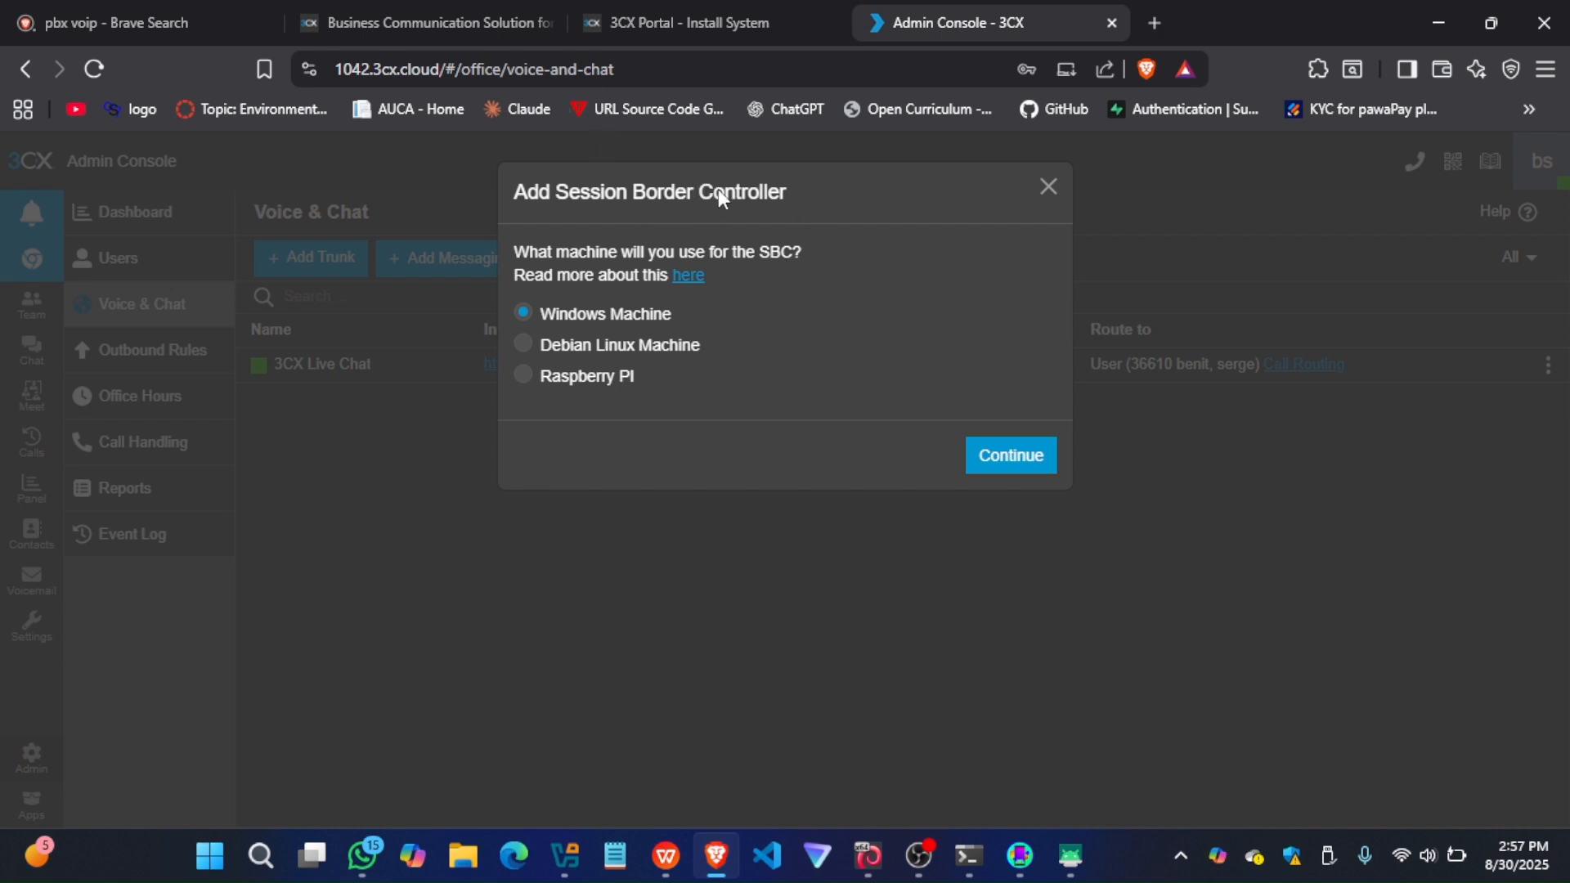
pyautogui.click(524, 344)
pyautogui.click(523, 377)
pyautogui.click(1026, 453)
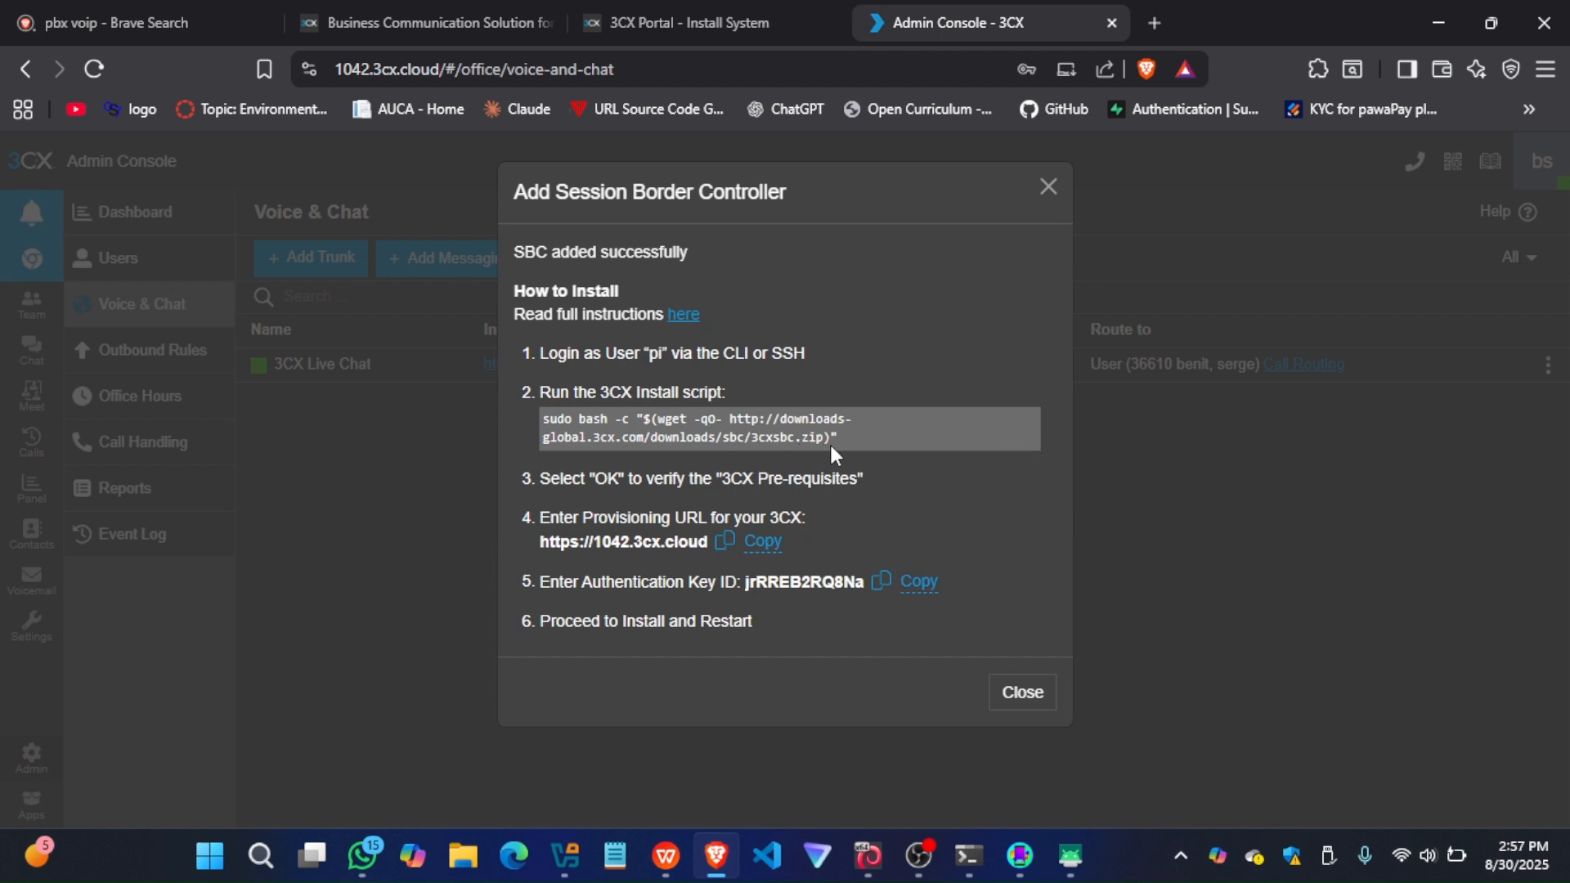
# Highlight the 3CX install script in the SBC instructions, close them, and return to the Voice & Chat list
pyautogui.moveTo(843, 442); pyautogui.dragTo(539, 415)
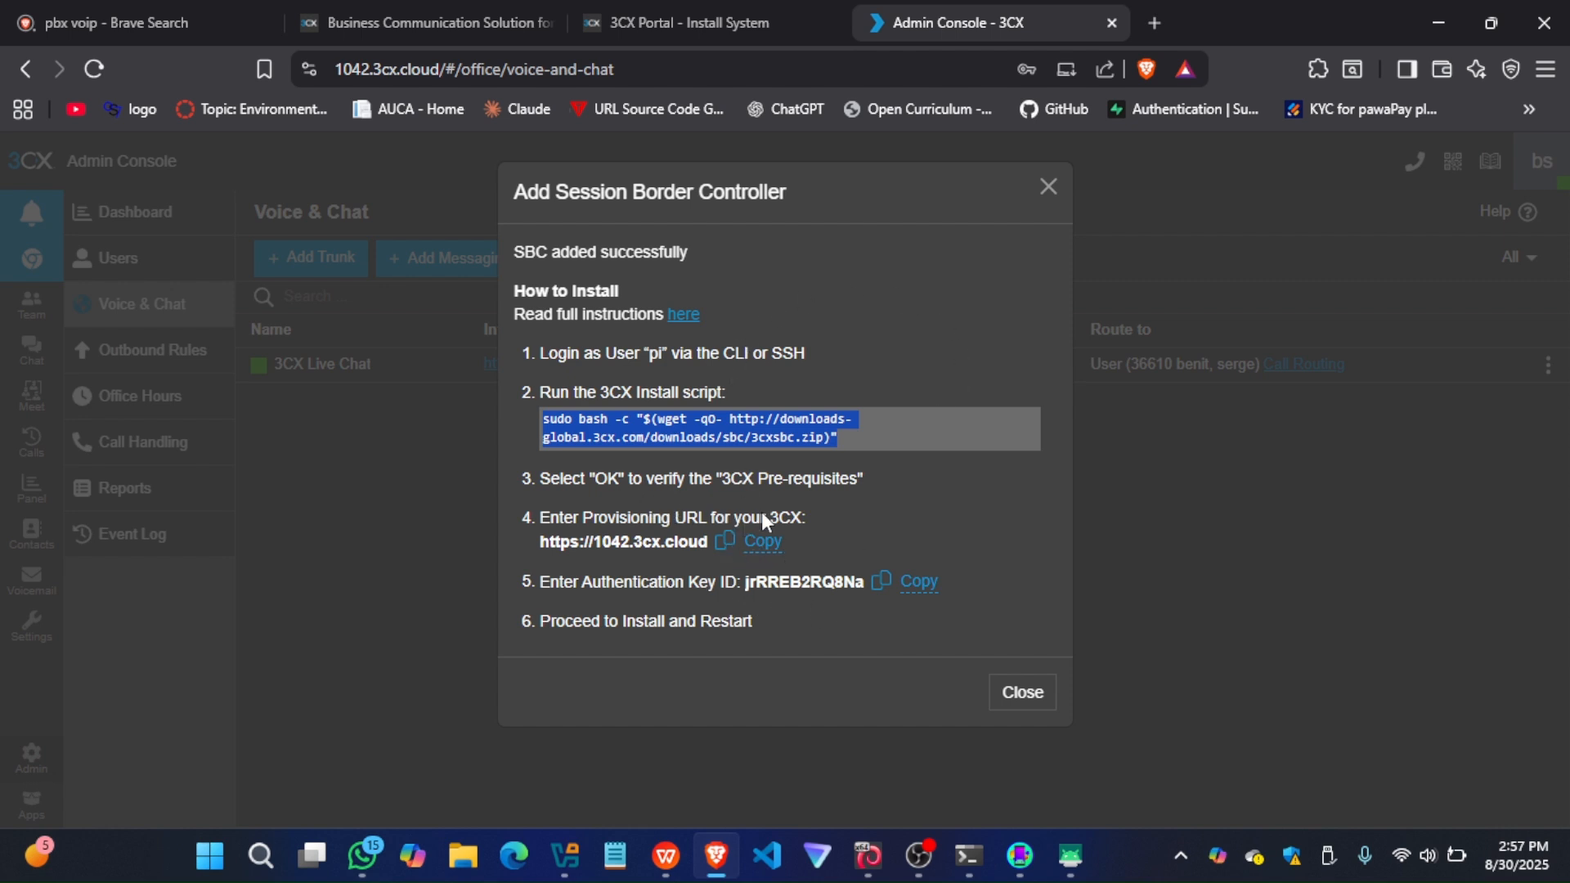
pyautogui.click(1024, 692)
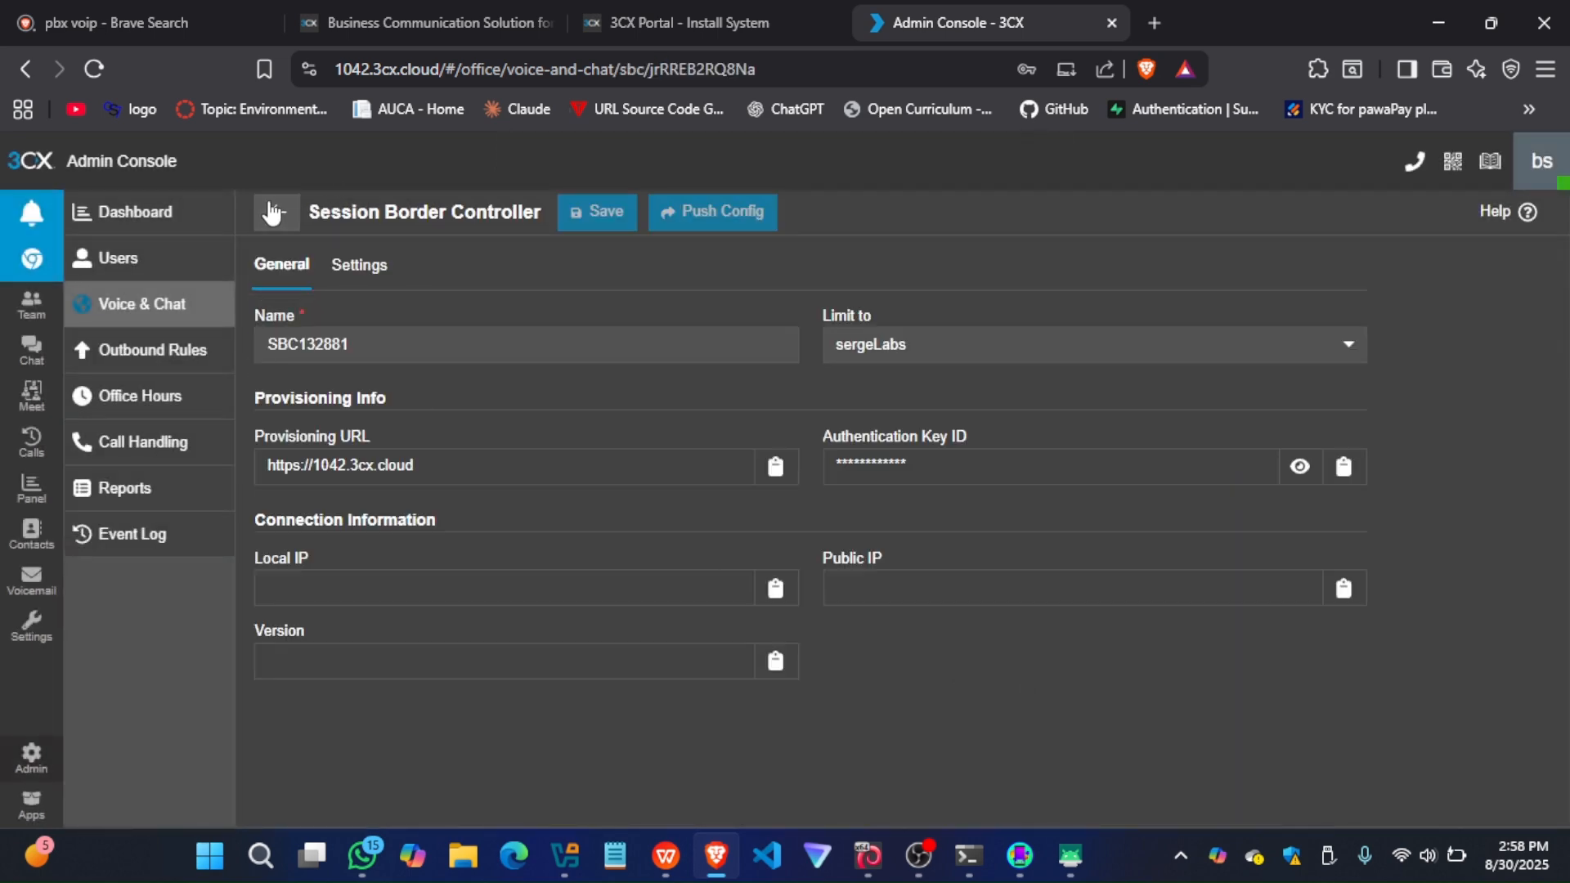
pyautogui.click(273, 210)
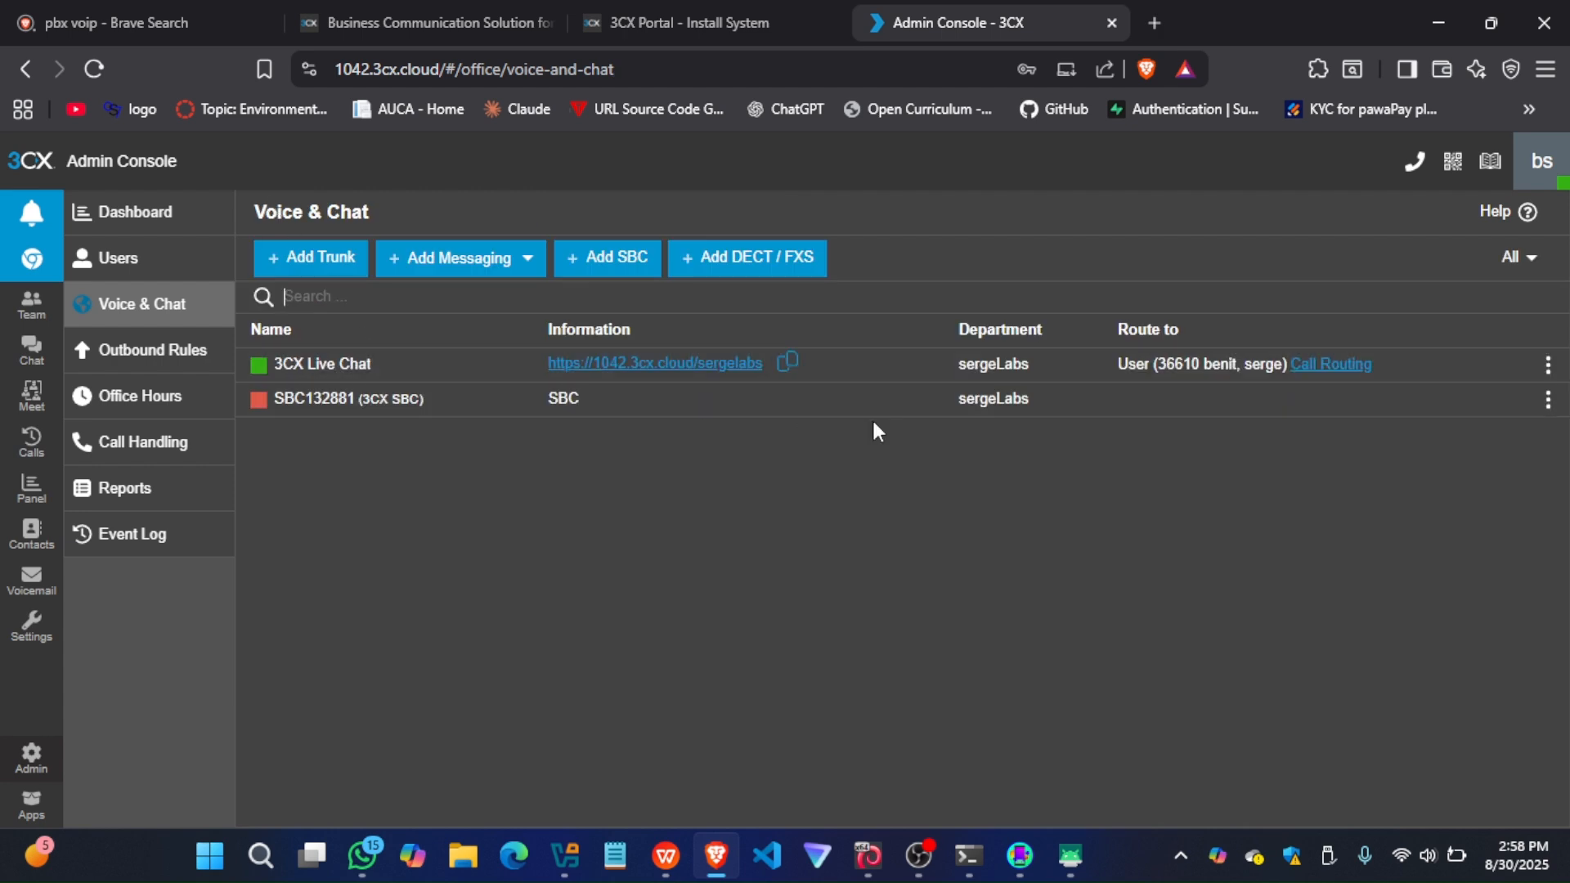
# Delete the newly added SBC from the Voice & Chat list
pyautogui.click(1546, 401)
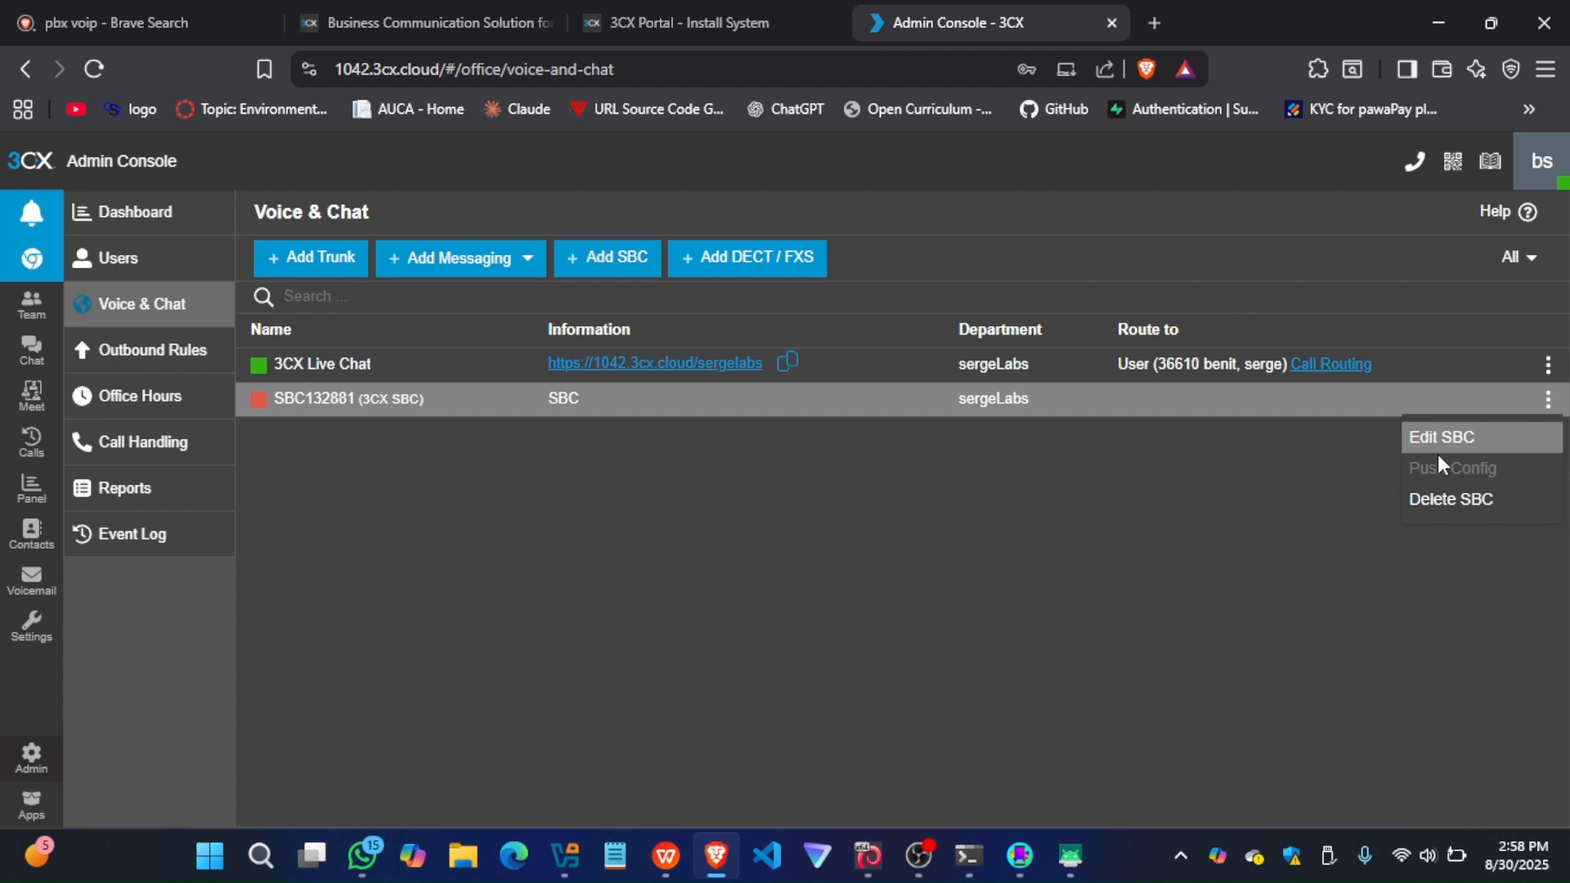
pyautogui.click(1439, 498)
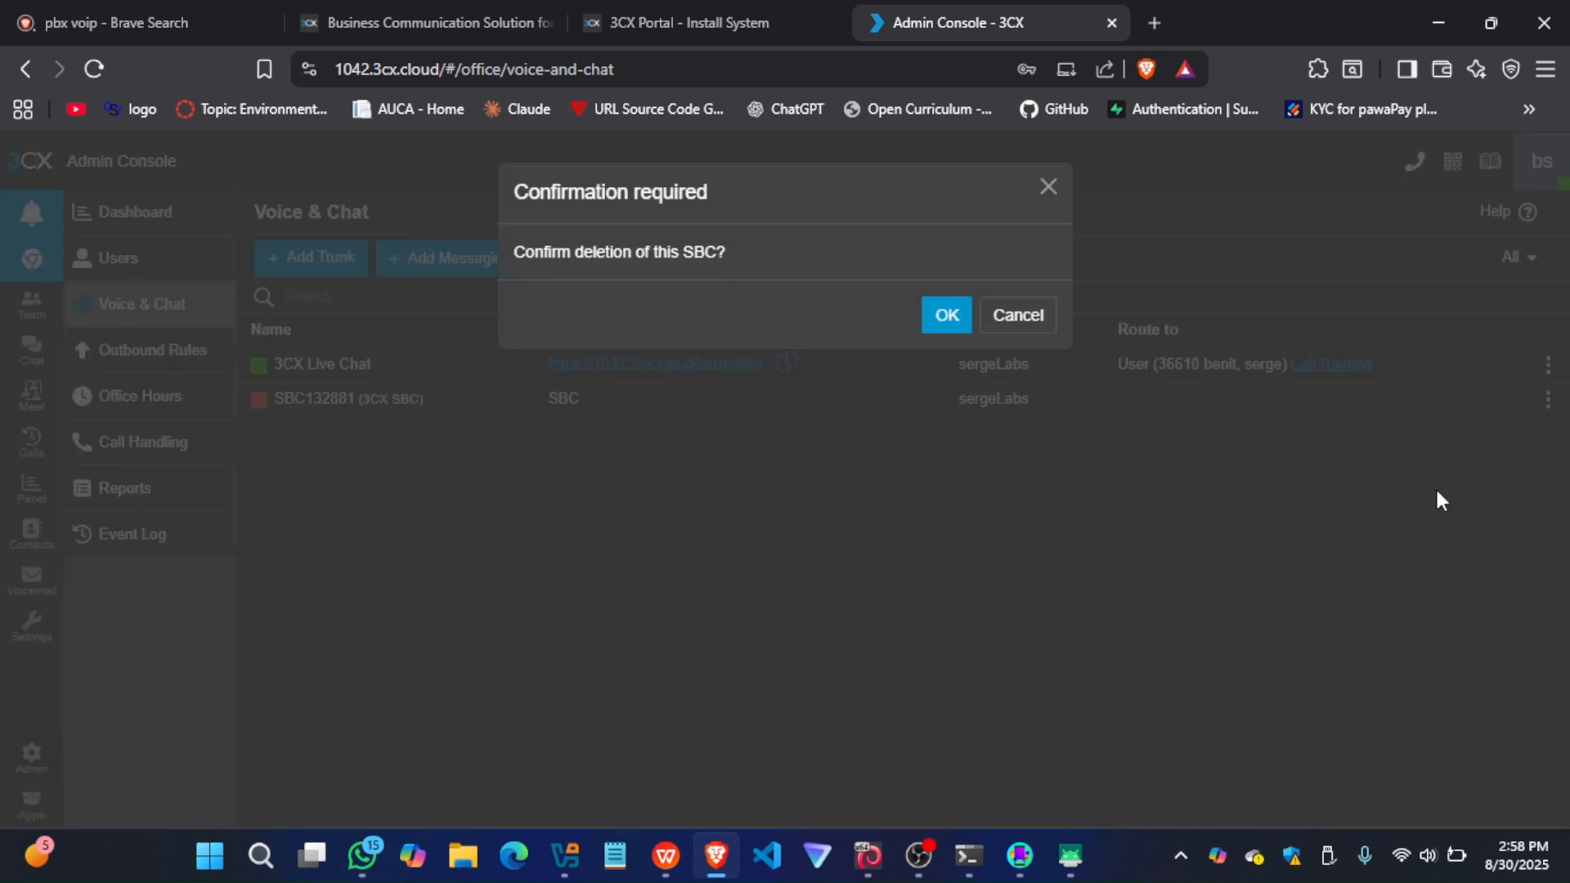
pyautogui.click(948, 316)
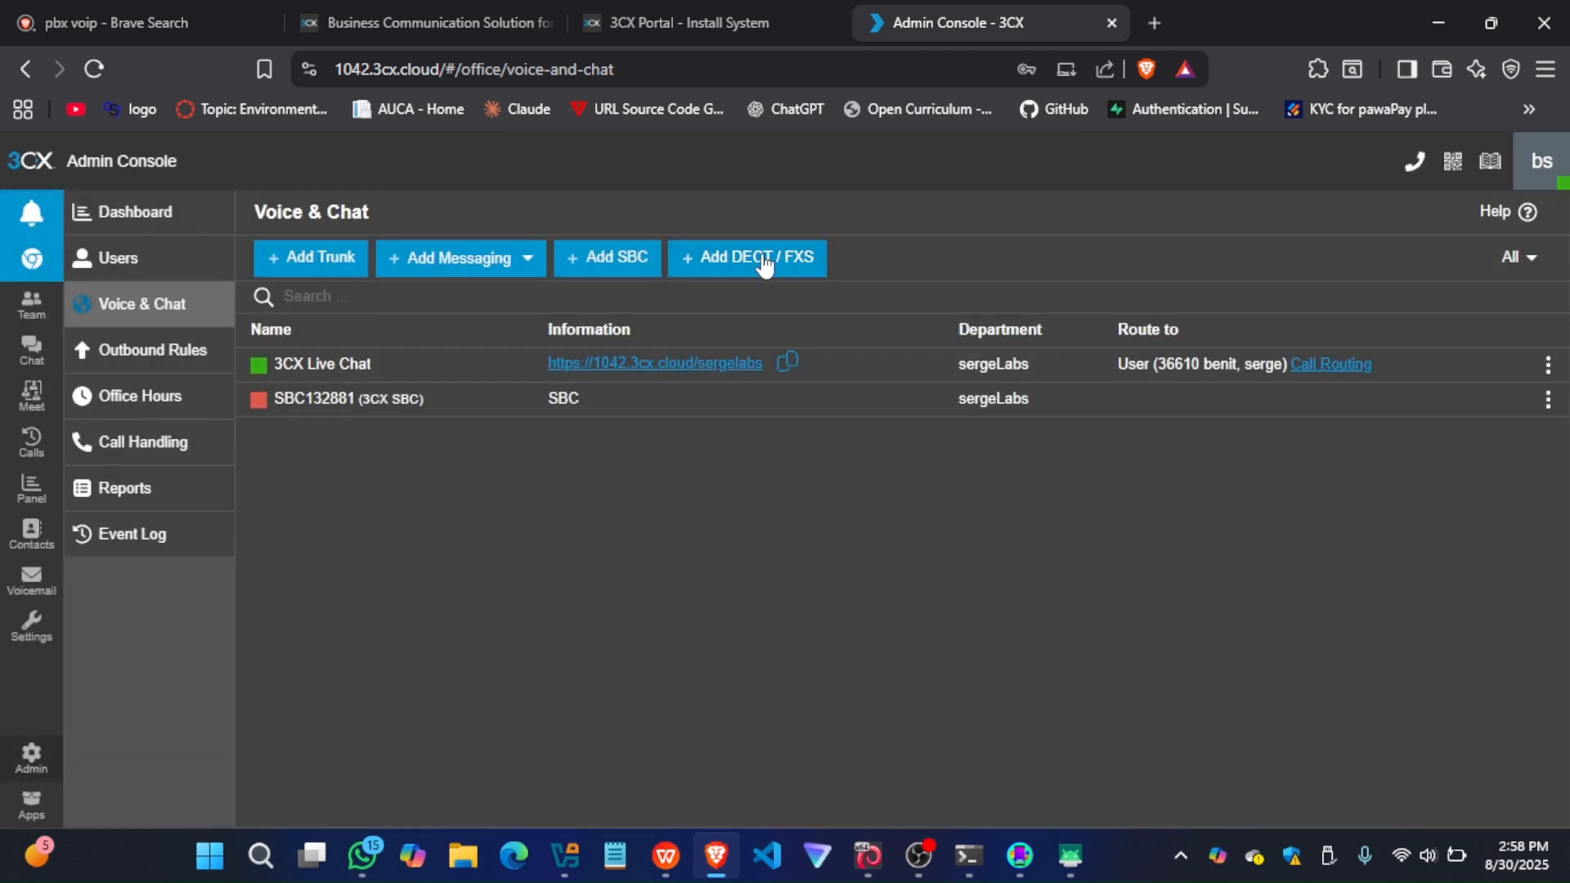
# Start adding a DECT / FXS device and examine the supported models offered for it
pyautogui.click(759, 258)
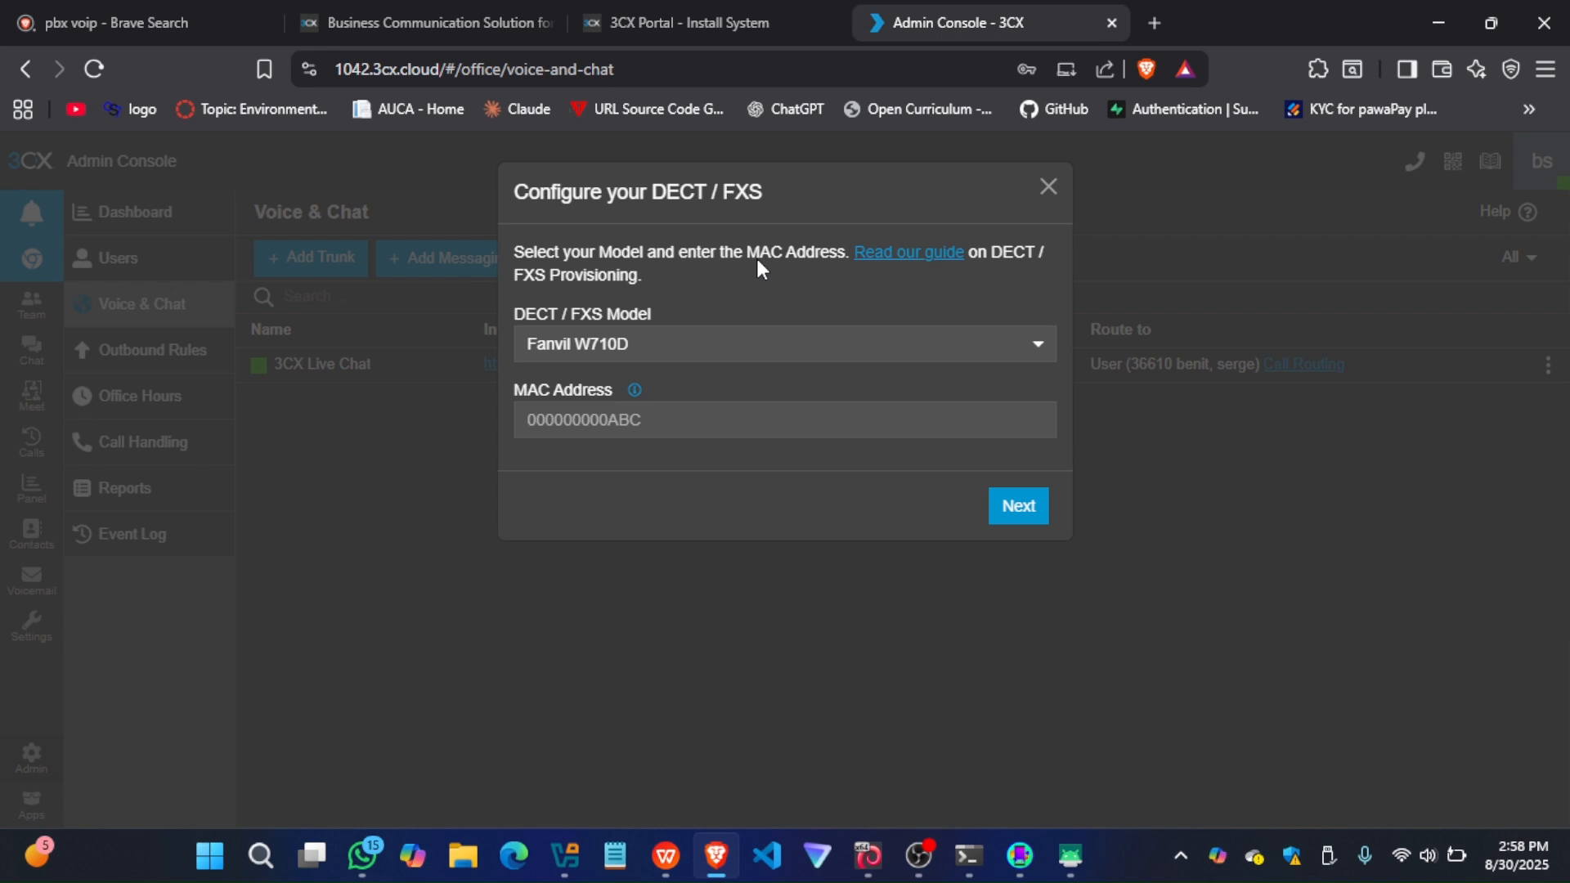
pyautogui.click(671, 337)
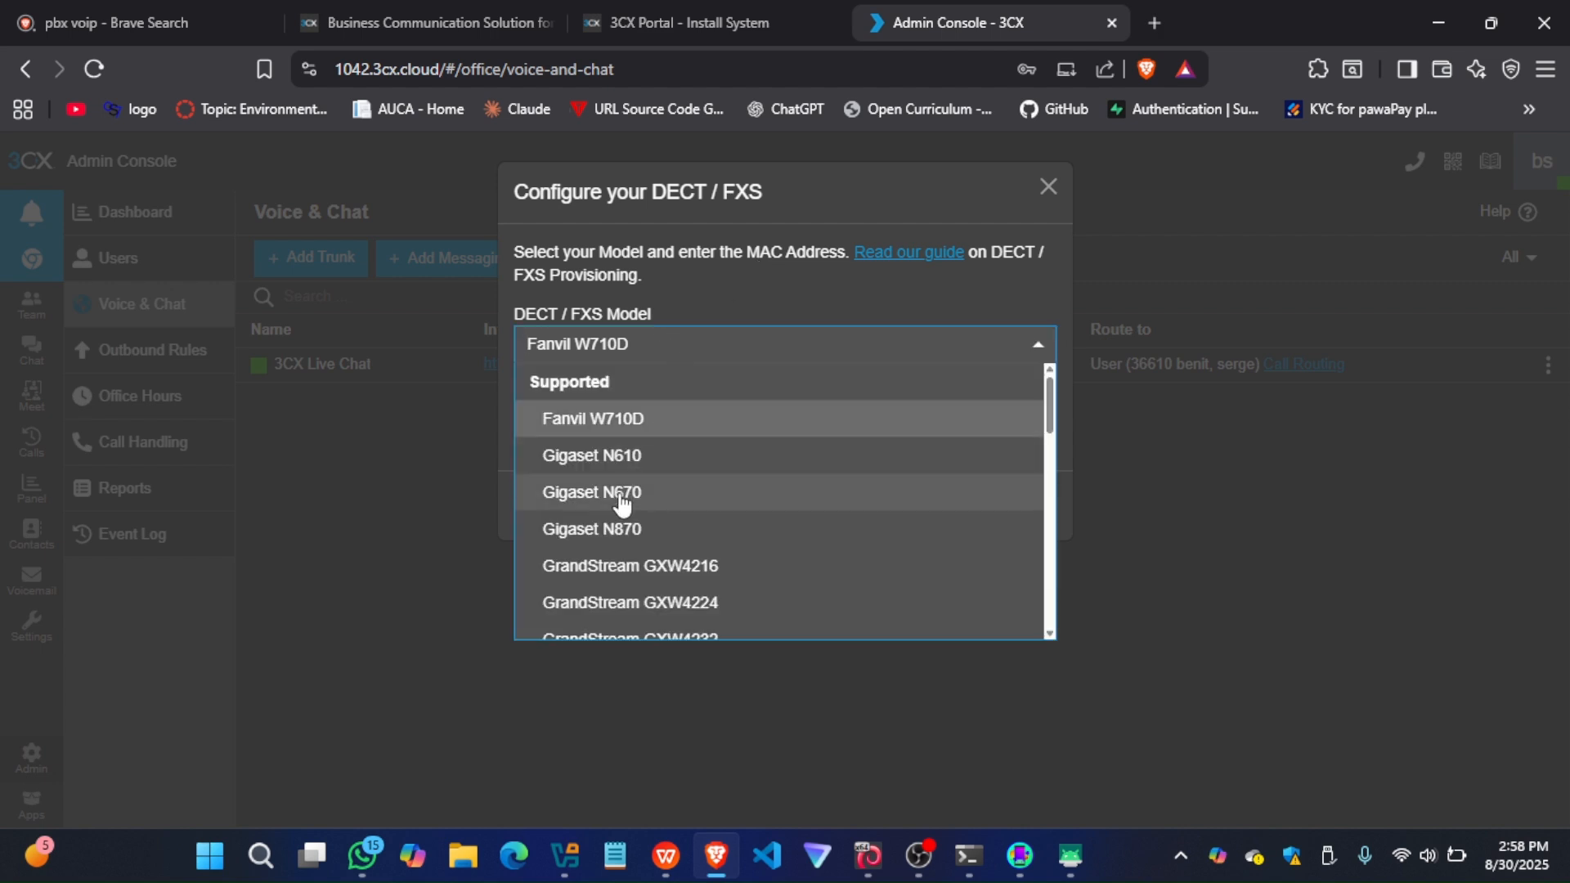
pyautogui.scroll(-12, 622, 504)
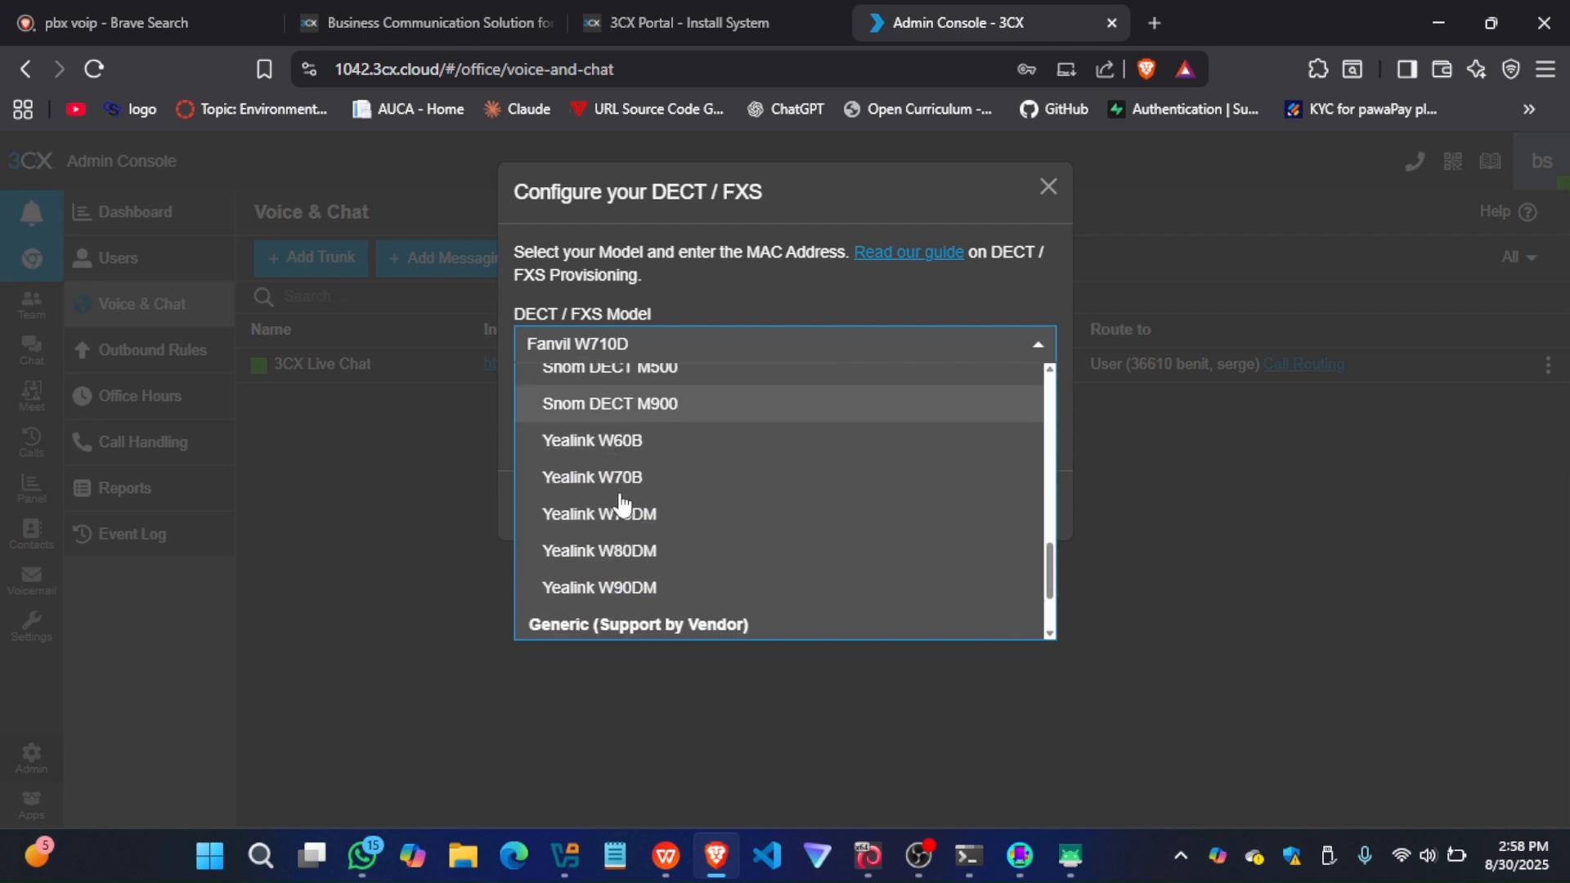
pyautogui.scroll(12, 707, 381)
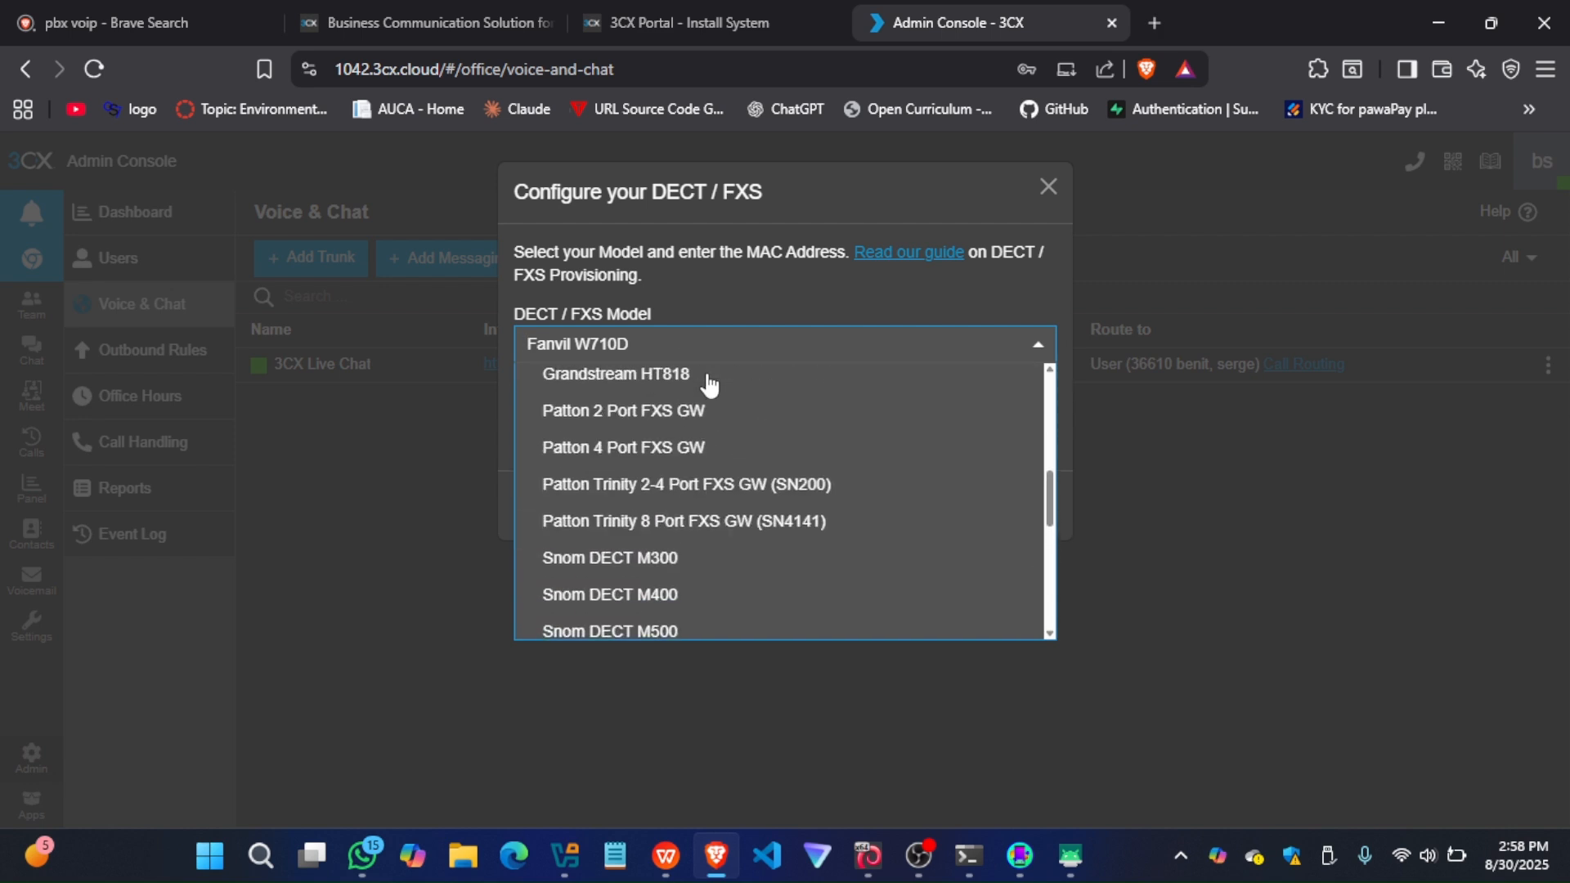
pyautogui.scroll(-2, 620, 519)
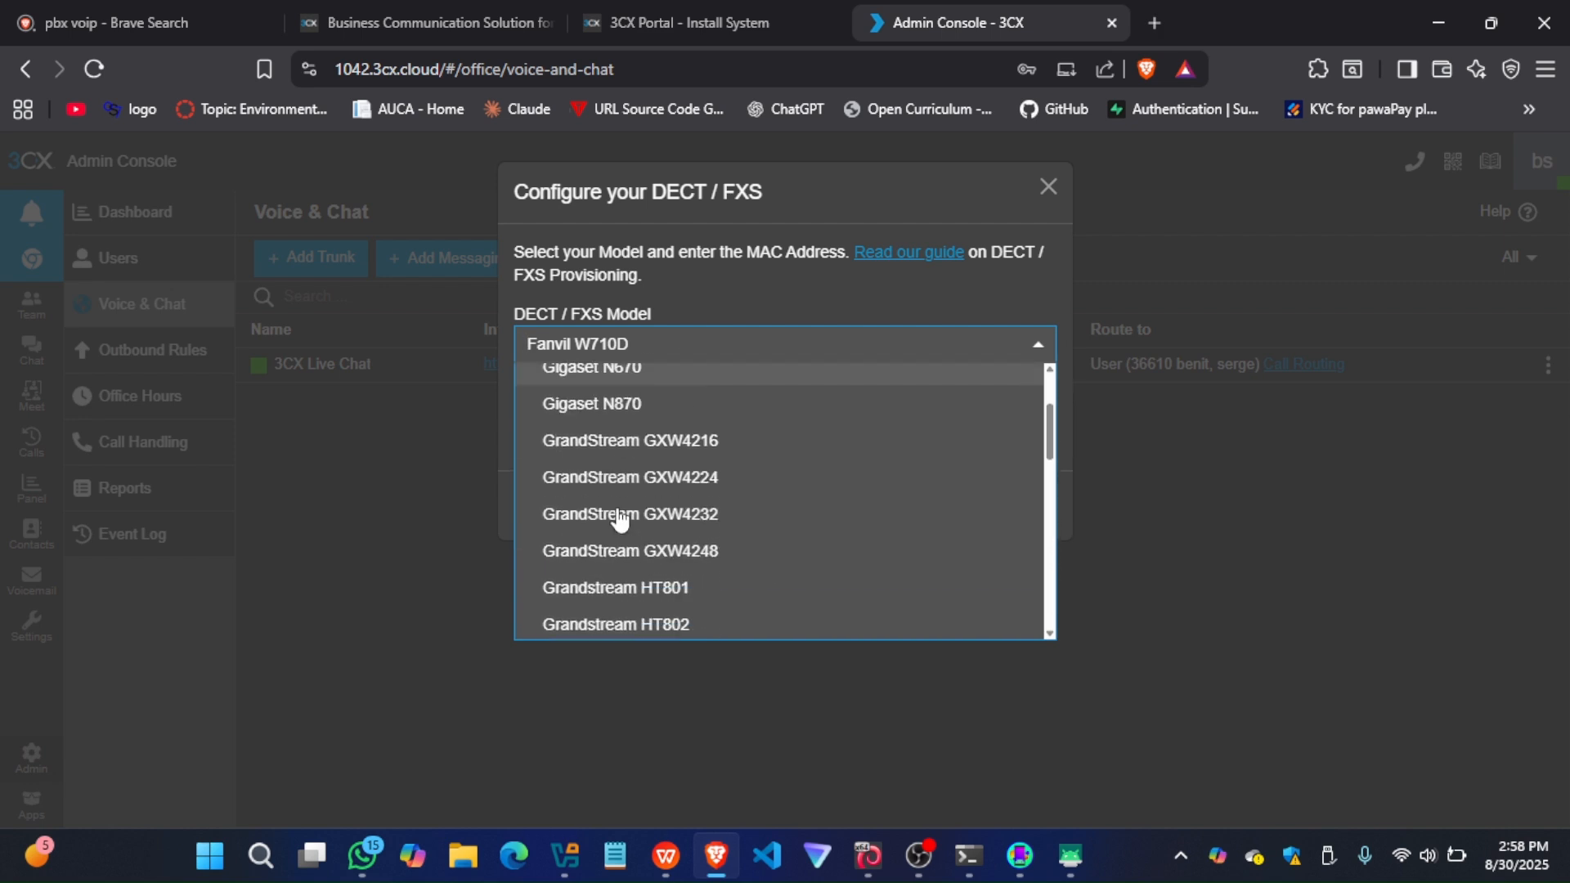
pyautogui.scroll(-5, 620, 519)
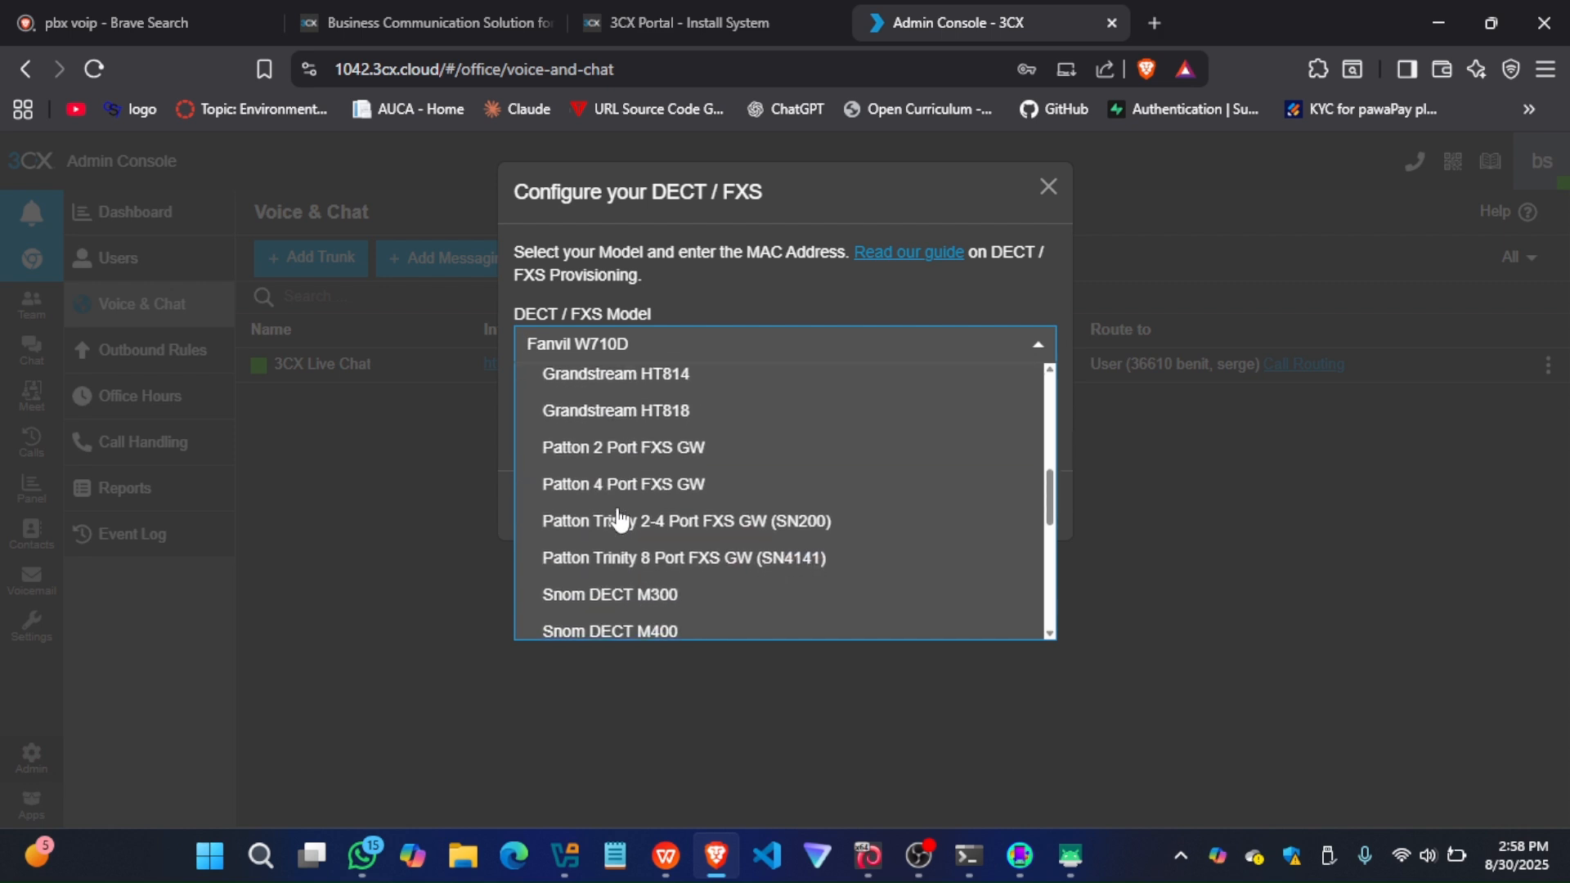
pyautogui.scroll(6, 620, 518)
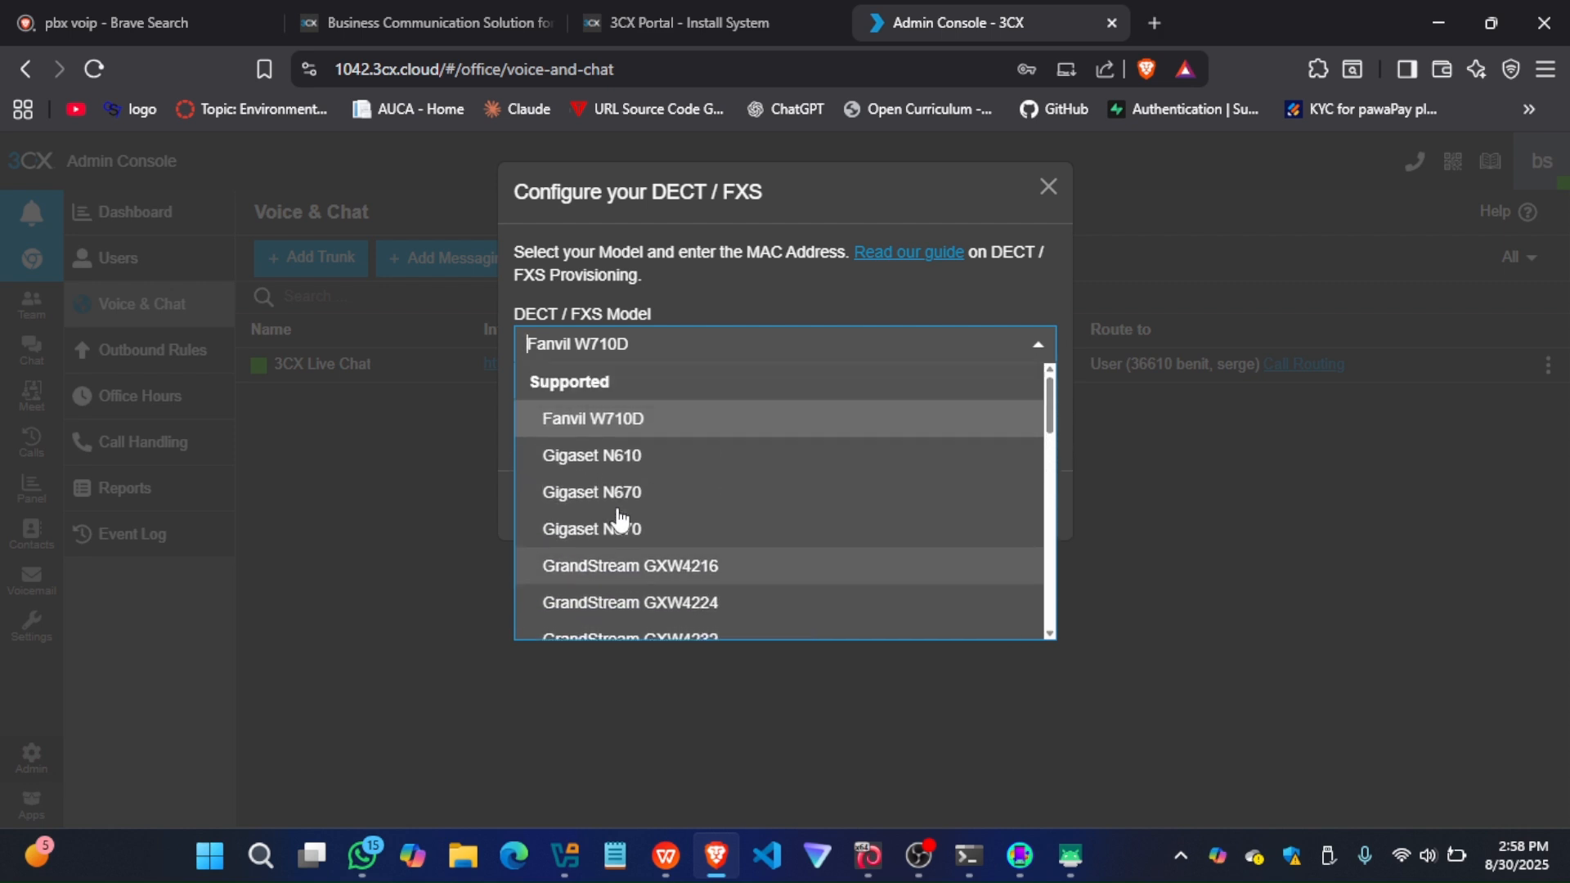
# Try to configure a Gigaset N670 device without entering a MAC address, and close the DECT / FXS dialog
pyautogui.click(605, 498)
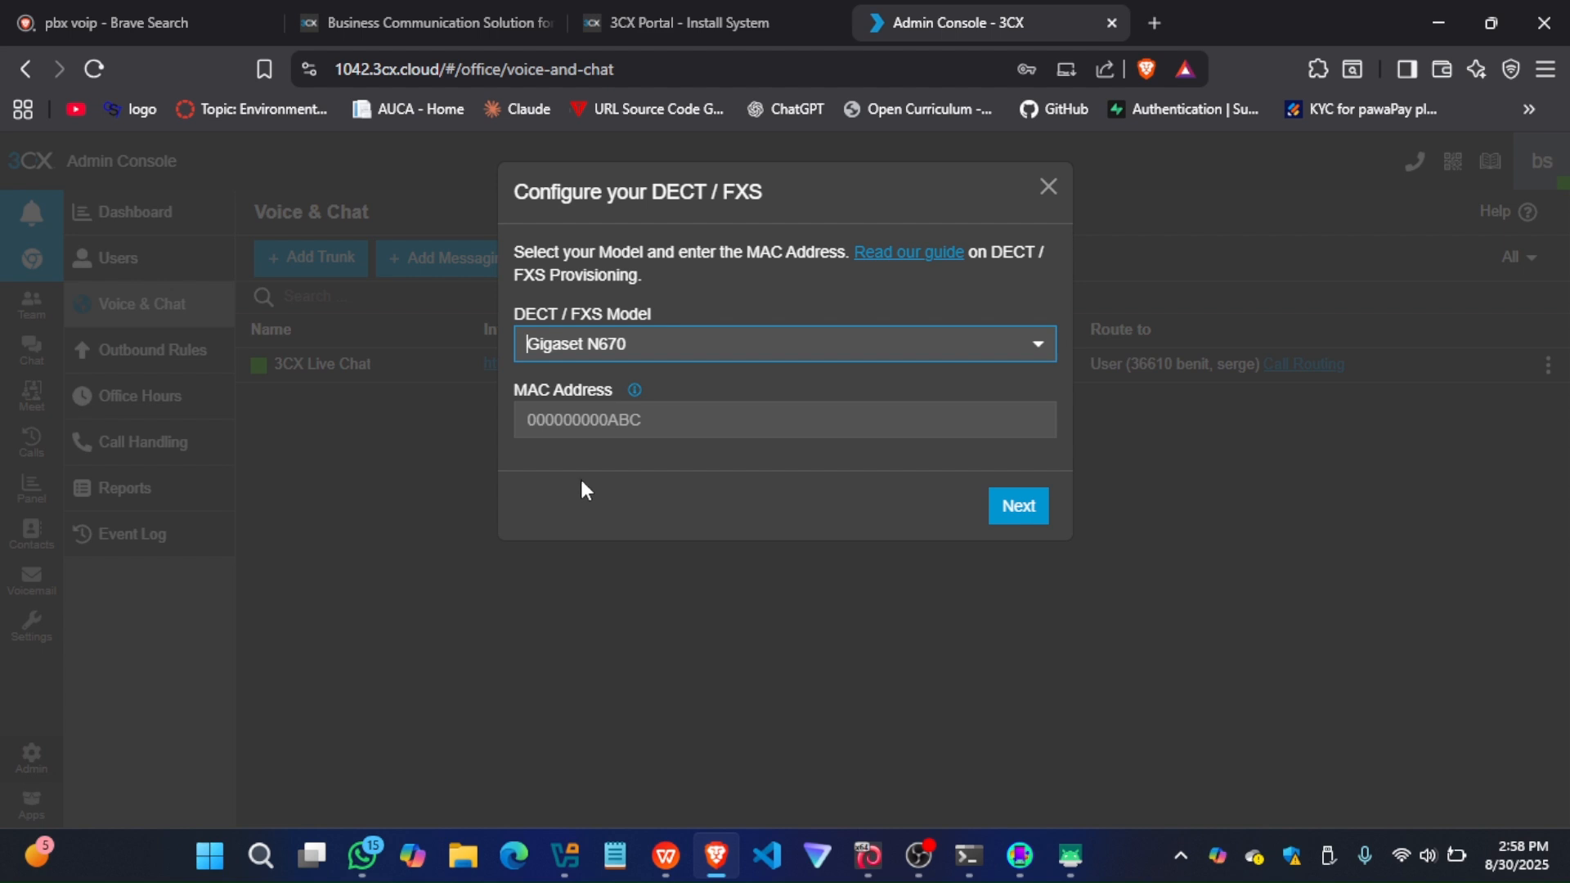
pyautogui.click(572, 432)
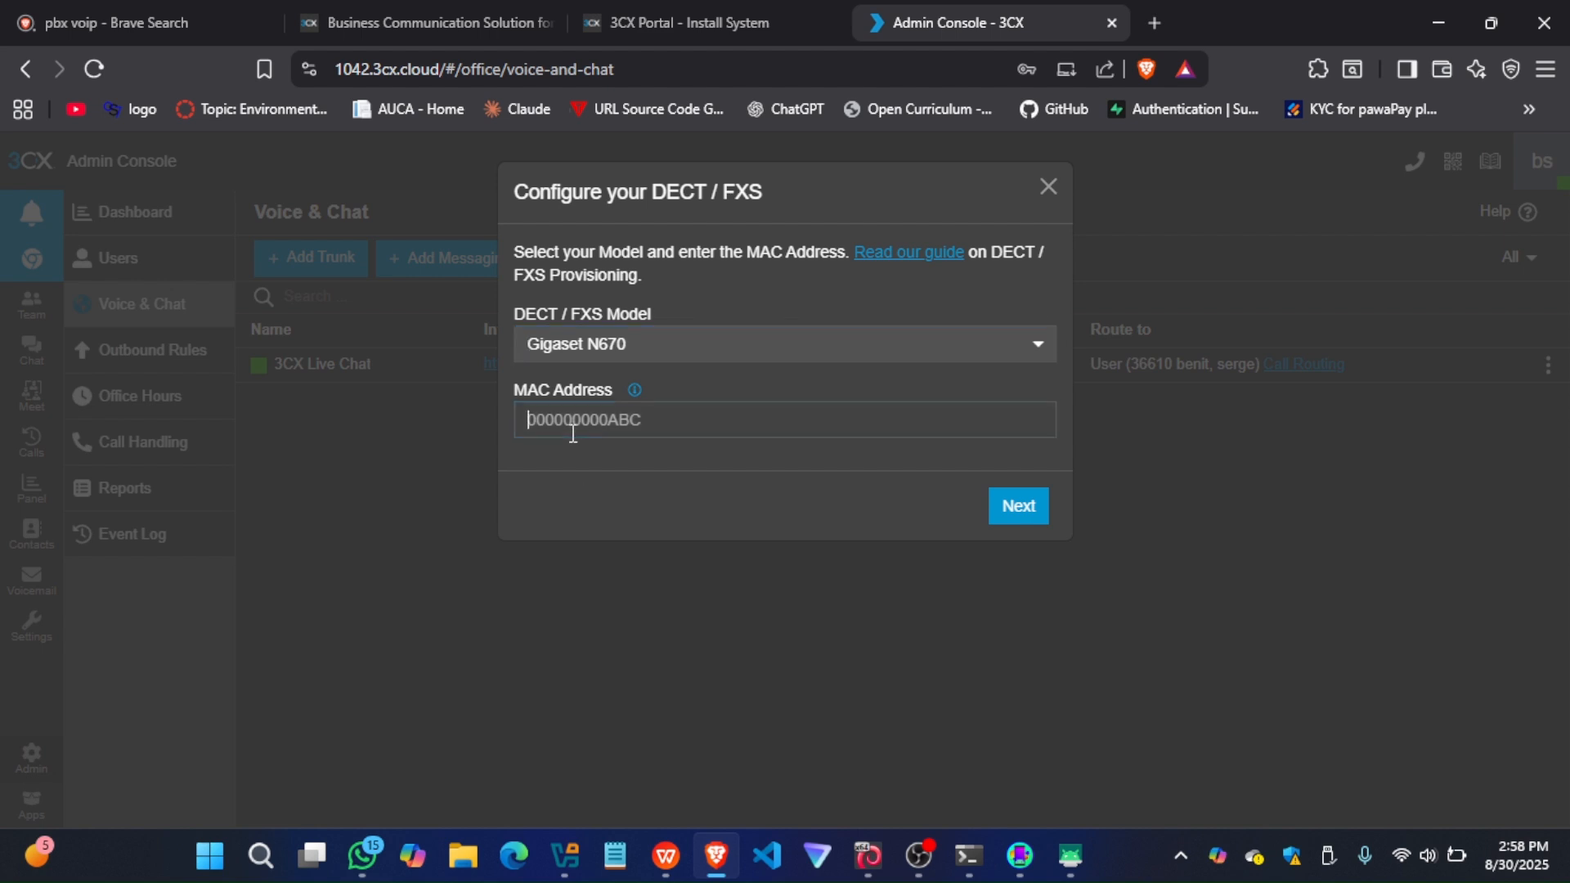
pyautogui.click(1022, 505)
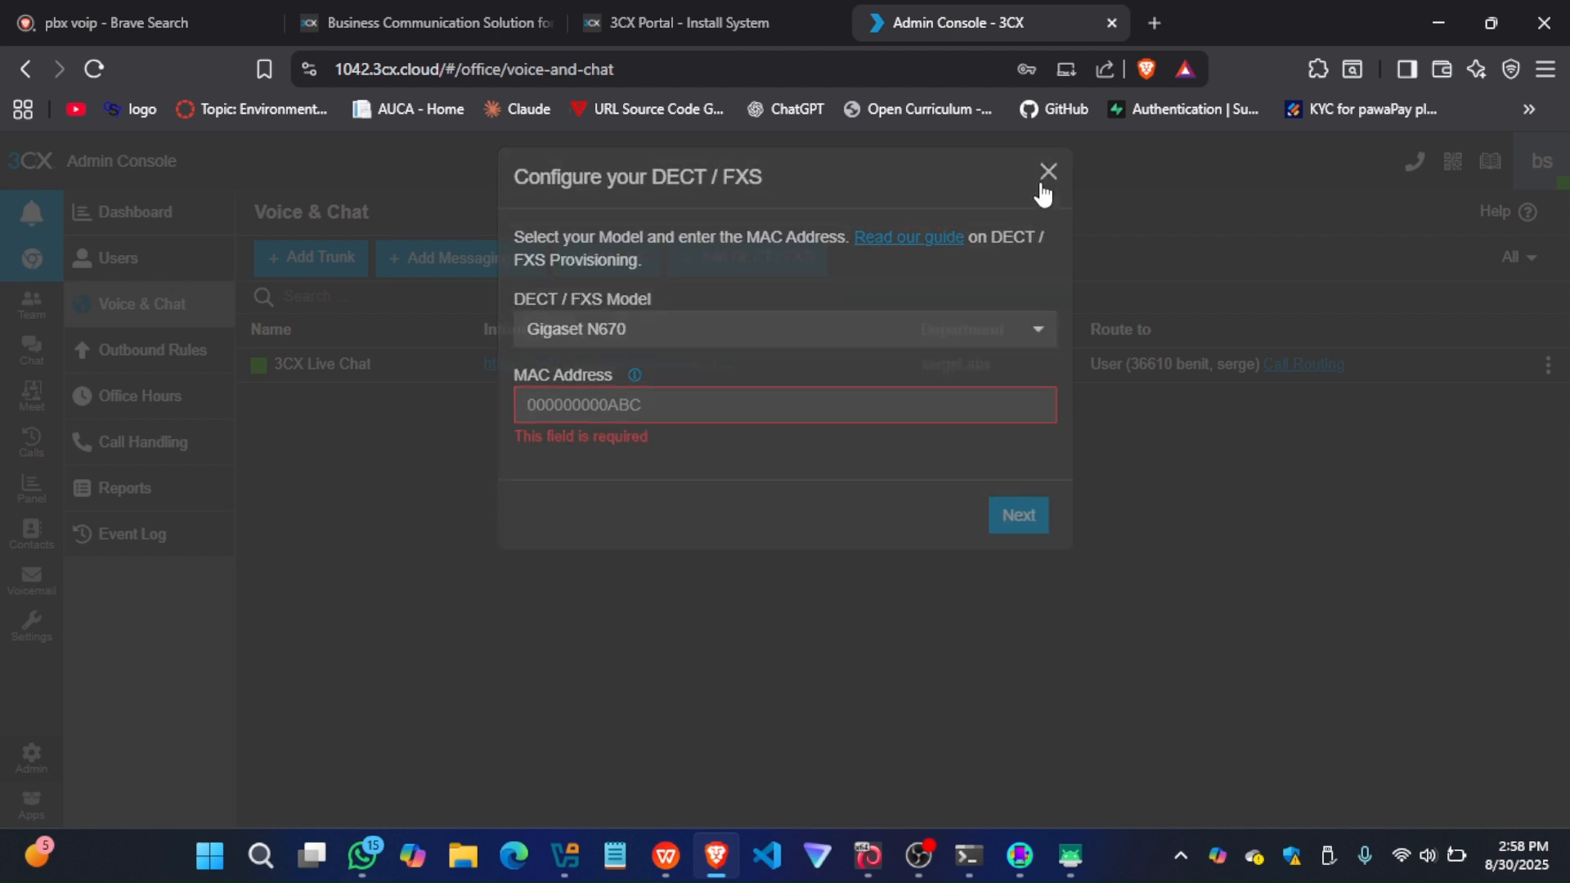
pyautogui.click(1047, 184)
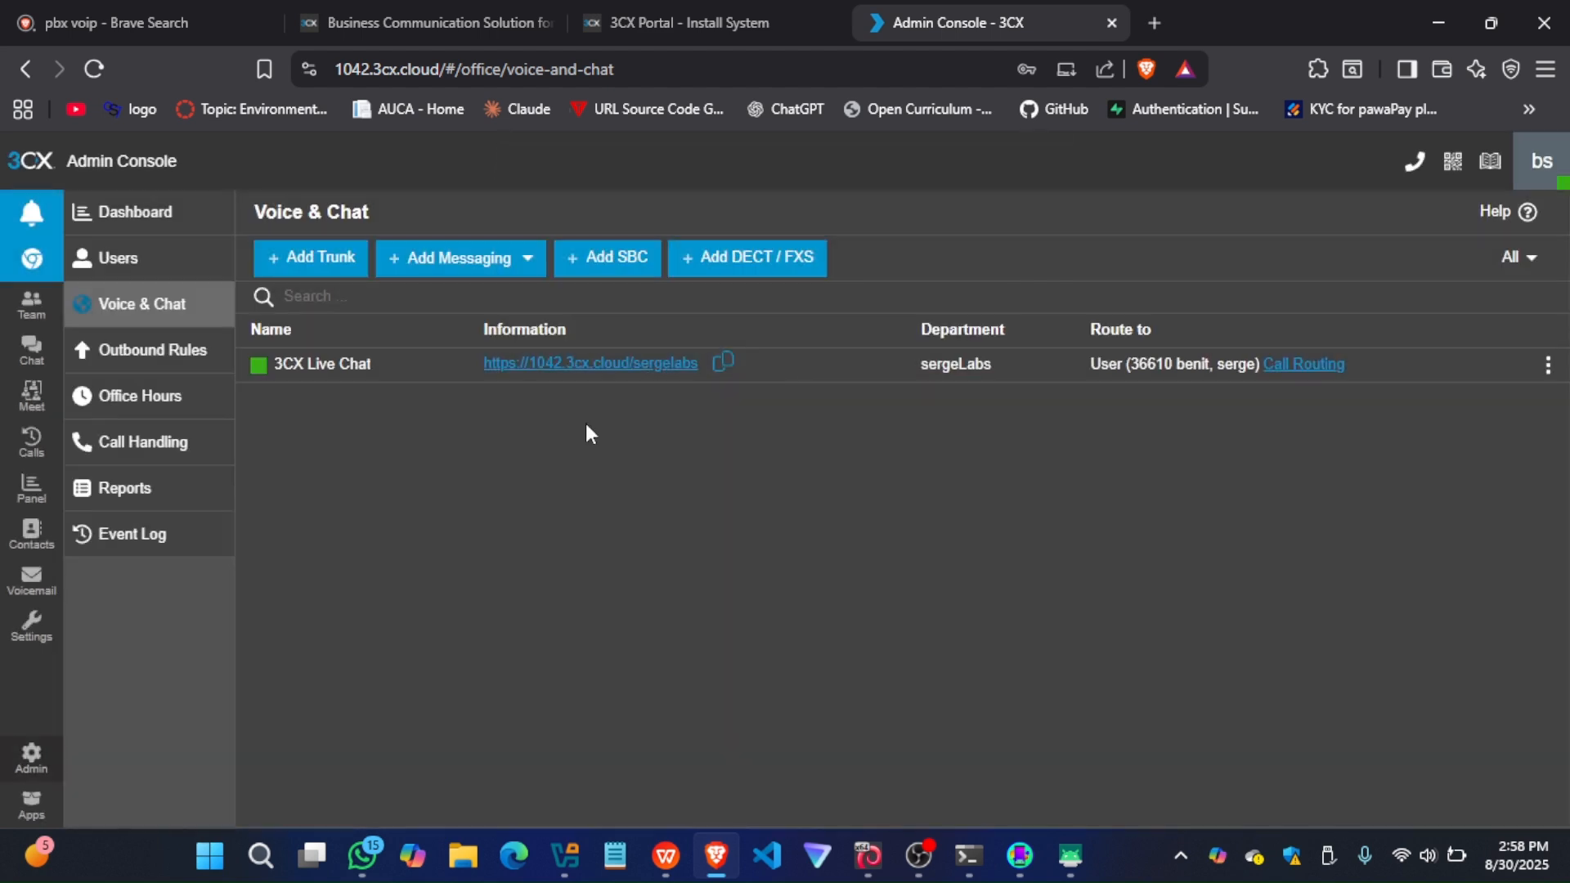
# View the Users list, start adding a digital receptionist in Call Handling, and check its assignable DID numbers
pyautogui.click(143, 274)
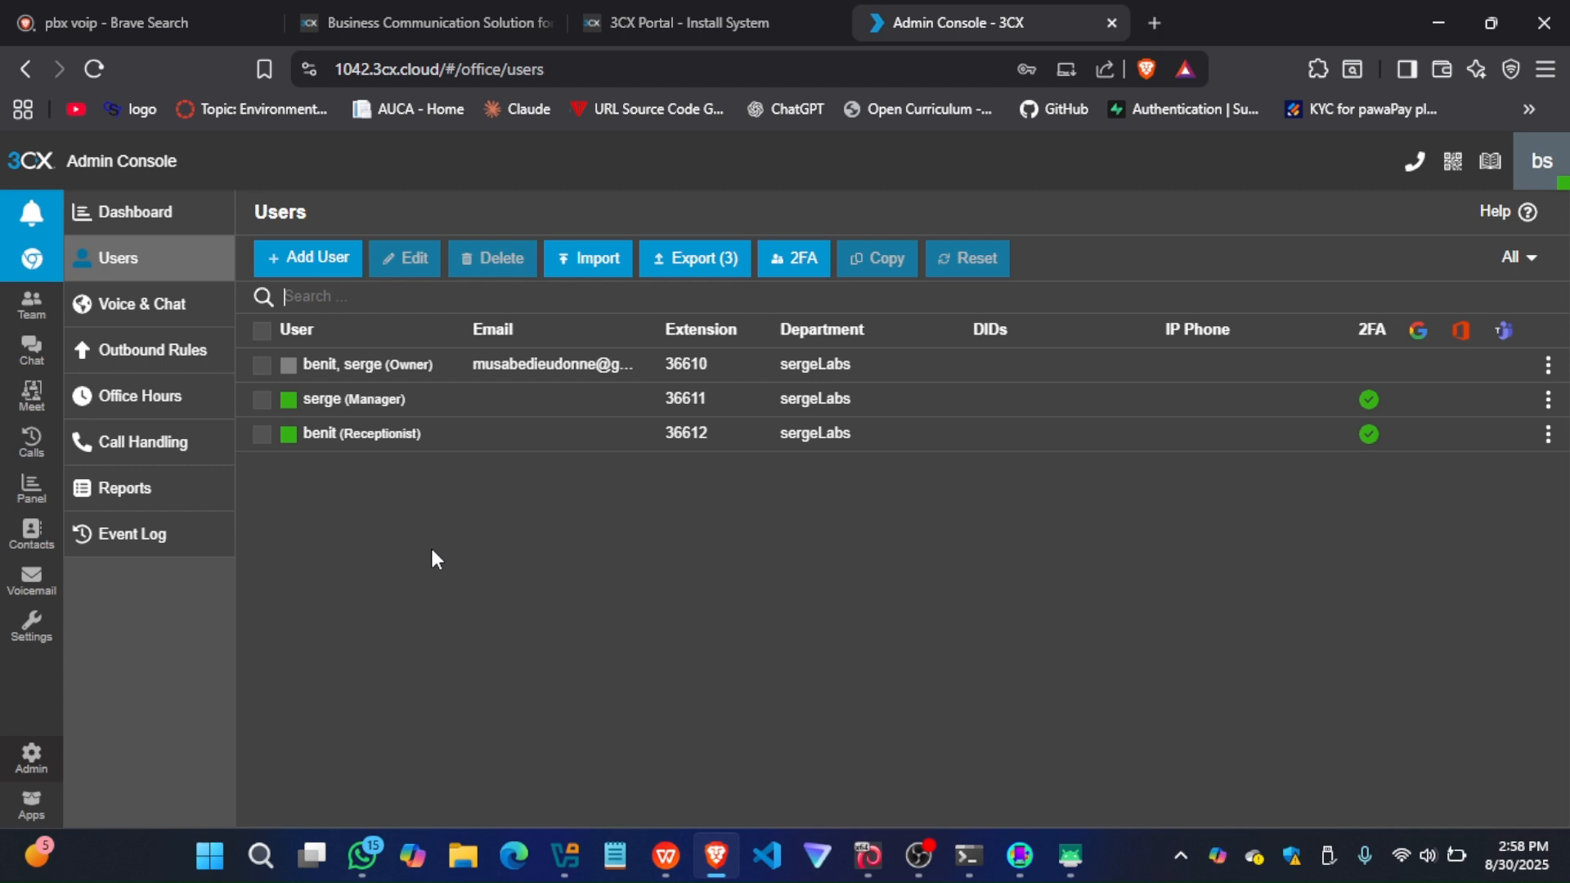
pyautogui.click(121, 455)
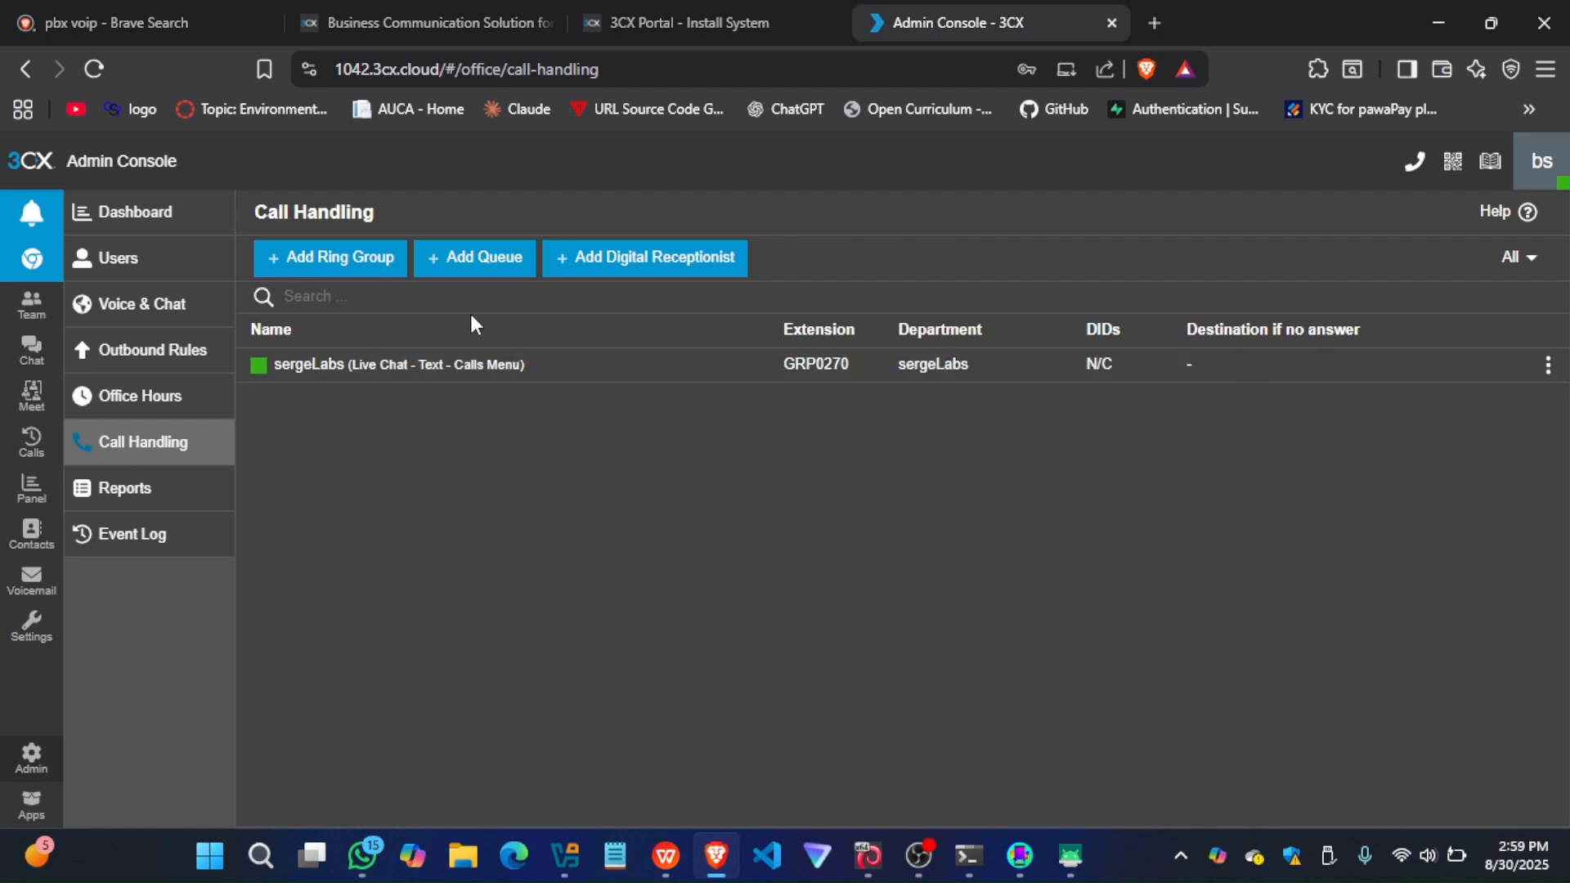
pyautogui.click(615, 270)
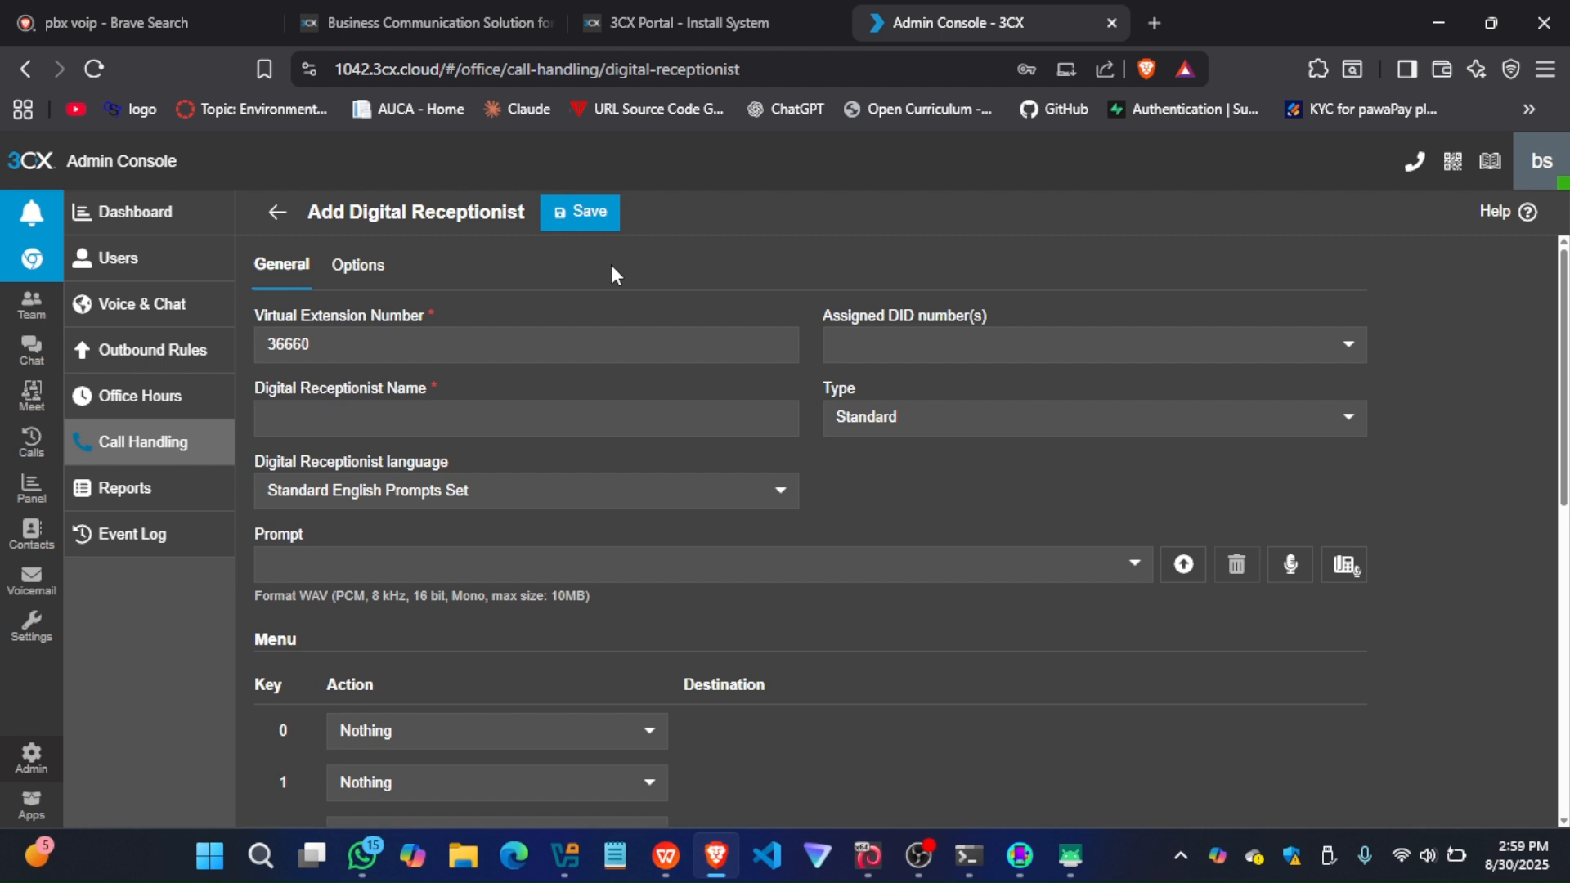
pyautogui.click(879, 354)
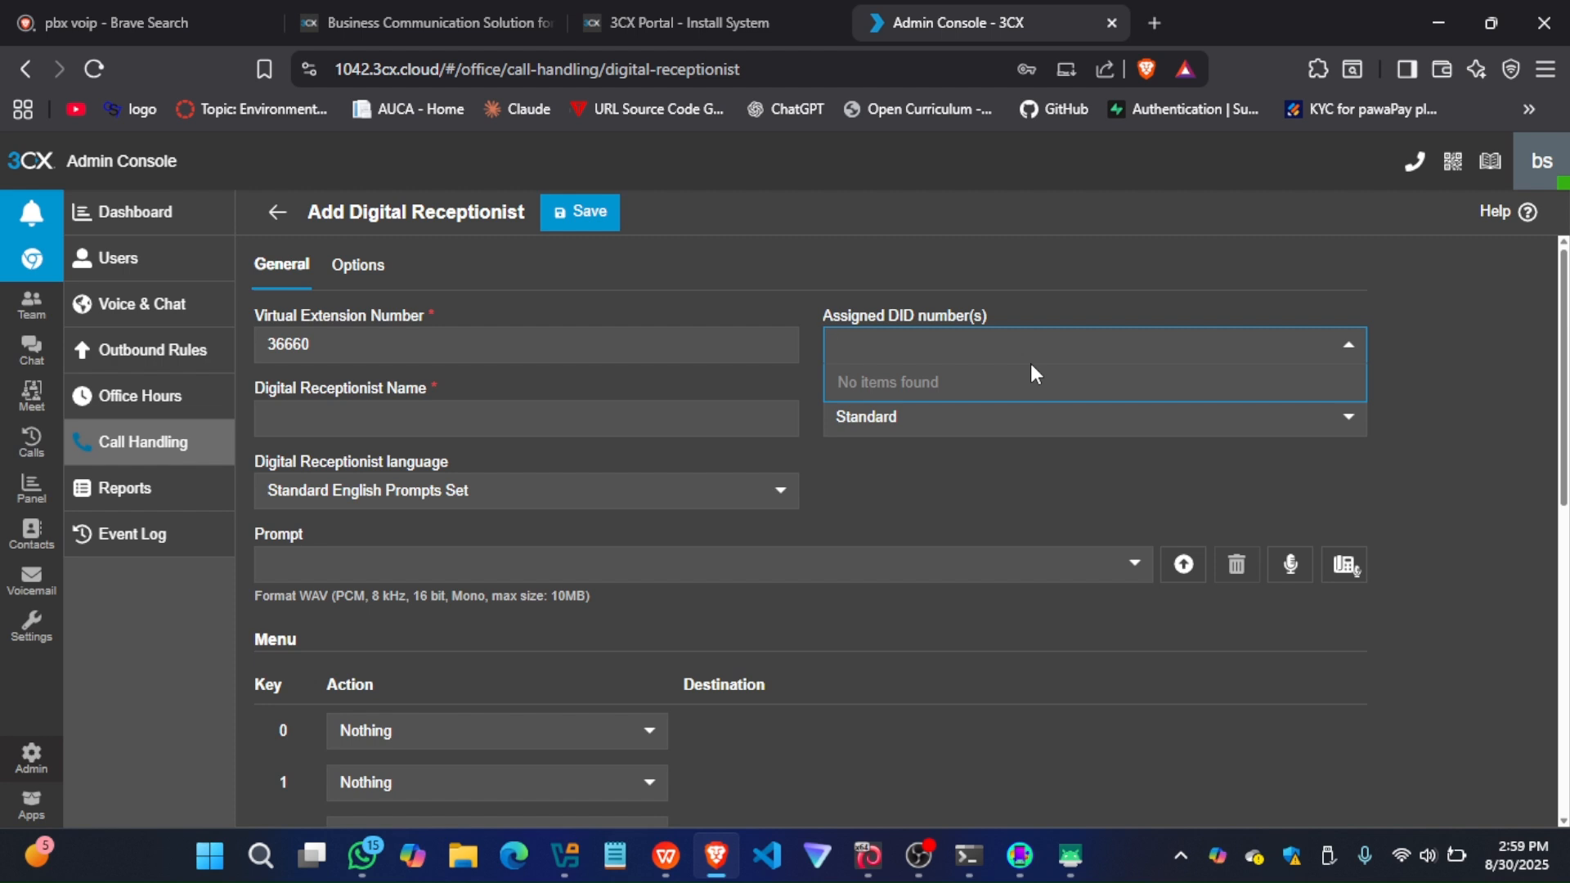
pyautogui.click(850, 700)
# Examine the actions offered for menu key 0 of the digital receptionist, and return to the Dashboard without saving
pyautogui.click(384, 729)
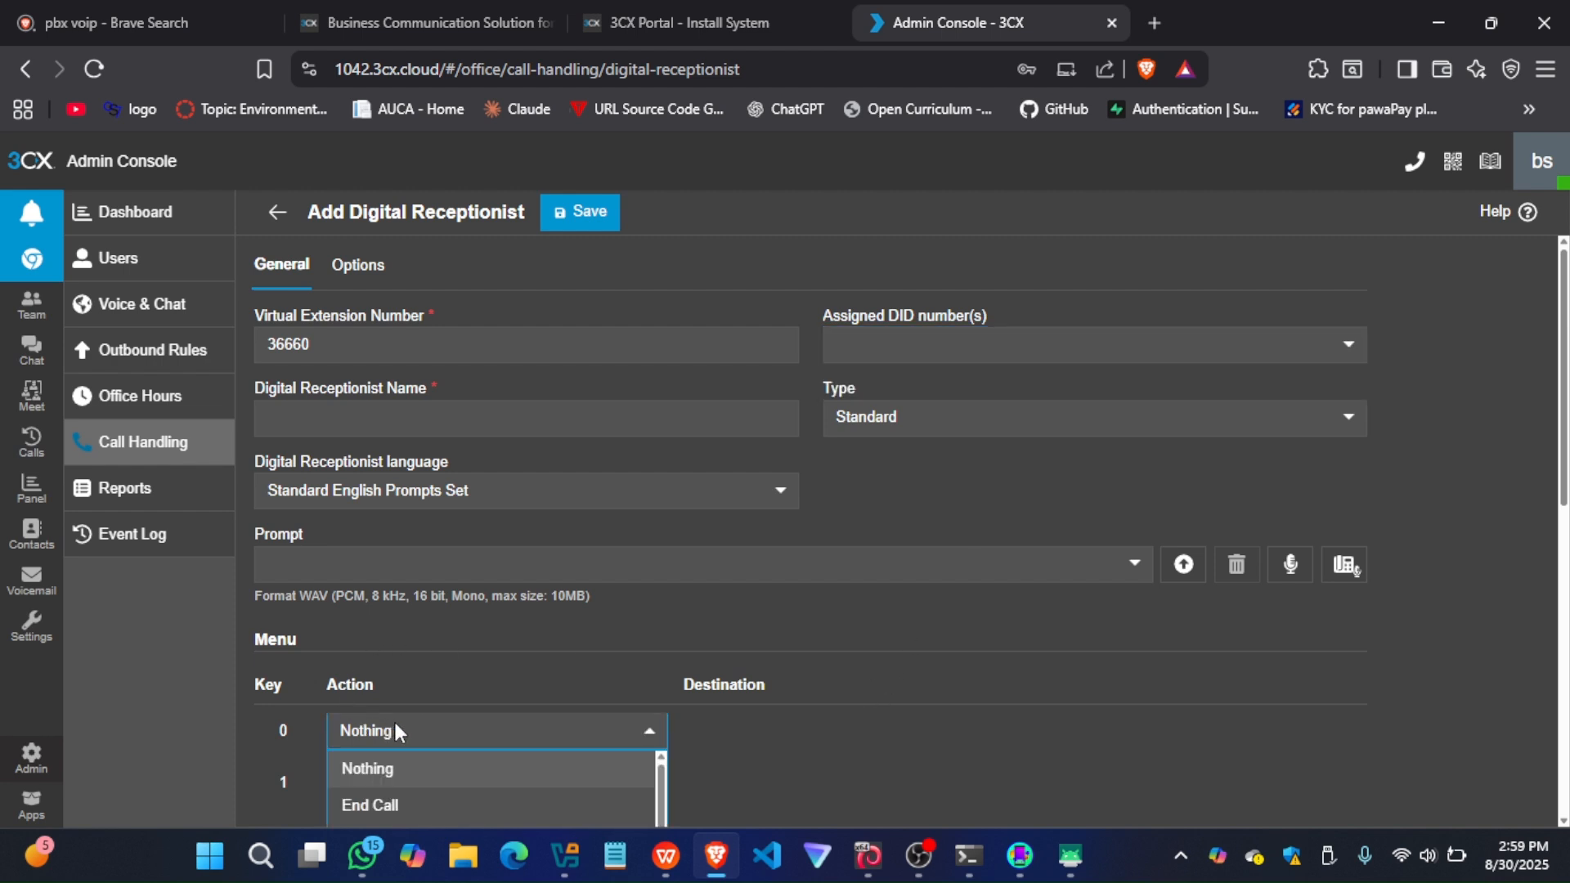
pyautogui.scroll(-2, 394, 730)
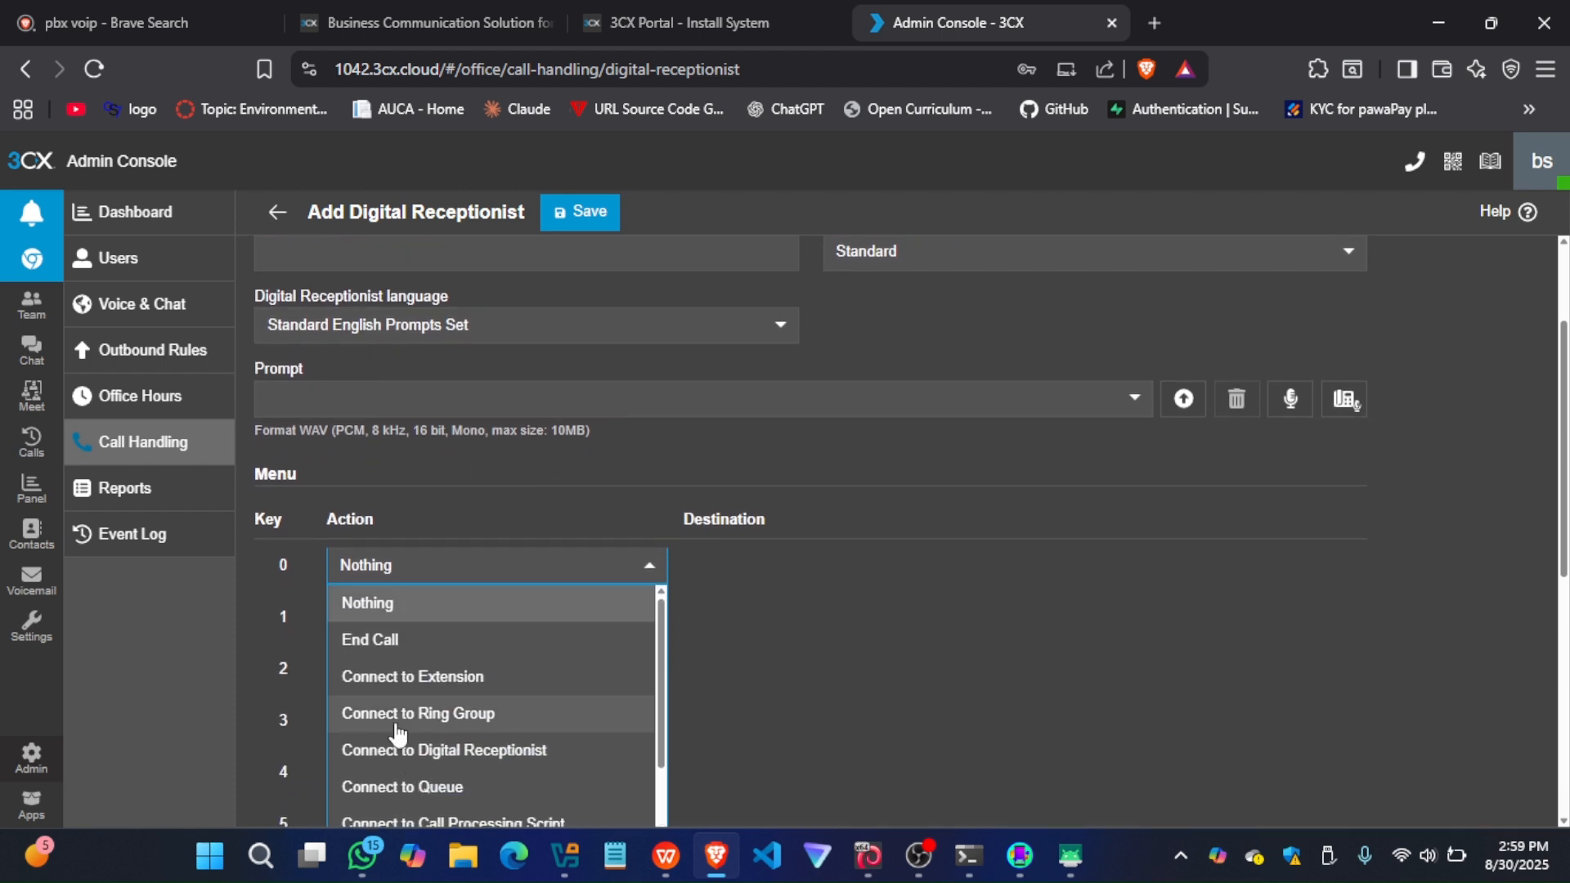
pyautogui.scroll(-1, 398, 734)
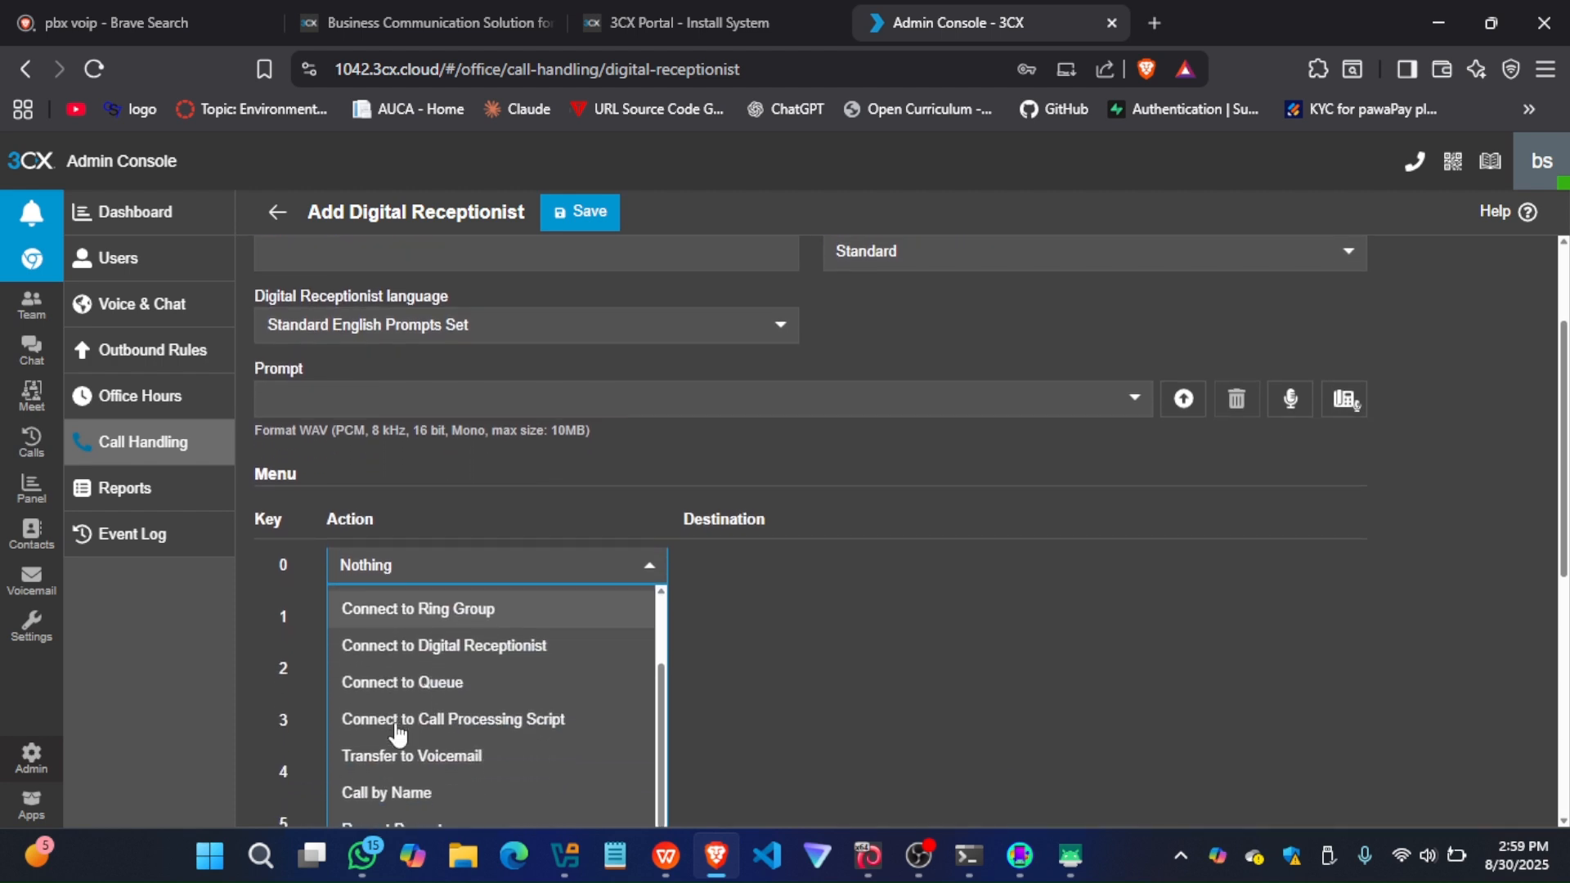
pyautogui.scroll(-1, 398, 734)
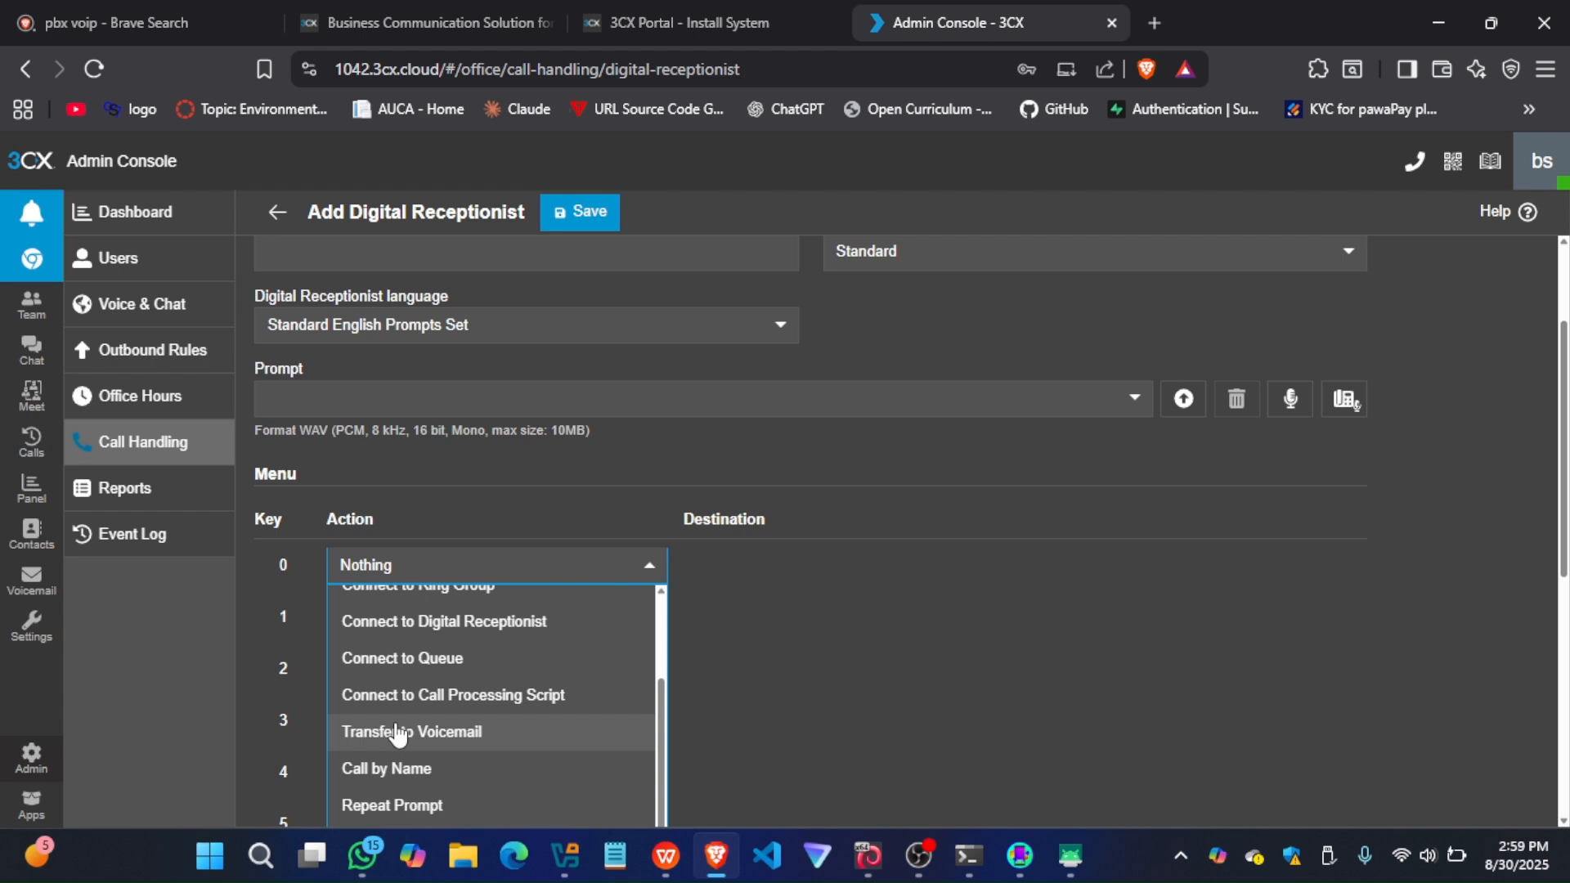
pyautogui.scroll(1, 398, 734)
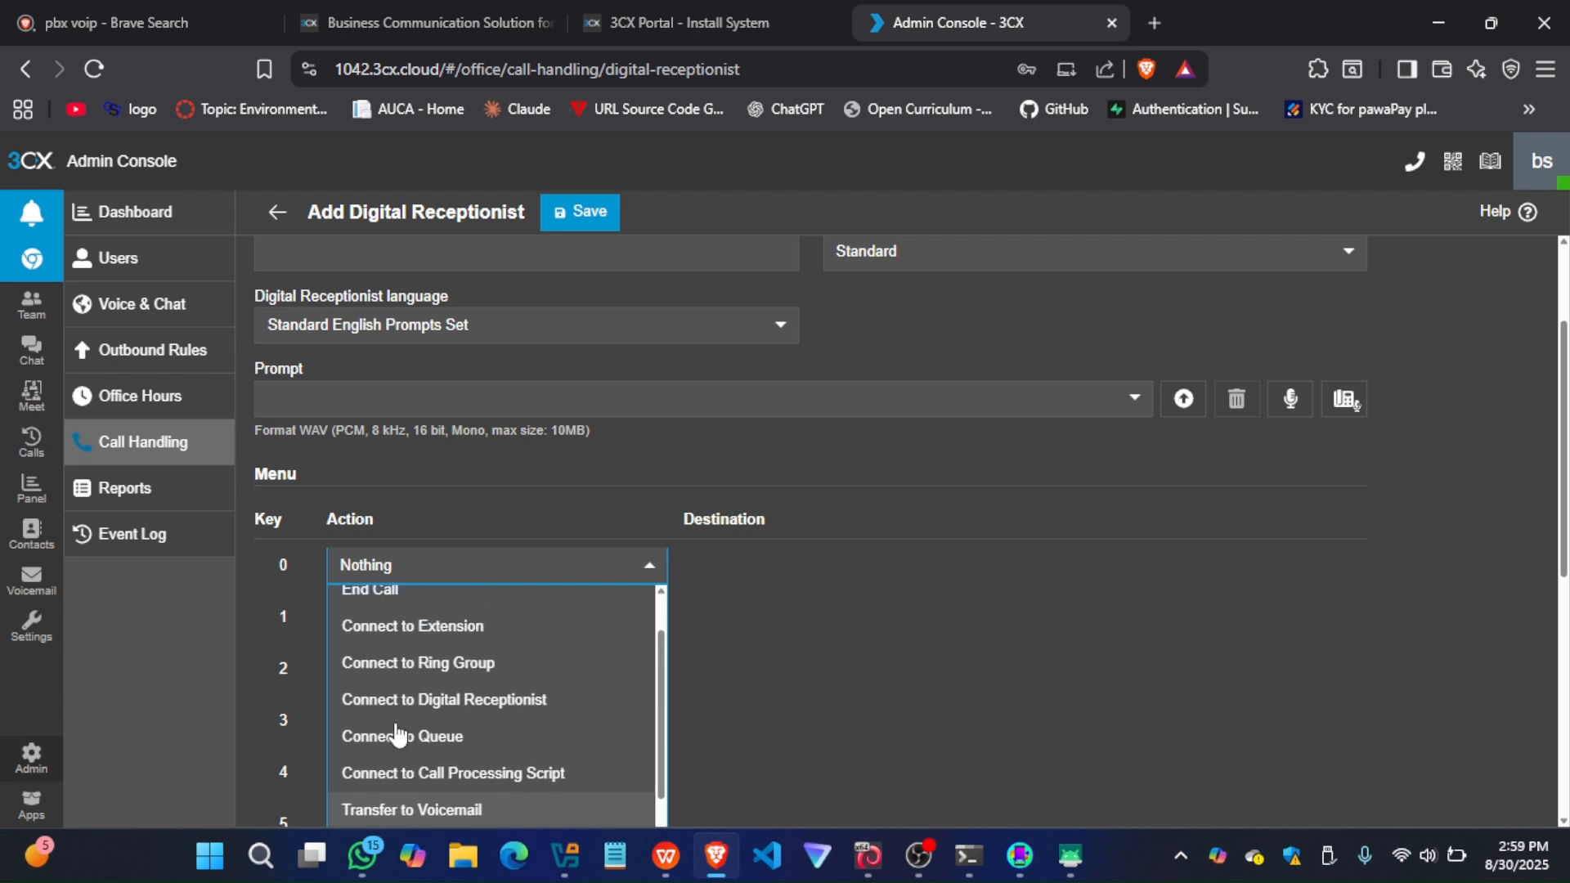
pyautogui.scroll(1, 399, 734)
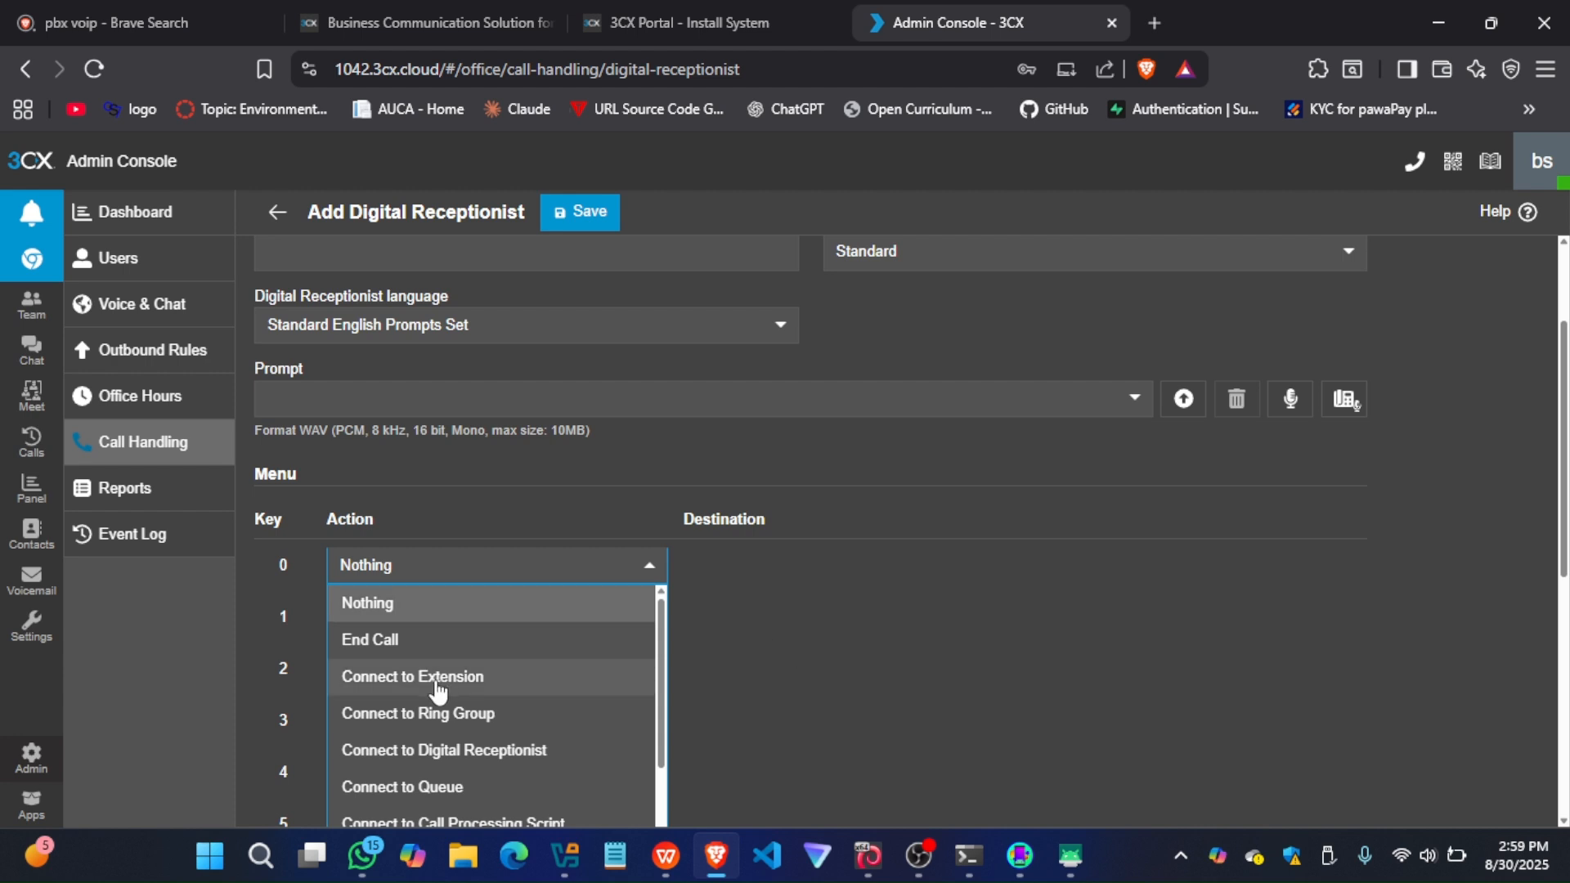
pyautogui.scroll(-3, 404, 709)
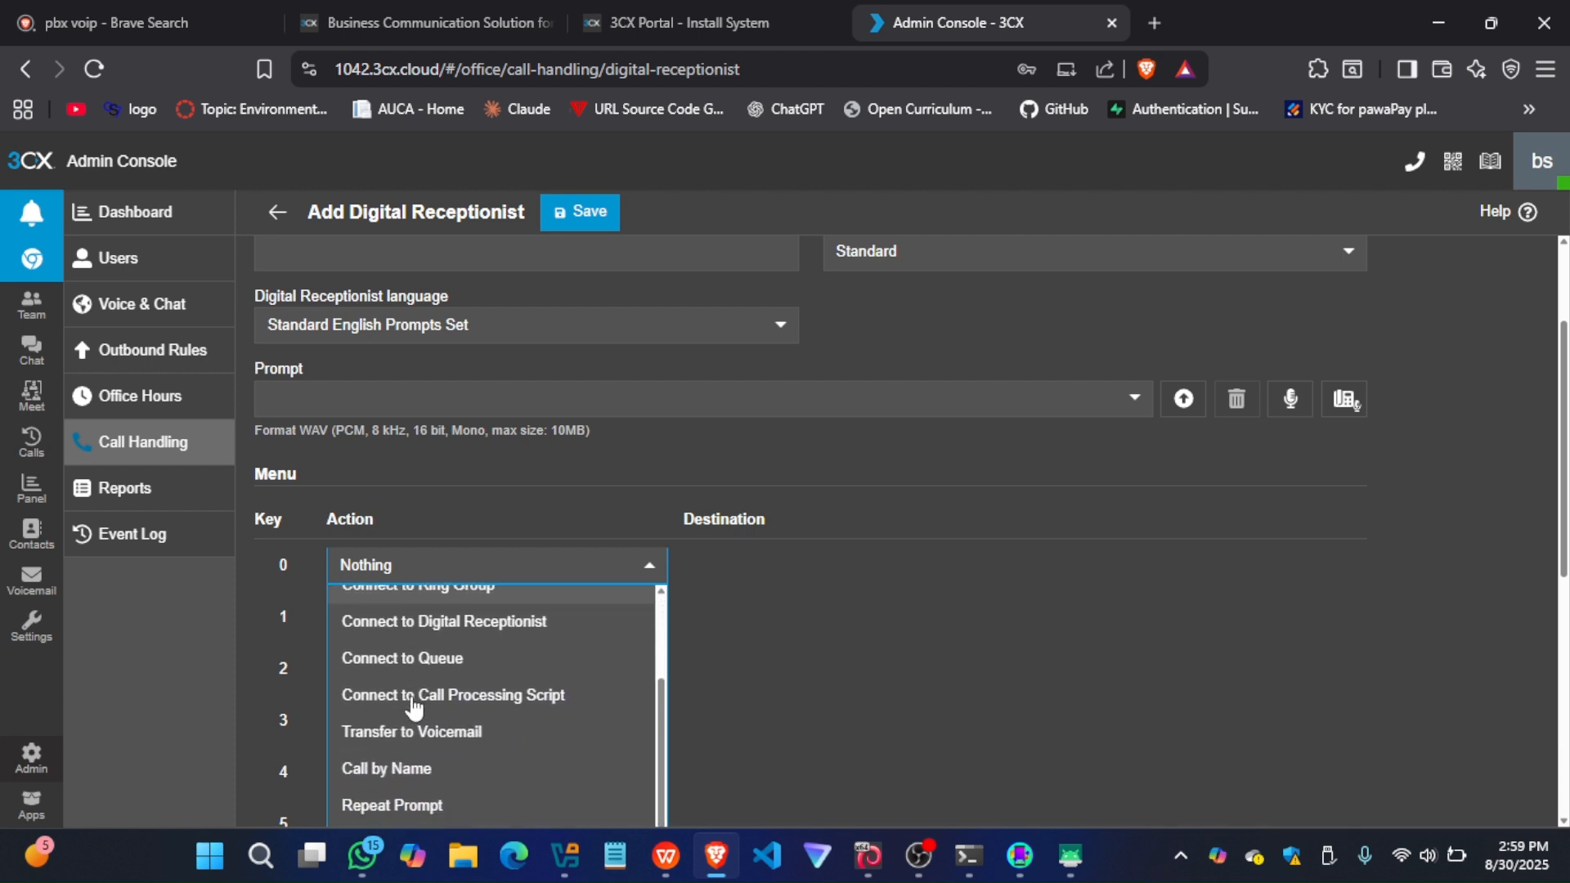
pyautogui.click(802, 581)
pyautogui.scroll(2, 435, 474)
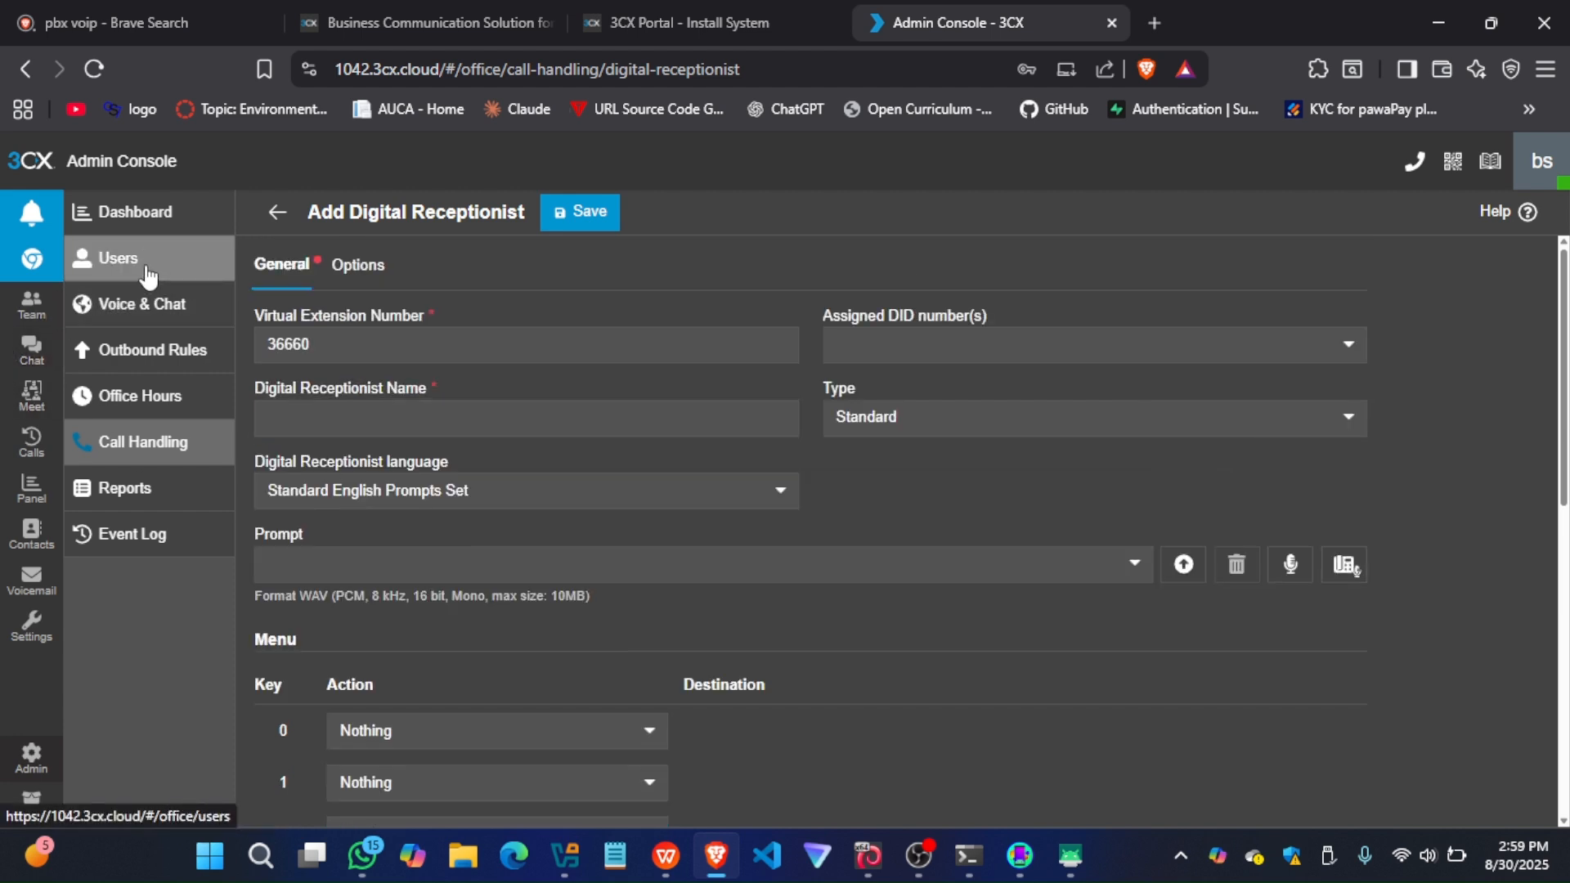
pyautogui.click(96, 235)
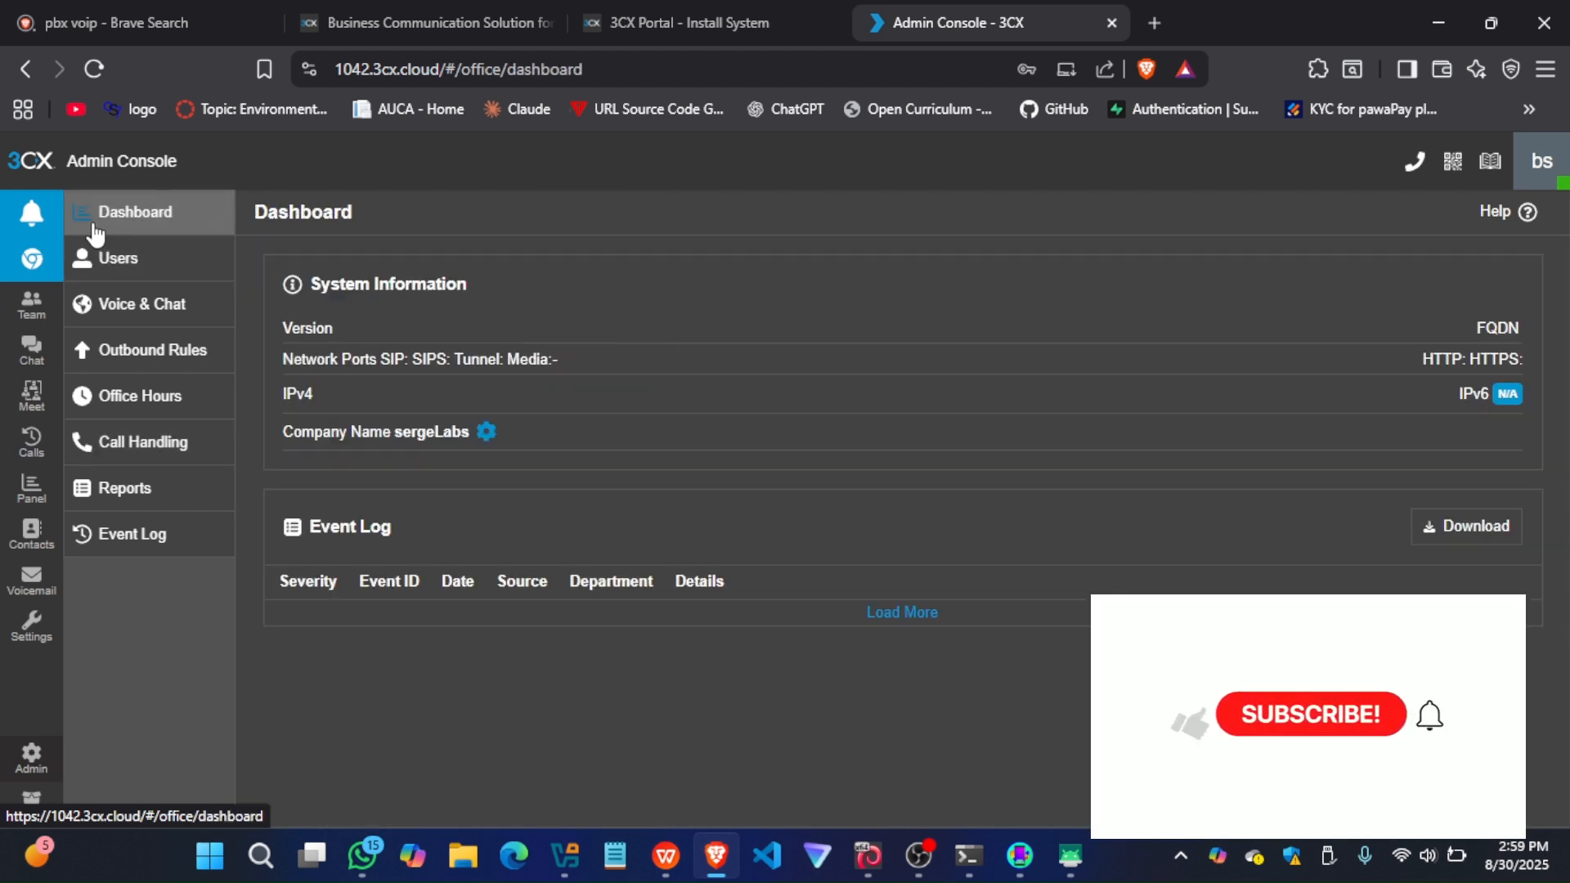